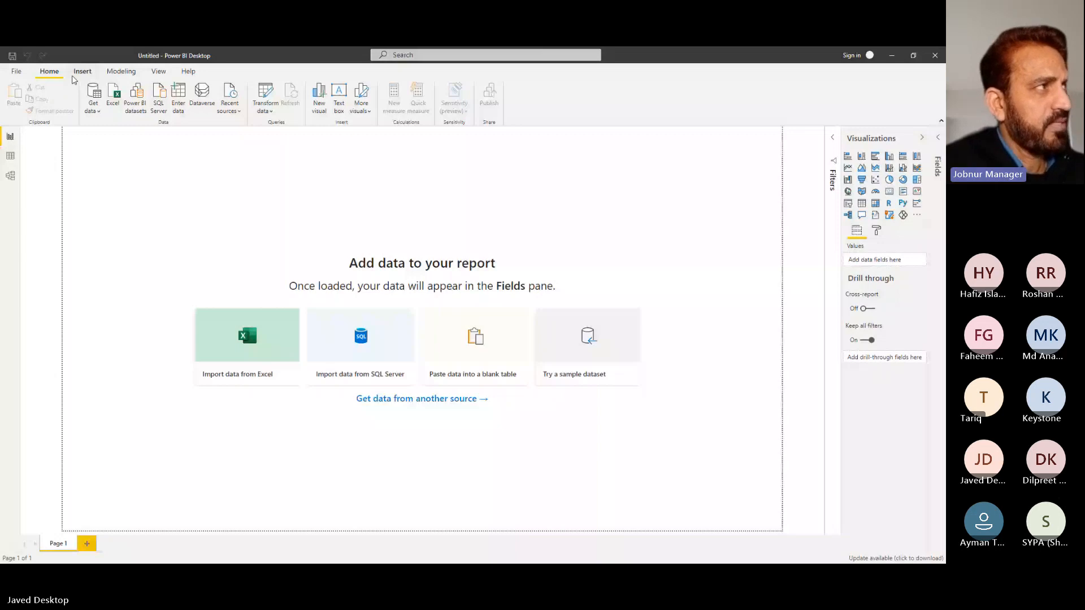
left_click(159, 72)
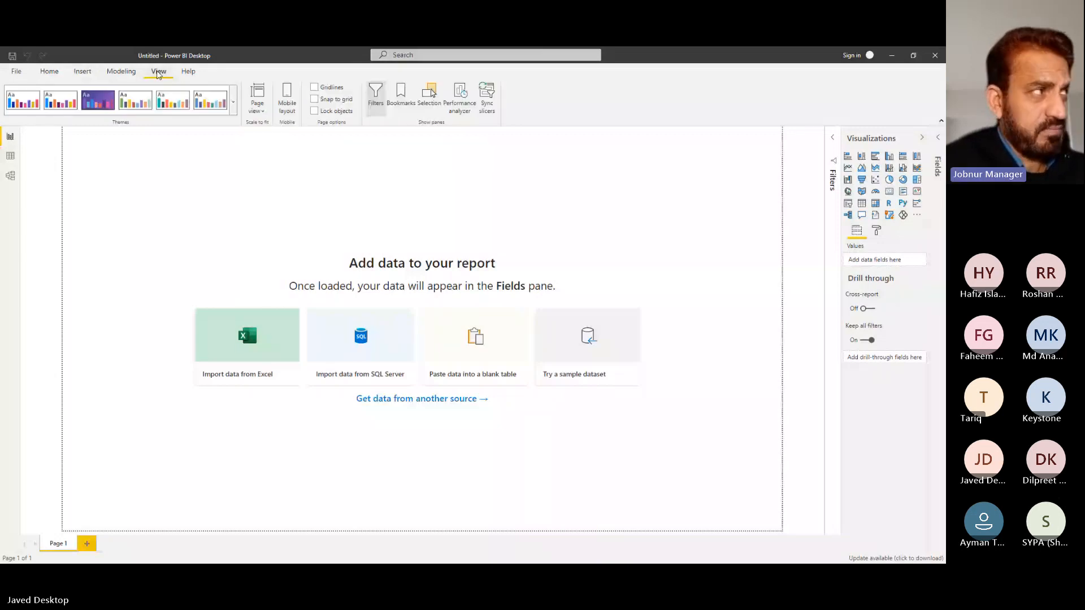
left_click(189, 73)
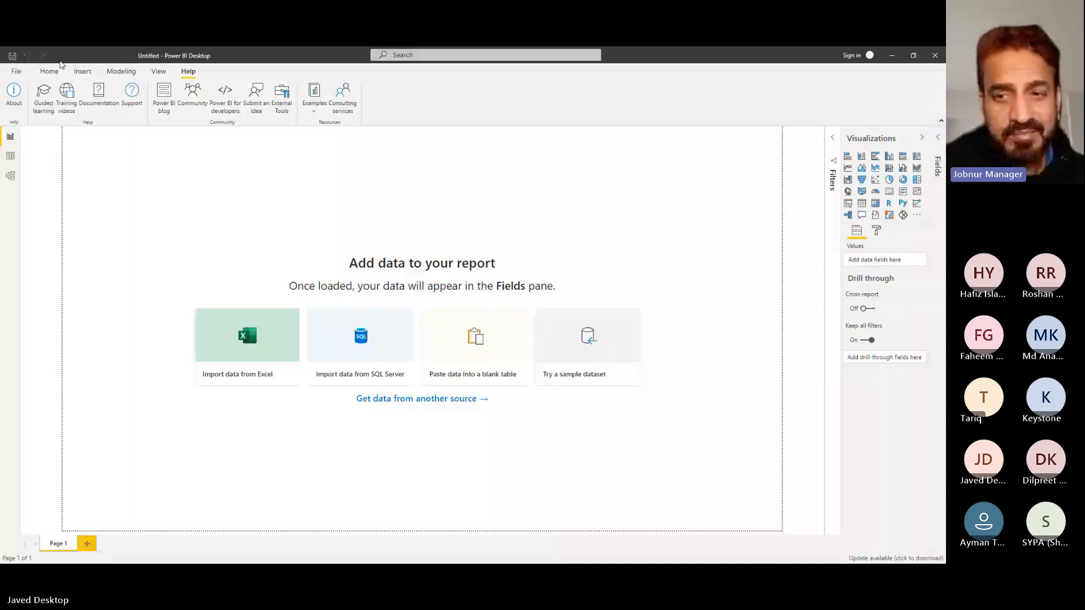
left_click(57, 70)
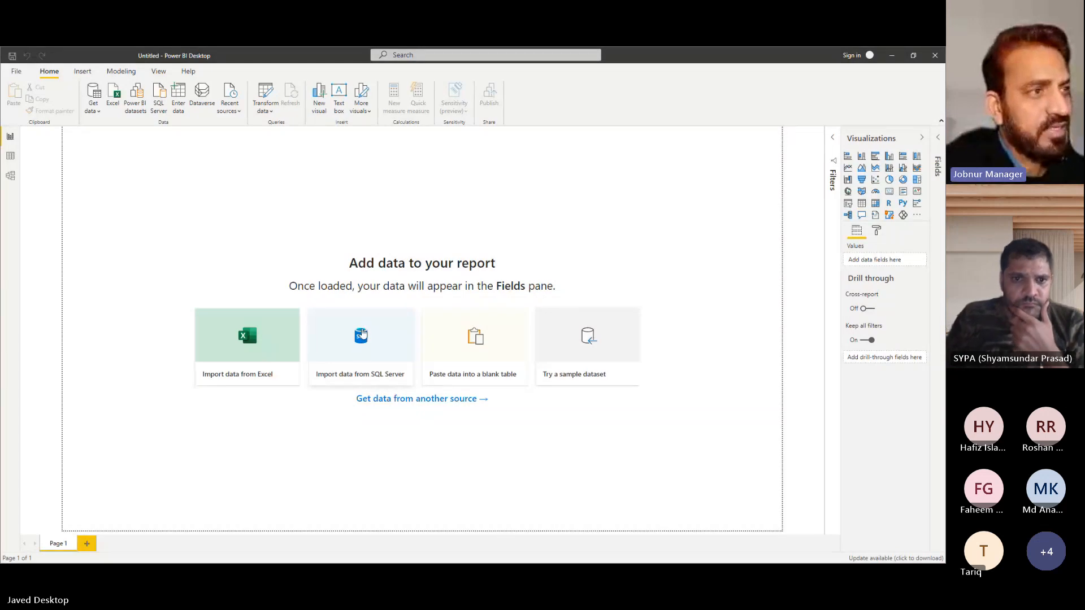
- Load the built-in sample data into the blank report as the Financial Sample.xlsx source
left_click(591, 342)
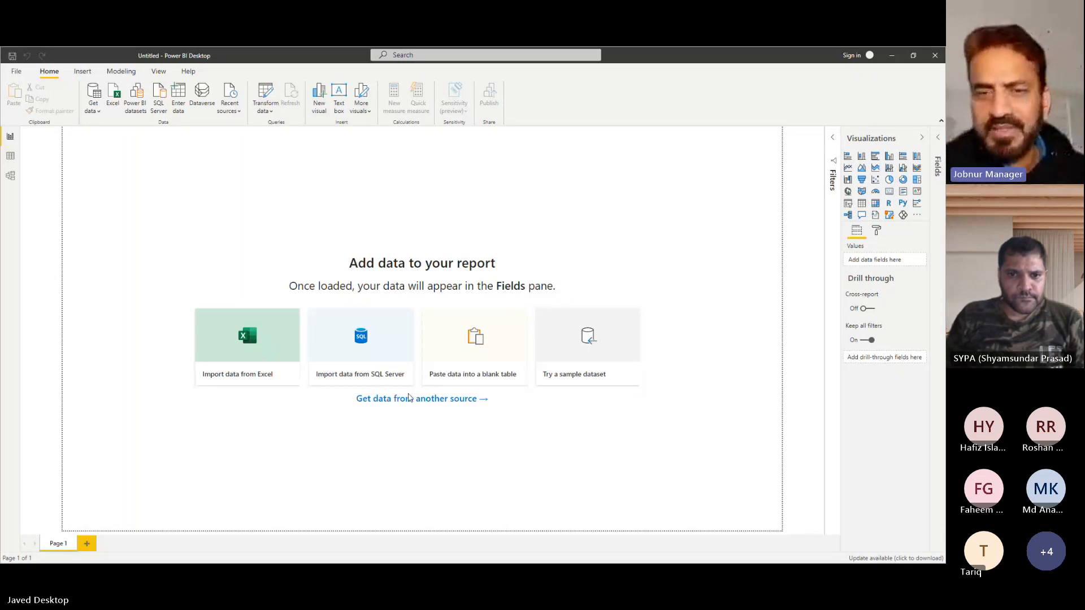
left_click(617, 215)
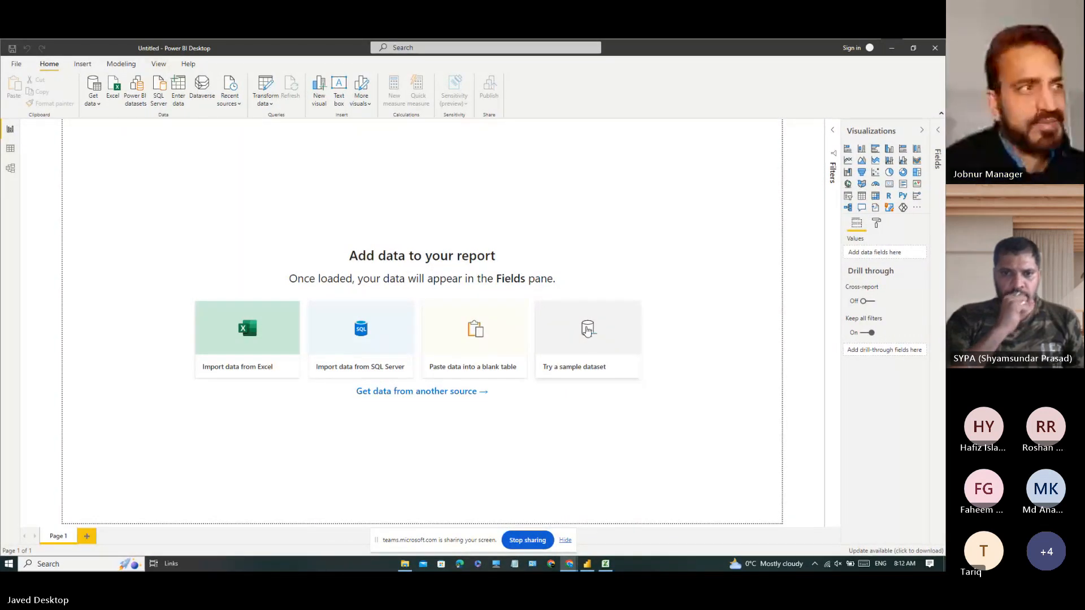
left_click(588, 331)
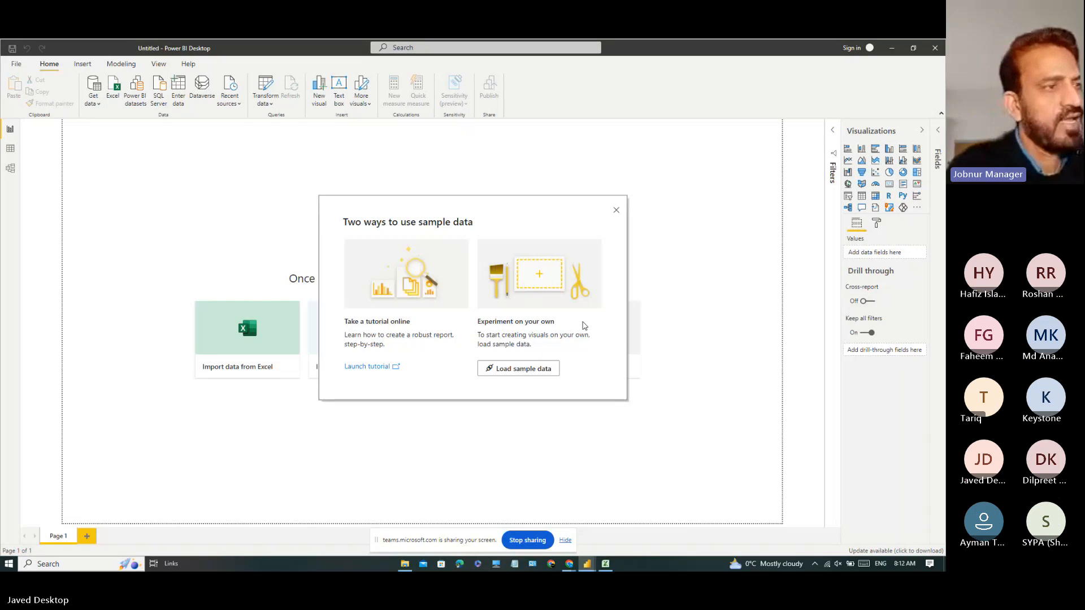
left_click(533, 370)
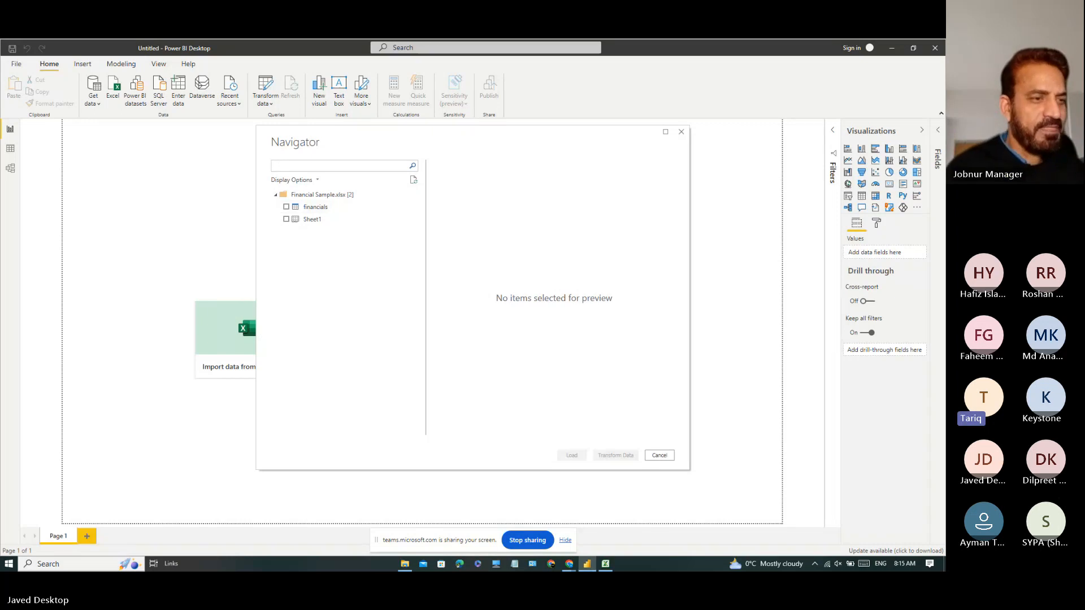
- Switch to Microsoft Excel and dismiss the Office Activation Wizard
left_click(605, 565)
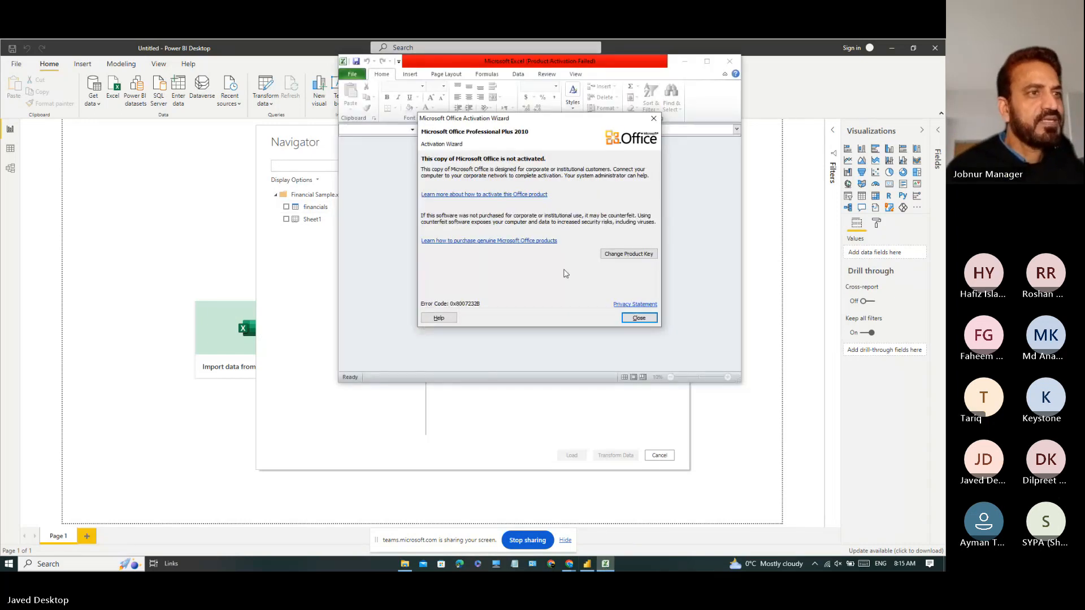
left_click(637, 318)
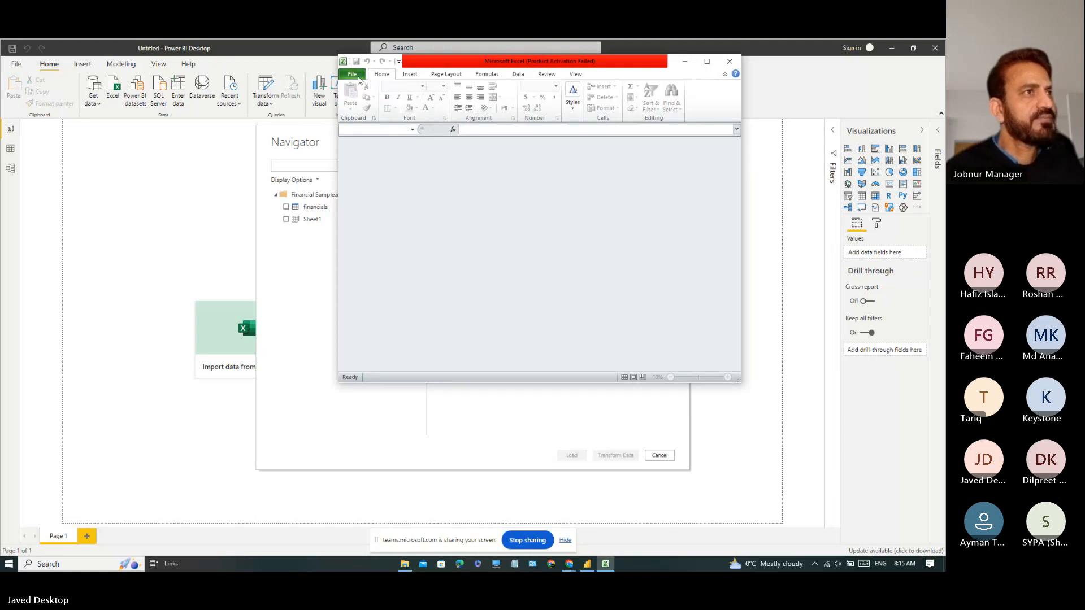
left_click(352, 74)
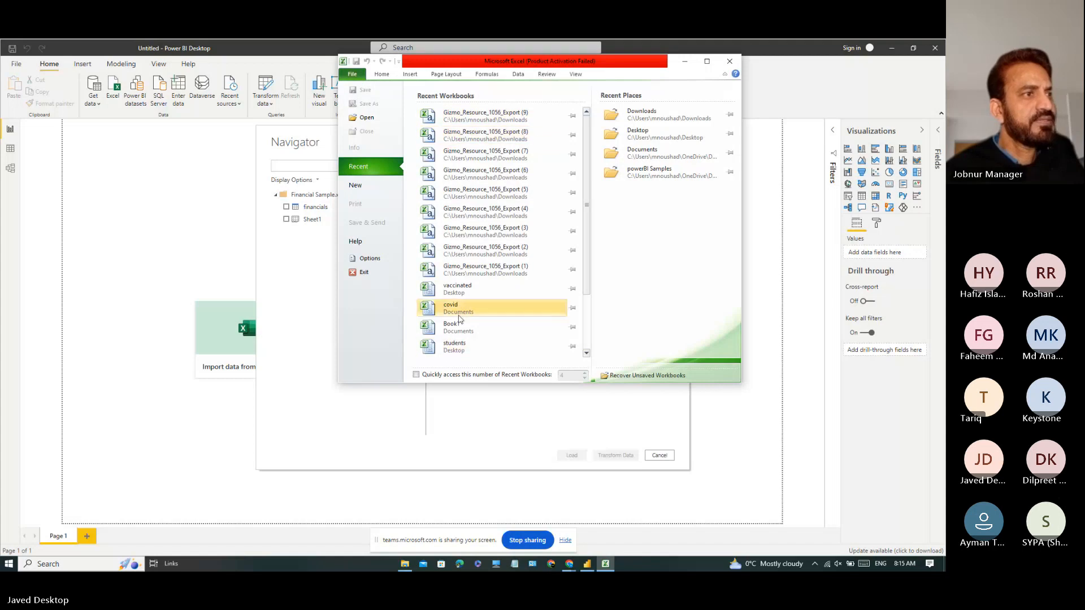
left_click(458, 315)
left_click(474, 330)
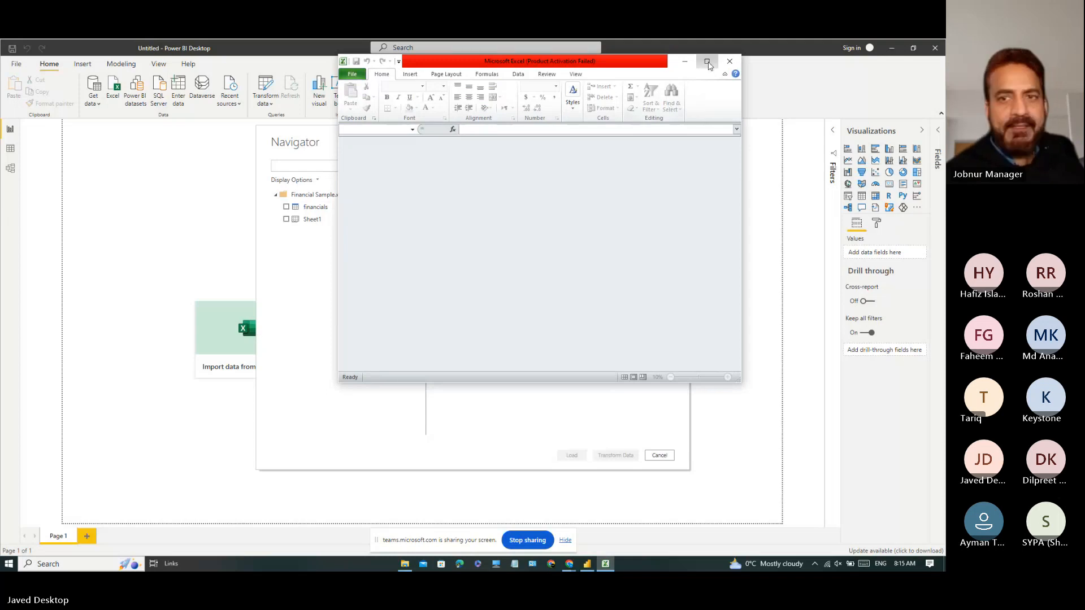
- Maximize the Excel window and create a new blank workbook
left_click(706, 61)
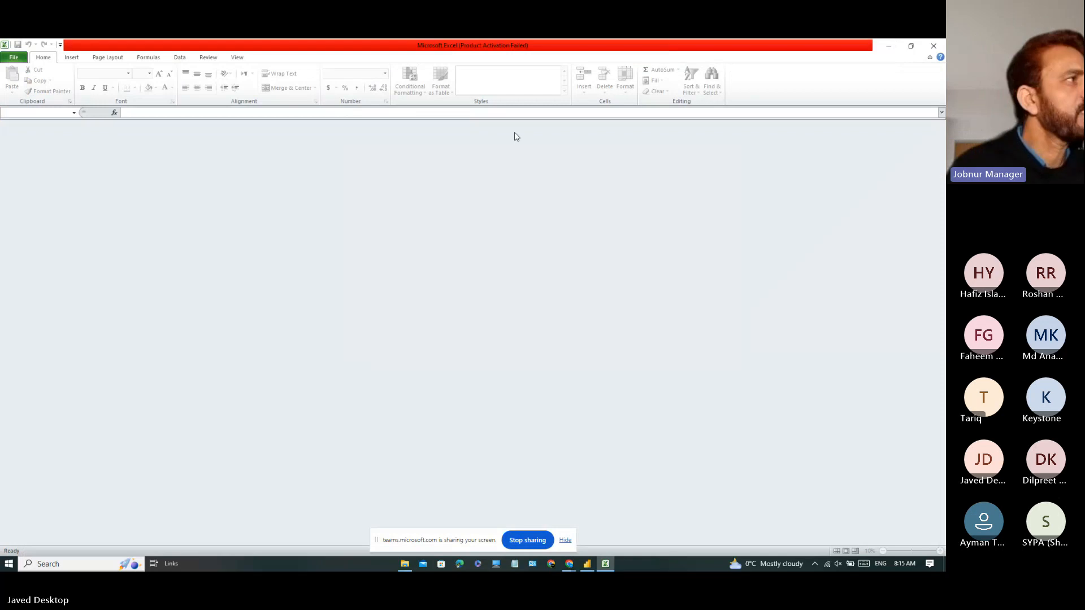
left_click(13, 58)
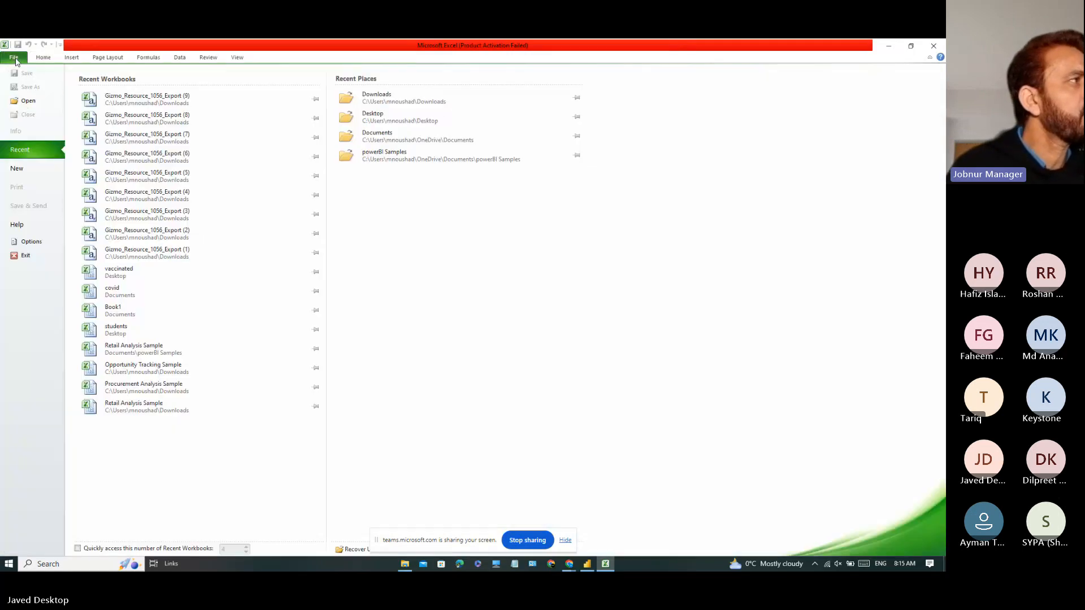
left_click(31, 168)
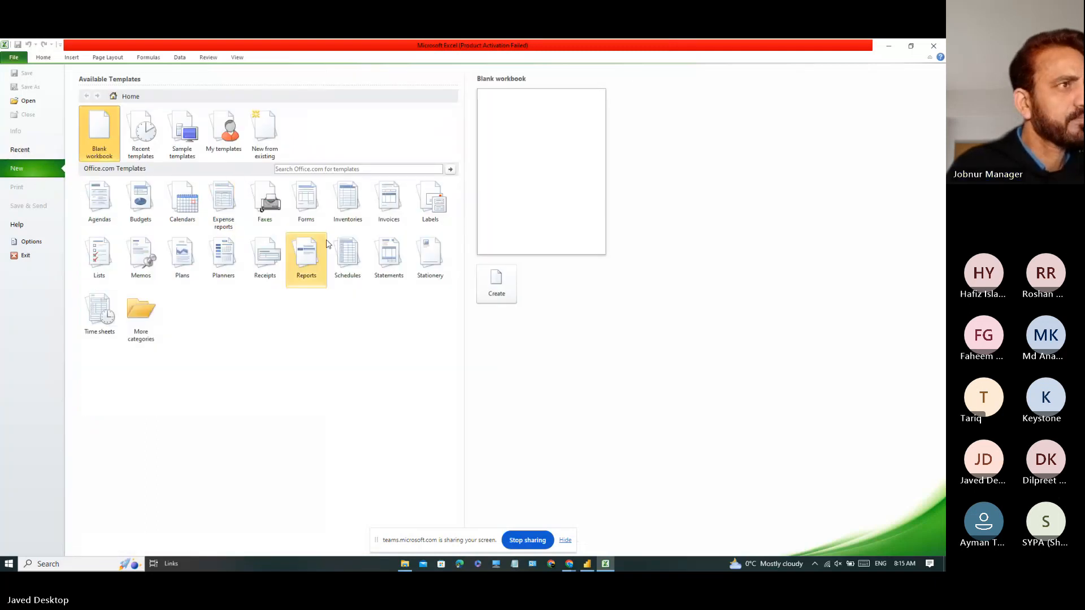
left_click(495, 281)
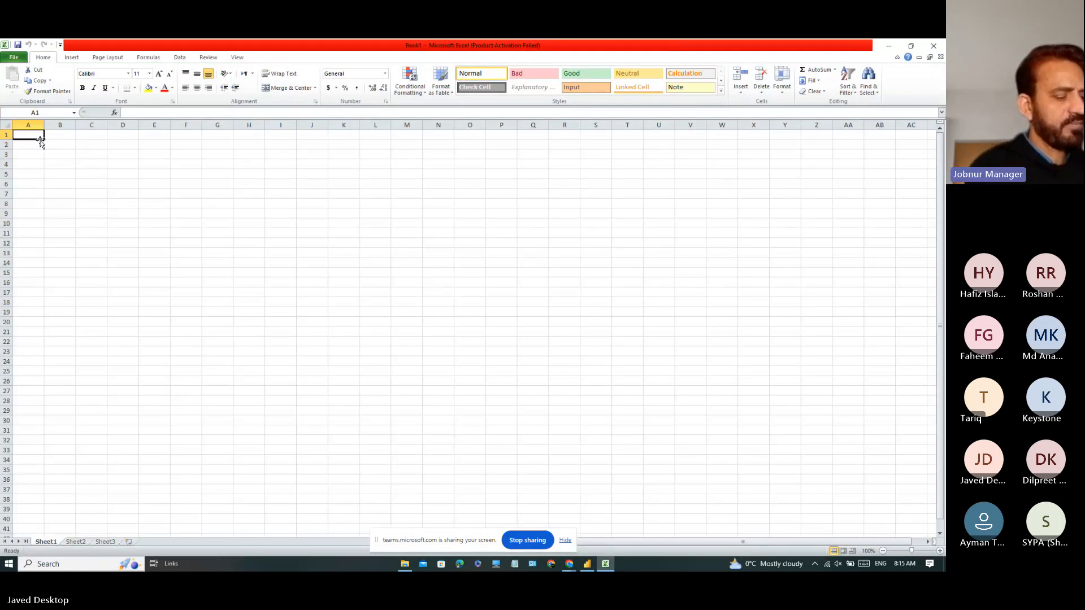
- Enter the column headers Order ID in A1 and Order Date in B1
type("Or")
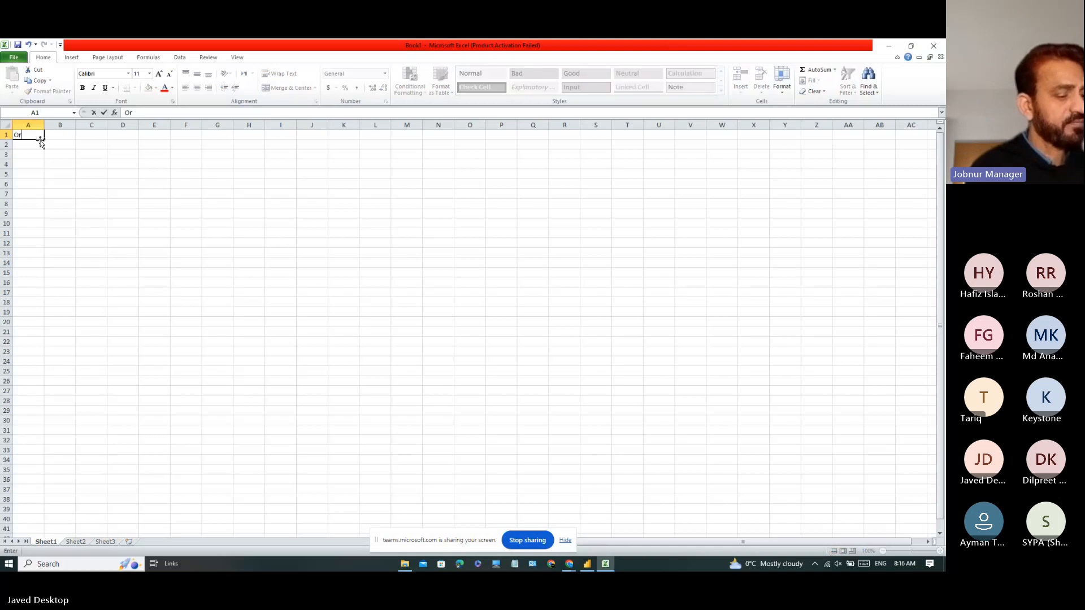
type("der ID")
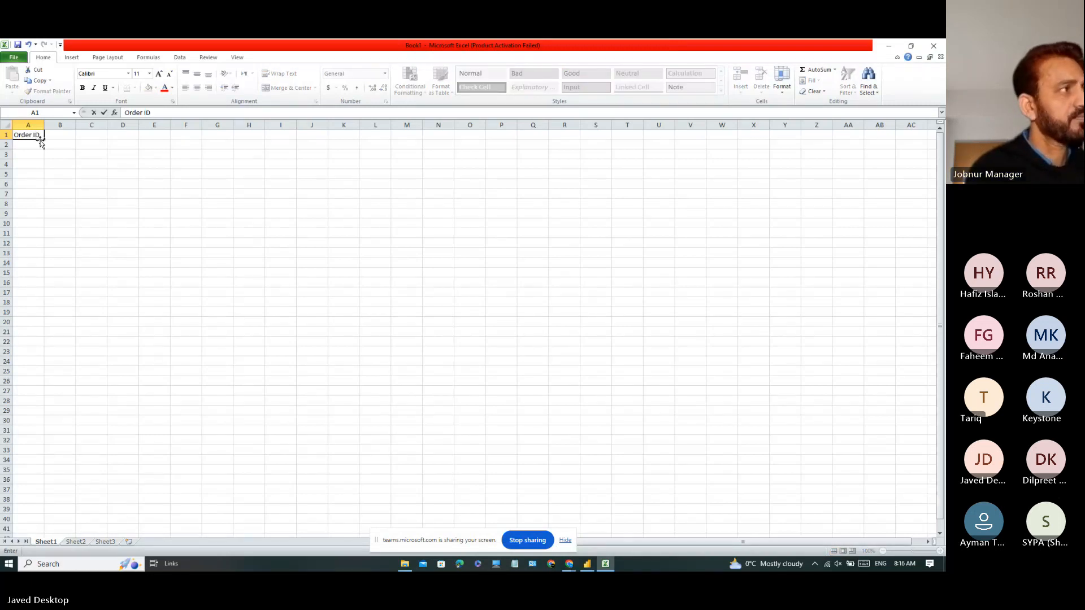
key("Tab")
type("Or")
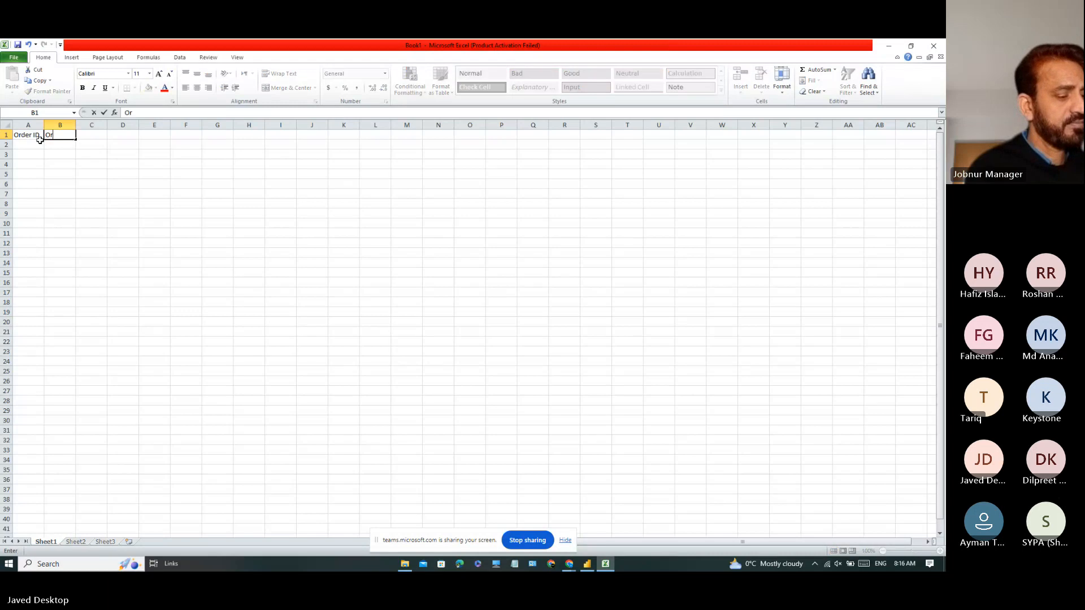
type("der Date")
key("Tab")
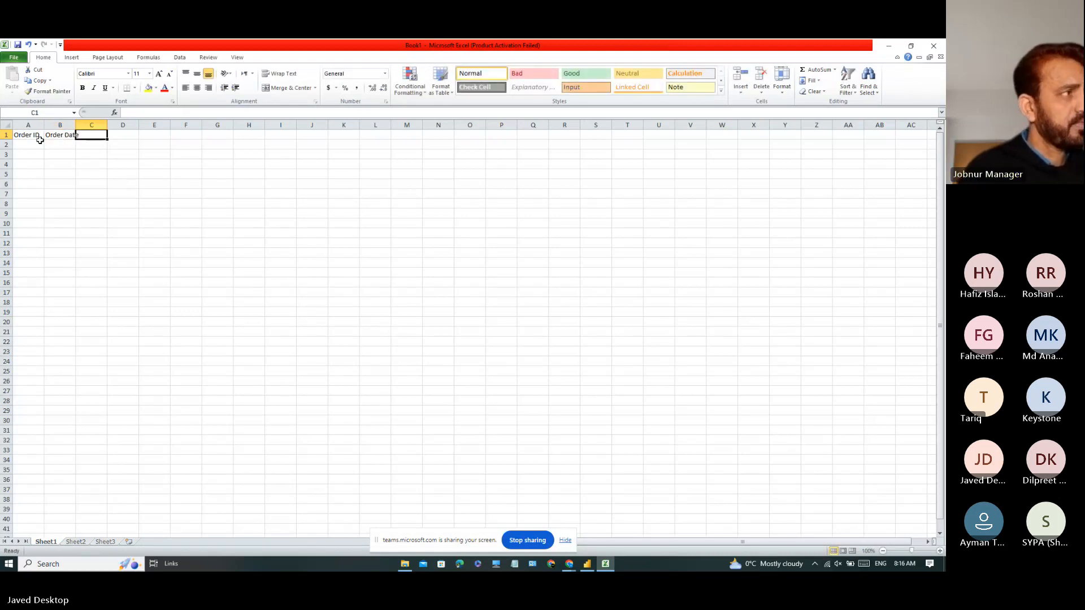
- Replace the first two column headers with TransactionID in A1 and Transaction Date in B1
left_click(38, 139)
type("T")
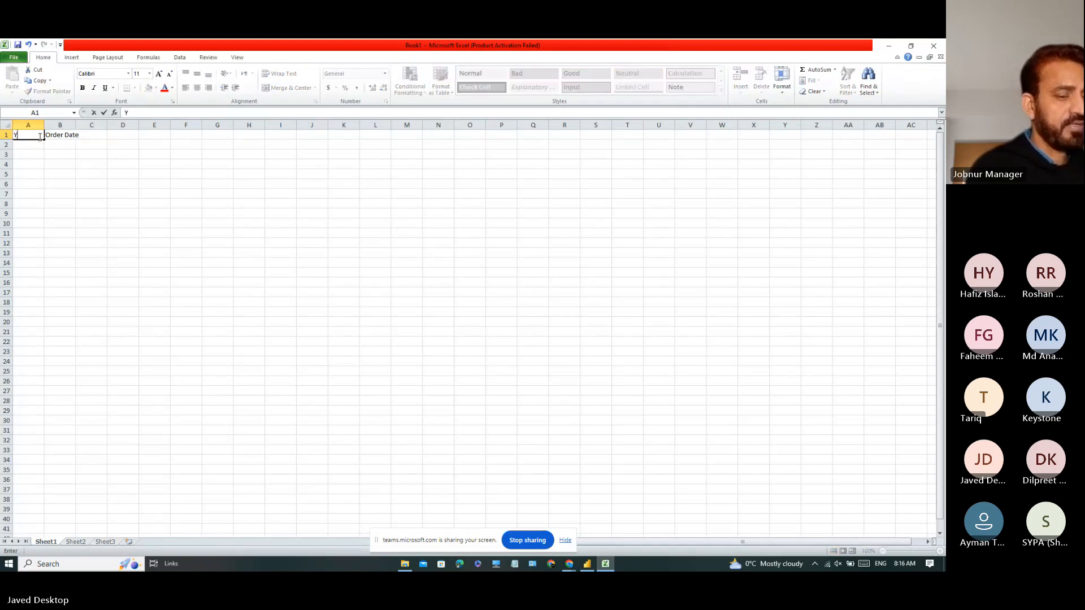
type("ransactionID")
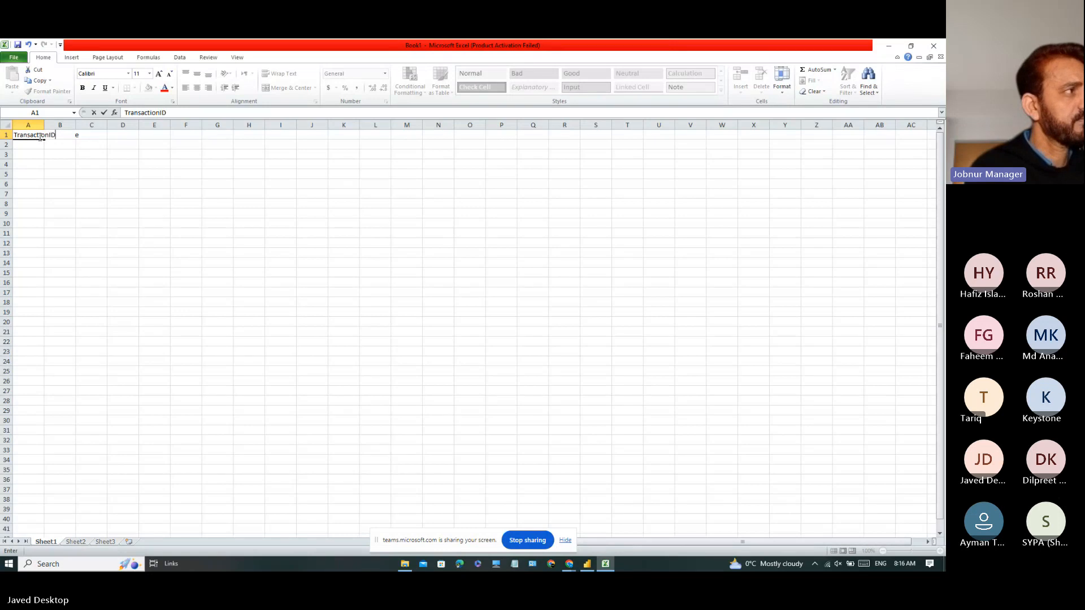
key("Tab")
type("Transact")
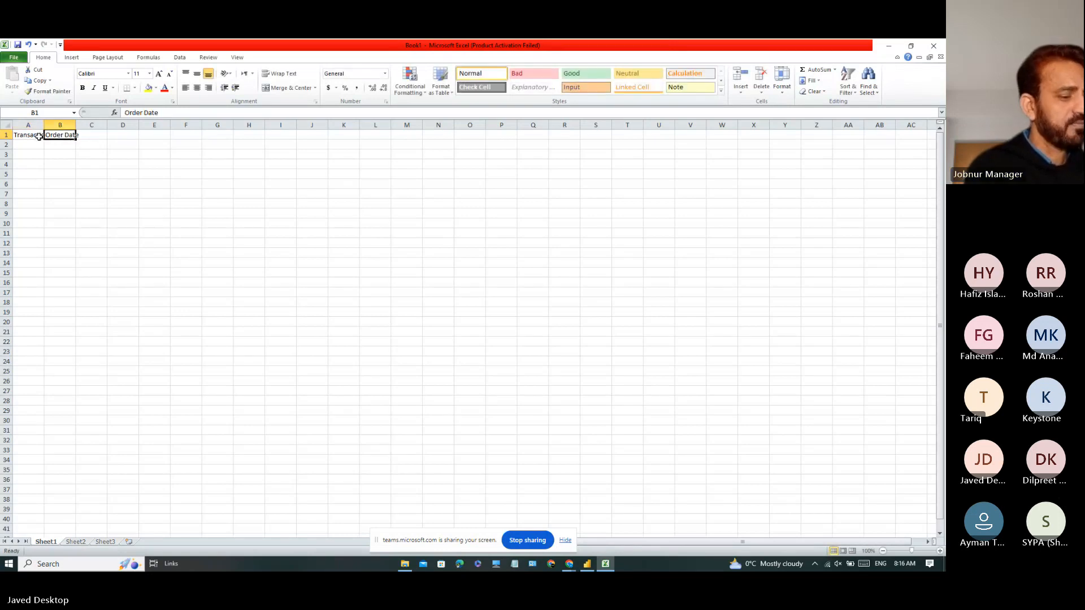
type("ion")
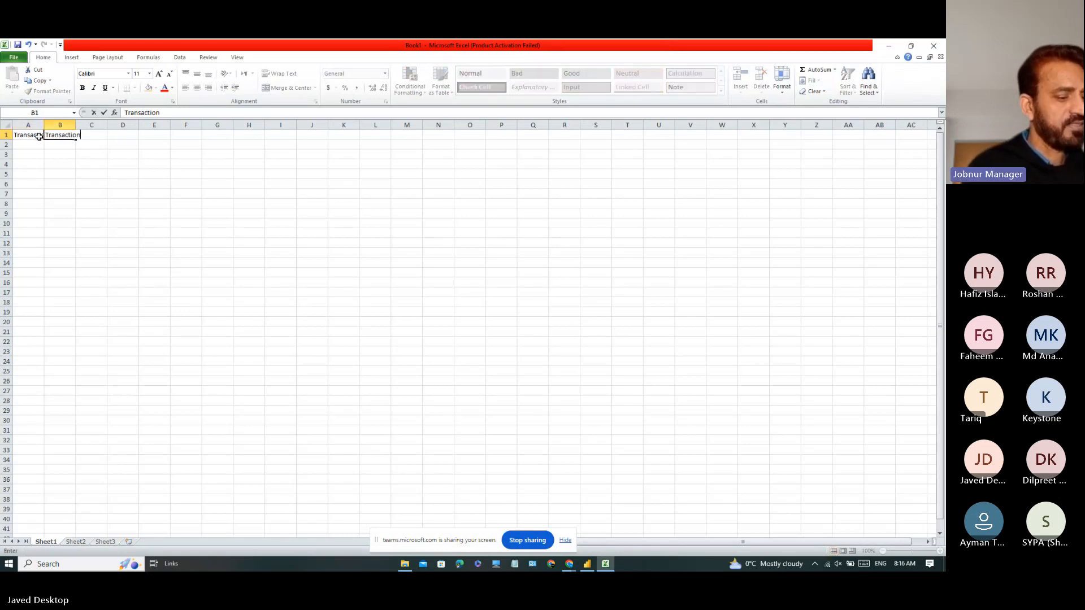
type(" Date")
key("Tab")
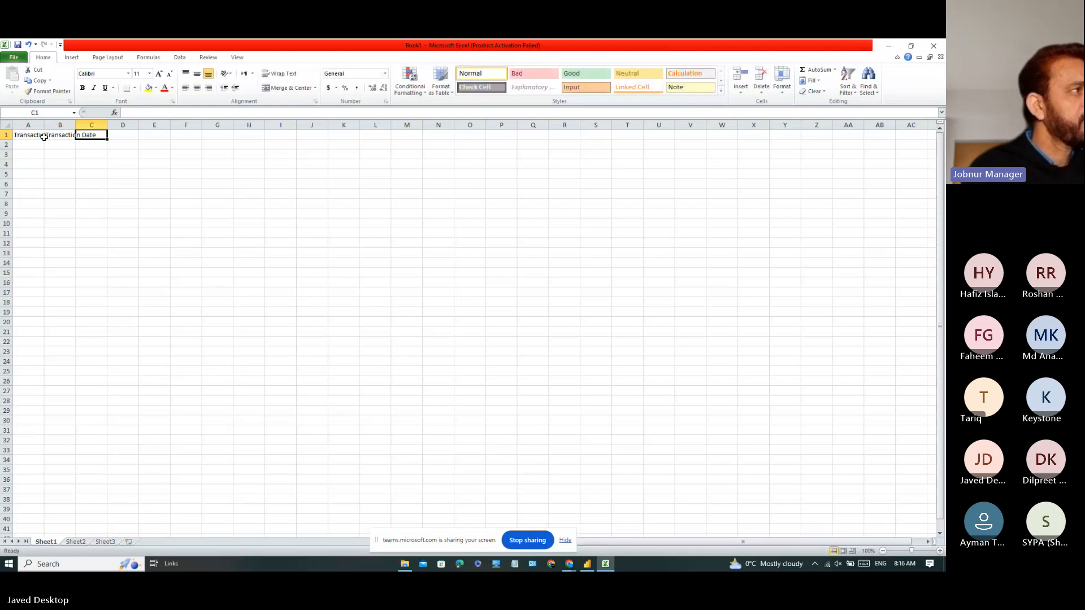
- Autofit the widths of columns A and B to their header text
left_click(41, 135)
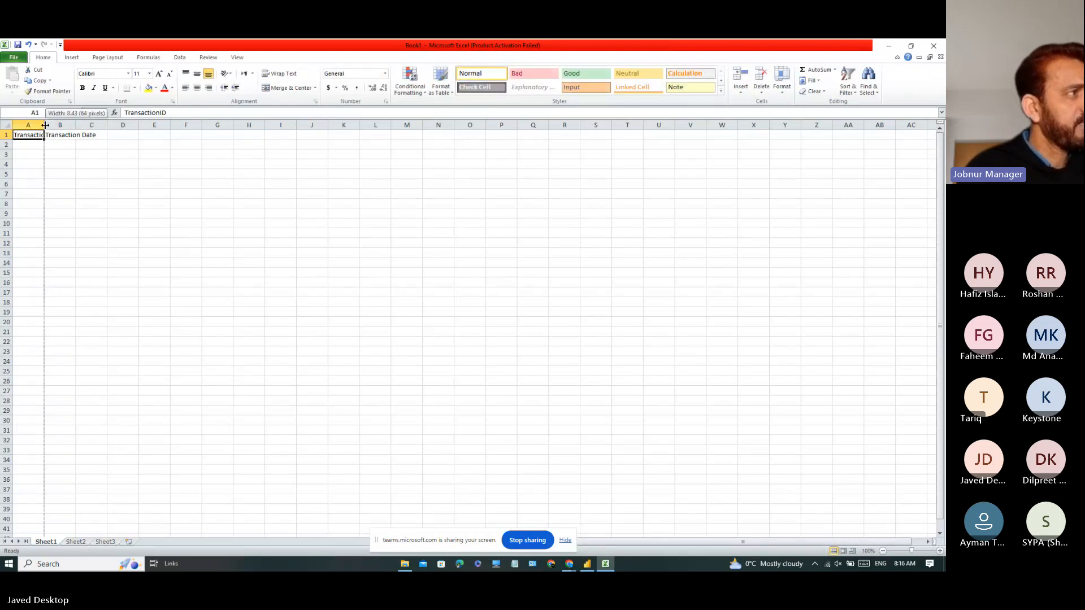
double_click(44, 125)
double_click(89, 125)
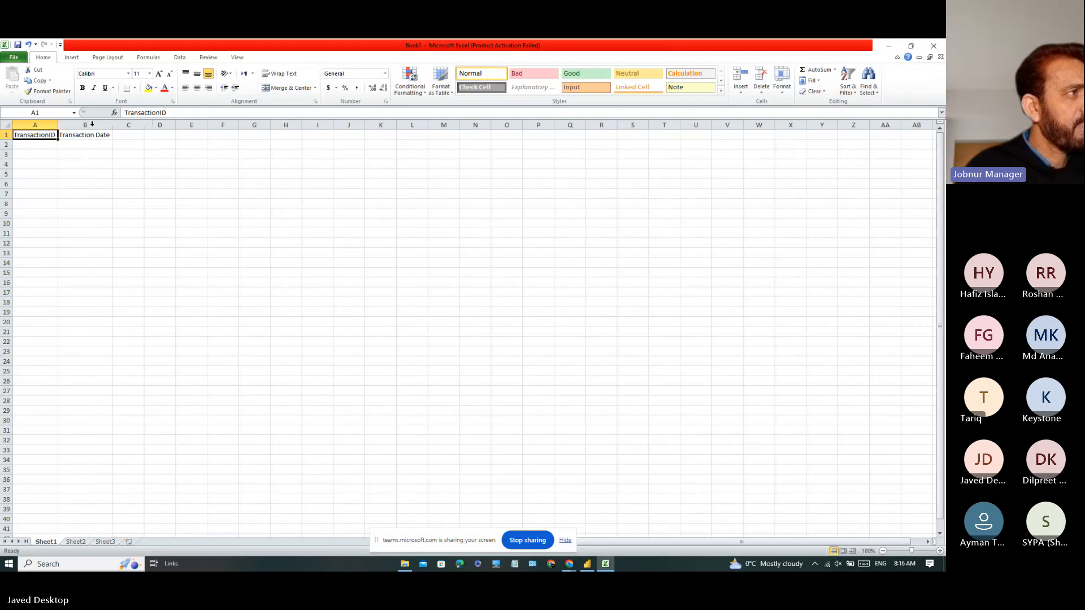
- Add the column headers JV No, JV Date, Dr and Cr in cells C1 to F1
left_click(131, 137)
type("JV")
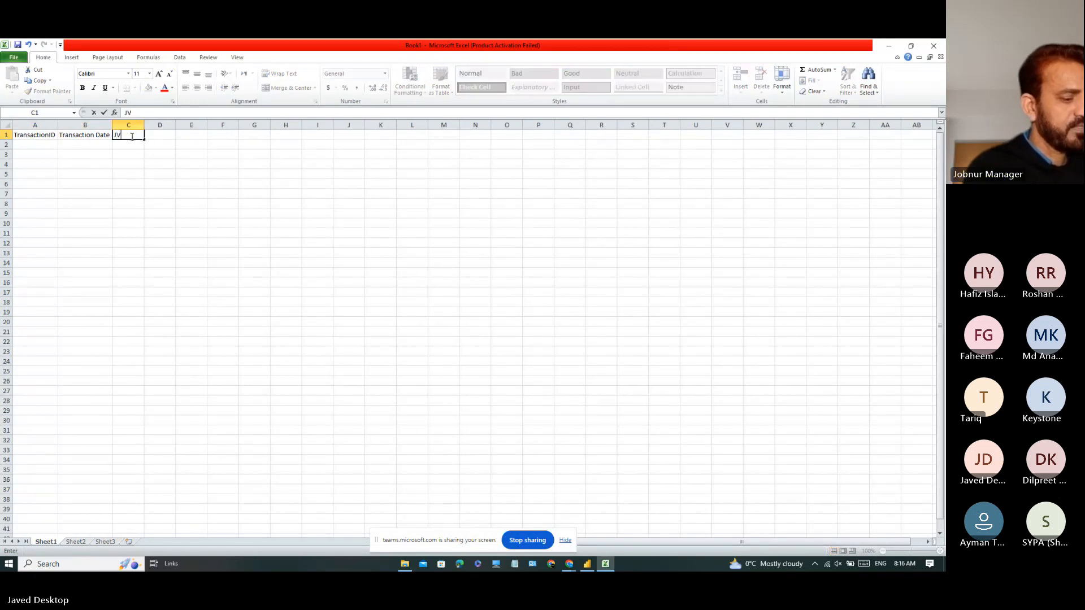
type(" No")
key("Tab")
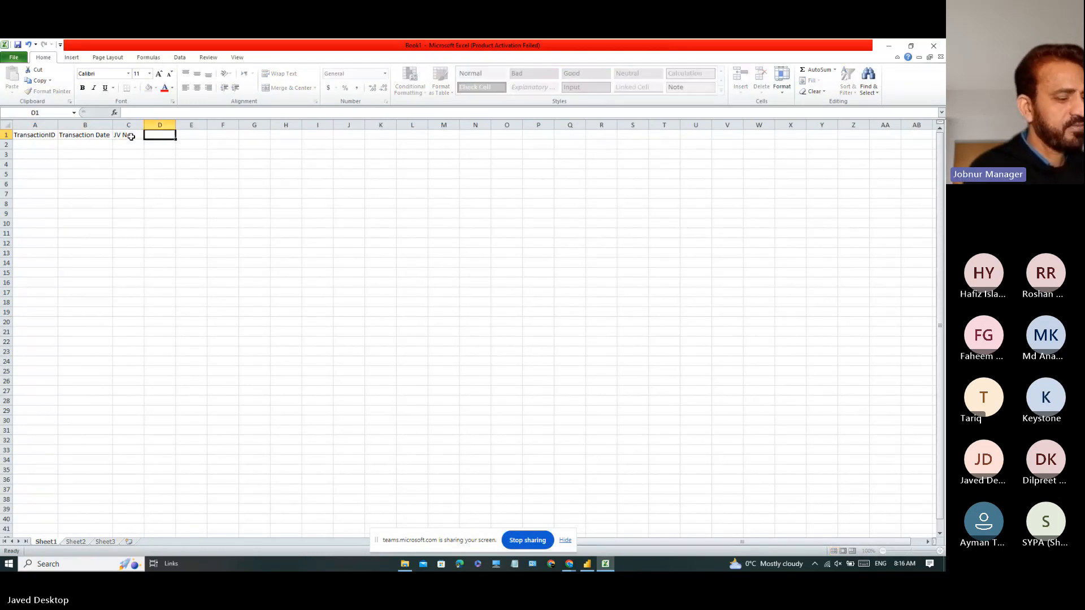
type("JV")
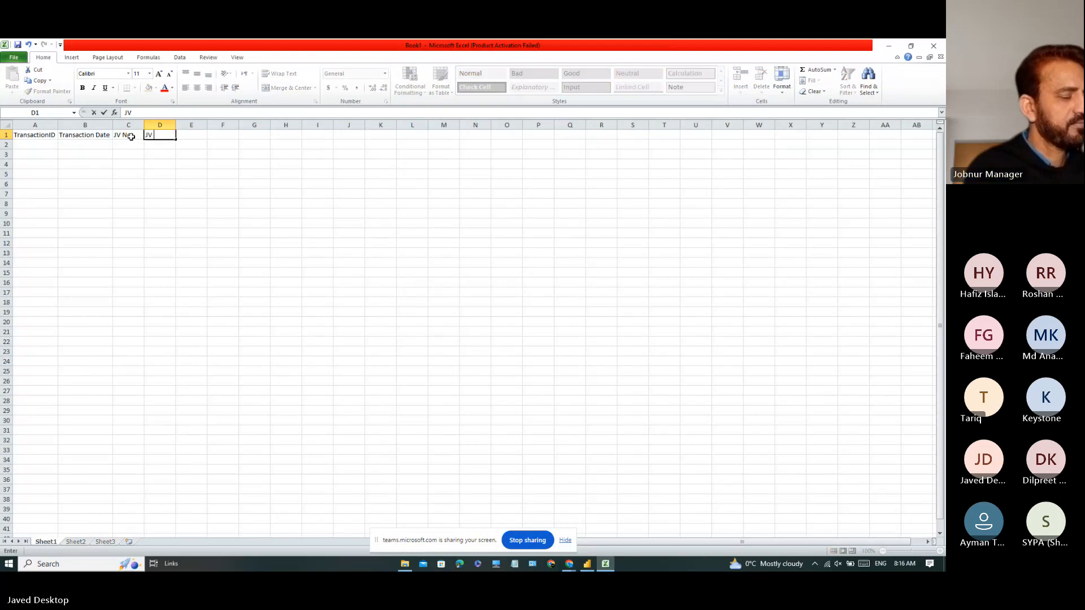
type(" Date")
key("Tab")
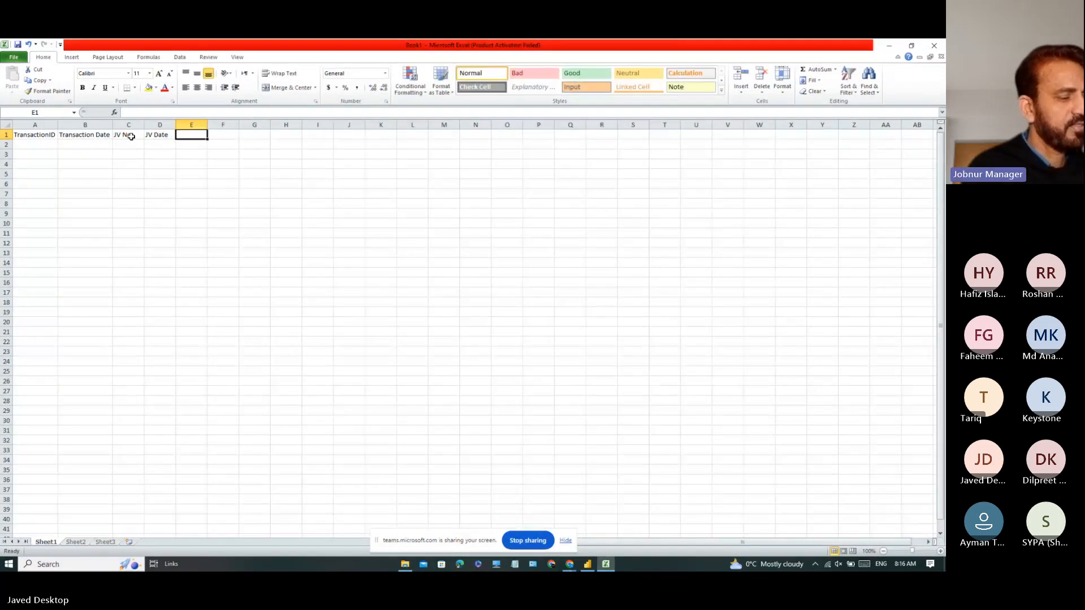
type("Dr")
key("Tab")
type("Cr")
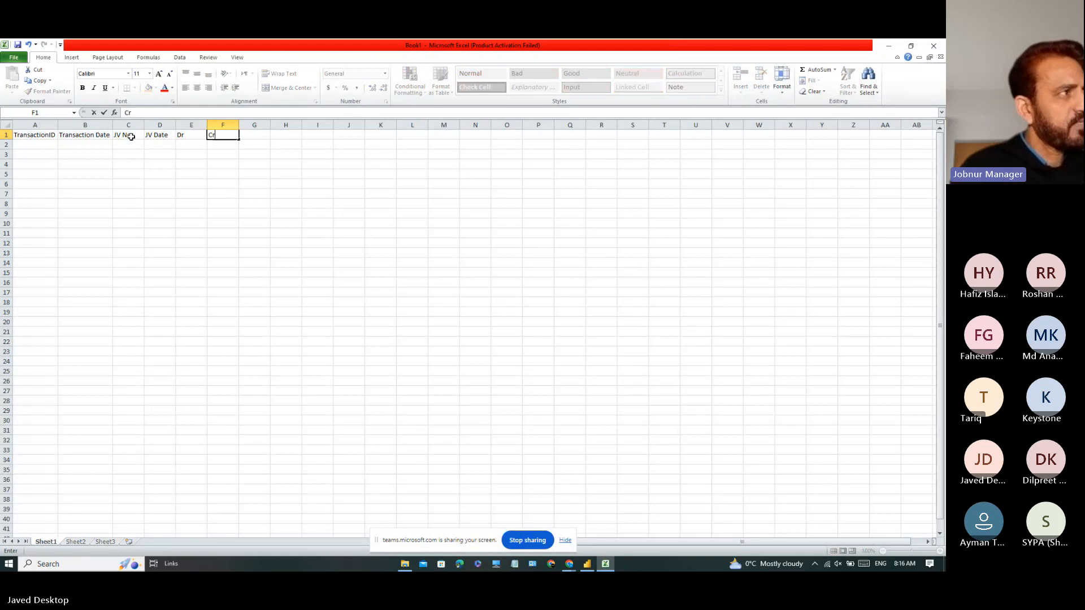
key("Tab")
- Enter 12313 as the TransactionID, 234234 as the Transaction Date and 234234 as the JV No in cells A2 to C2
left_click(44, 148)
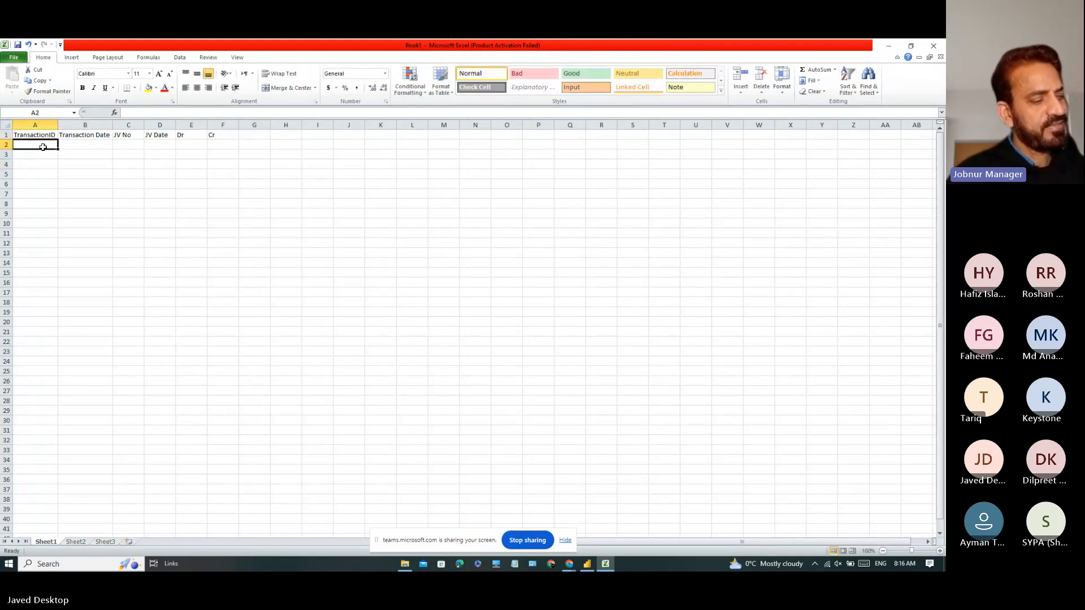
type("1313")
key("Tab")
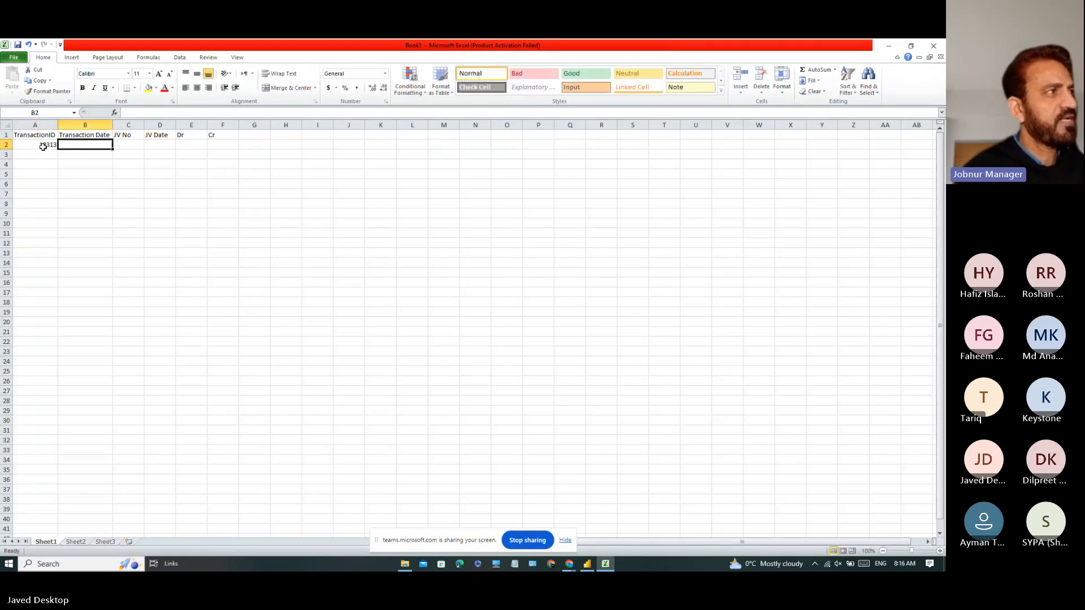
type("234234")
key("Tab")
type("234234")
key("Tab")
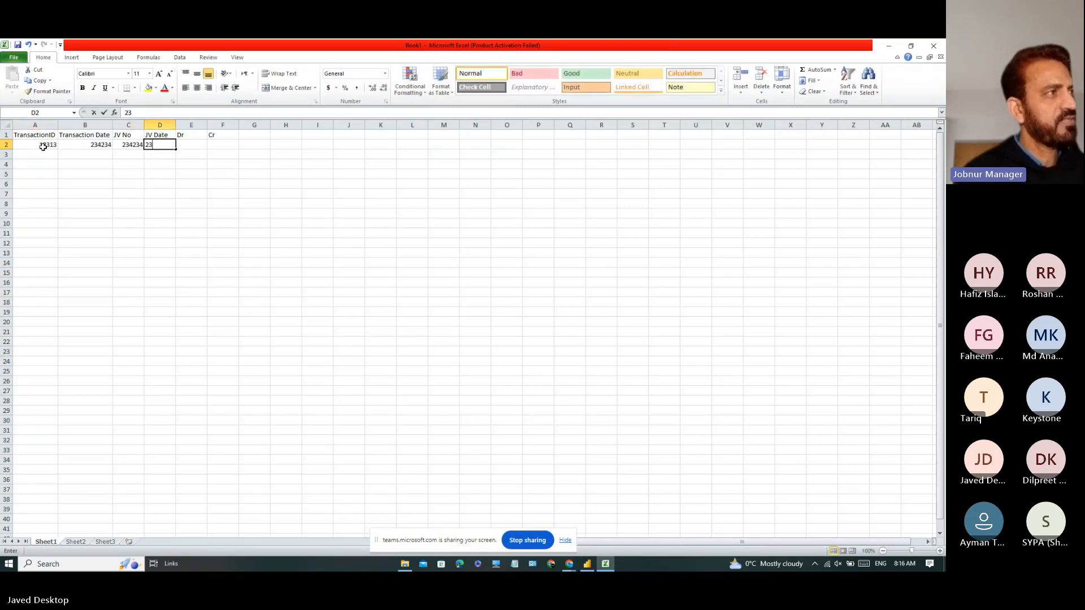
- Complete the first record with the JV Date 01-jan-2024 in D2 and a Dr amount of 2400 in E2
type("2")
key("BackSpace")
type("01-")
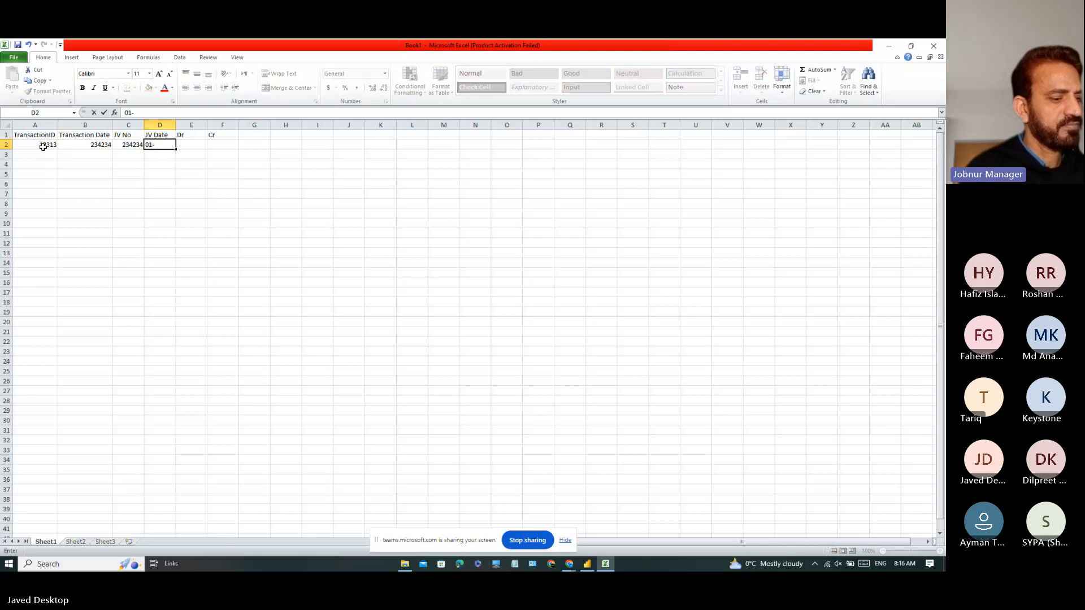
type("jan-2024")
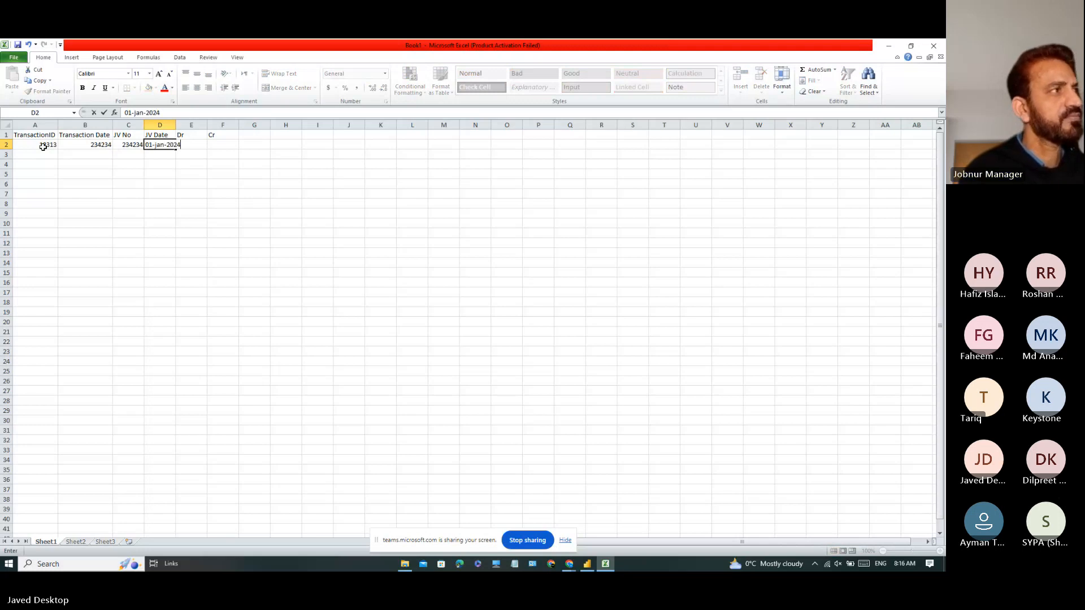
key("Tab")
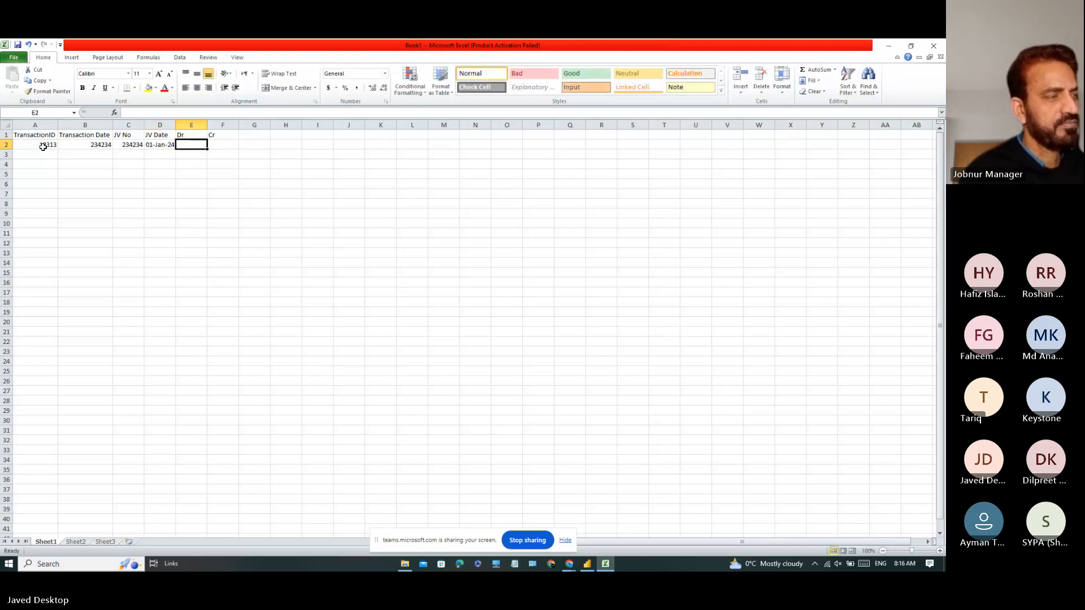
type("2400")
key("Return")
- Start the second record in row 3 with TransactionID 12421, Transaction Date 2412 and JV No 432423
type("12421")
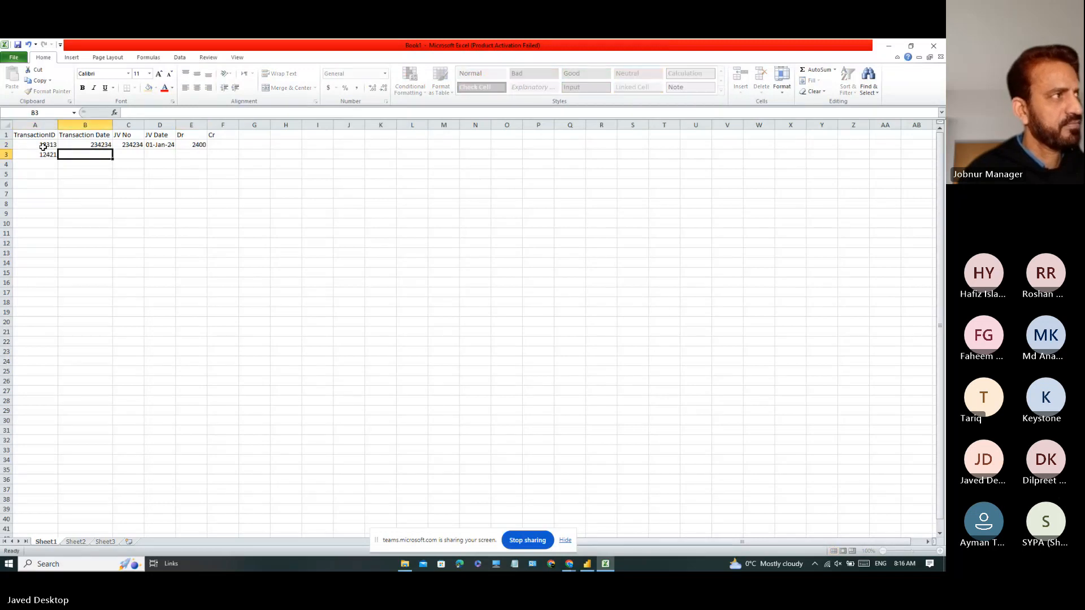
key("Tab")
type("2412")
key("Tab")
type("432423")
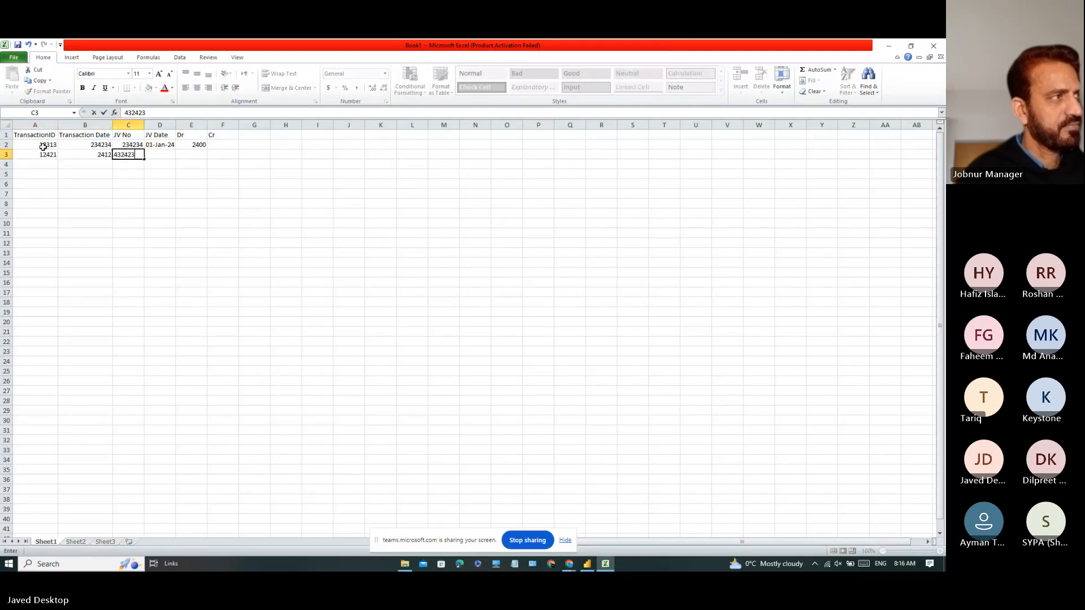
- Complete the second record with the JV Date 01-Jan-2024 in D3 and a Cr amount of 2400 in F3
key("Tab")
type("01-")
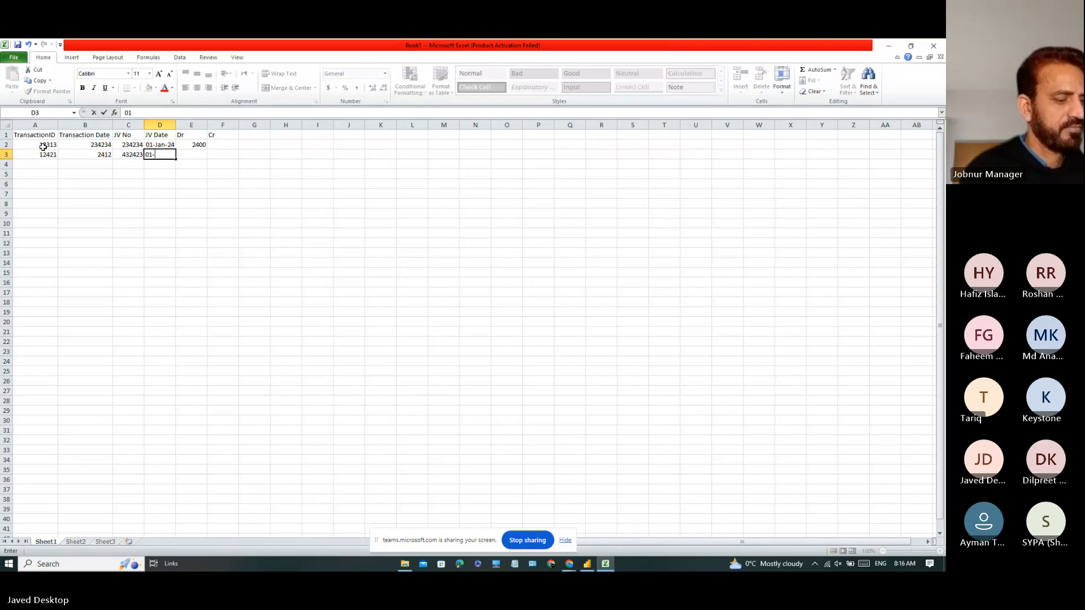
type("Jan")
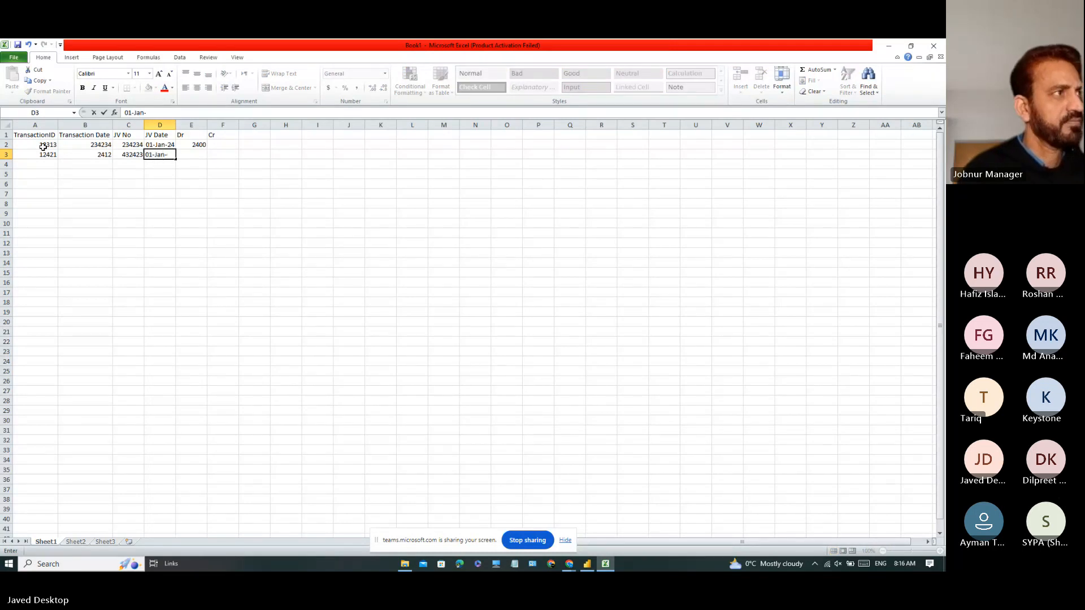
type("-20")
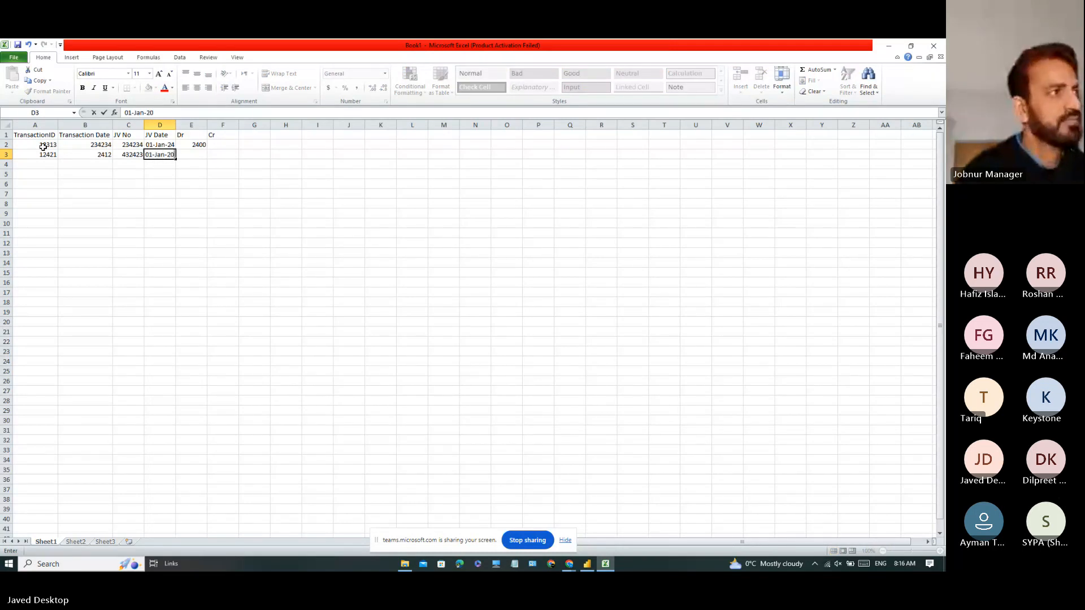
type("24")
key("Tab")
key("Tab")
type("240")
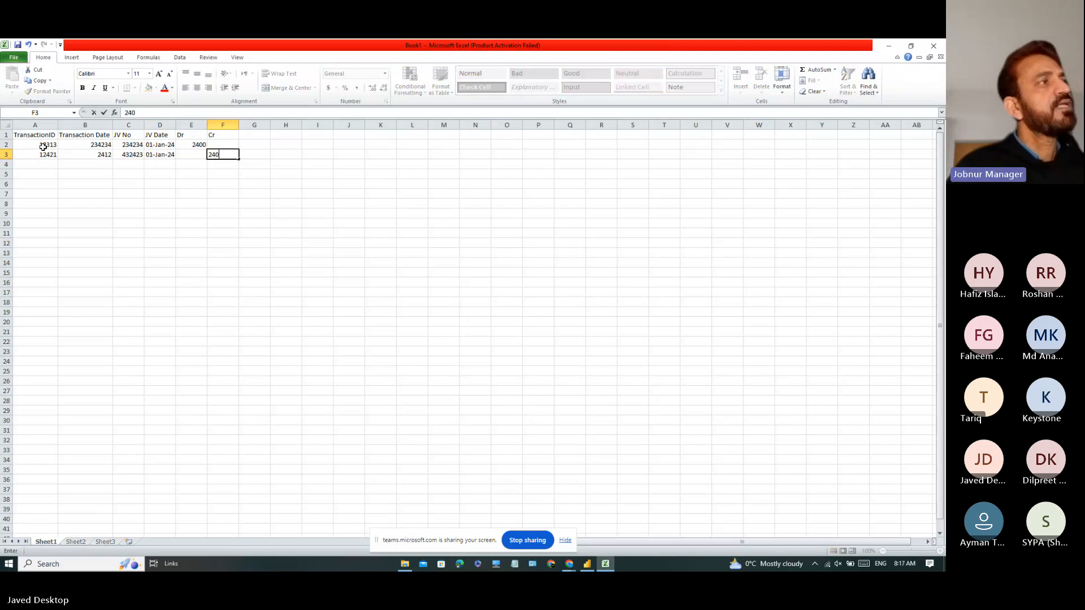
type("0")
key("Tab")
- Autofit the width of the JV Date column so that its full dates fit
left_click(38, 151)
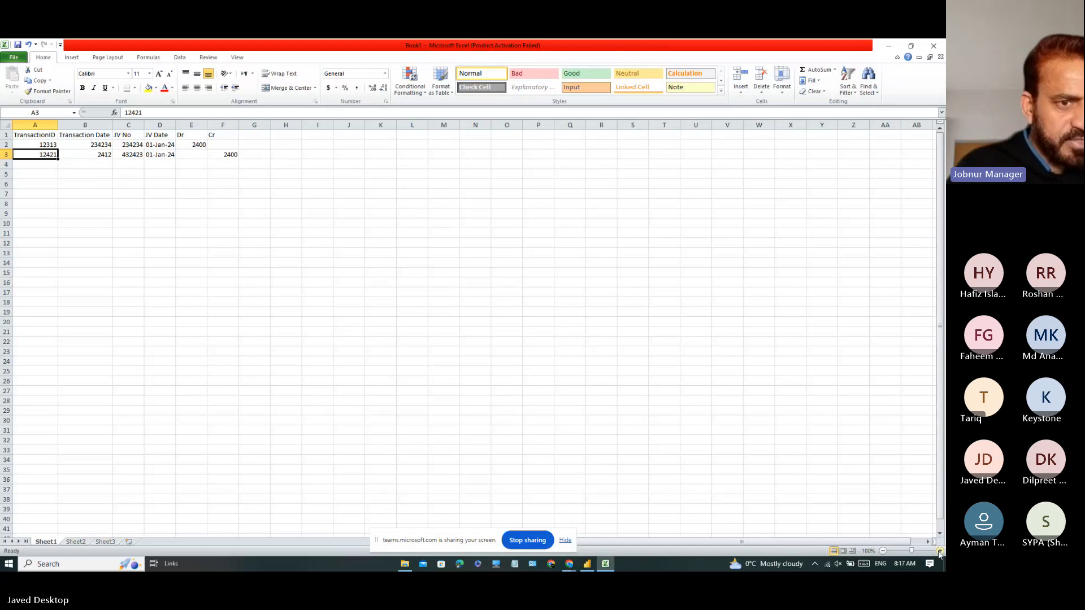
left_click(939, 551)
left_click(938, 550)
left_click(939, 551)
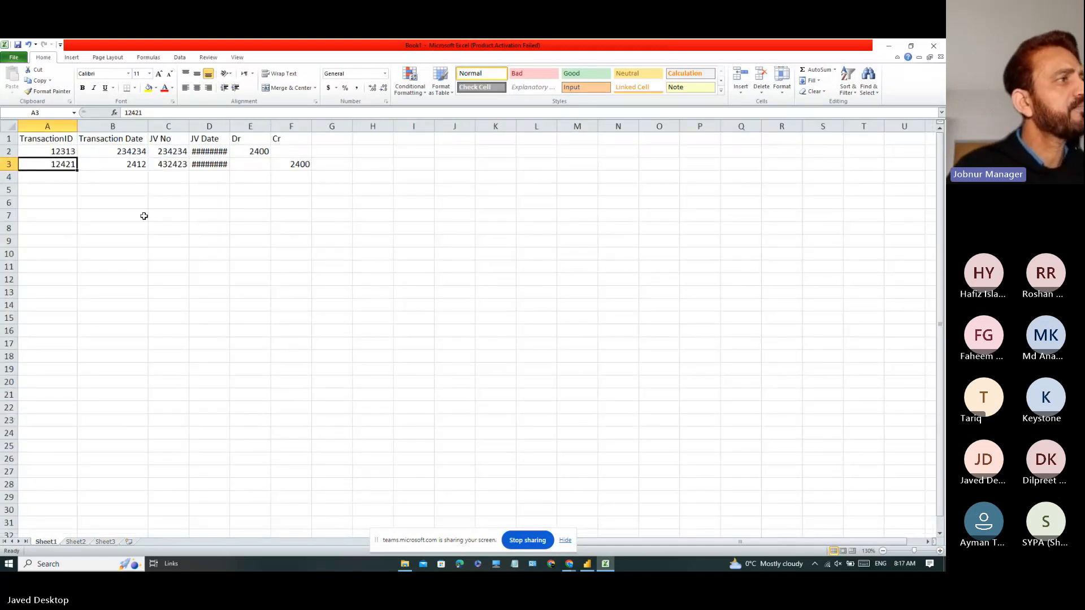
double_click(230, 126)
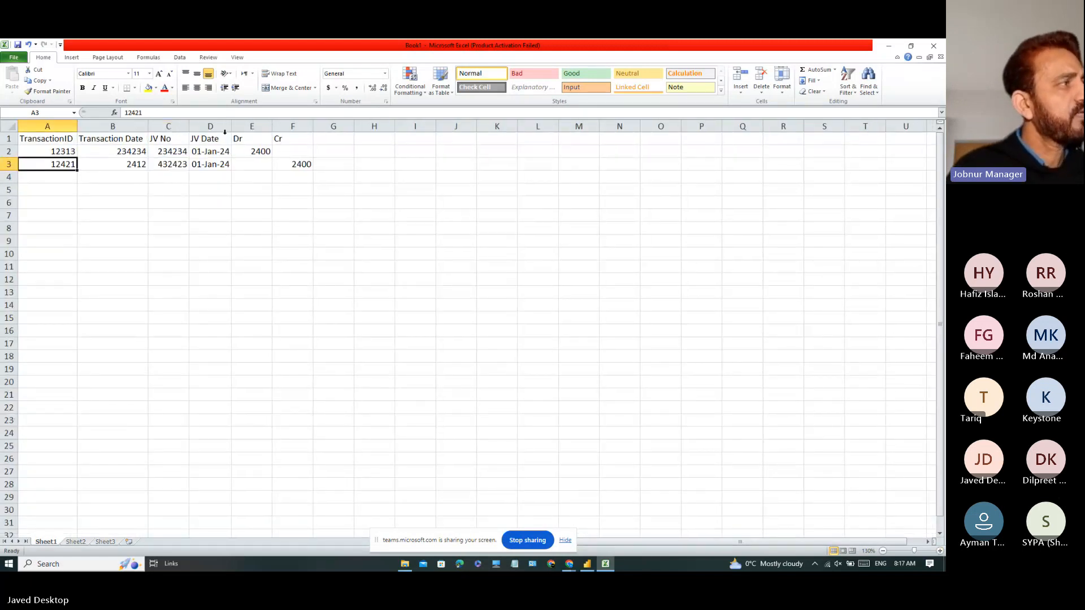
left_click(167, 215)
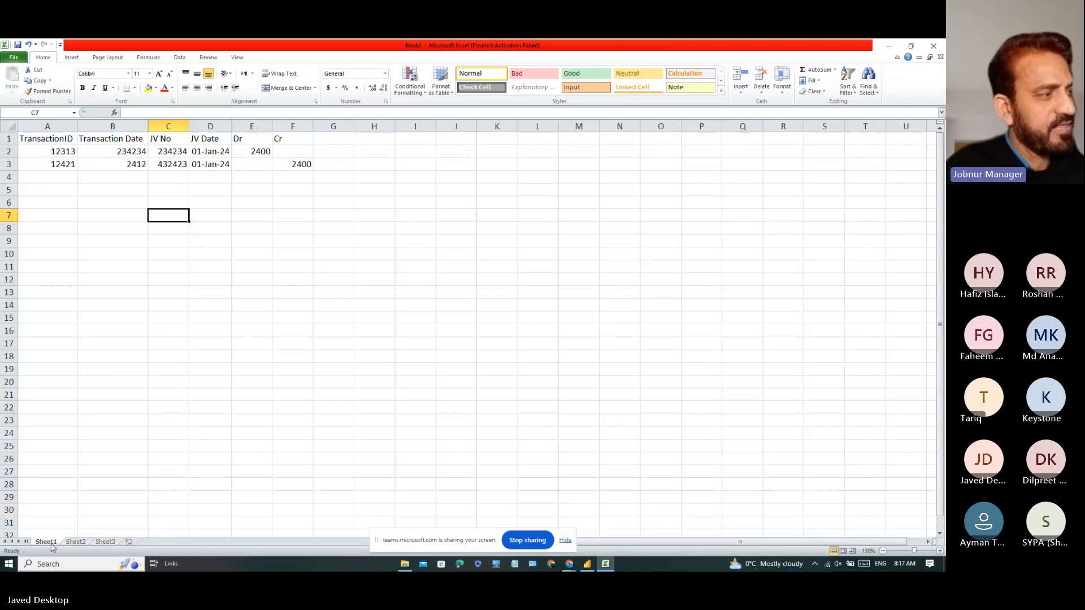
left_click(83, 456)
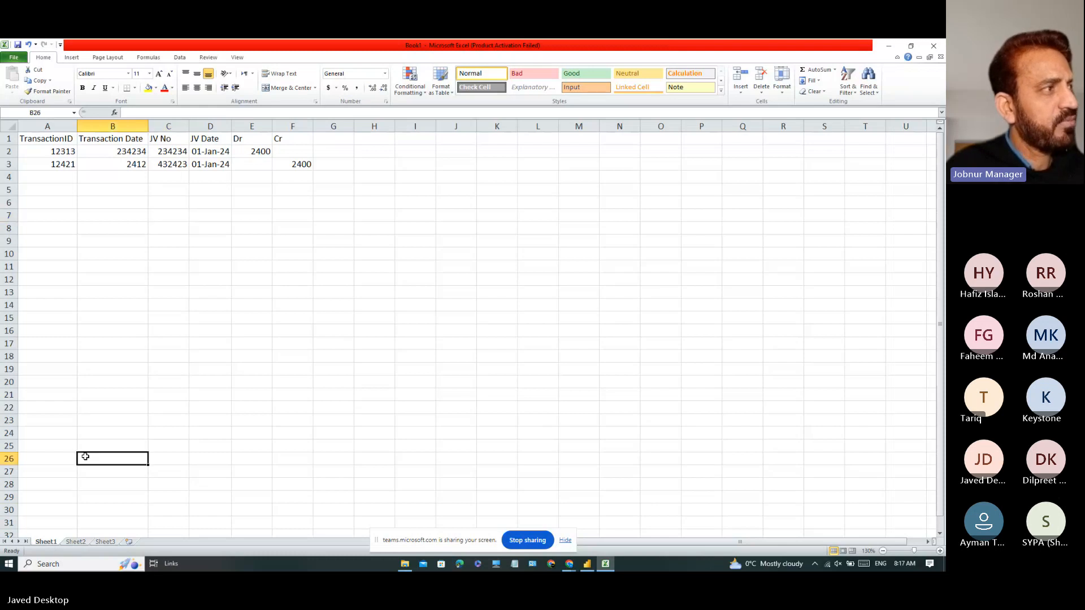
left_click(56, 138)
left_click_drag(56, 138, 310, 168)
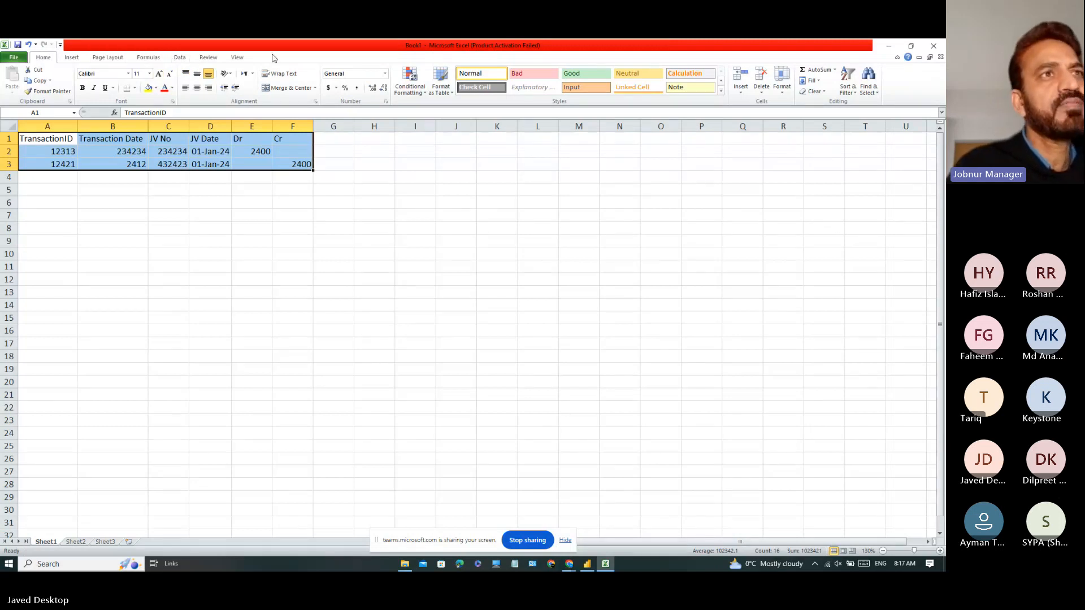
left_click(189, 63)
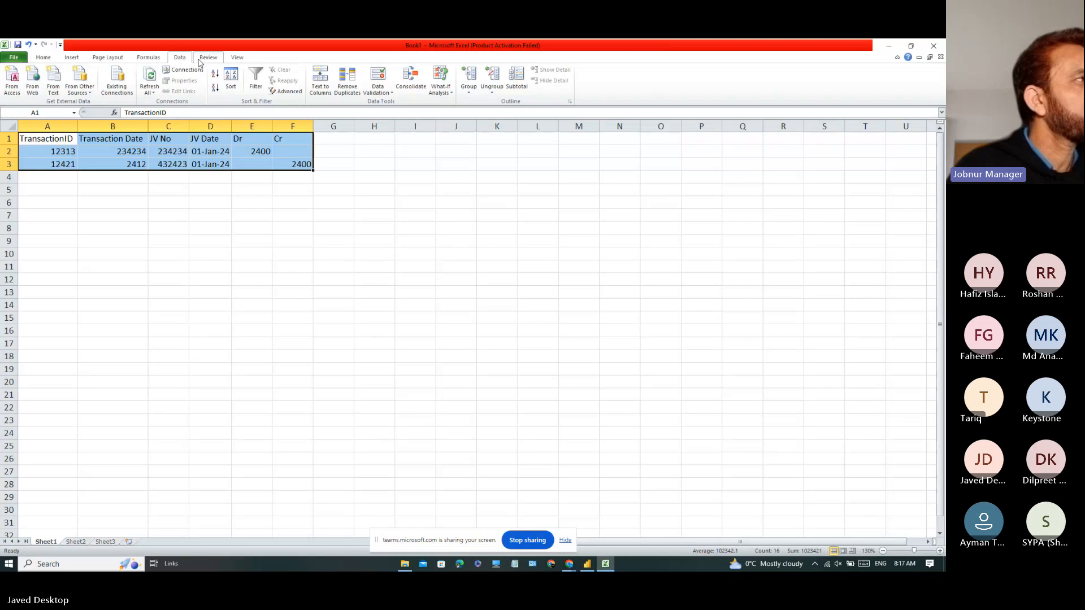
left_click(43, 57)
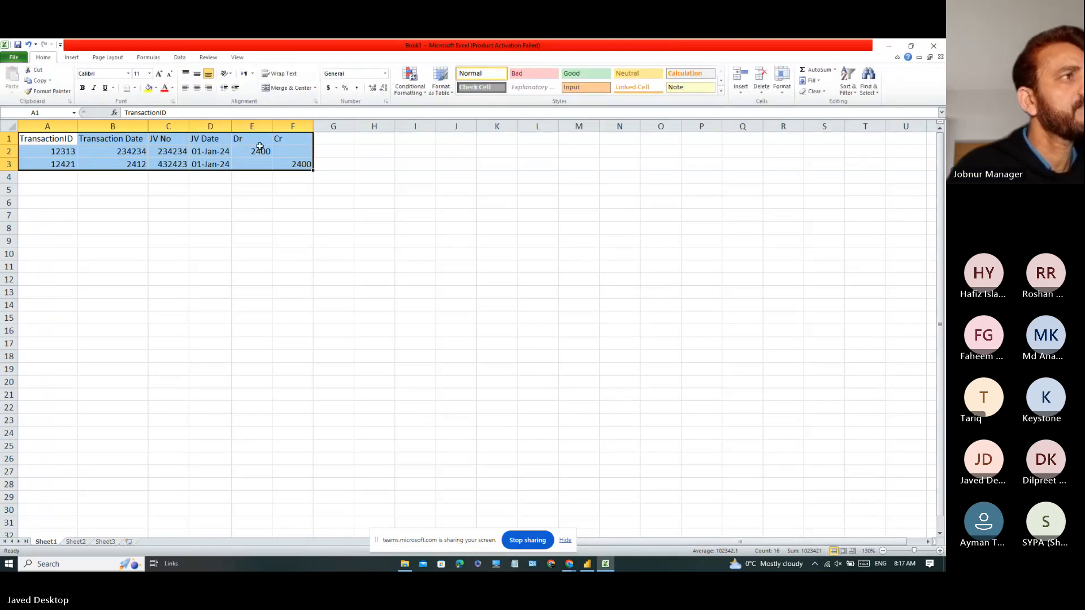
left_click(444, 91)
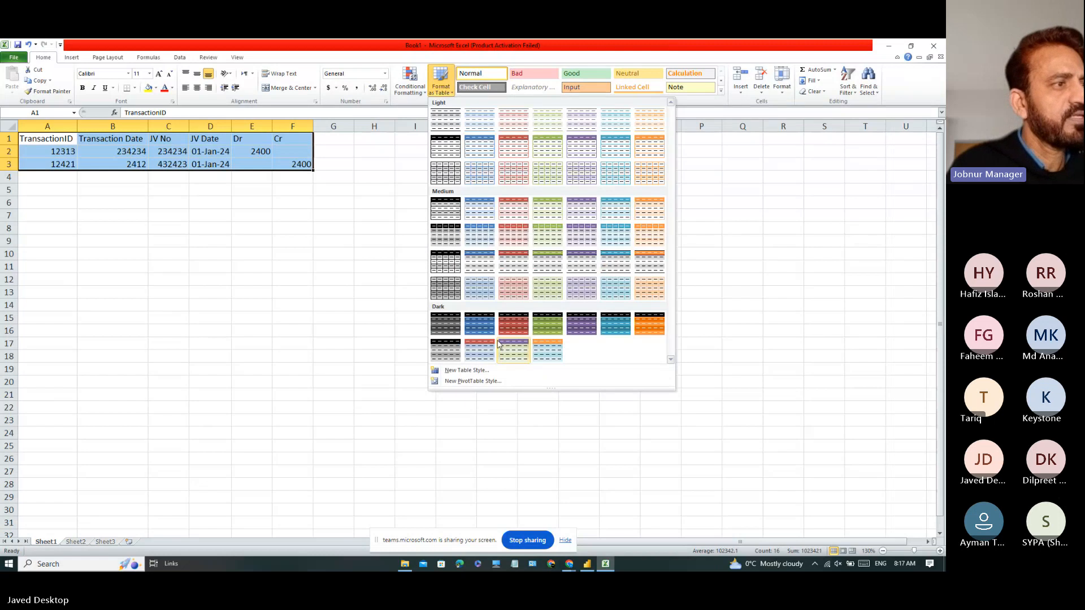
left_click(305, 314)
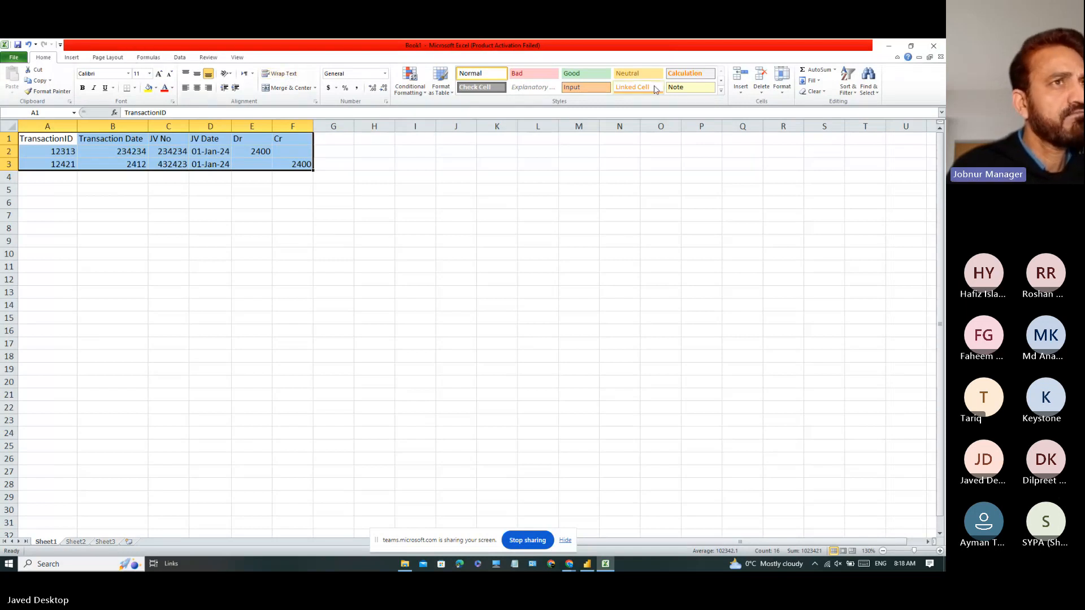
left_click(186, 59)
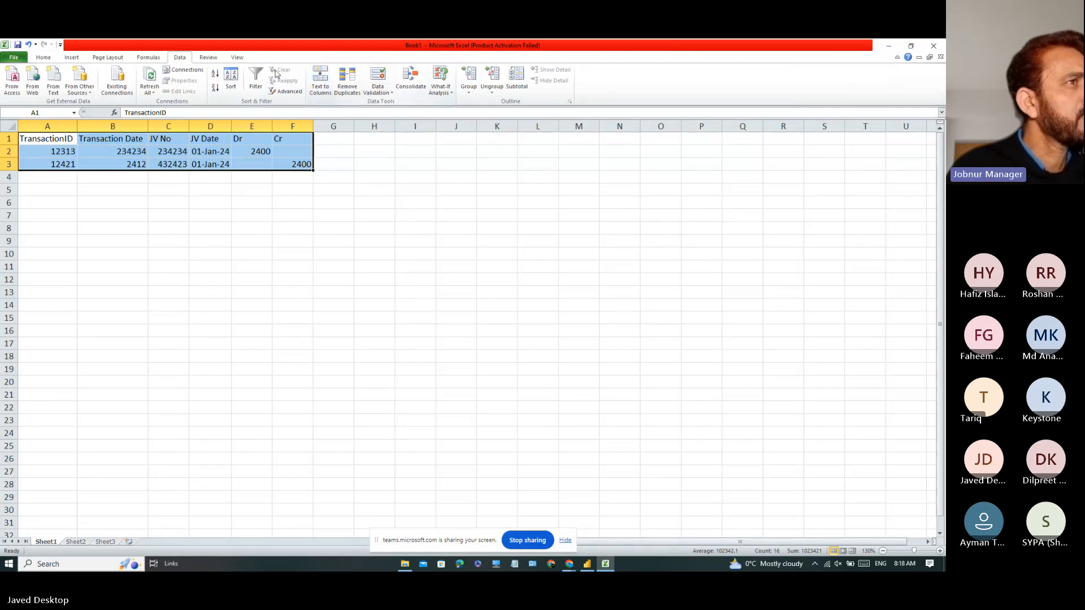
left_click(207, 58)
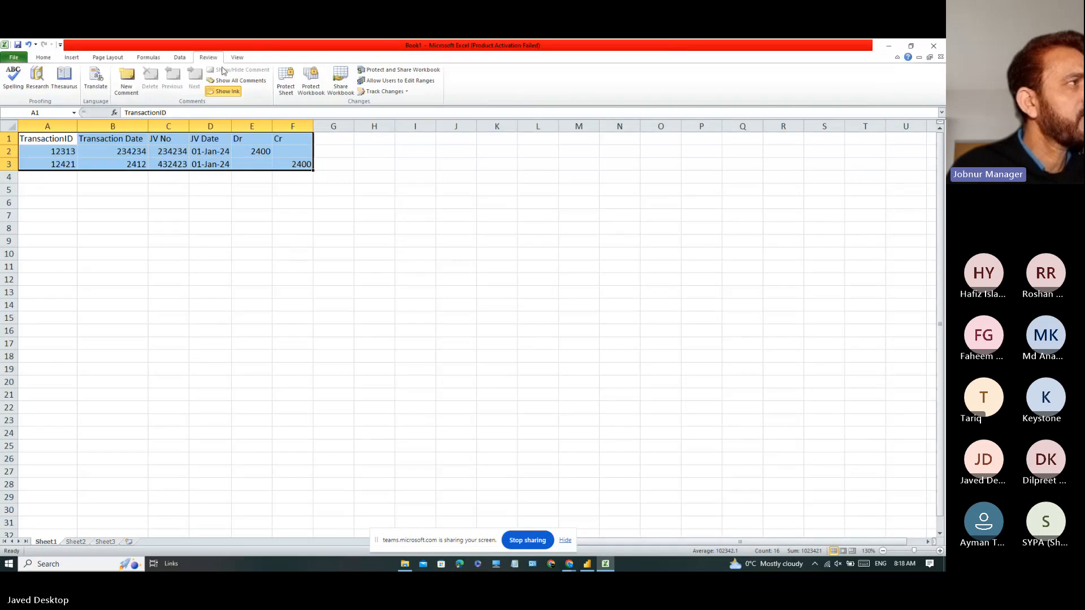
left_click(169, 162)
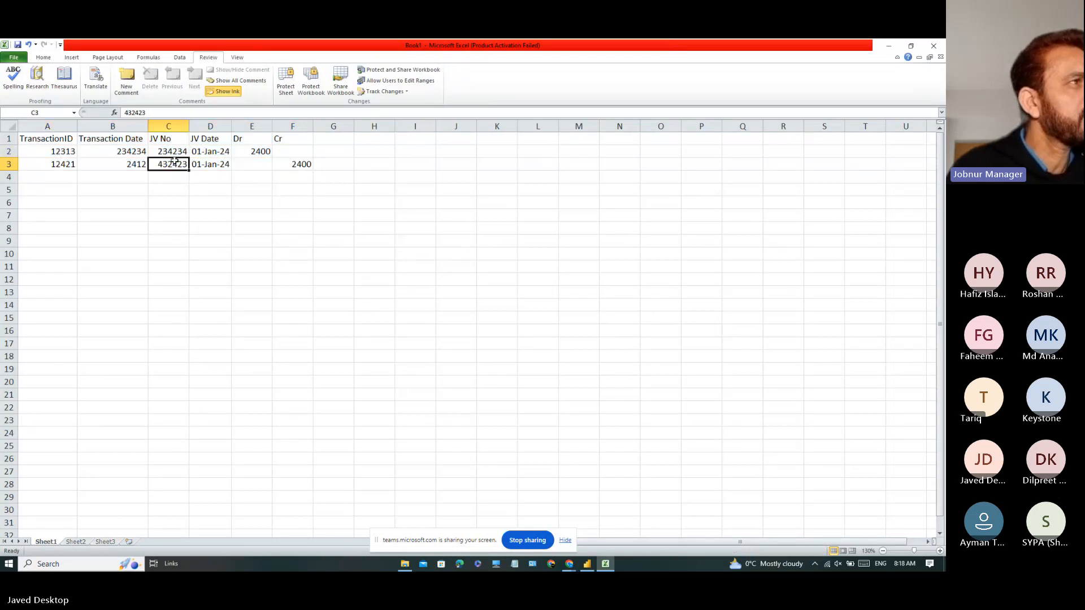
left_click(111, 148)
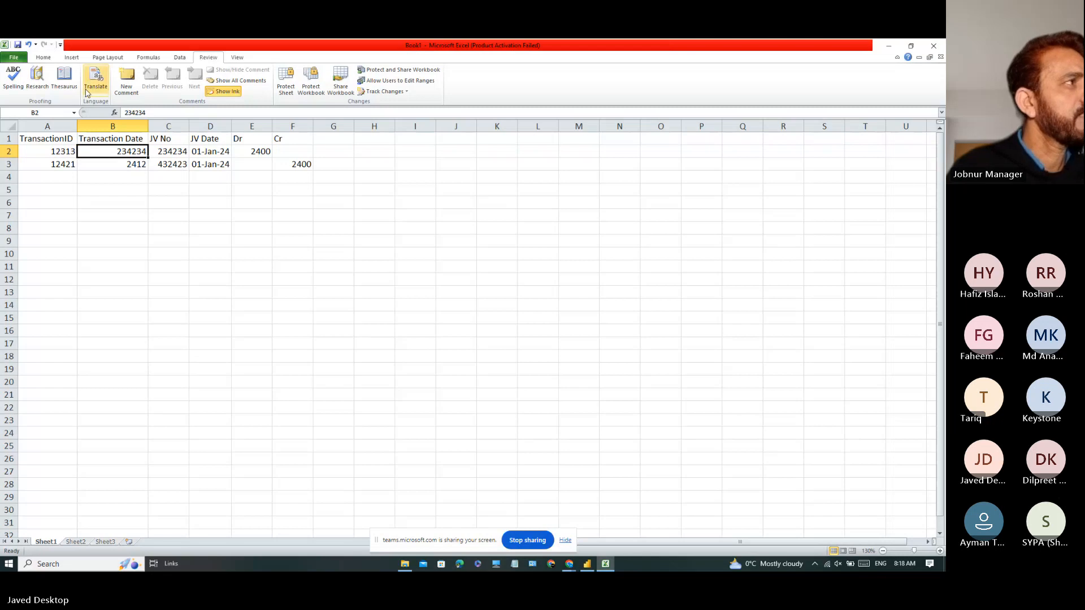
- Convert the data range A1:F3 into a table, using its first row as headers
key("ctrl+Home")
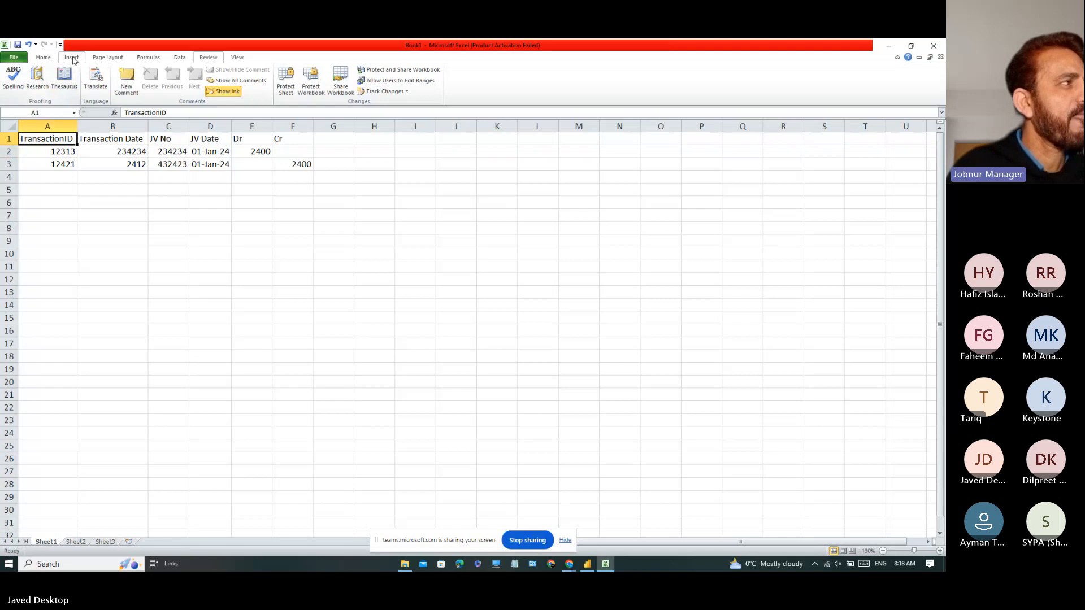
left_click(72, 58)
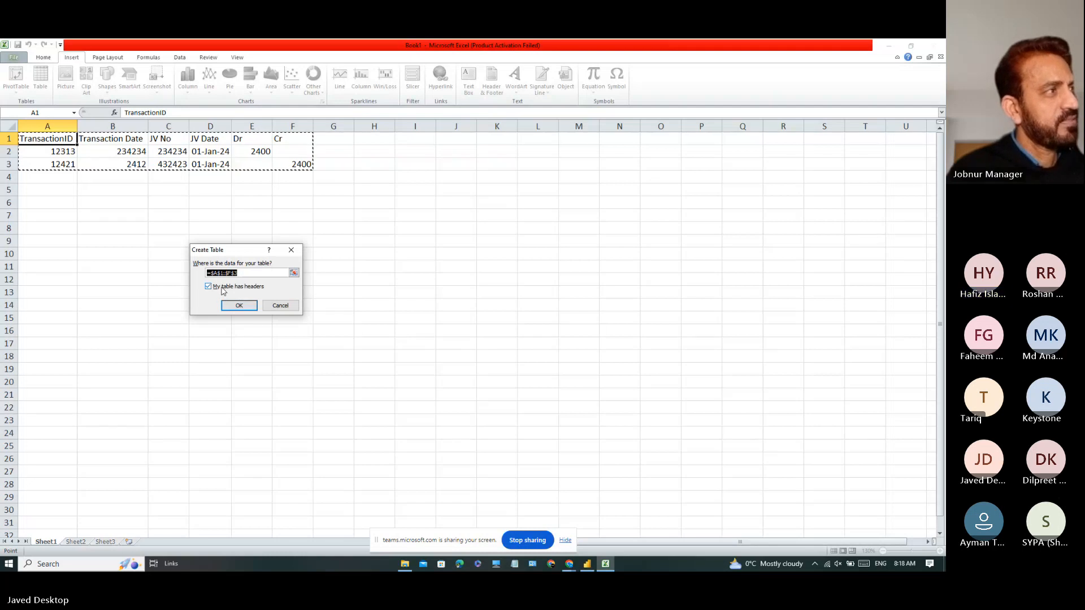
left_click(239, 306)
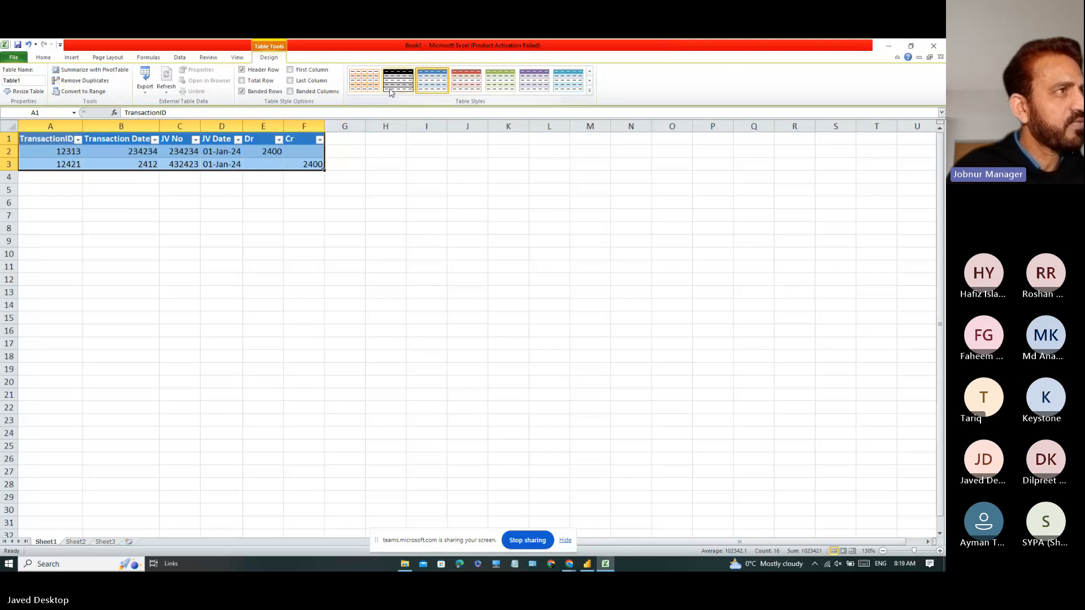
- Rename the new table as Financials and check the name from a cell inside the table
left_click(25, 80)
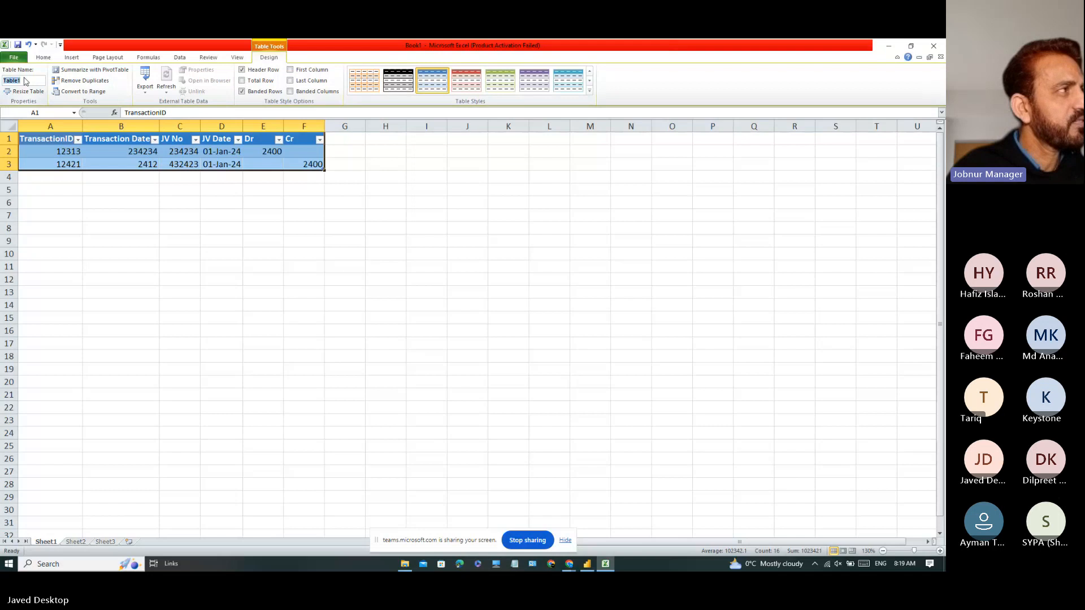
type("Fin")
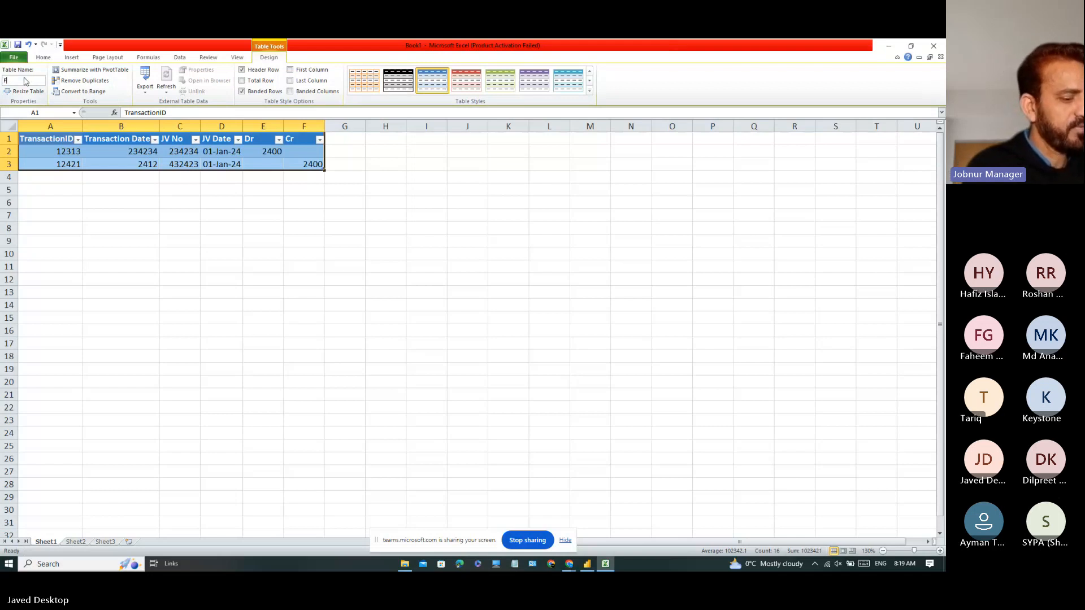
type("ancia")
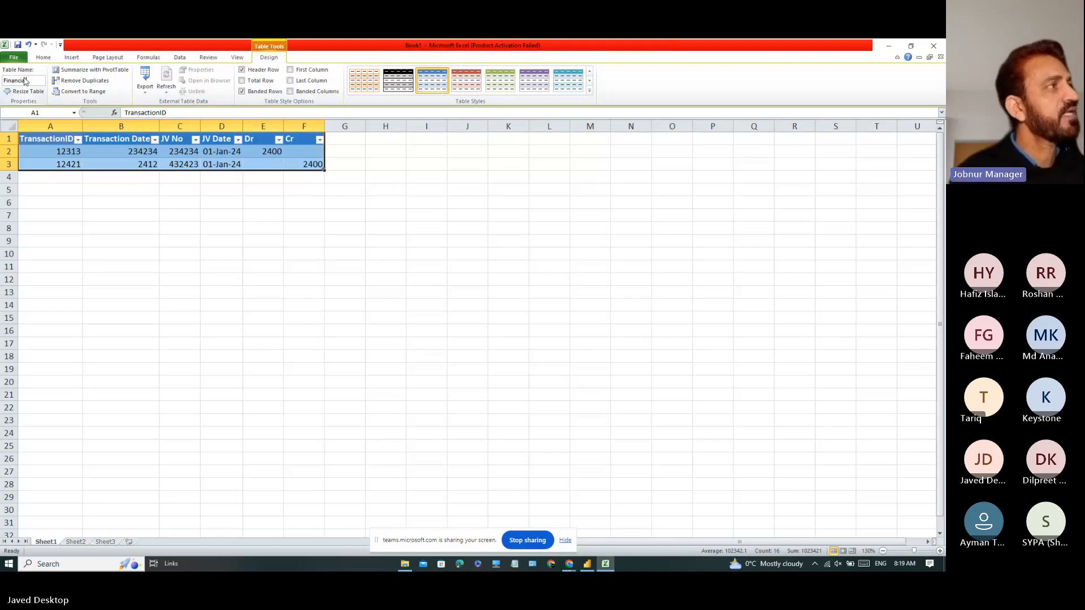
type("ls")
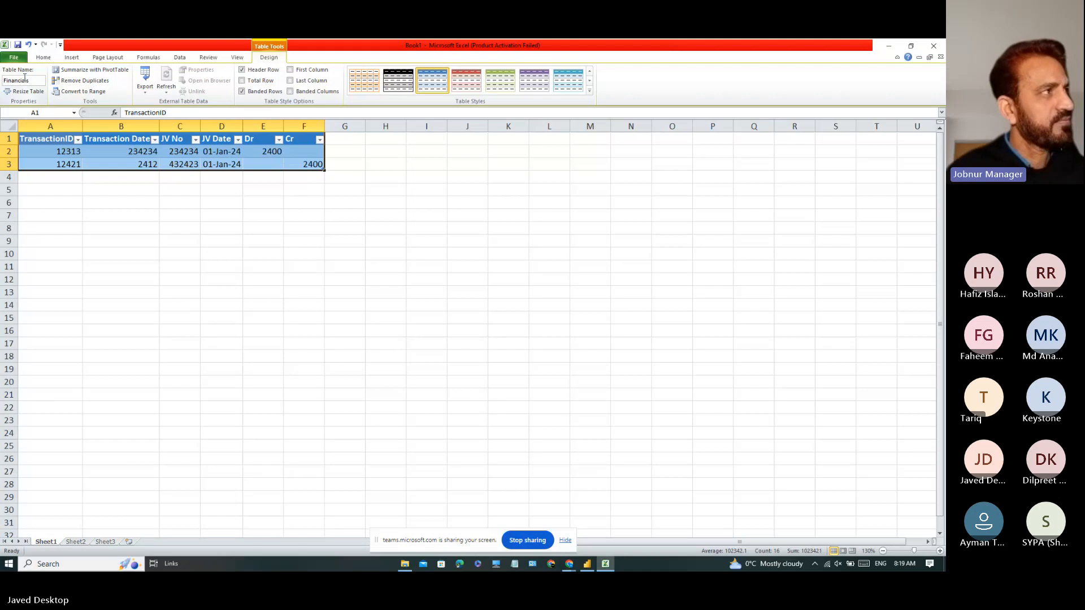
left_click(84, 192)
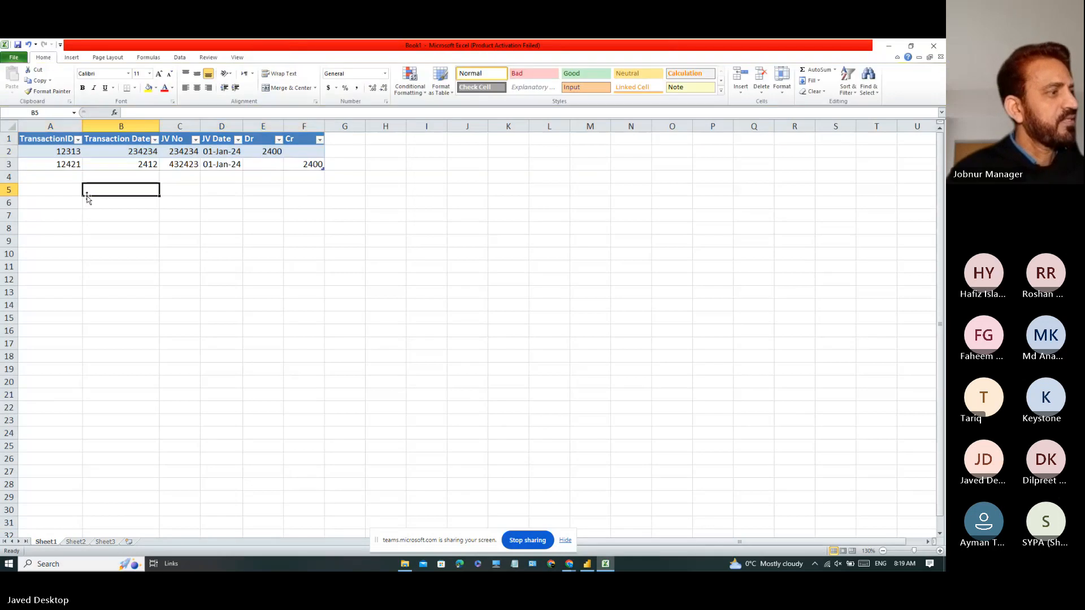
left_click(71, 152)
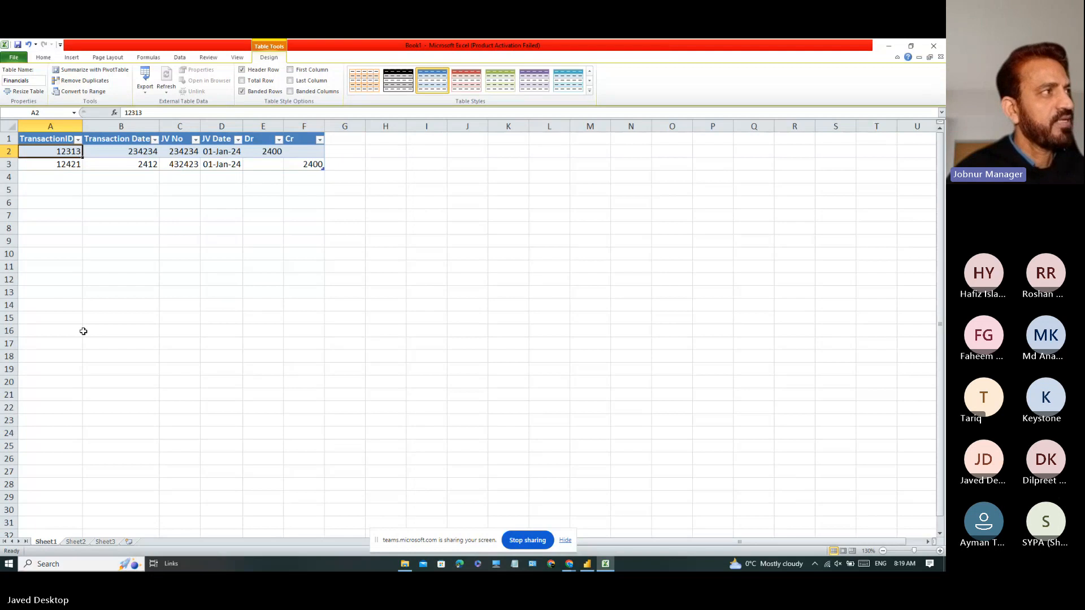
- Save the workbook as test in the Documents folder and close Excel
left_click(52, 228)
left_click(60, 153)
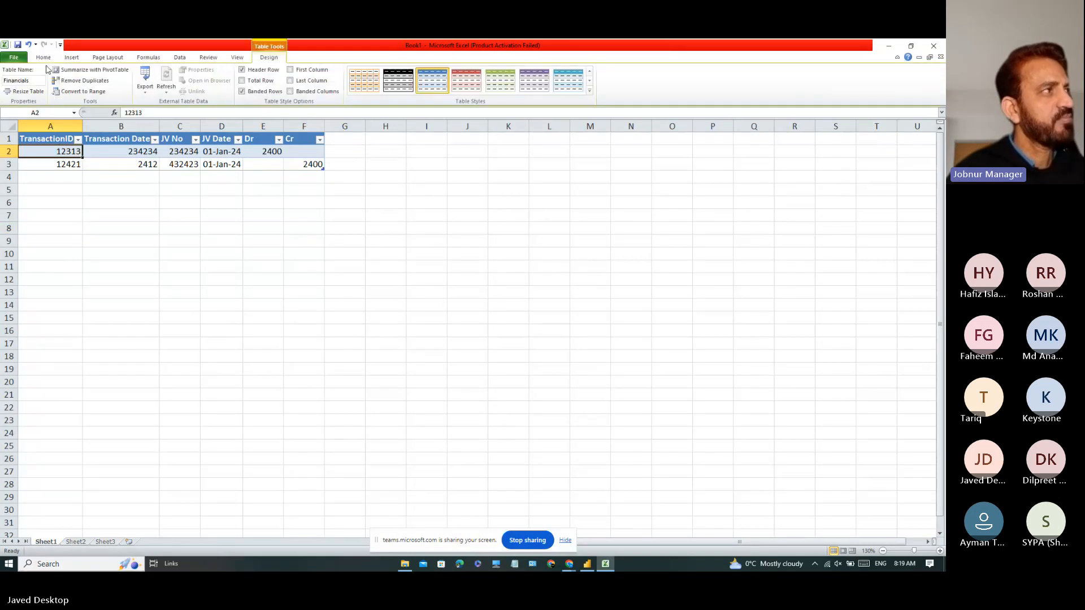
left_click(17, 45)
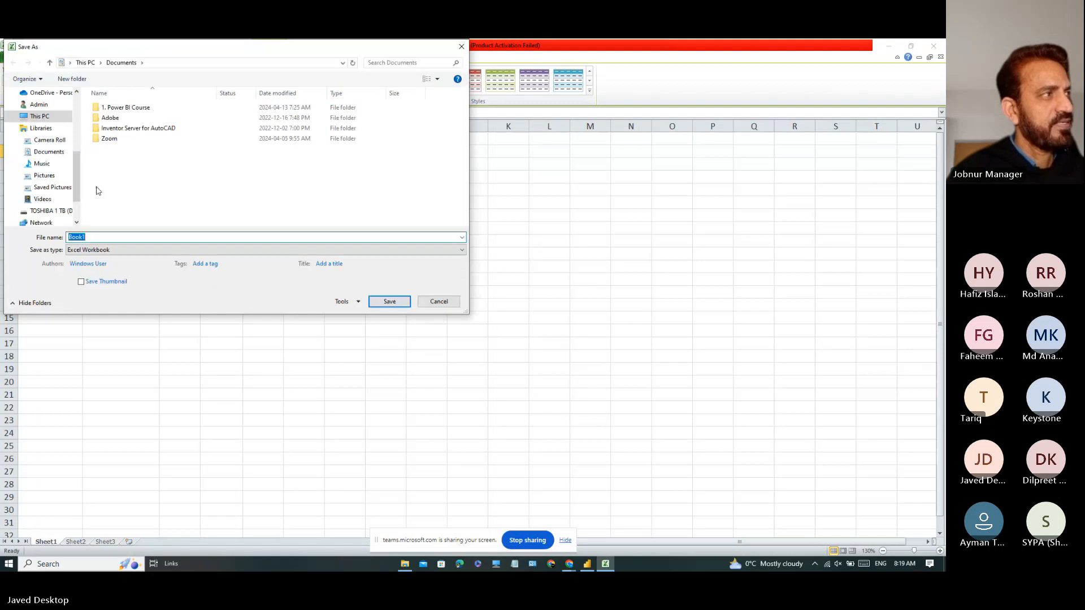
type("test")
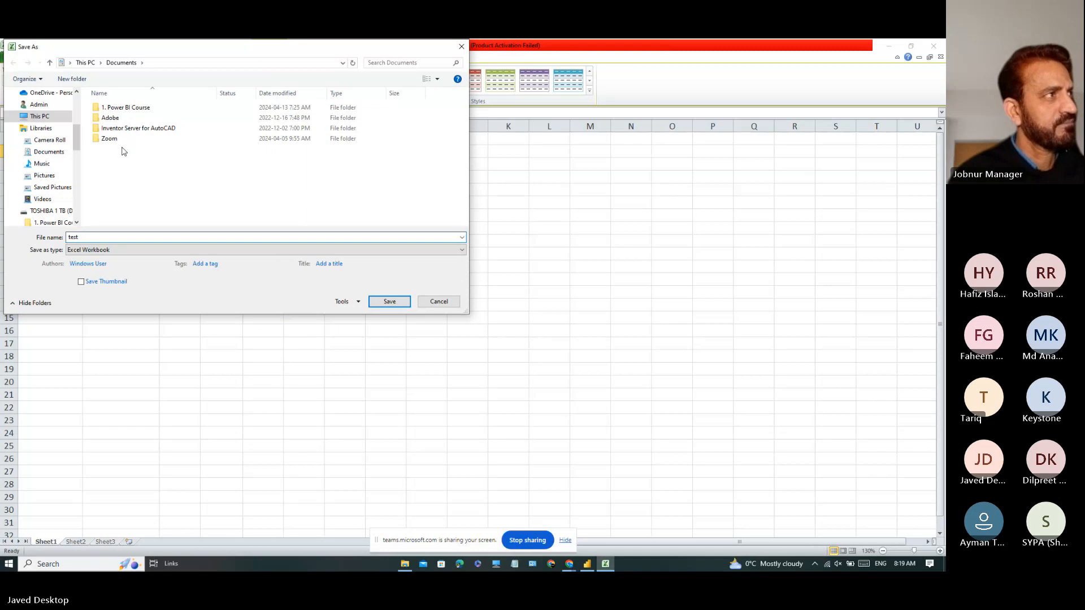
left_click(389, 301)
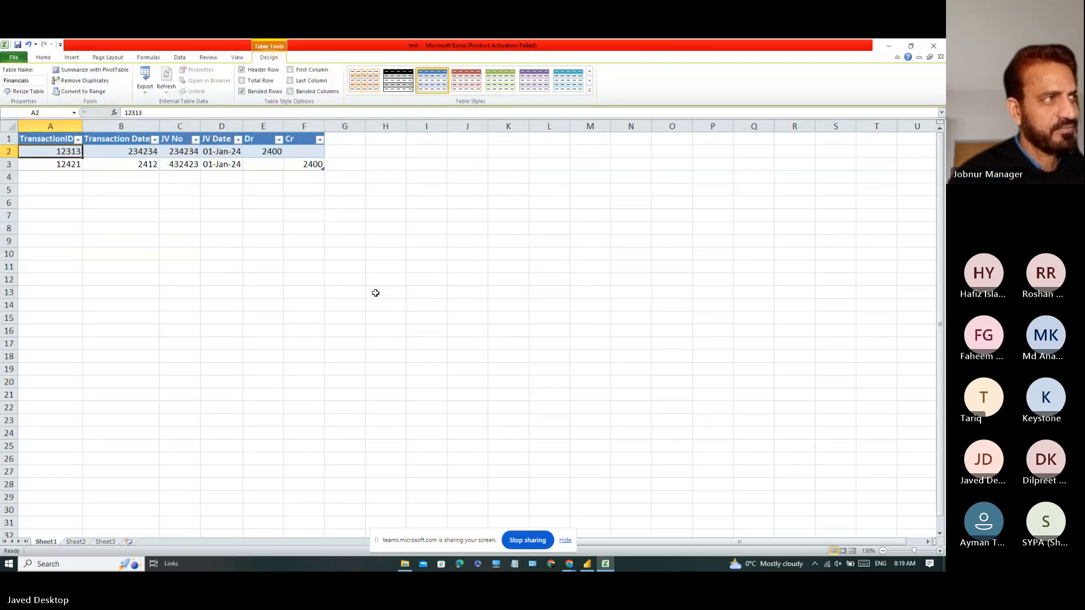
left_click(935, 47)
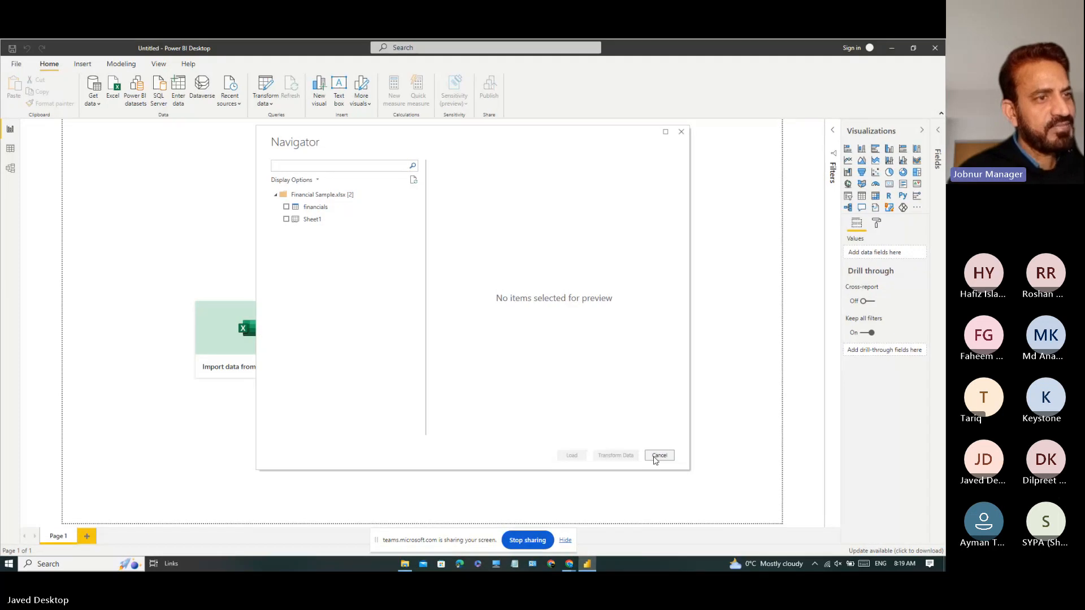
- Switch to Power BI Desktop and open the Excel workbook test from Documents as a data source
left_click(569, 563)
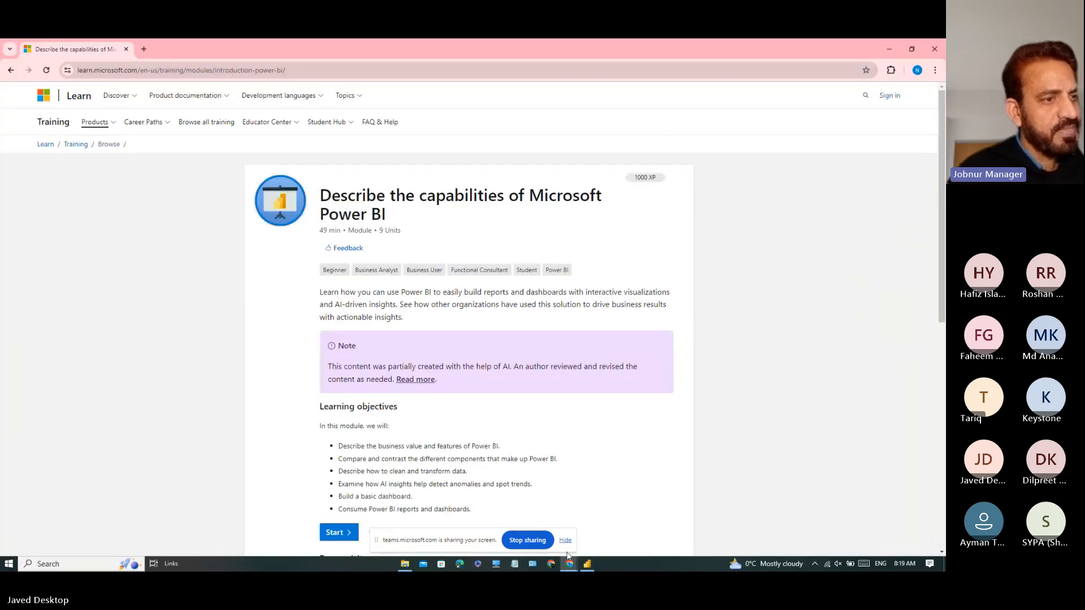
left_click(587, 563)
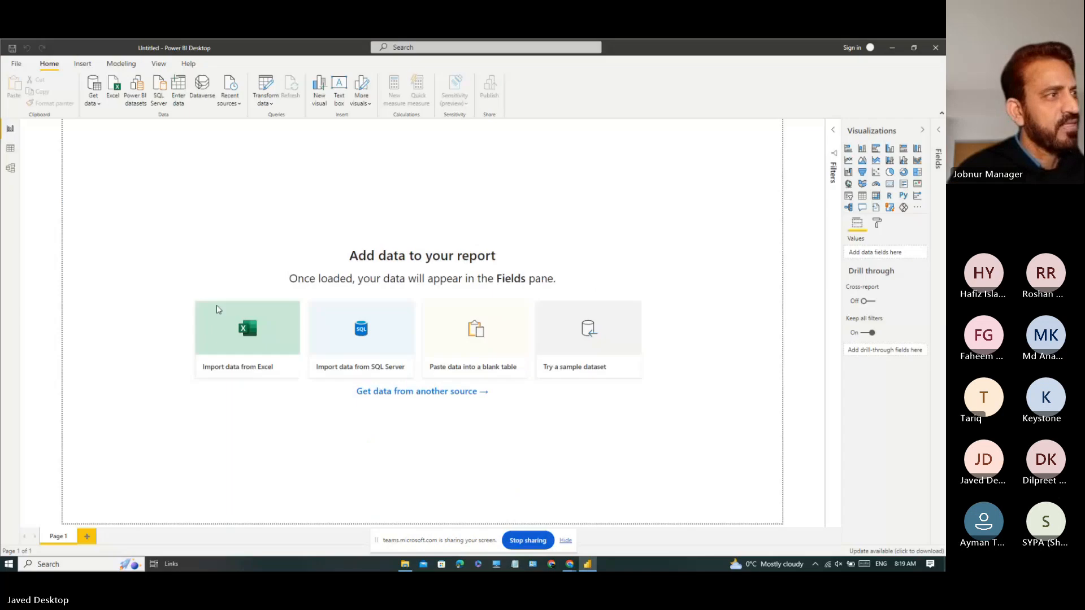
left_click(243, 336)
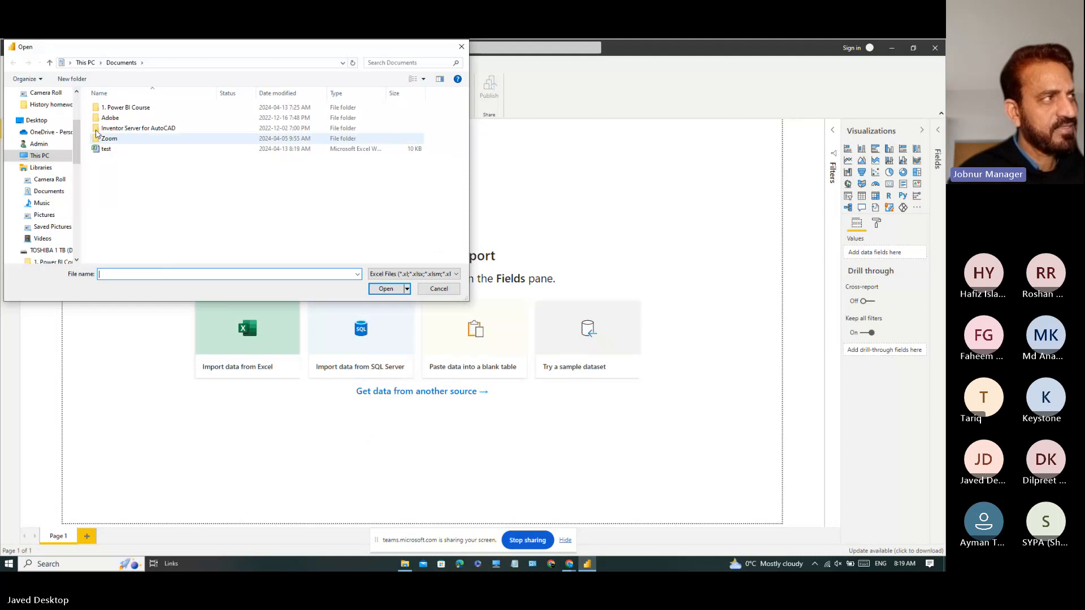
left_click(106, 150)
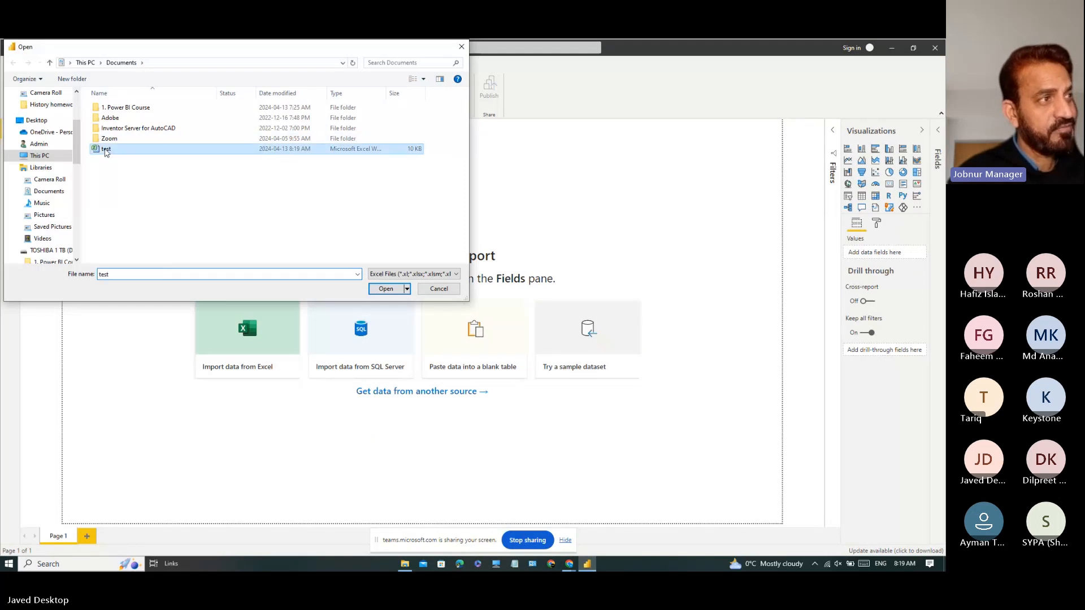
left_click(391, 291)
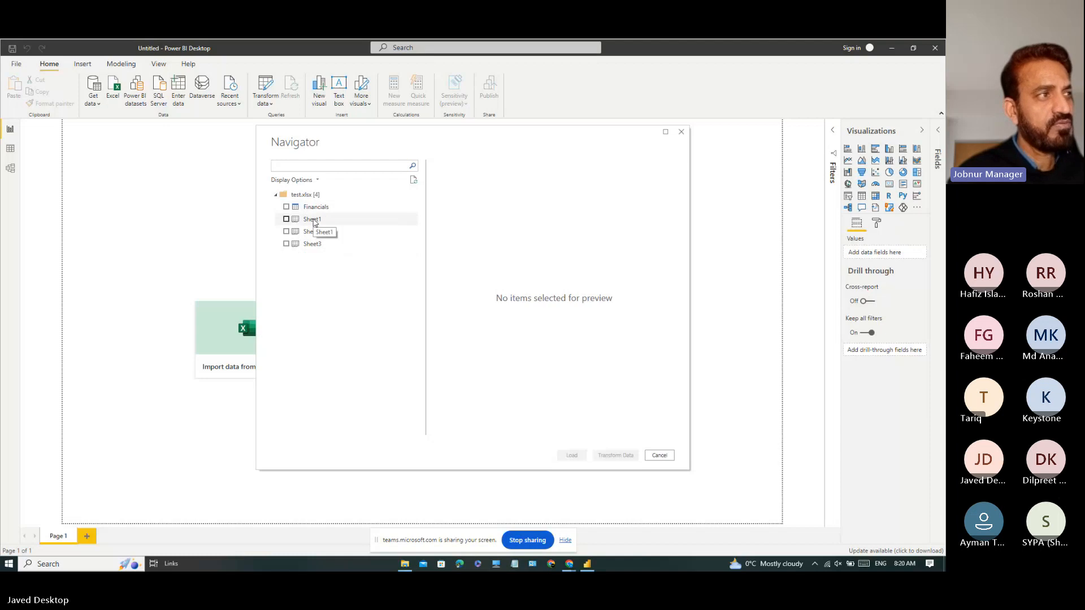
- Preview Sheet1 and the Financials table of test.xlsx, and leave the Navigator without loading anything
left_click(314, 221)
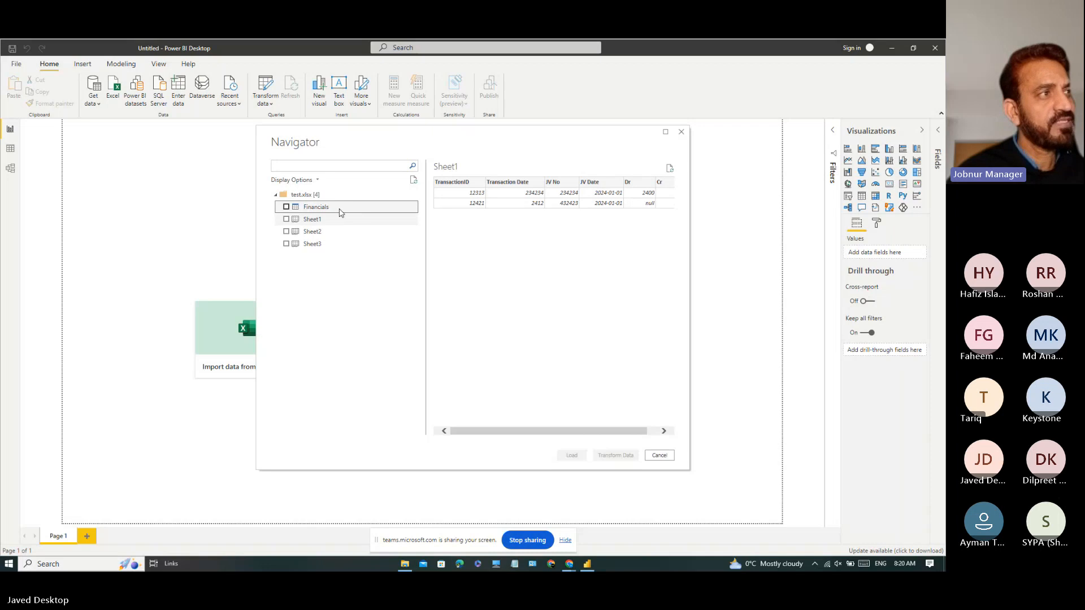
left_click(341, 211)
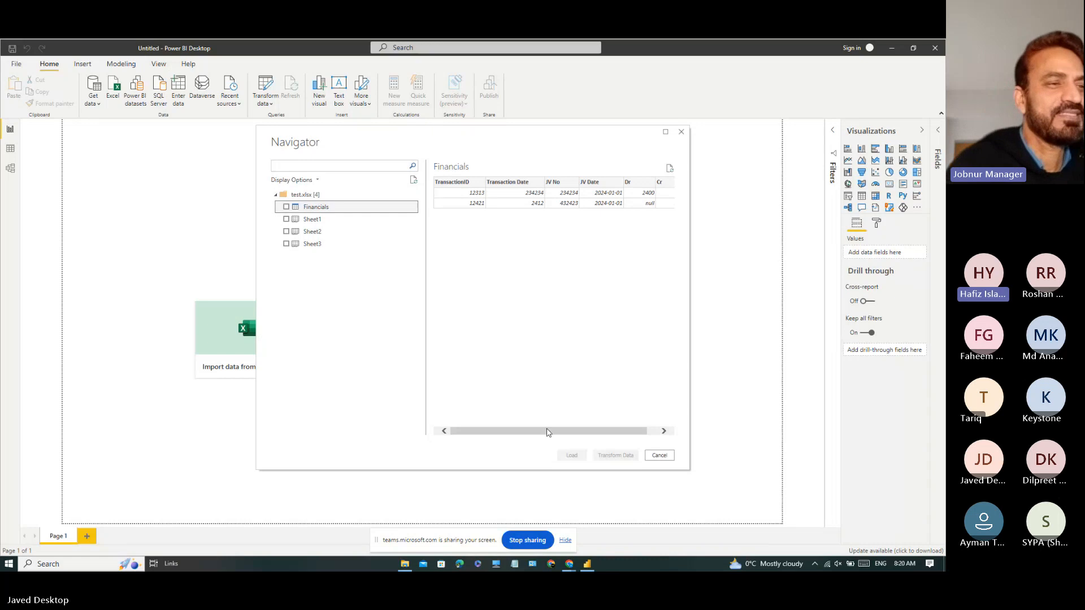
left_click(666, 457)
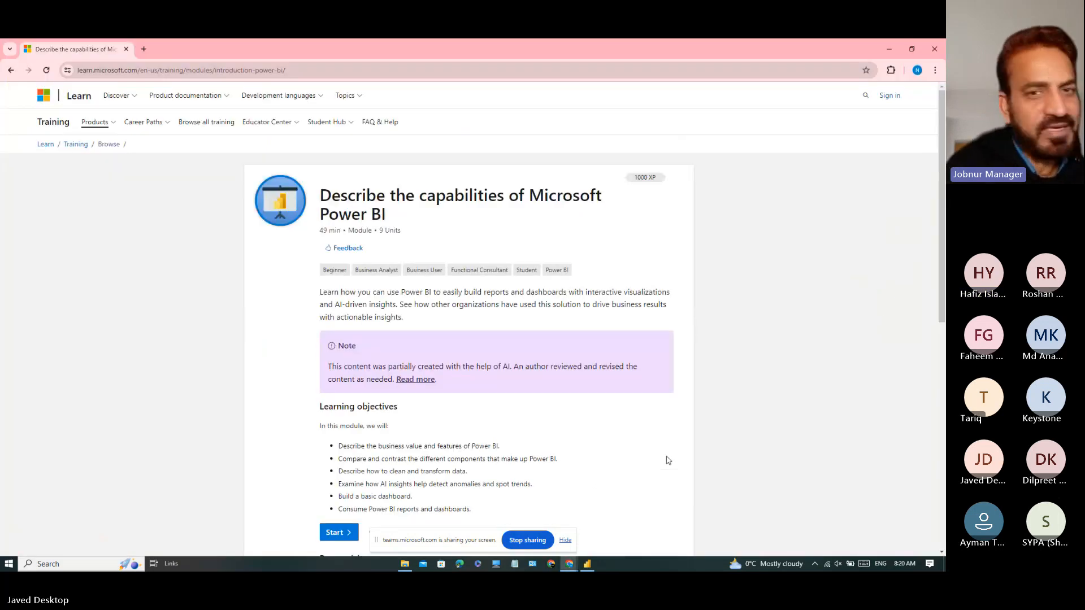
- Check the Microsoft Teams meeting window and return to the untitled report in Power BI Desktop
key("alt+Tab")
key("alt+Tab")
key("alt+Tab")
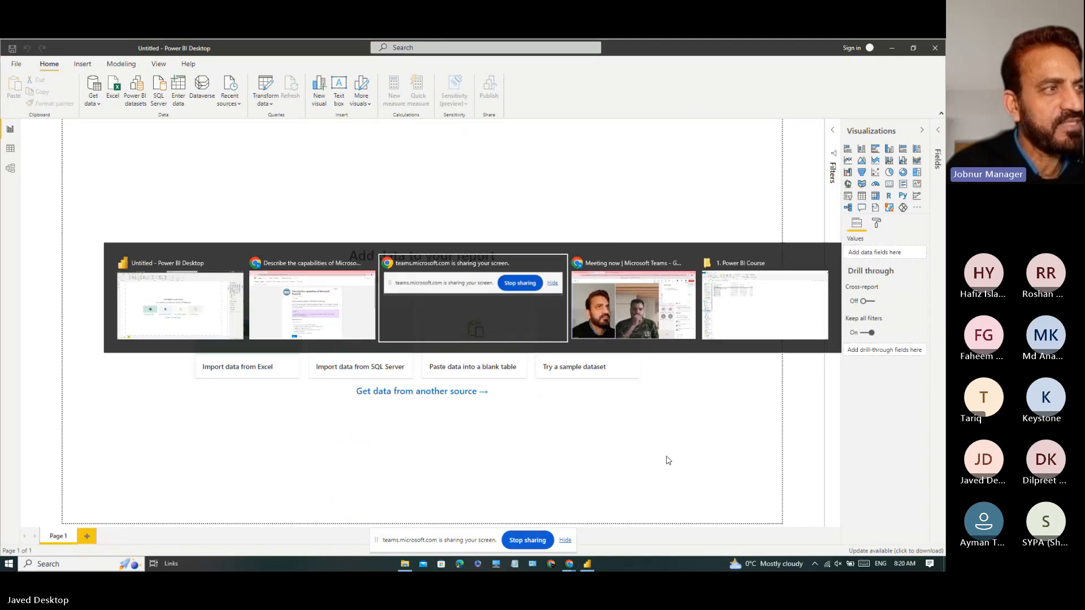
key("alt+Tab")
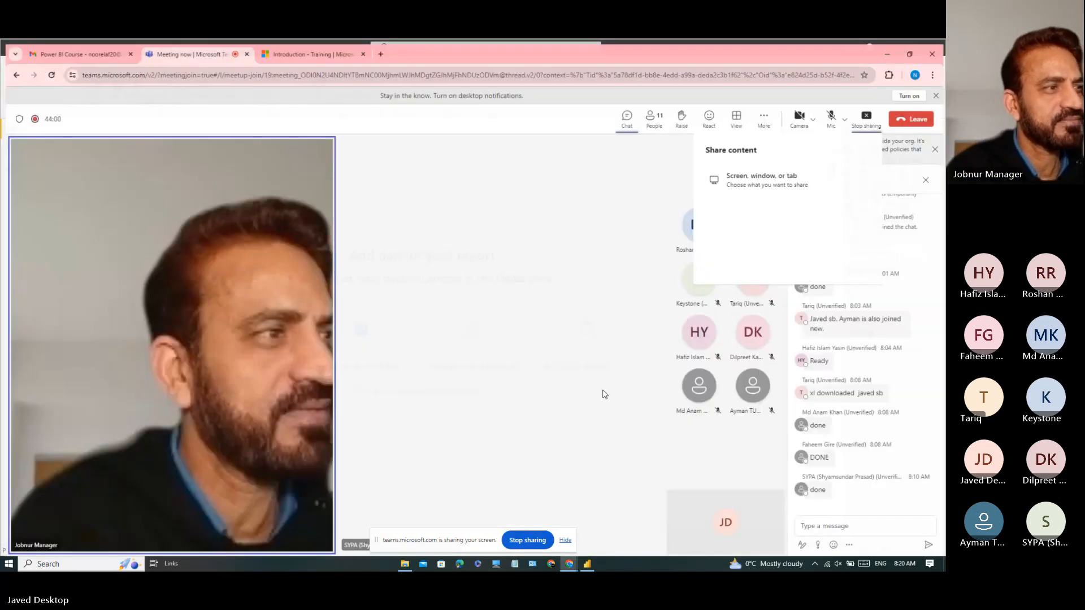
key("alt+Tab")
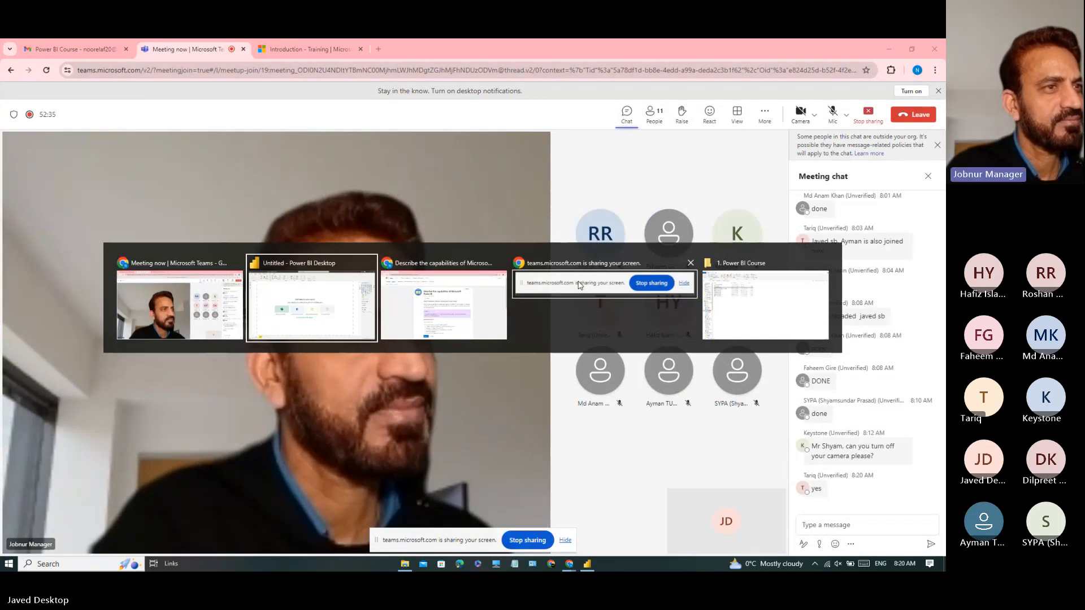
key("alt+Tab")
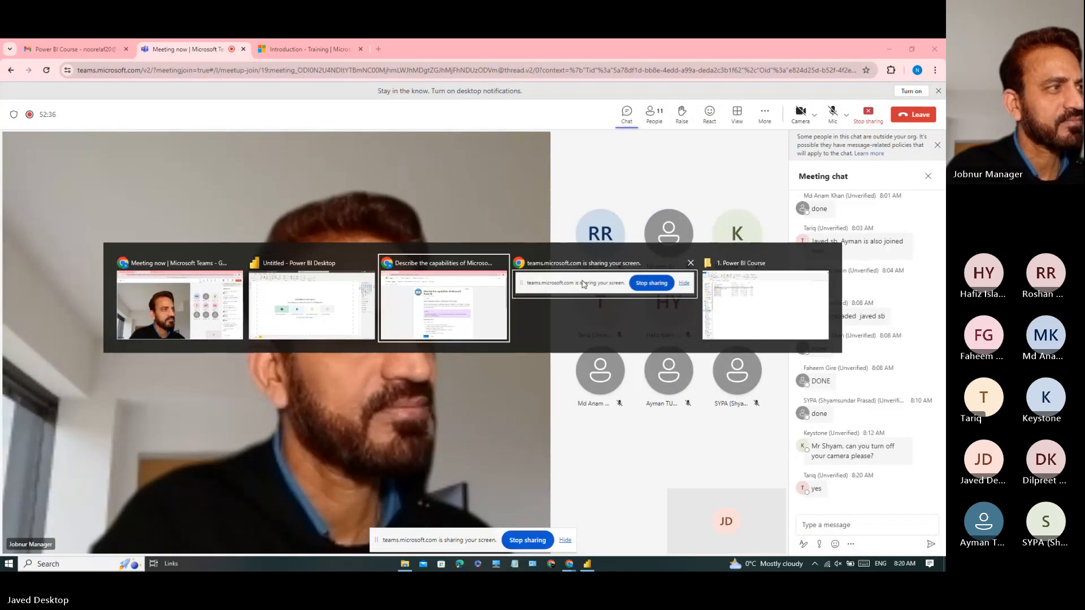
left_click(289, 312)
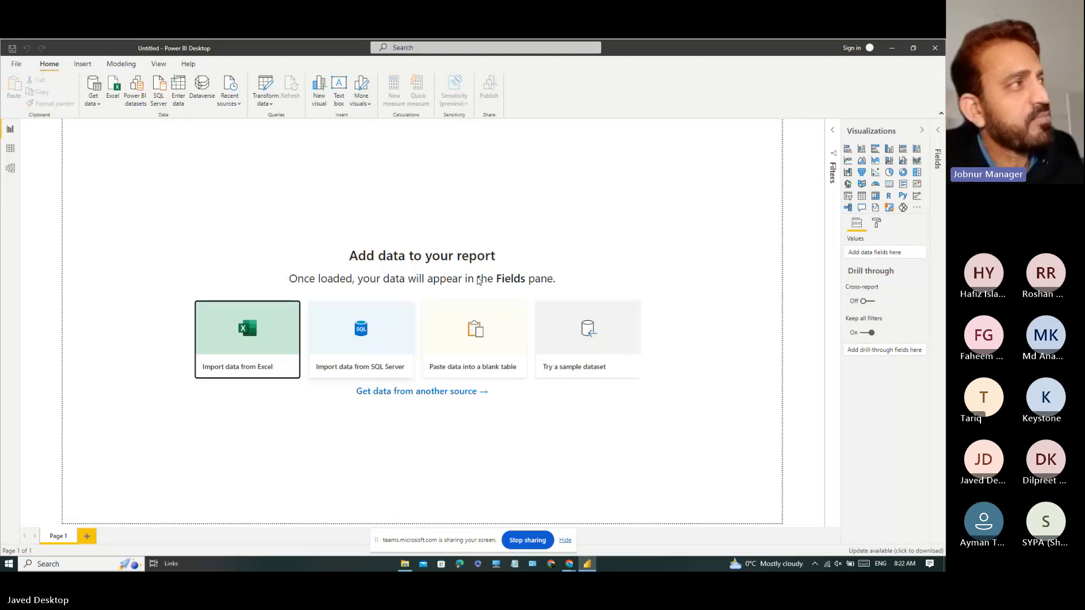
- Open the full Get Data list of sources and skim through all of its connectors
left_click(97, 106)
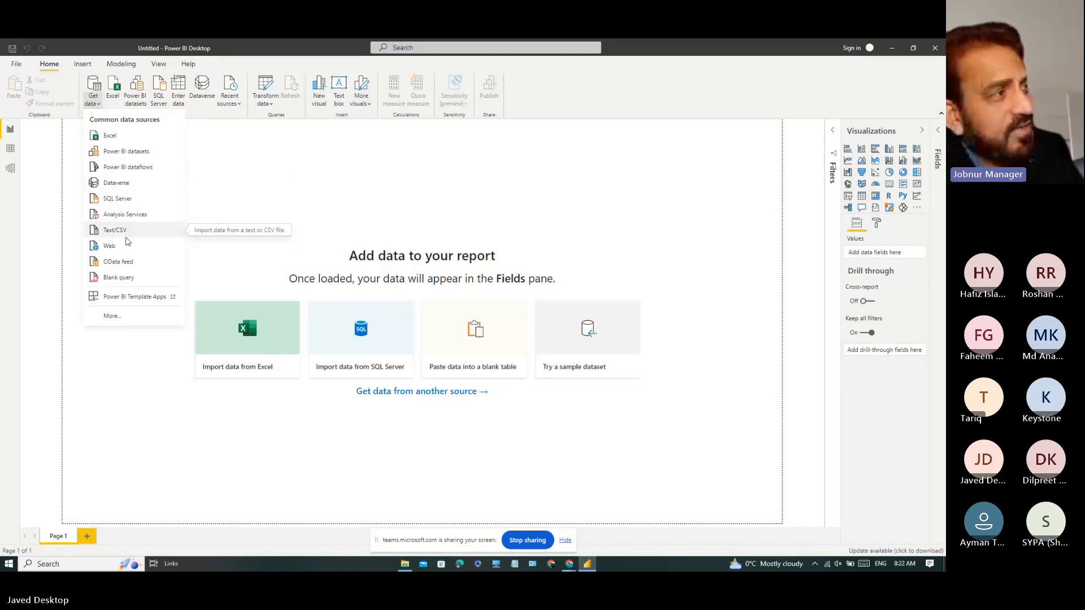
left_click(117, 316)
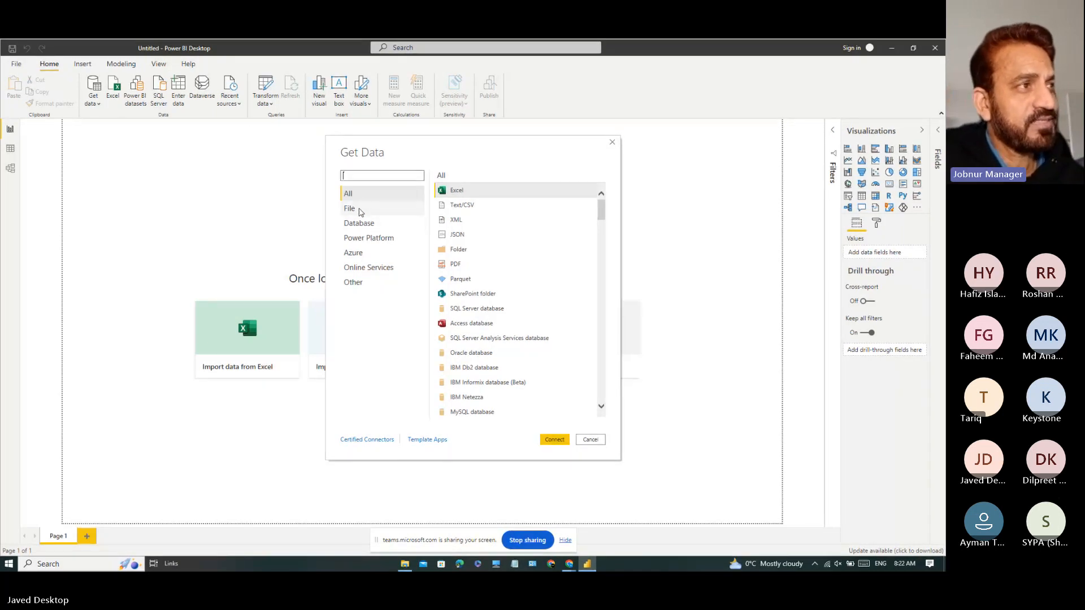
scroll(446, 223, "down", 4)
scroll(463, 232, "down", 10)
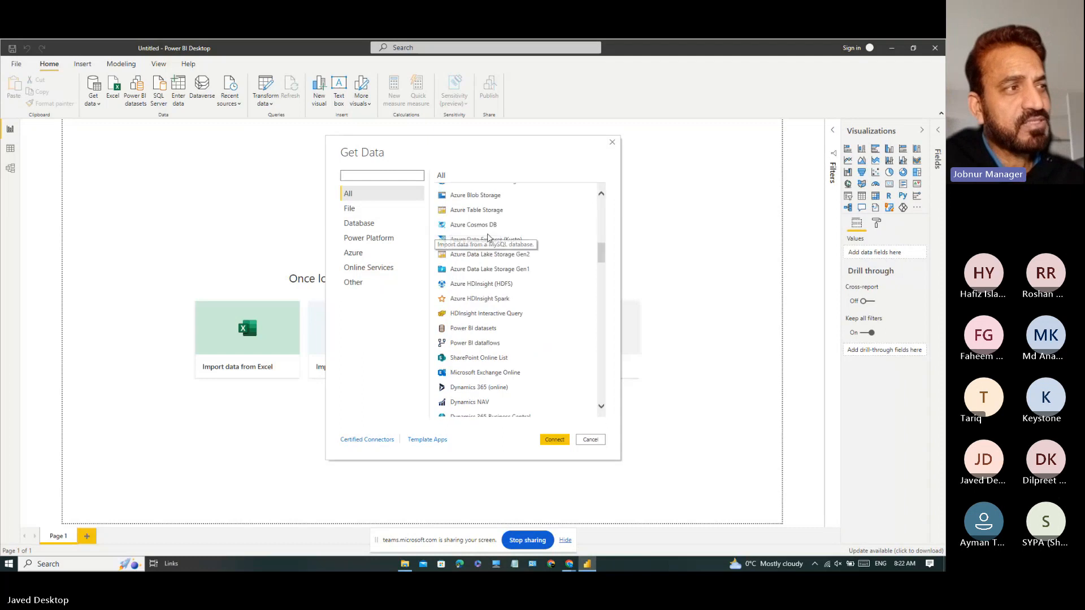
scroll(489, 238, "down", 6)
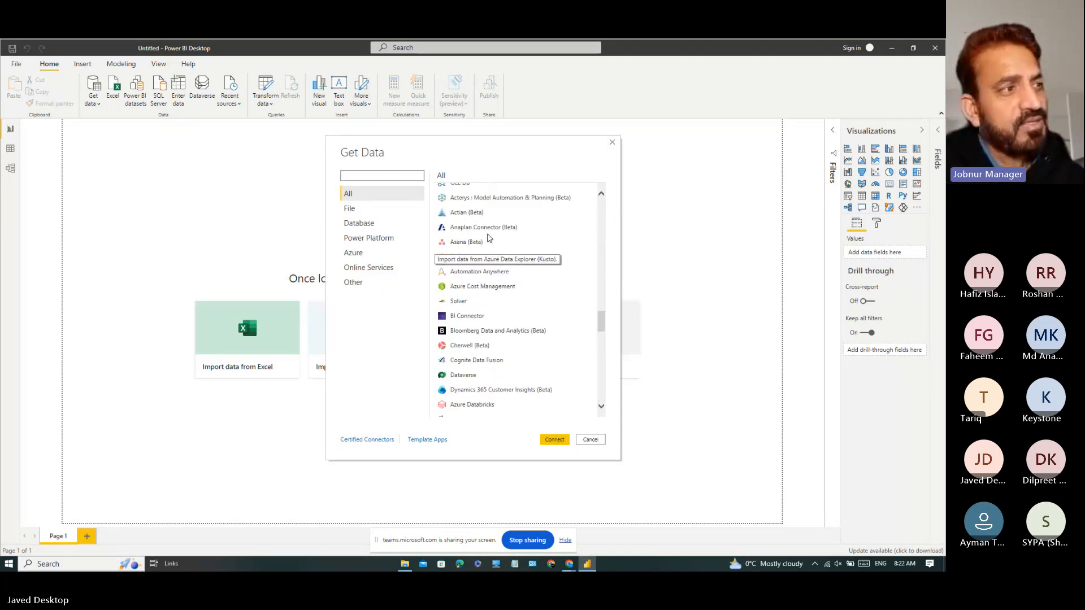
scroll(489, 238, "up", 20)
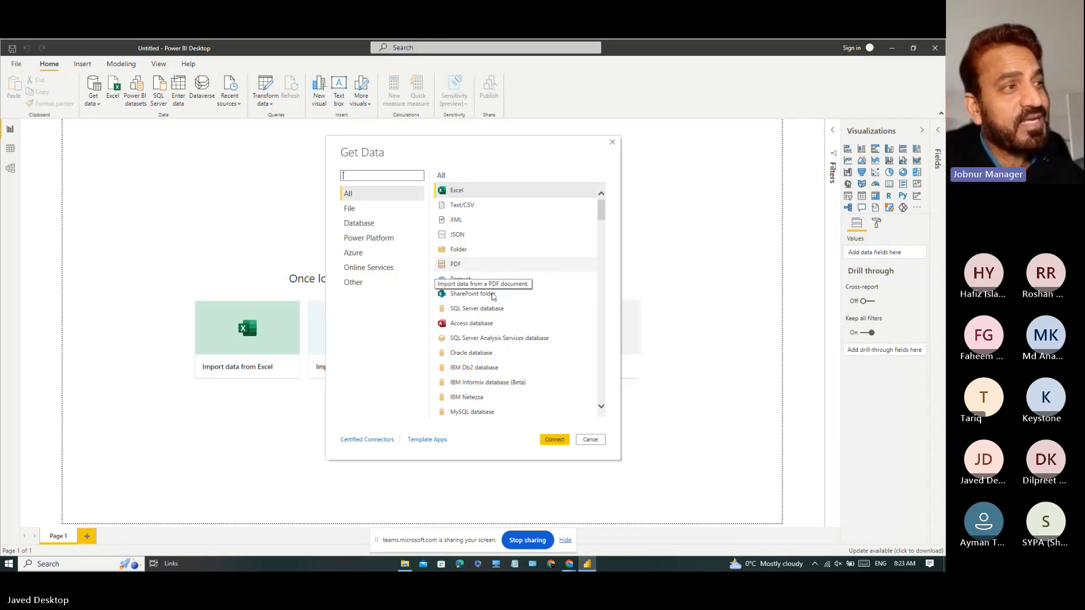
- Examine the available connectors in detail, from file, database and Azure sources to online services, scripts and Blank Query
scroll(489, 316, "down", 5)
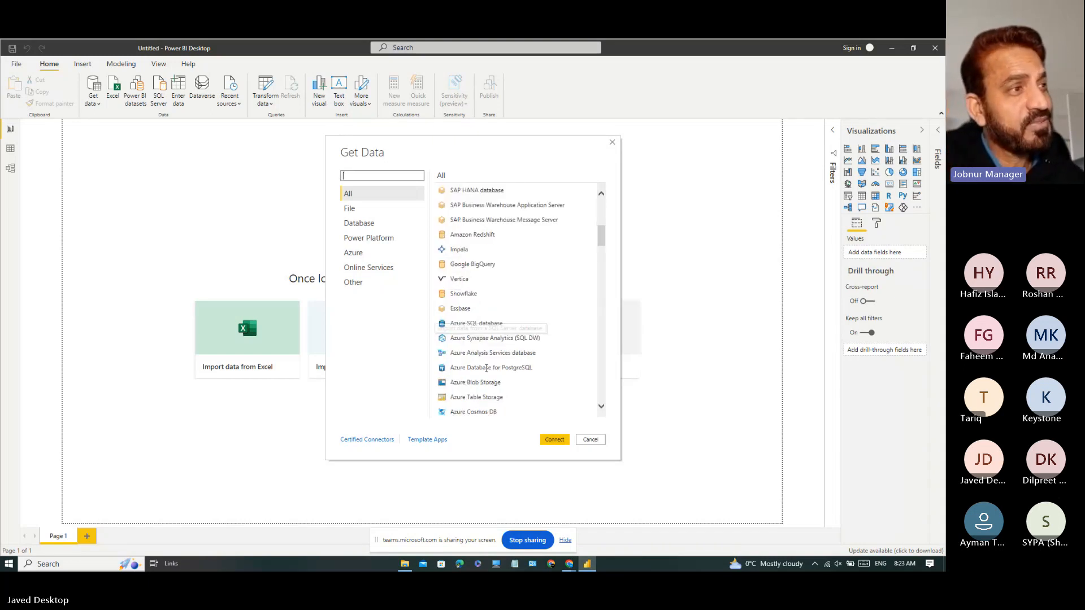
scroll(485, 339, "down", 3)
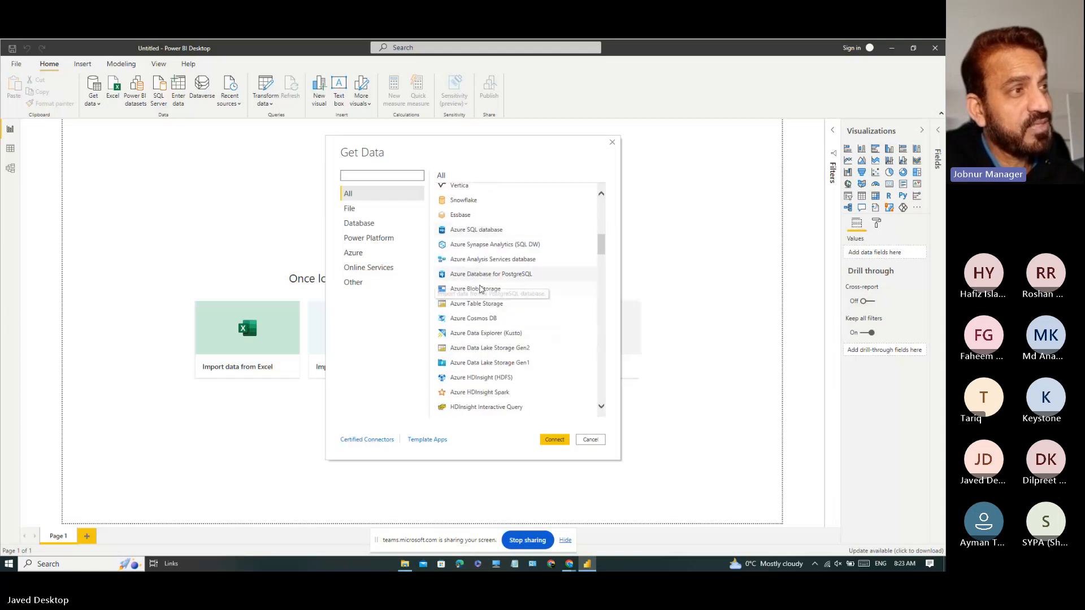
scroll(479, 283, "down", 3)
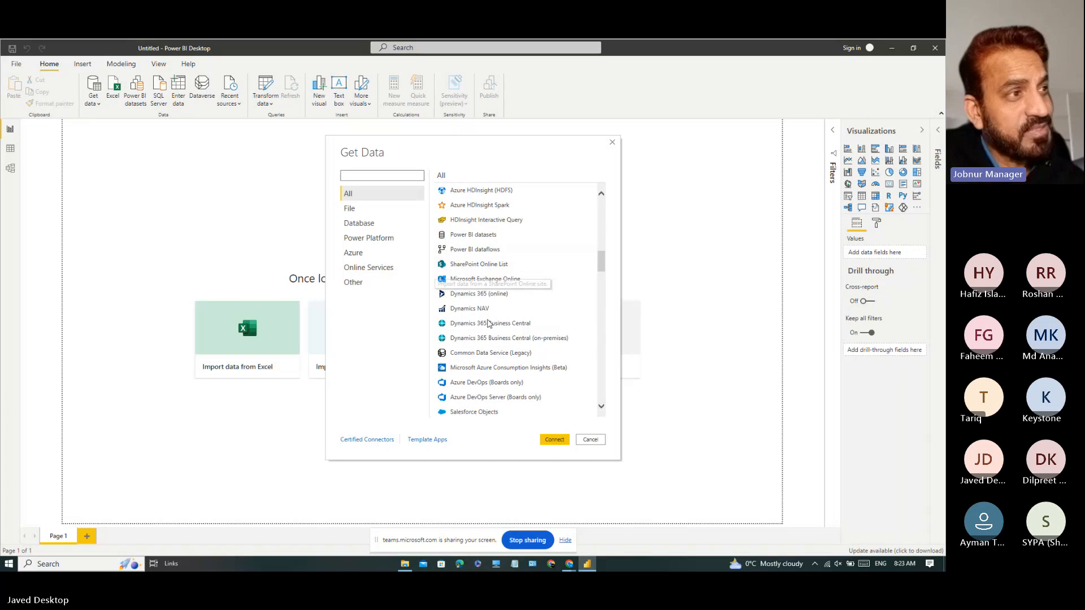
scroll(489, 300, "down", 2)
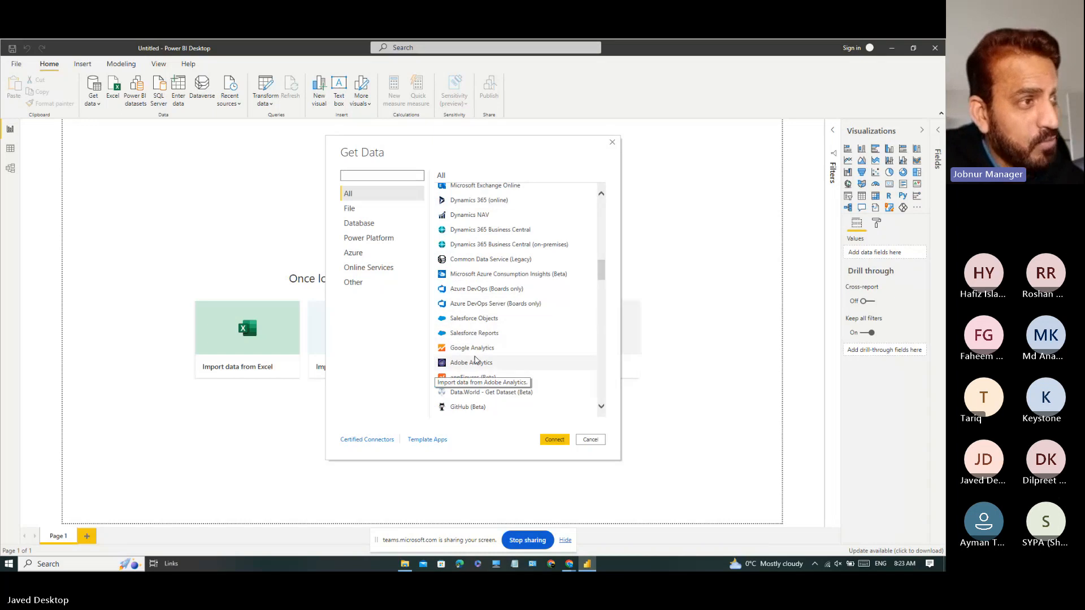
scroll(477, 361, "down", 2)
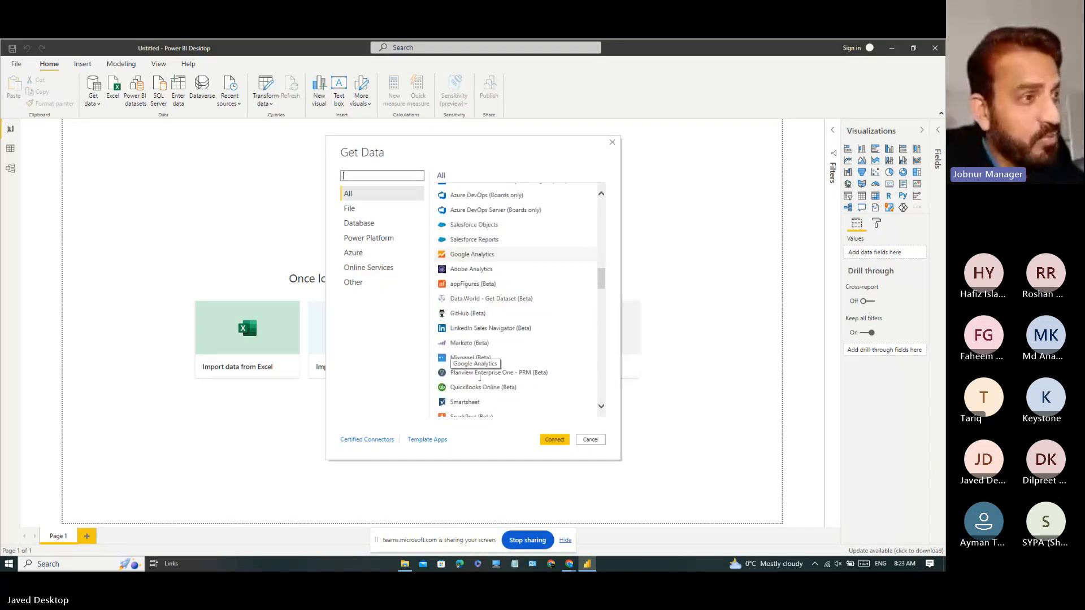
scroll(480, 389, "down", 15)
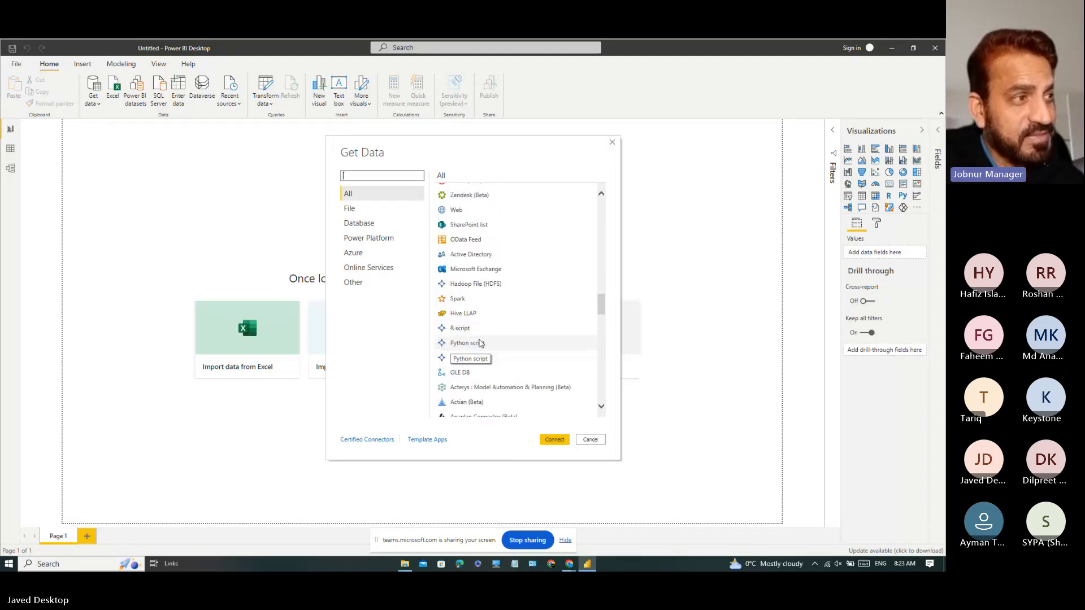
scroll(480, 342, "down", 4)
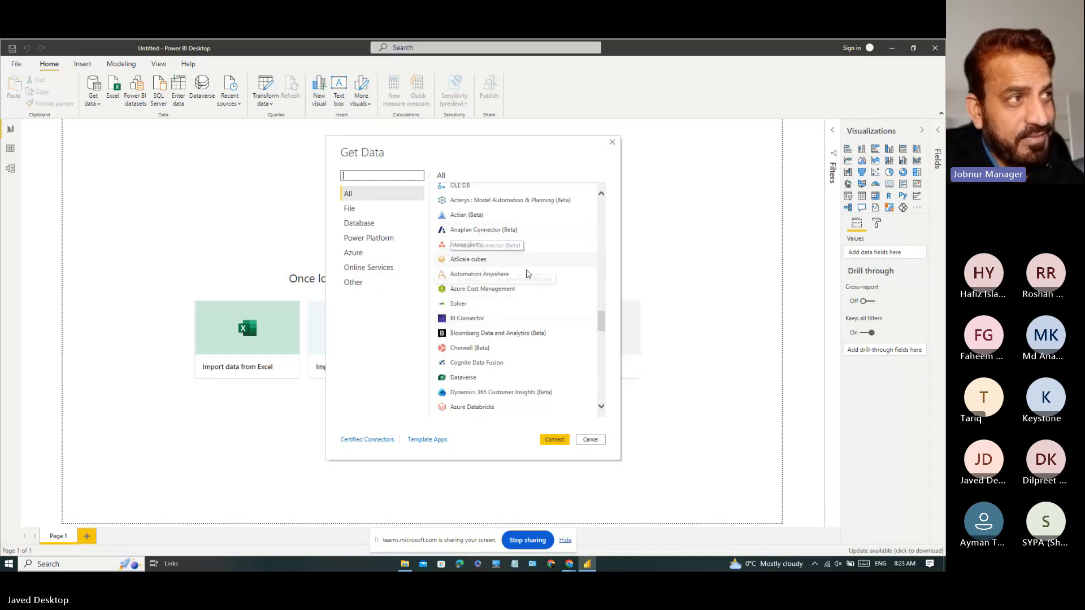
scroll(531, 277, "down", 2)
scroll(535, 277, "down", 10)
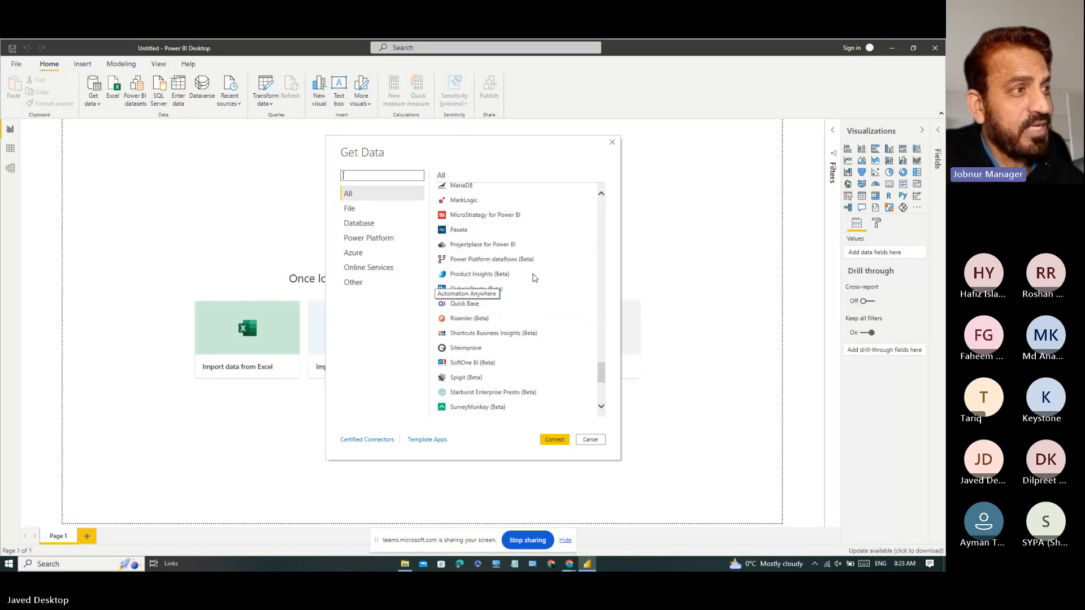
scroll(535, 277, "down", 4)
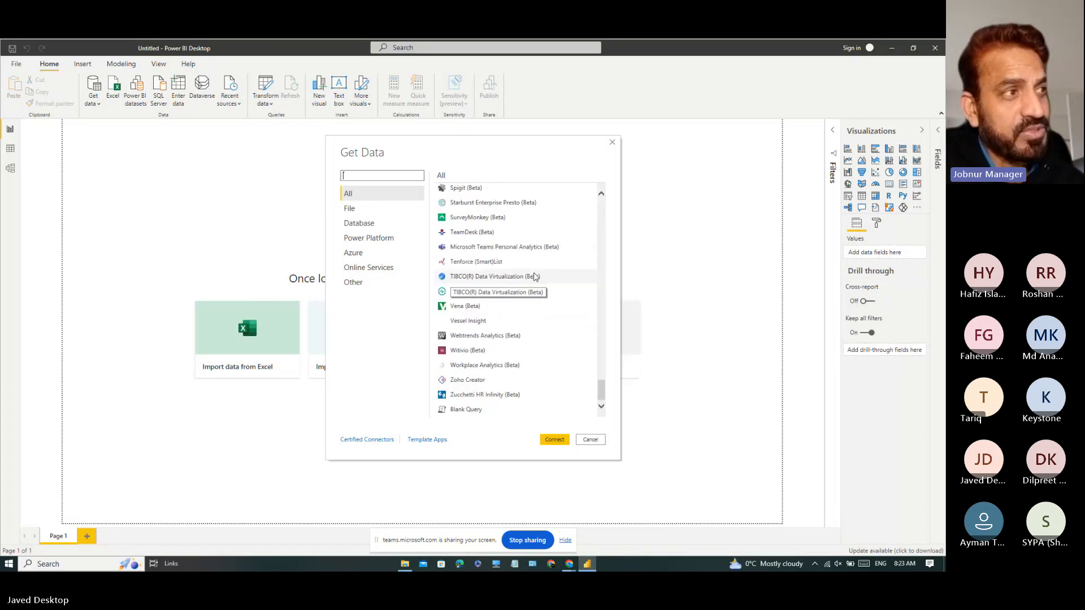
scroll(535, 277, "up", 15)
scroll(508, 274, "up", 5)
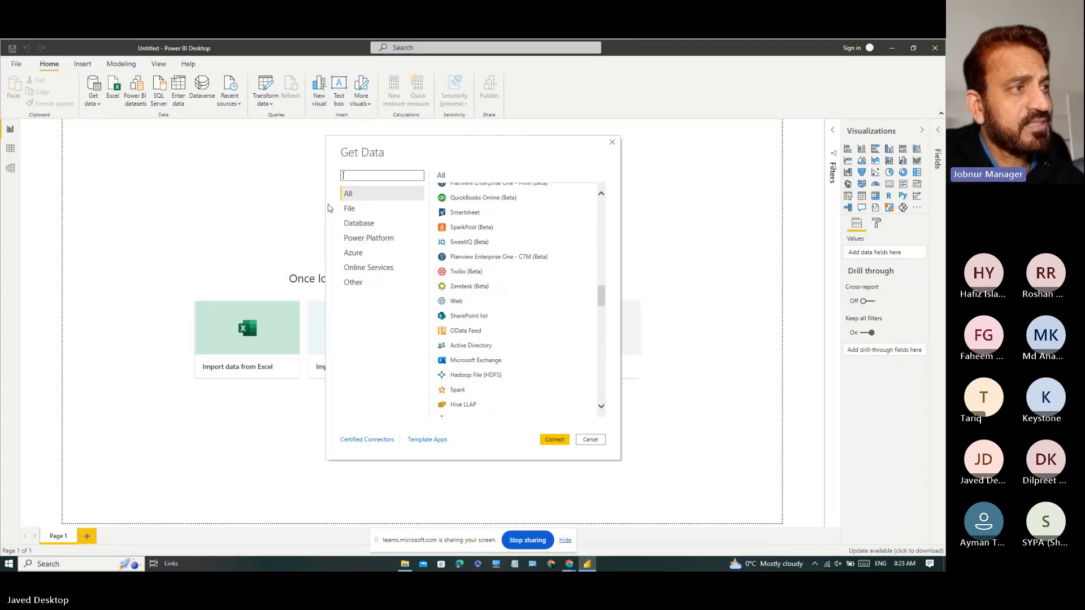
scroll(474, 255, "up", 10)
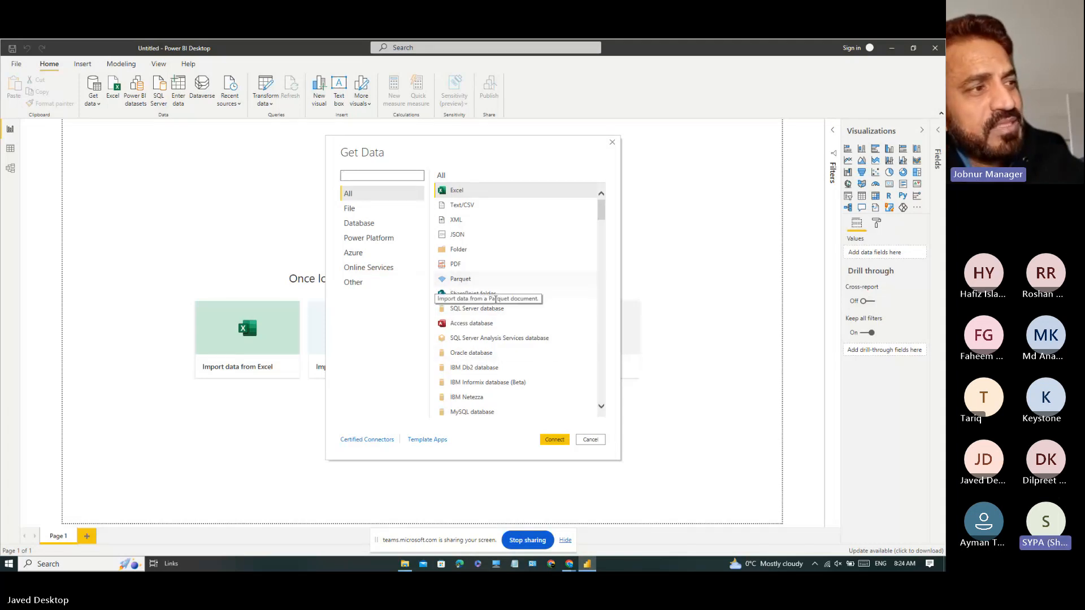
scroll(480, 294, "down", 2)
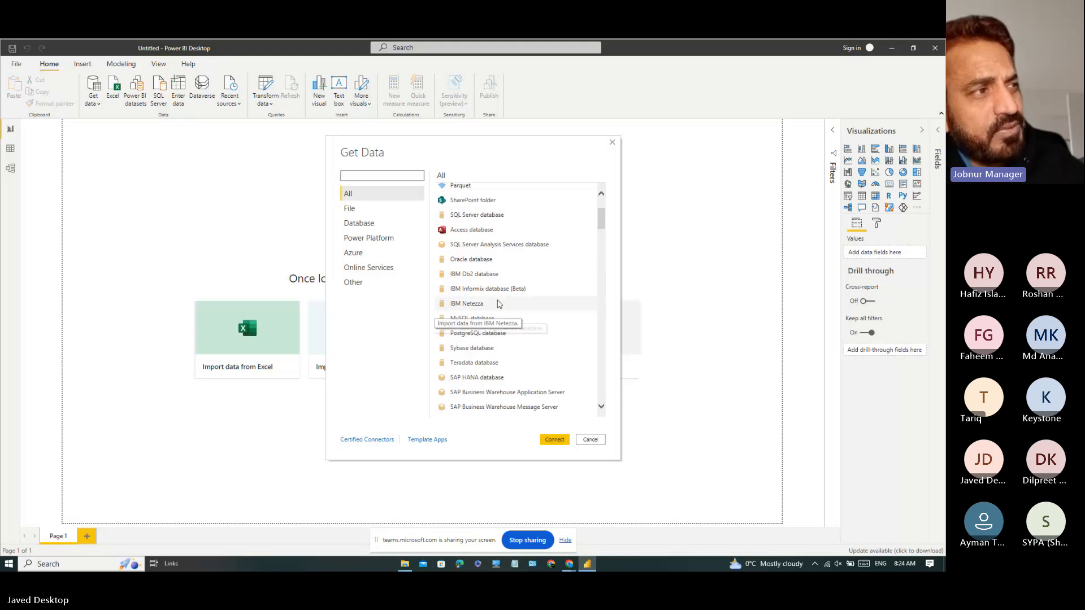
- Skim the full connector list from databases through Azure sources to online services, and return to its beginning
scroll(498, 301, "down", 2)
scroll(500, 300, "down", 2)
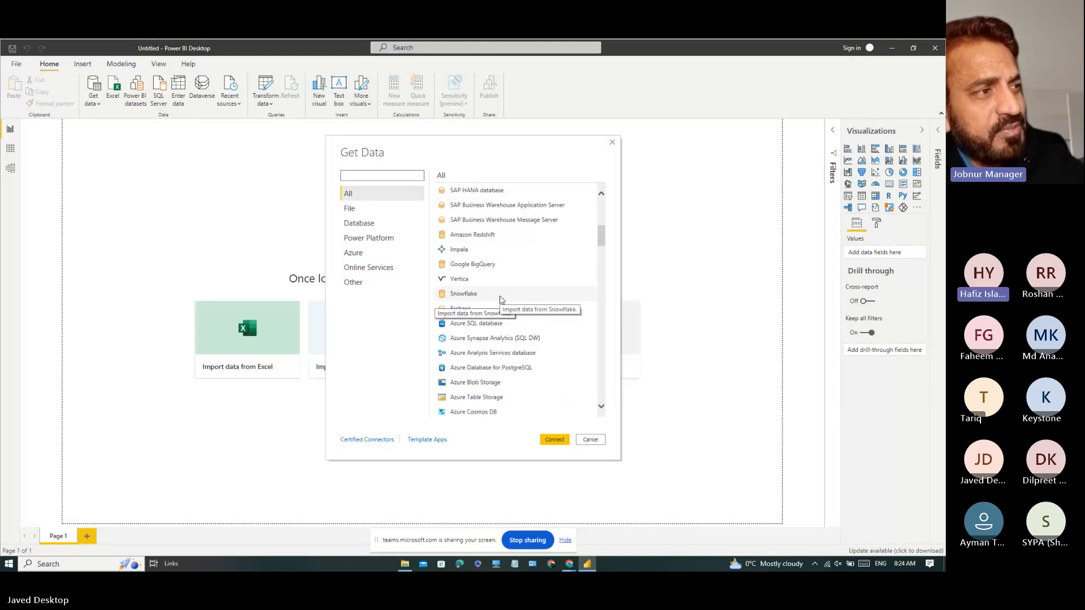
scroll(501, 300, "down", 2)
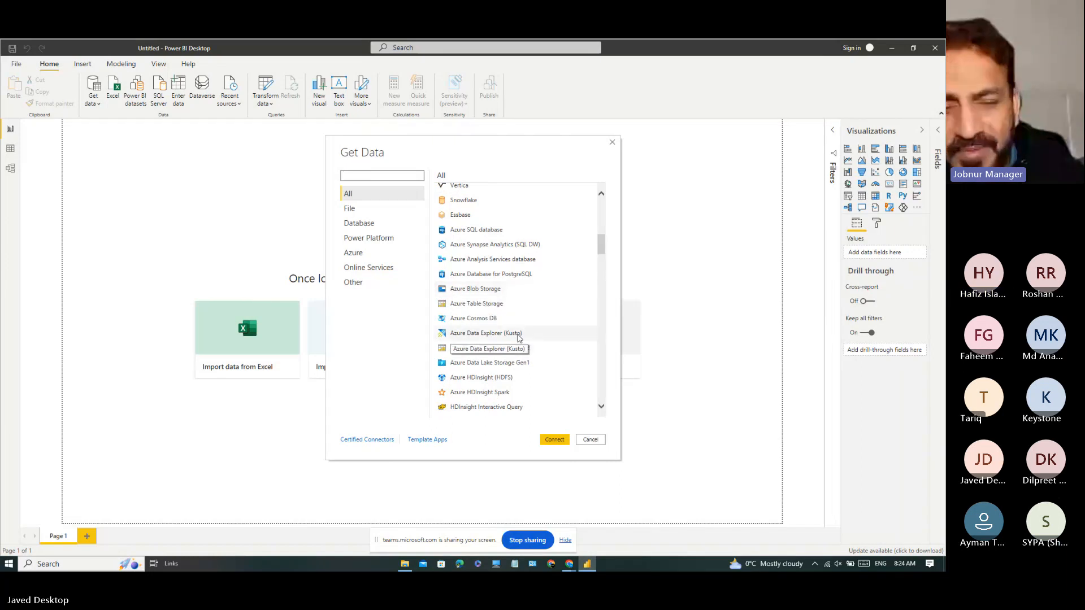
scroll(519, 337, "down", 2)
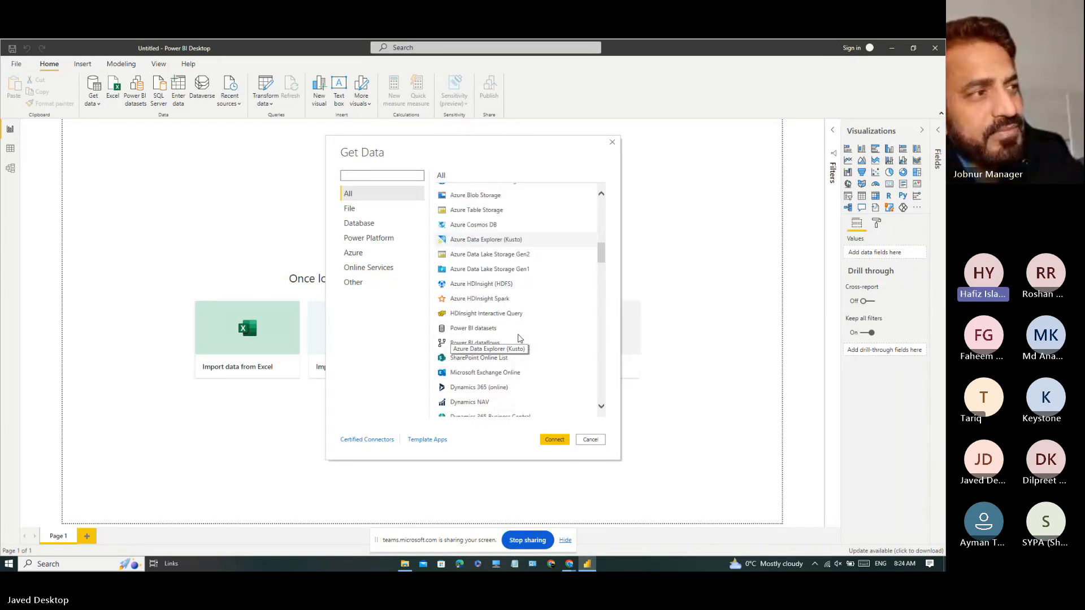
scroll(519, 338, "down", 5)
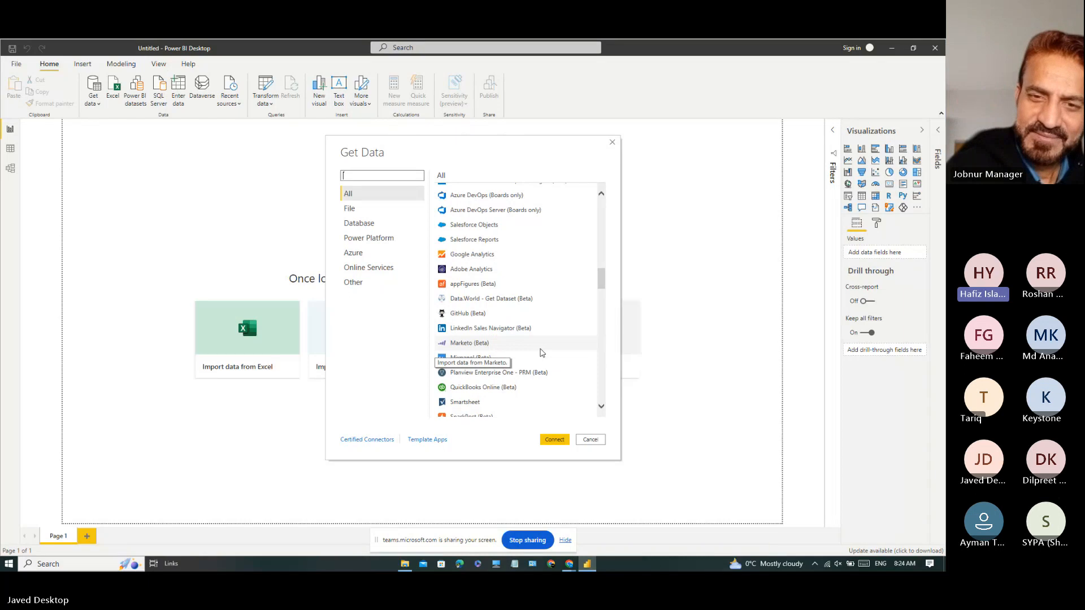
scroll(541, 352, "up", 10)
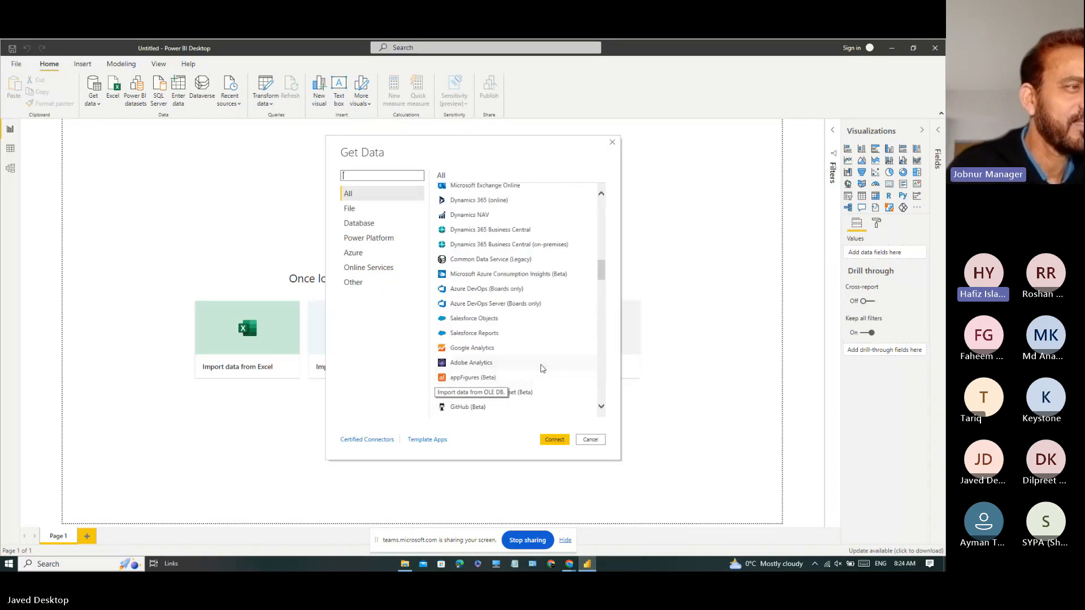
scroll(542, 369, "up", 6)
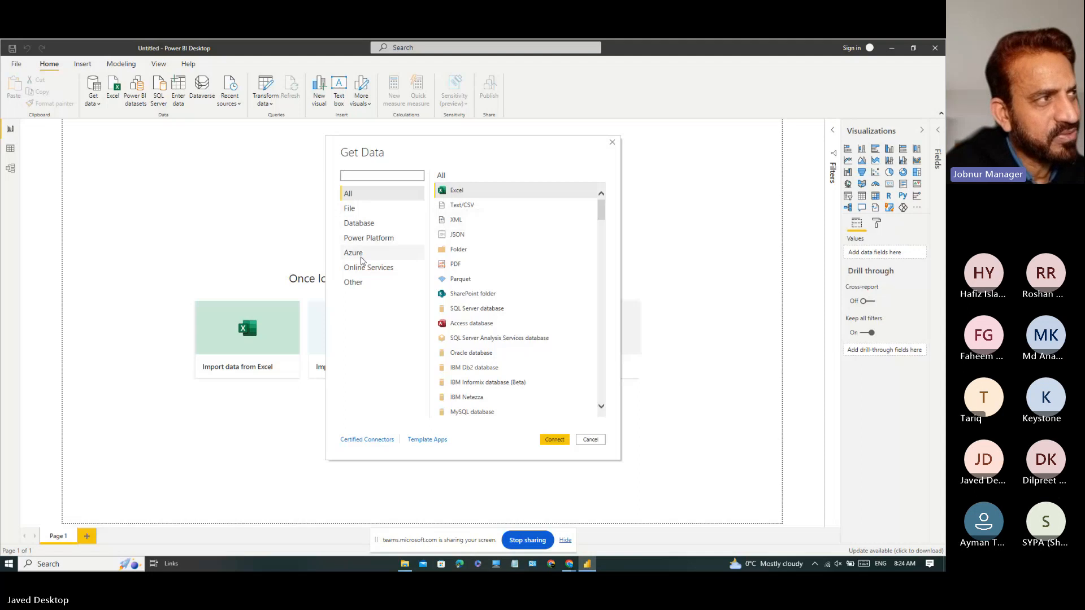
- Review the connectors in the File category and in the Database category, from SQL Server database to MarkLogic
left_click(351, 209)
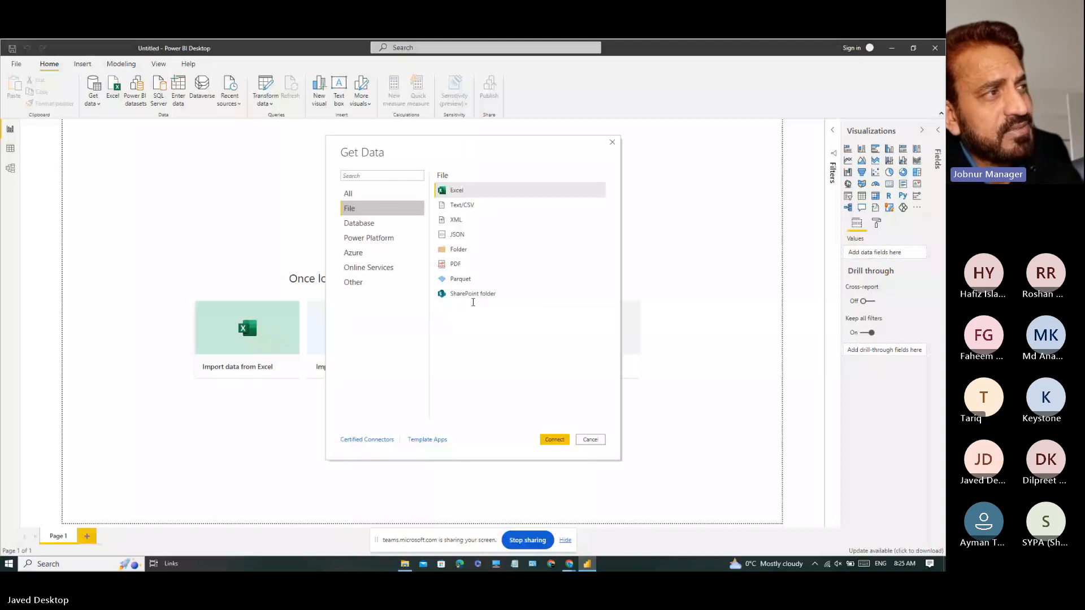
left_click(360, 226)
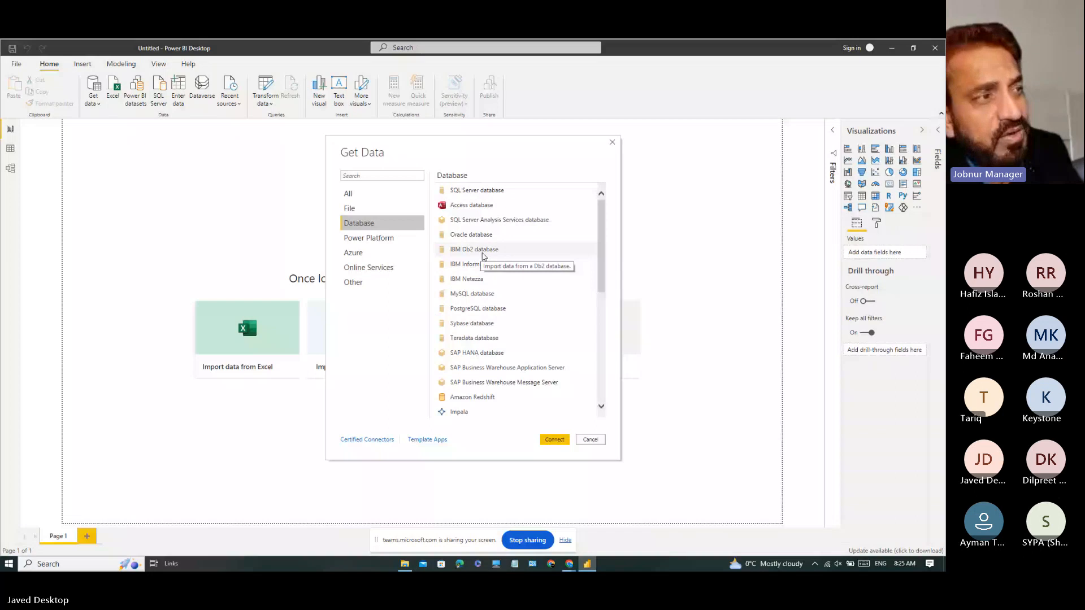
scroll(484, 257, "down", 6)
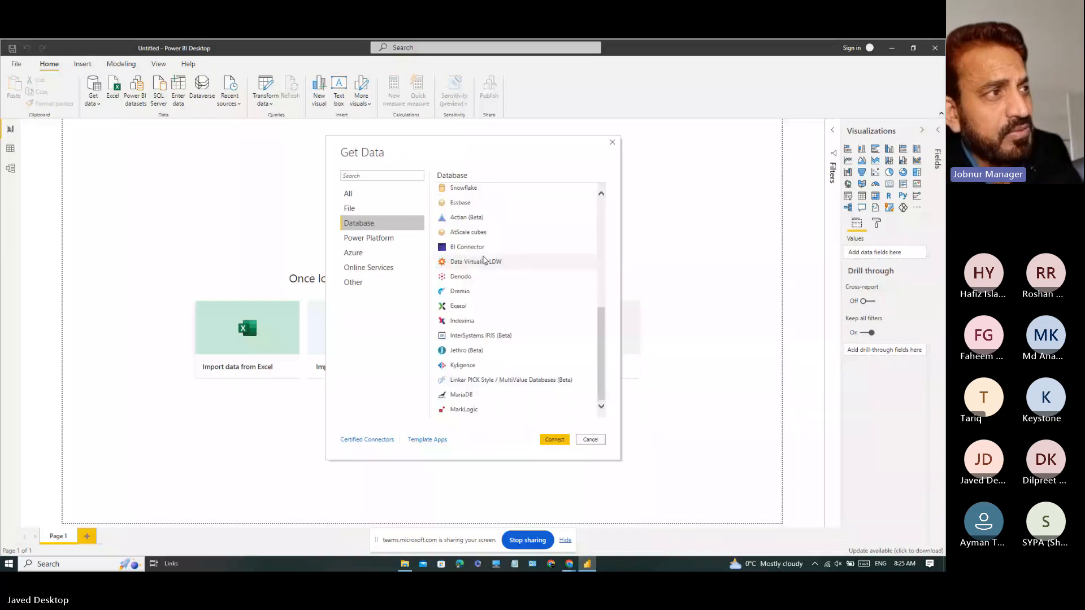
scroll(473, 251, "up", 6)
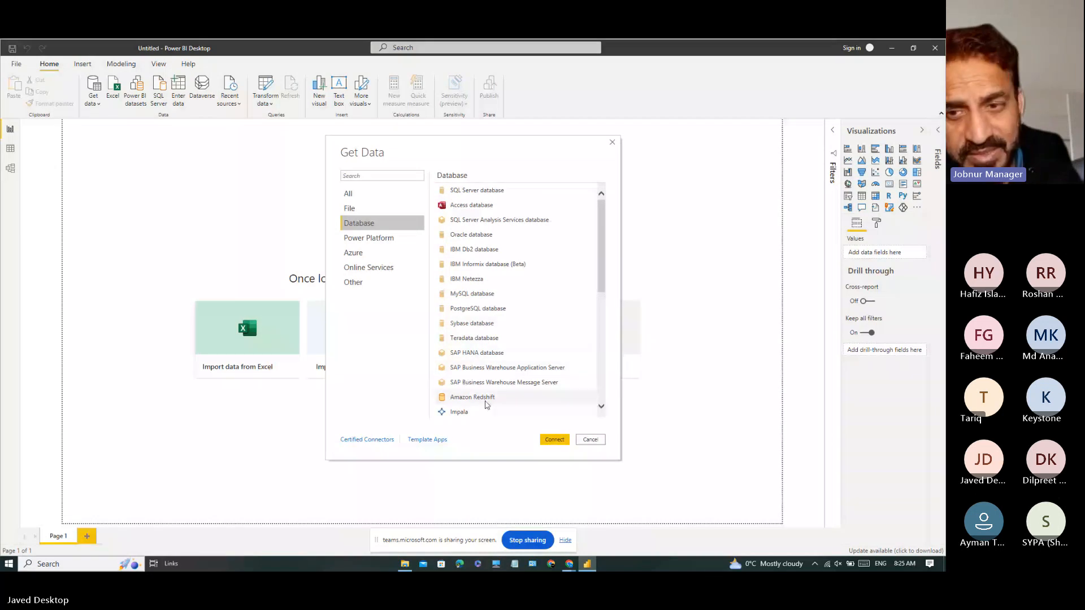
scroll(508, 347, "down", 6)
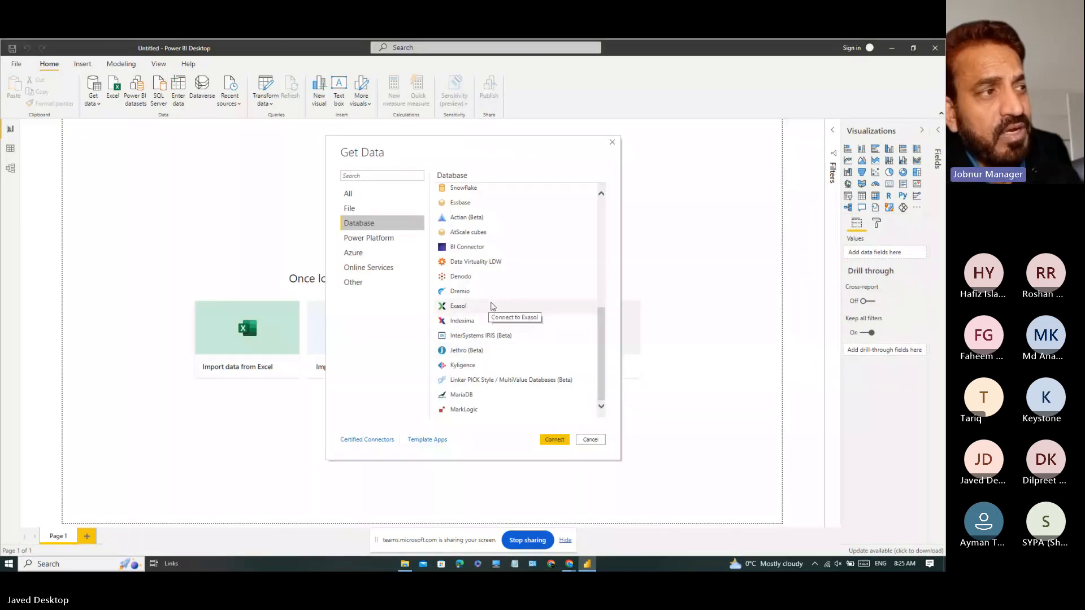
scroll(494, 306, "up", 6)
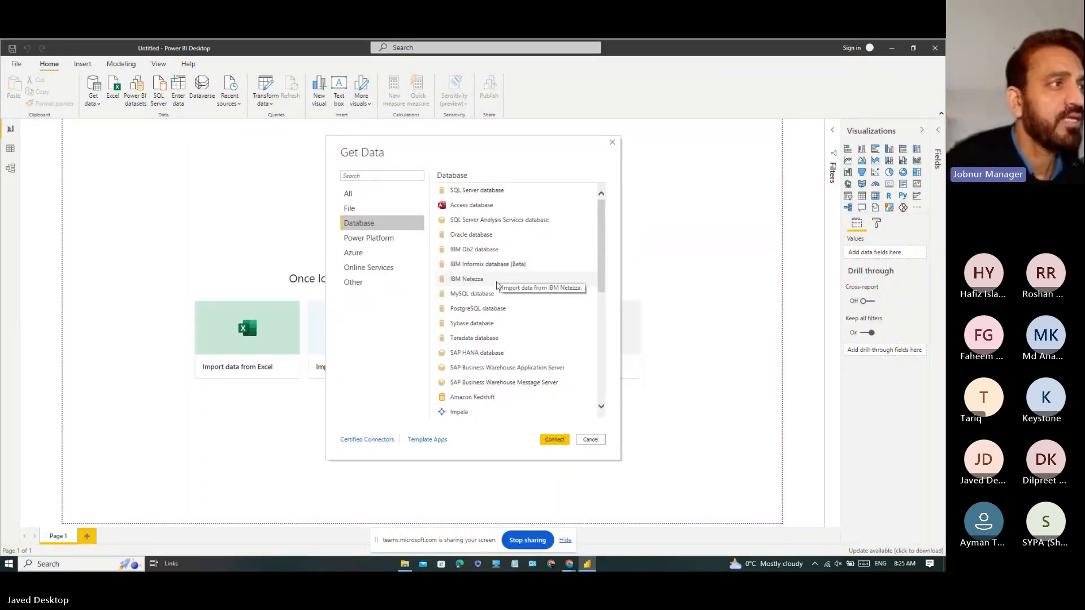
- Review the connectors offered in the Power Platform and Azure categories
left_click(378, 239)
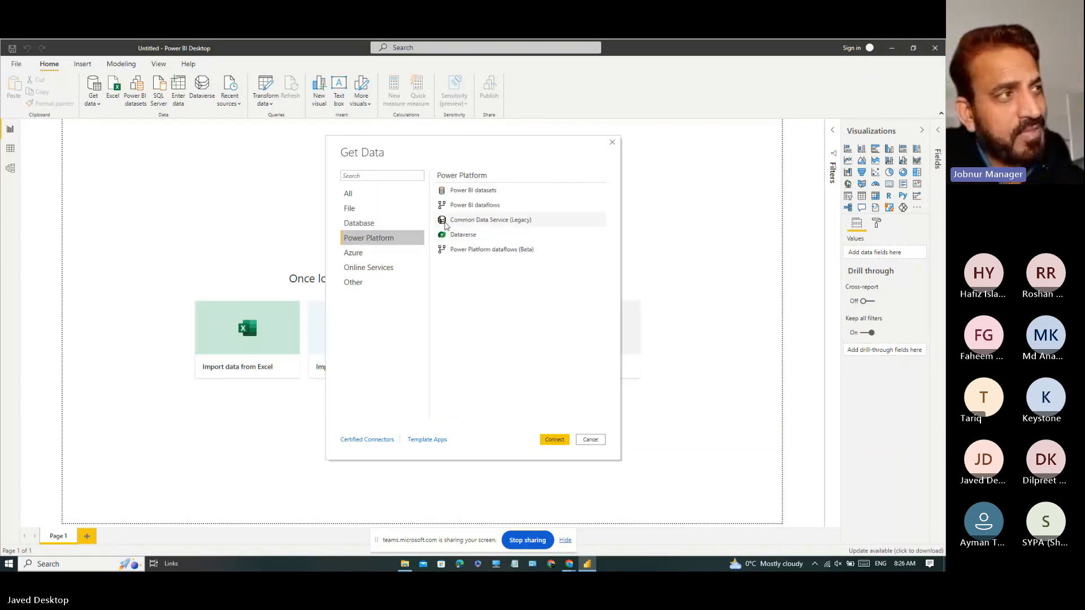
left_click(379, 258)
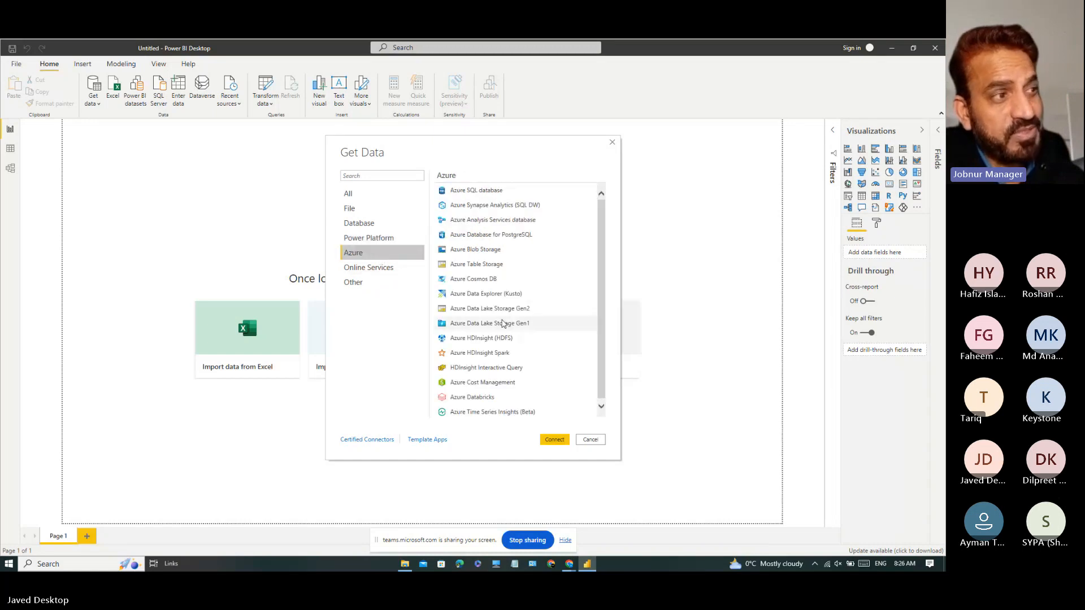
scroll(507, 336, "down", 1)
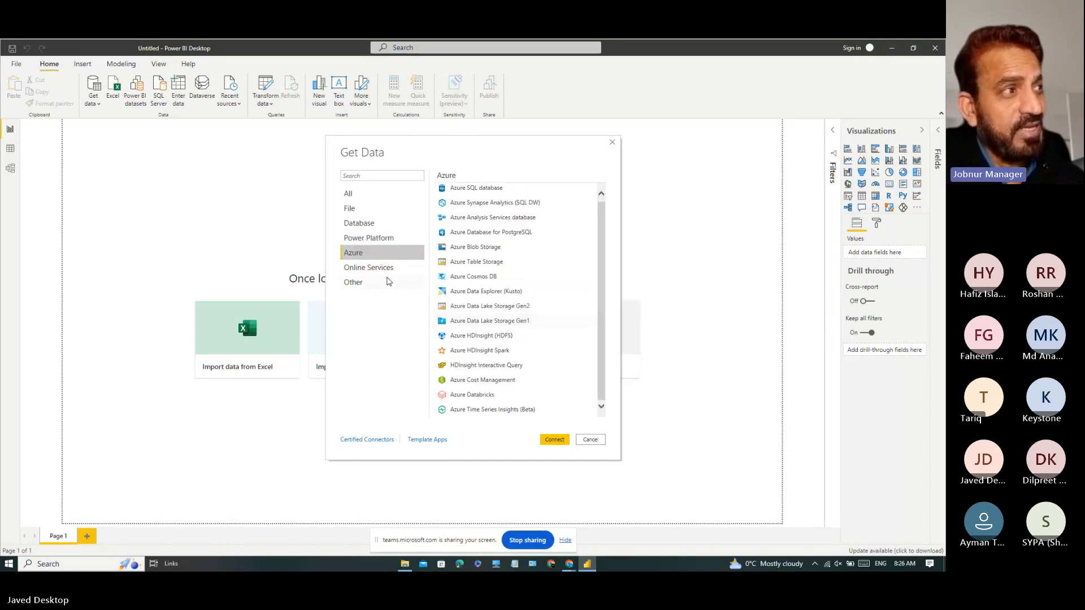
- Examine the Online Services connectors, including Google Analytics, Adobe Analytics, QuickBooks Online and Zoho Creator
left_click(383, 273)
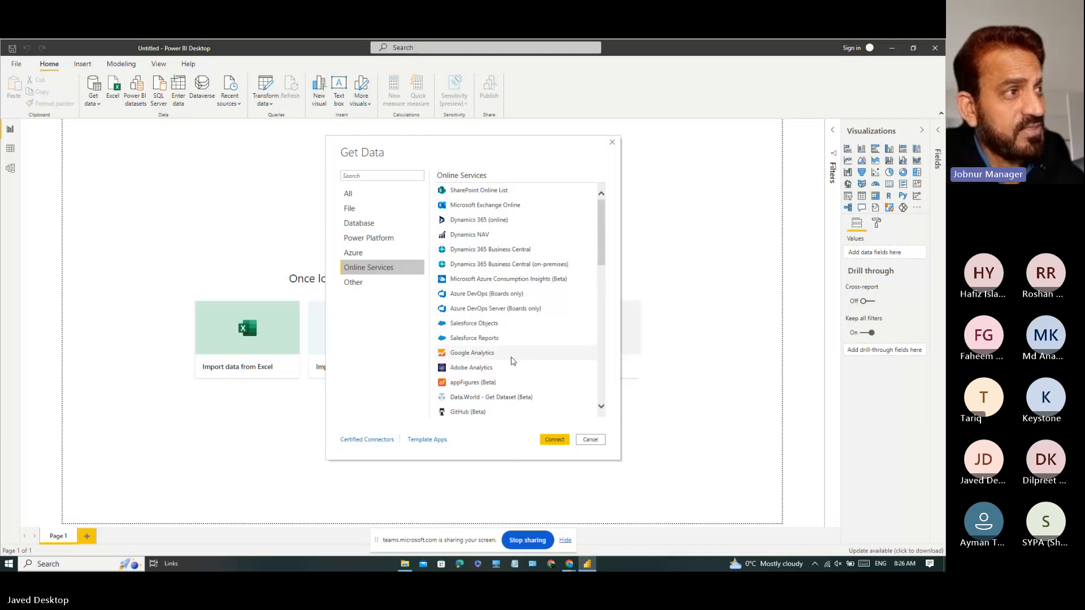
scroll(512, 360, "down", 1)
scroll(512, 361, "down", 8)
scroll(513, 360, "down", 3)
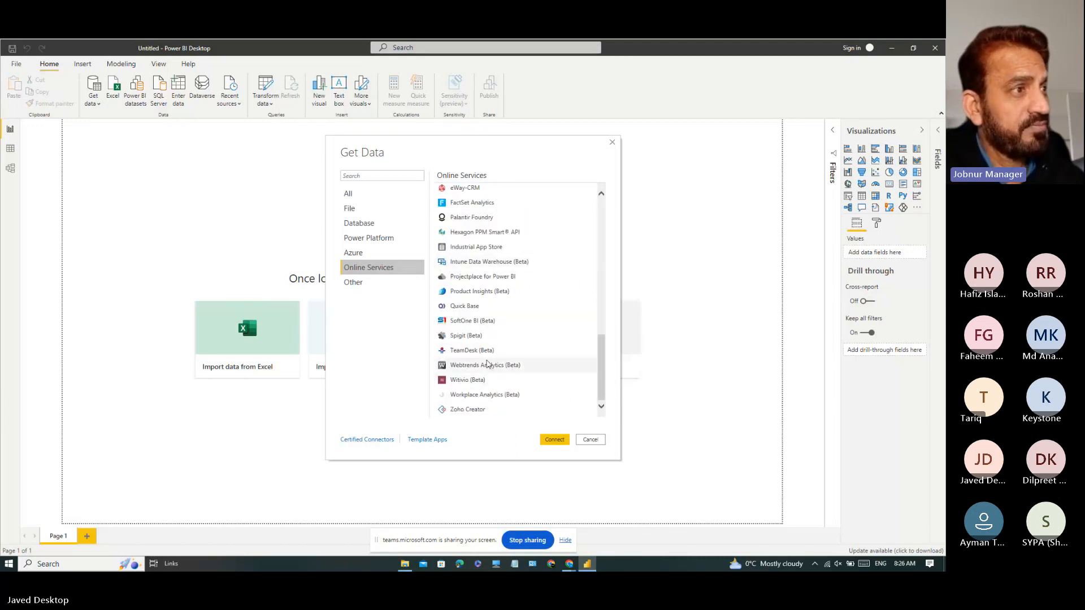
scroll(487, 363, "up", 1)
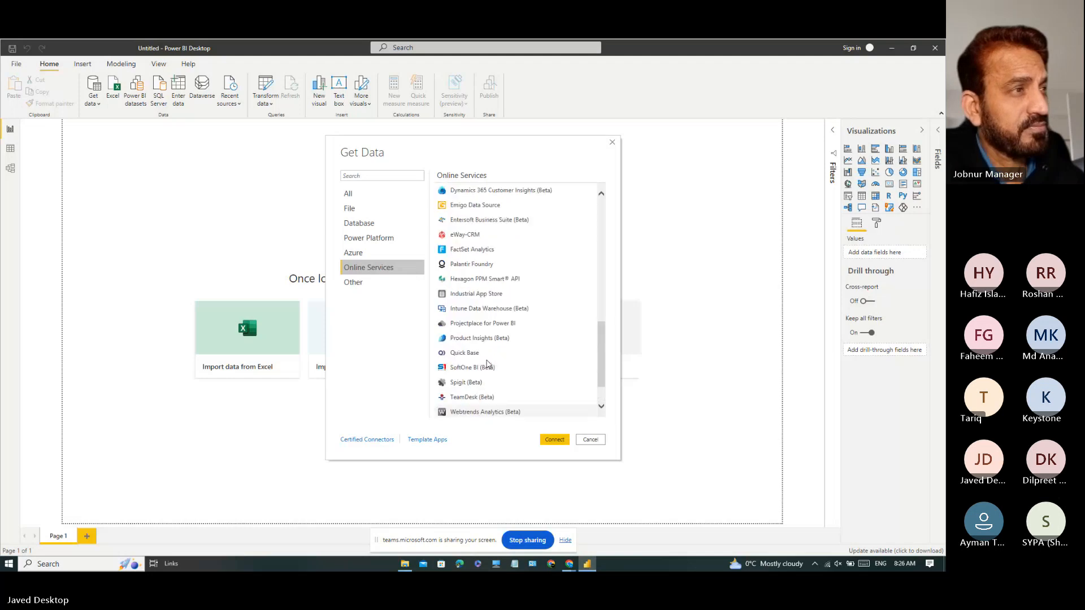
scroll(487, 363, "up", 5)
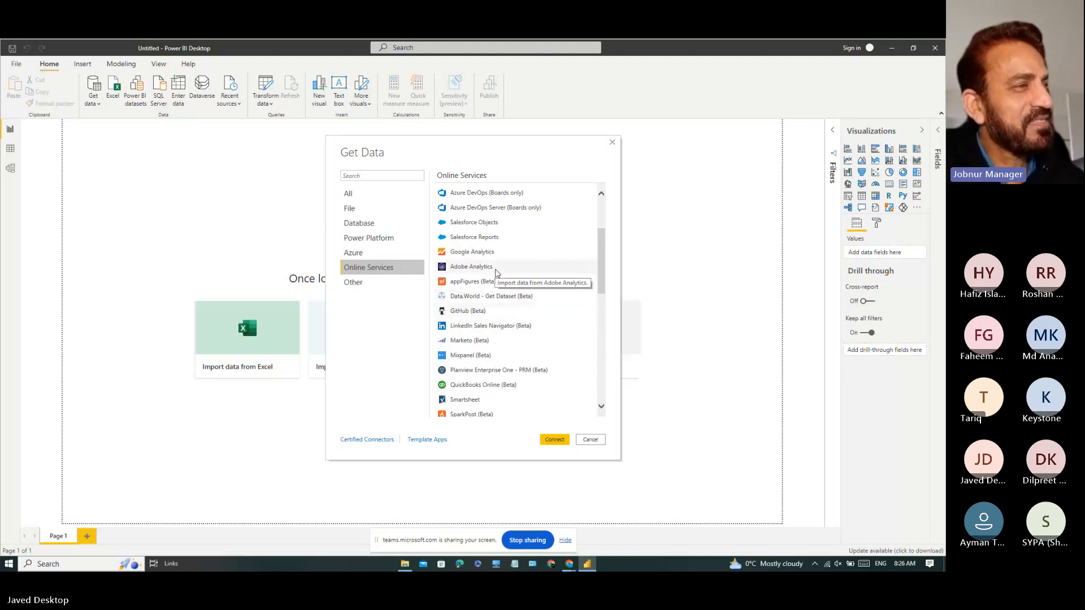
scroll(496, 273, "down", 4)
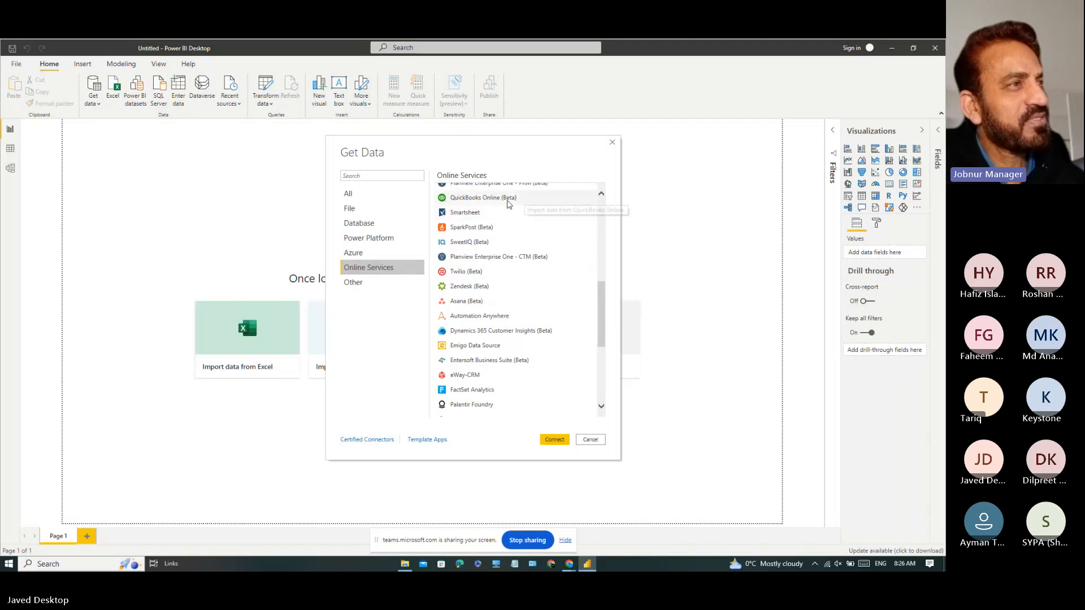
scroll(504, 265, "up", 4)
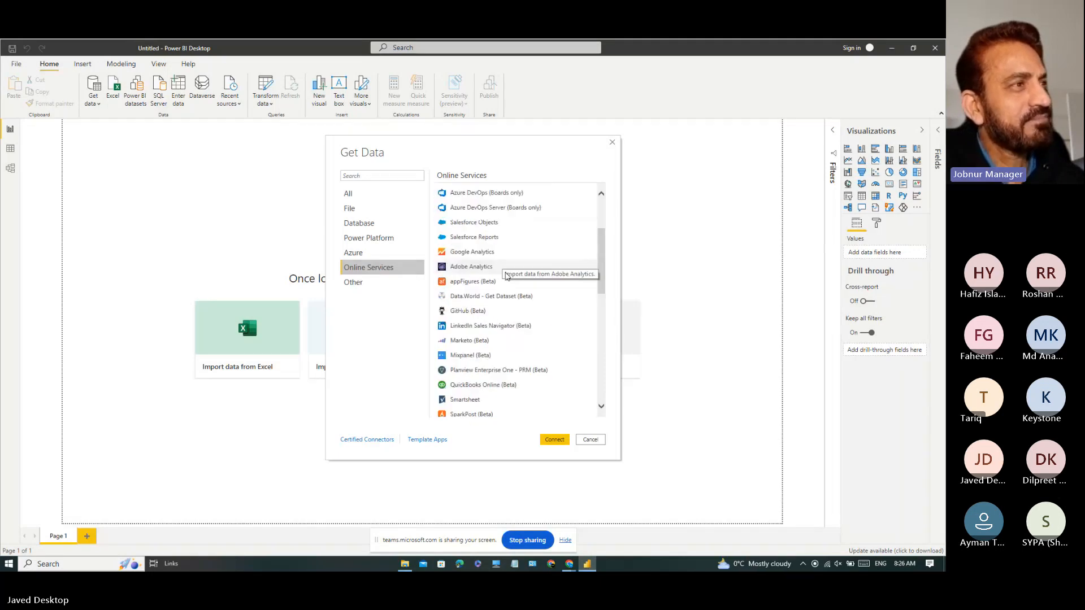
scroll(497, 301, "down", 2)
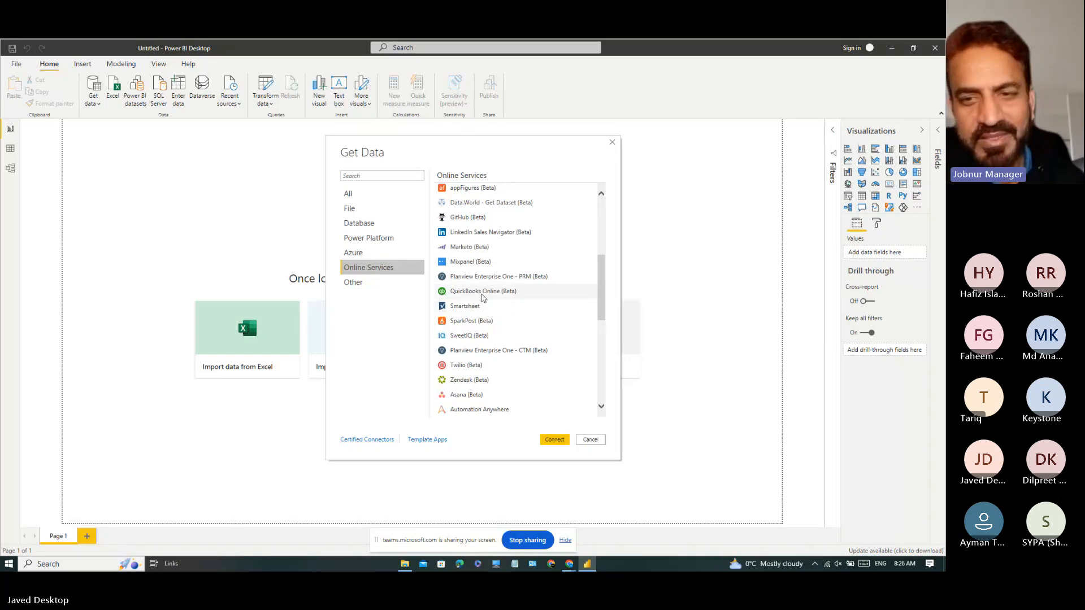
- Review the Other category, highlight its Web connector, and leave Get Data without connecting
left_click(360, 287)
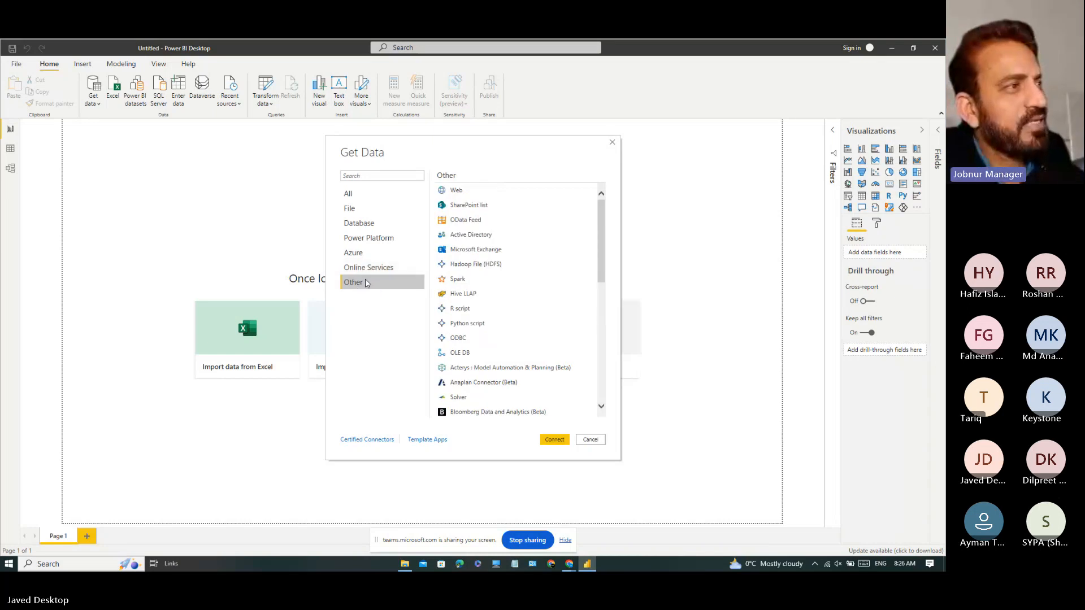
left_click(380, 271)
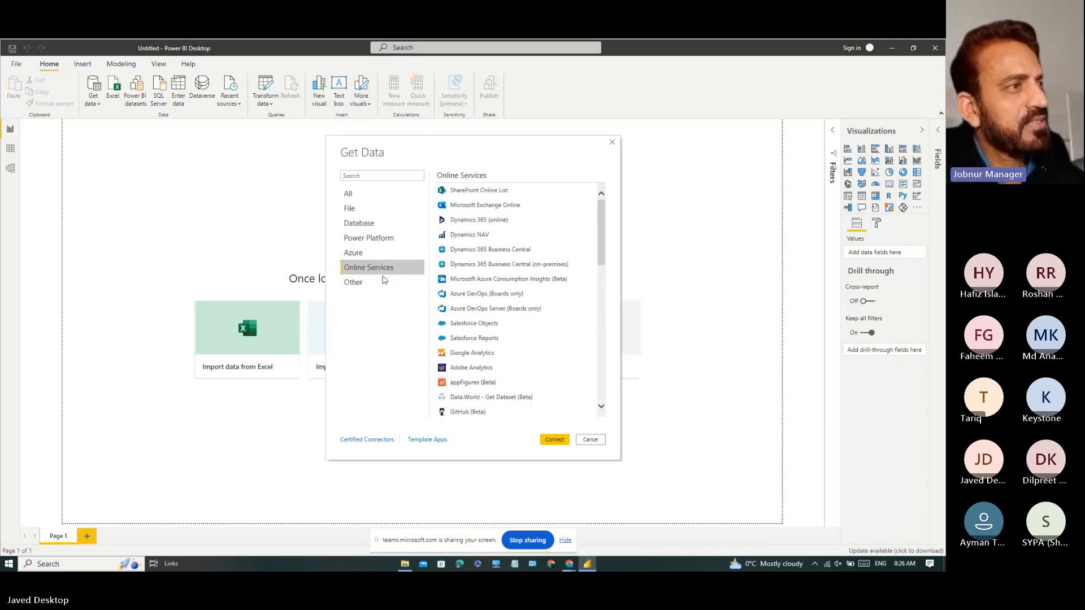
left_click(383, 280)
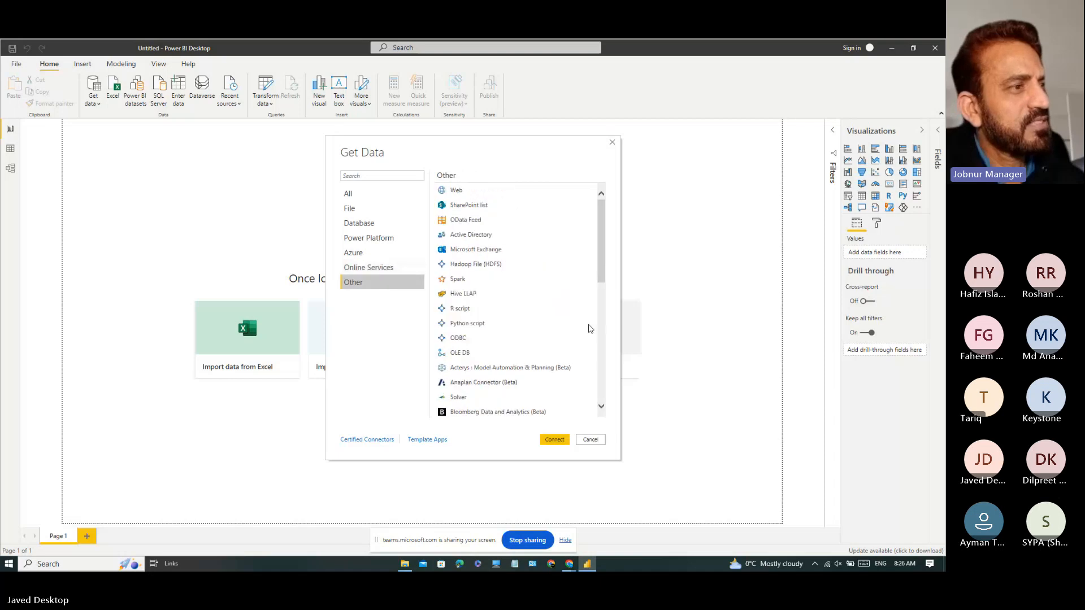
left_click(459, 192)
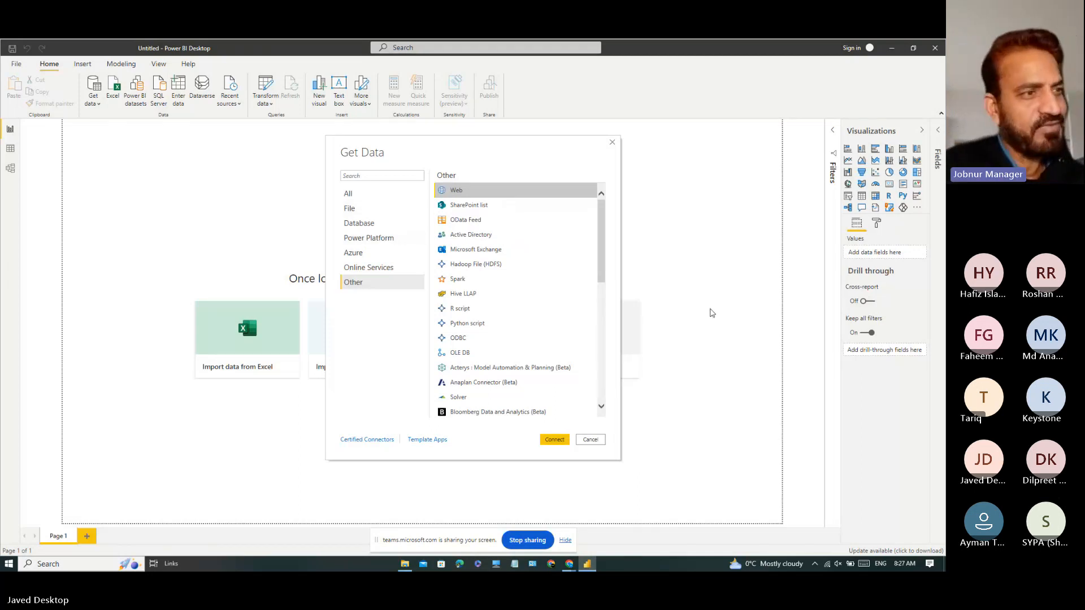
left_click(589, 441)
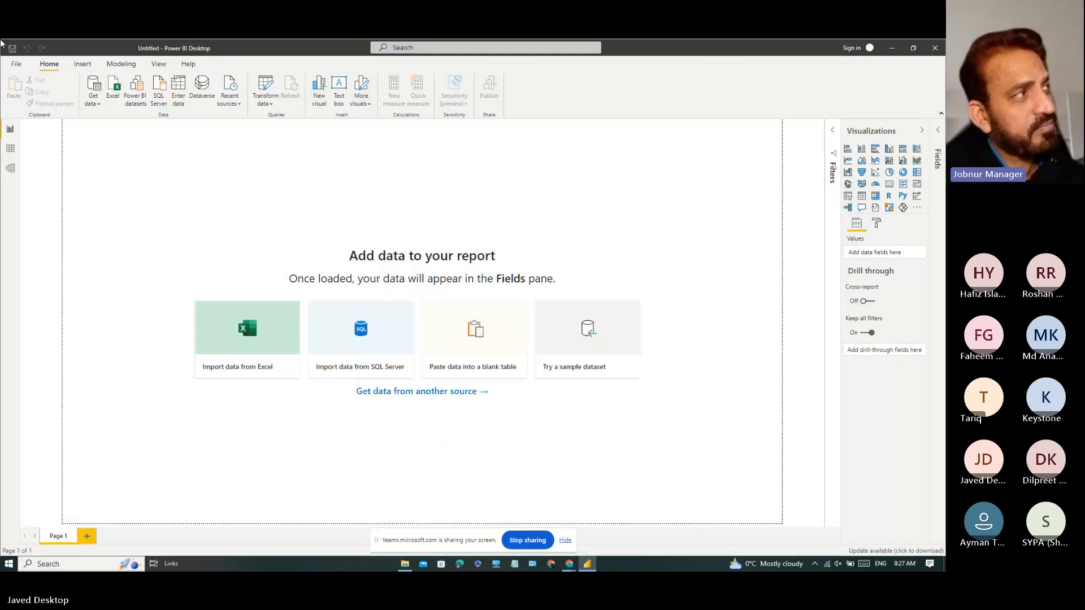
- Check the common data sources list, and bring up the built-in sample dataset in the Navigator
left_click(98, 107)
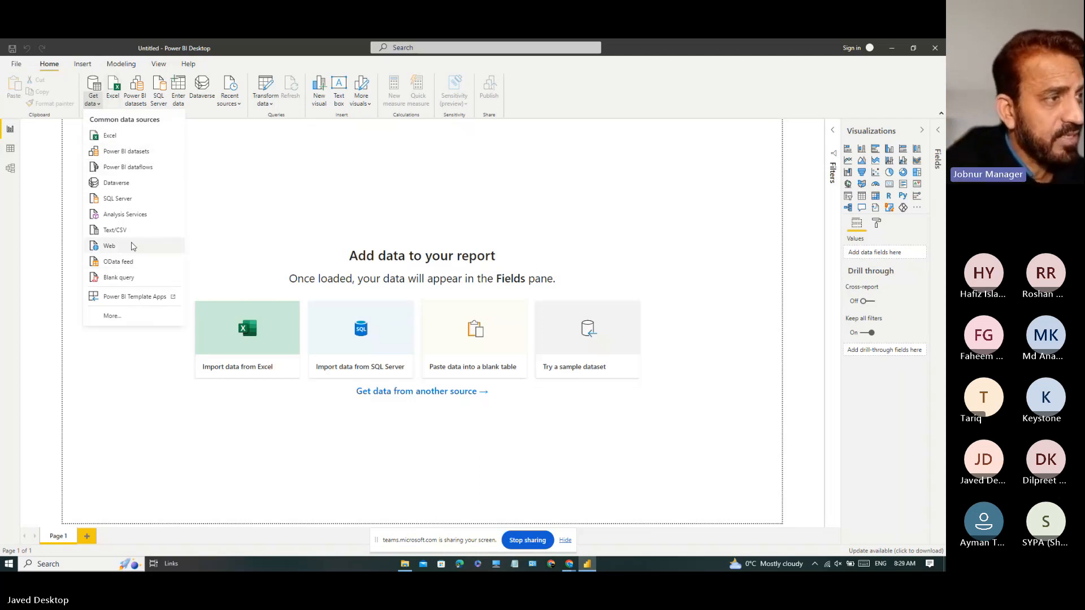
left_click(710, 210)
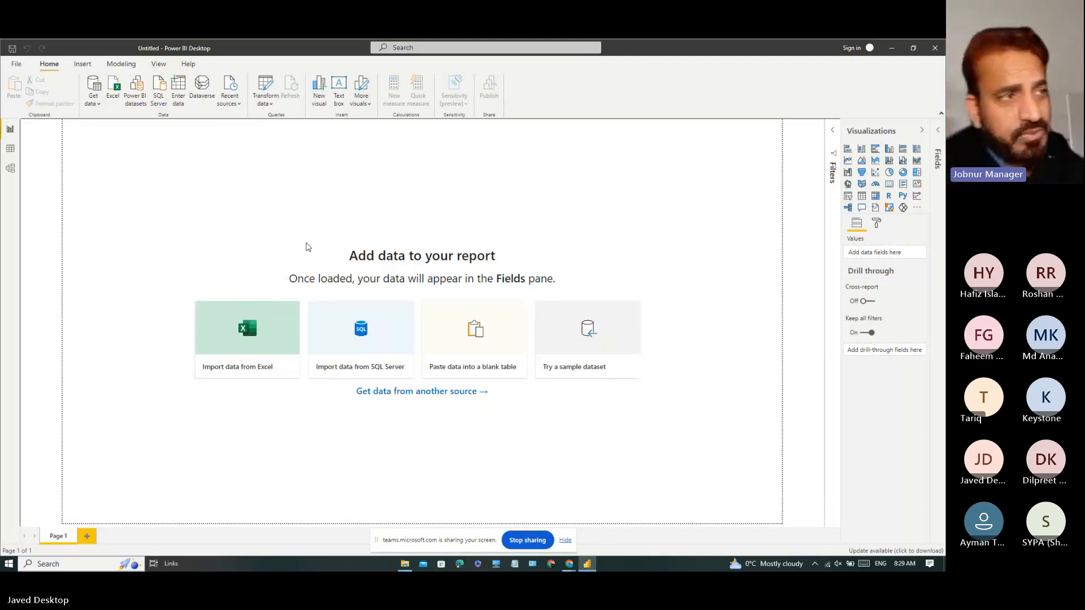
left_click(579, 334)
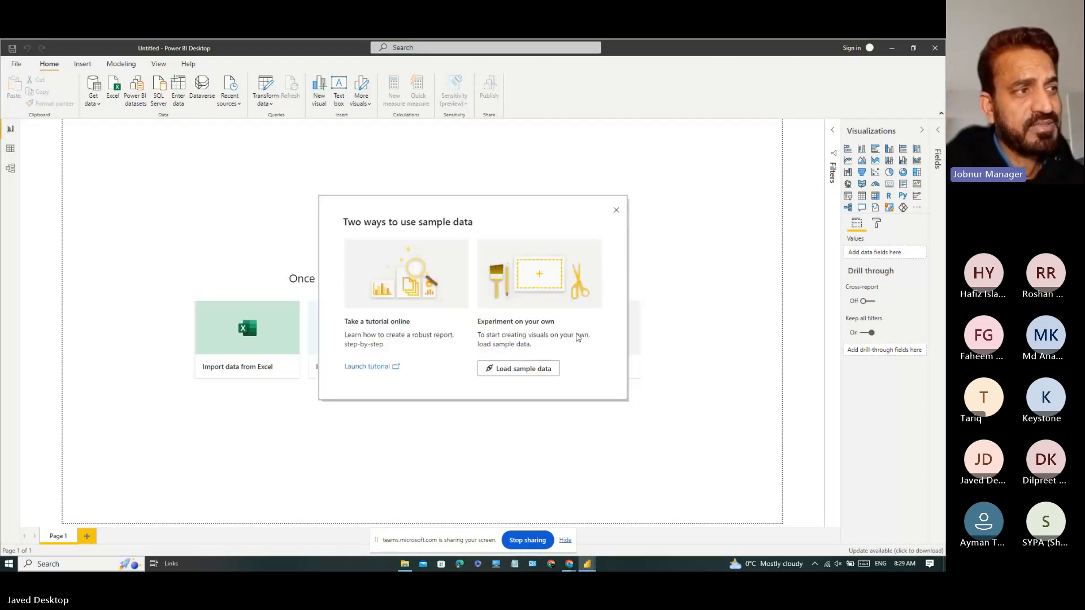
left_click(519, 371)
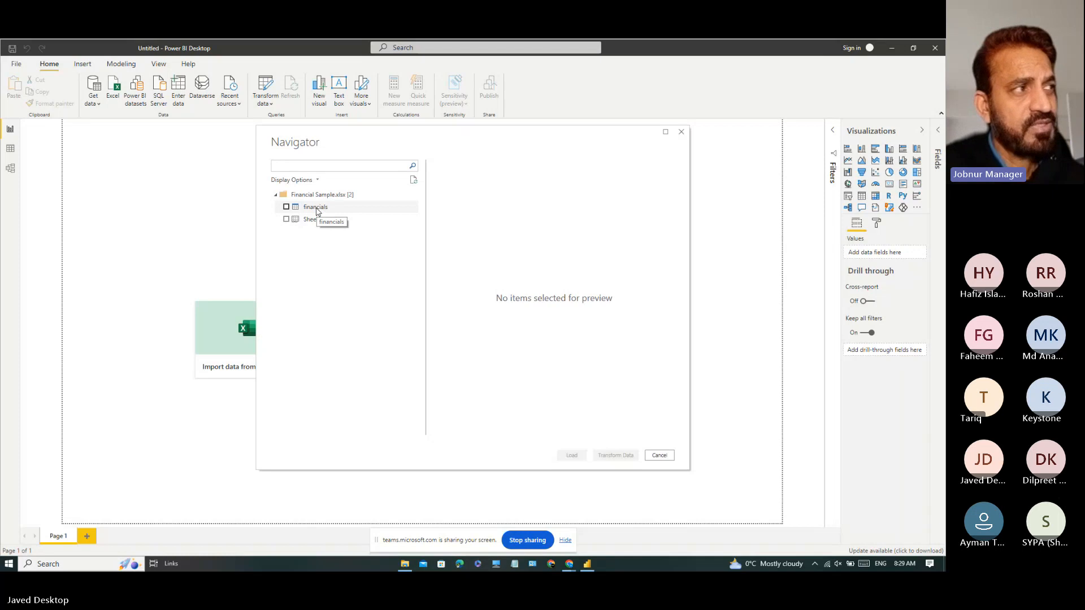
- Preview Sheet1 and the financials table in the Financial Sample workbook, examining the financials columns from Segment through Year
left_click(315, 224)
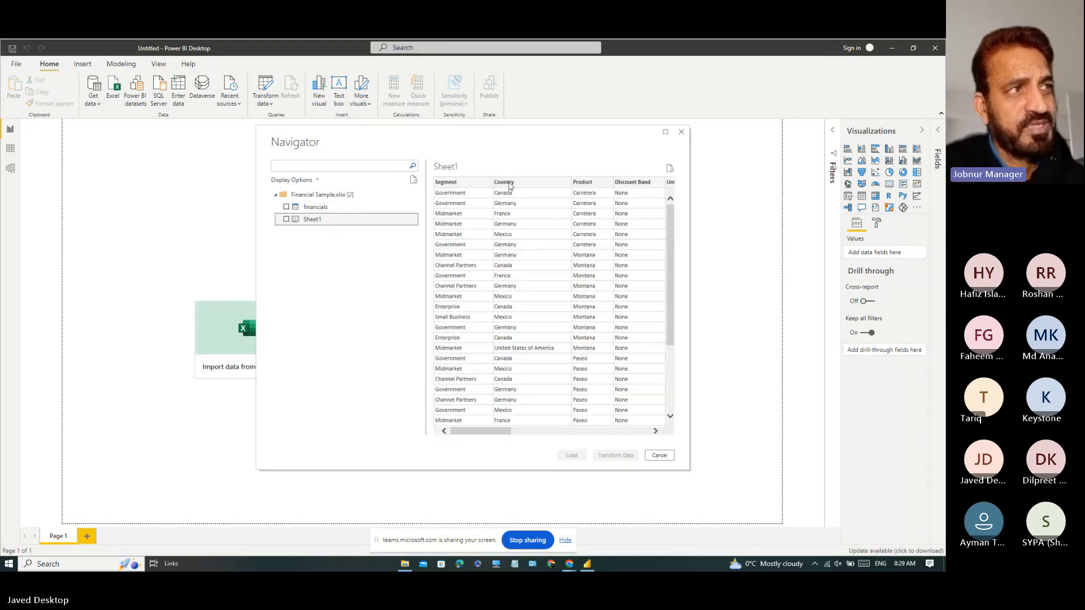
left_click(332, 210)
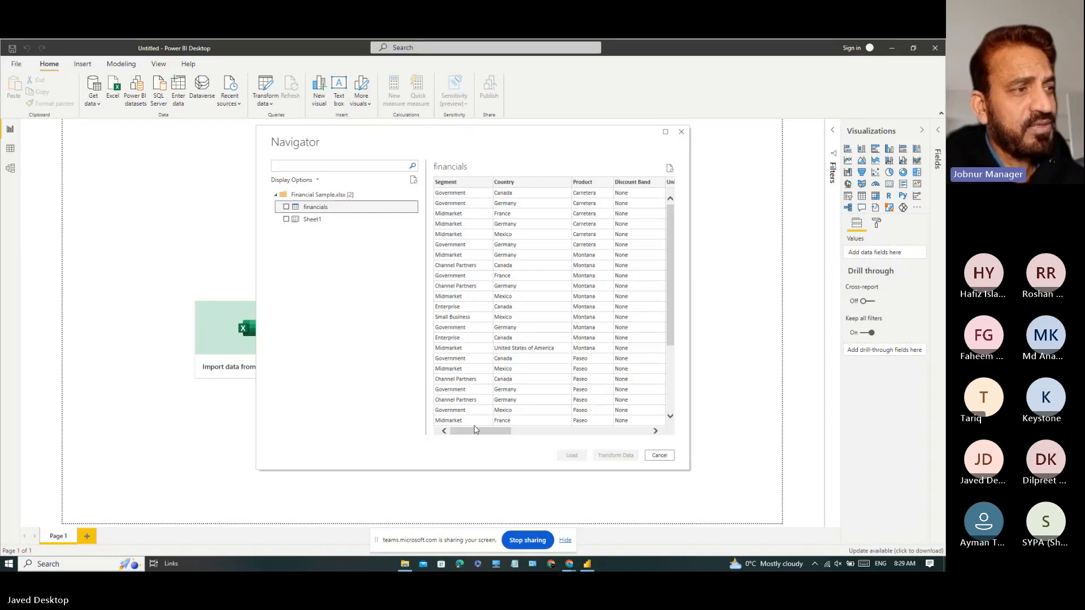
mouse_move(474, 430)
left_mouse_down()
mouse_move(626, 454)
mouse_move(477, 447)
left_mouse_up()
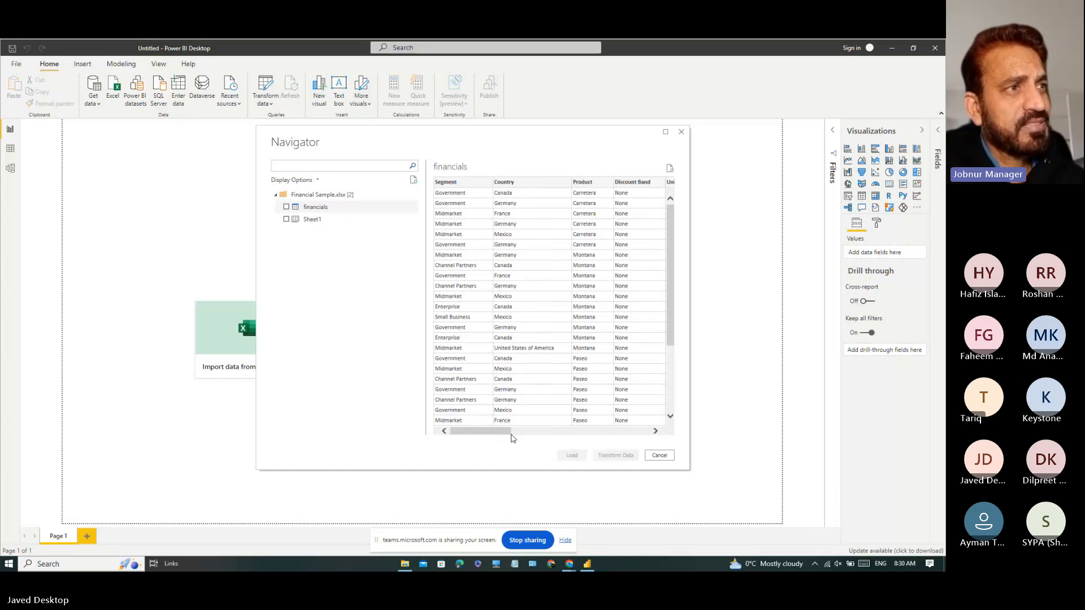
left_click_drag(507, 437, 569, 442)
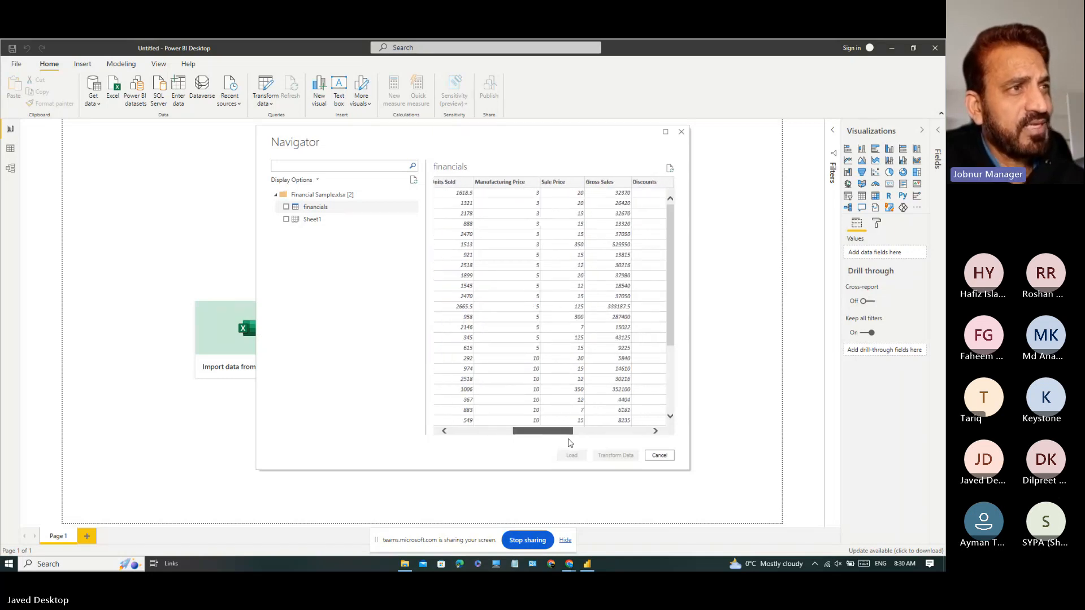
left_click_drag(569, 443, 599, 446)
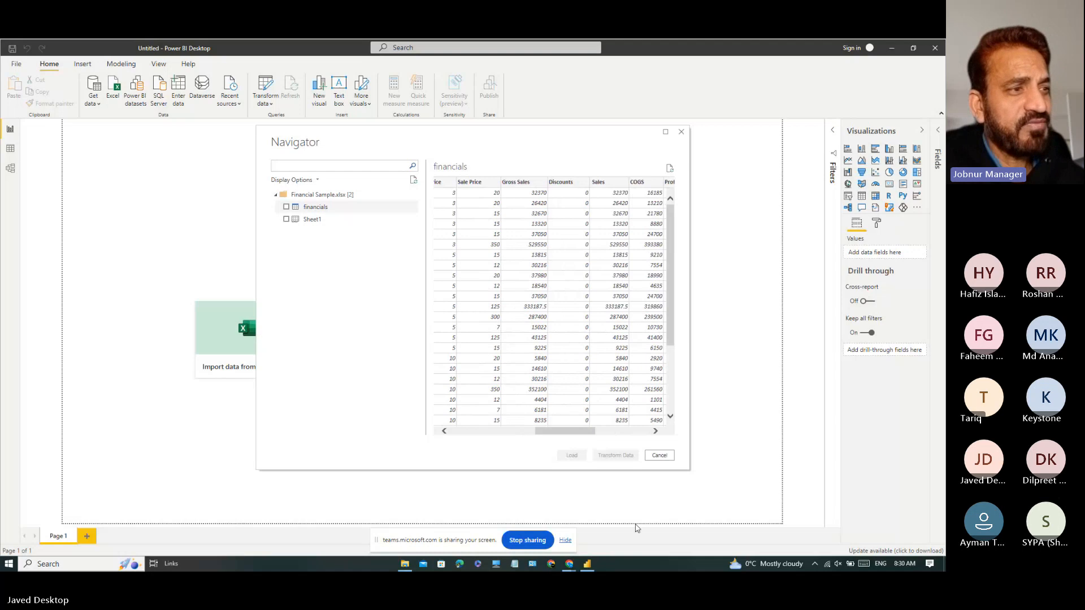
left_click_drag(578, 433, 658, 434)
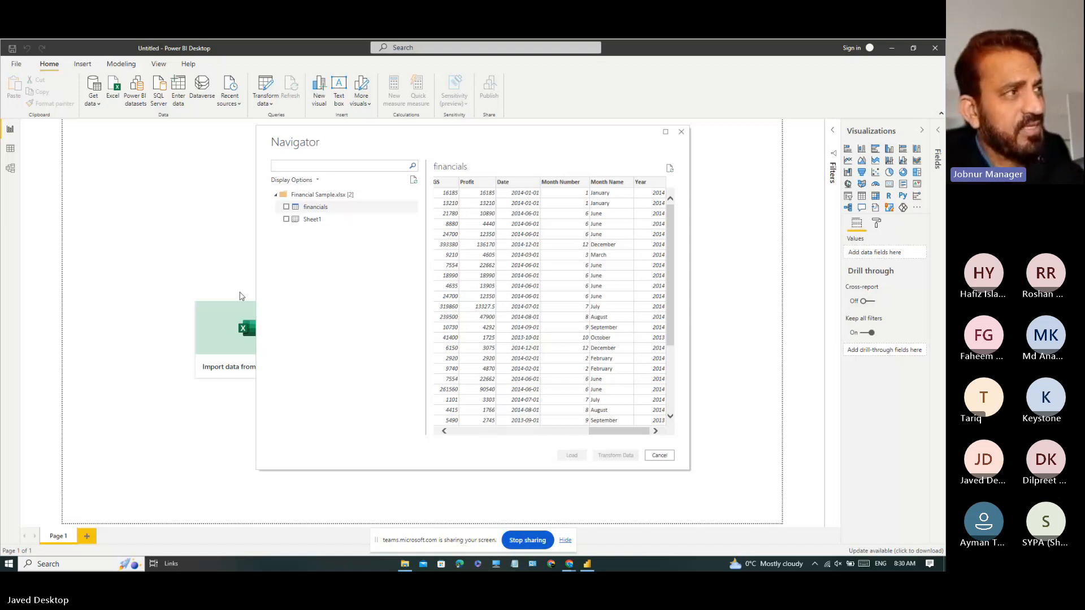
- Select only the financials table and load it into the report
left_click(286, 208)
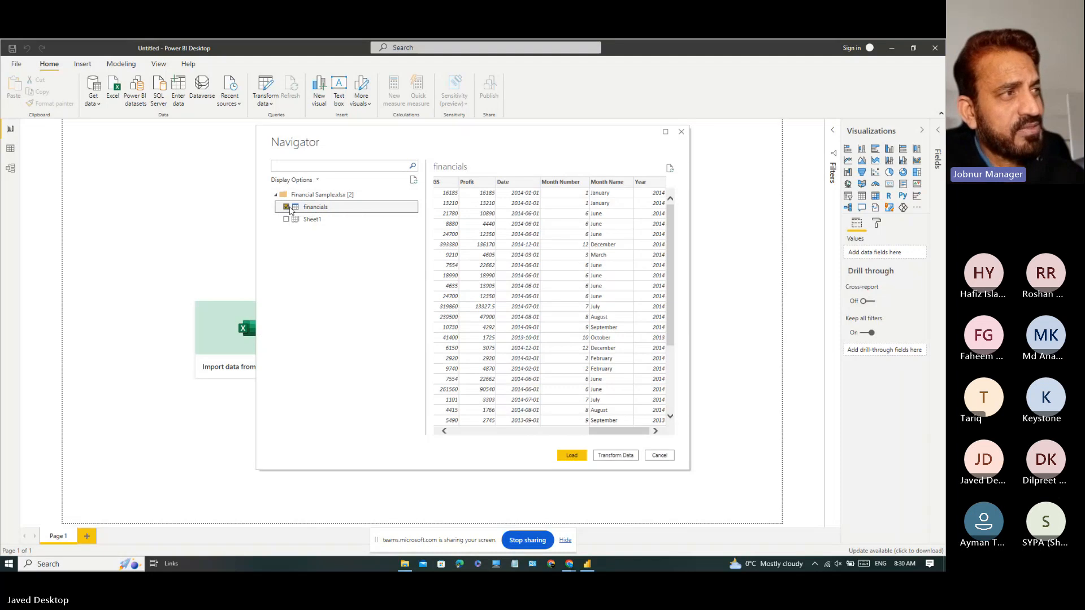
left_click(287, 208)
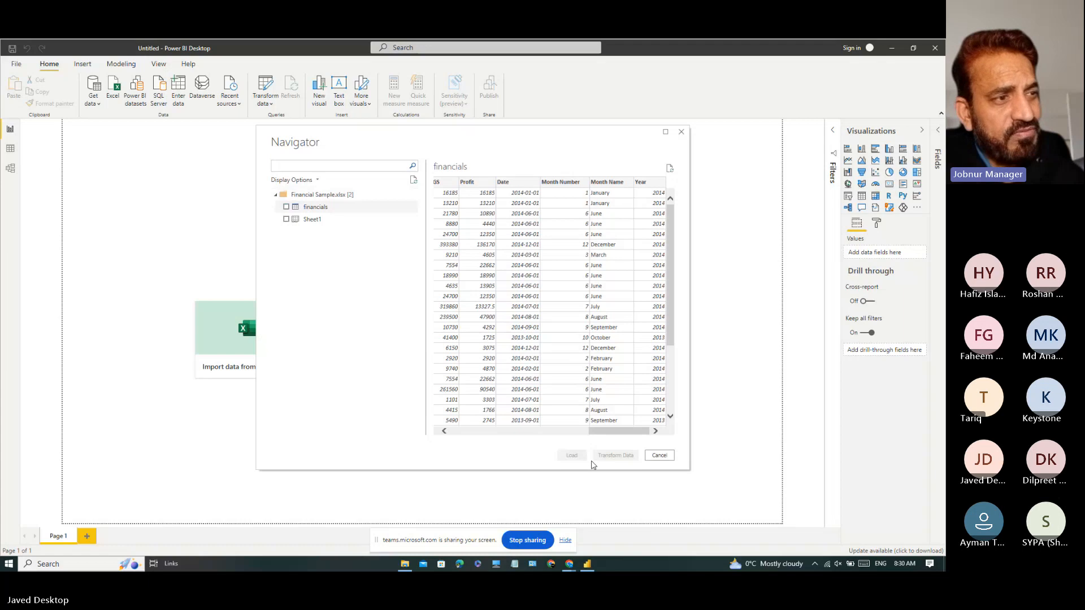
left_click(287, 207)
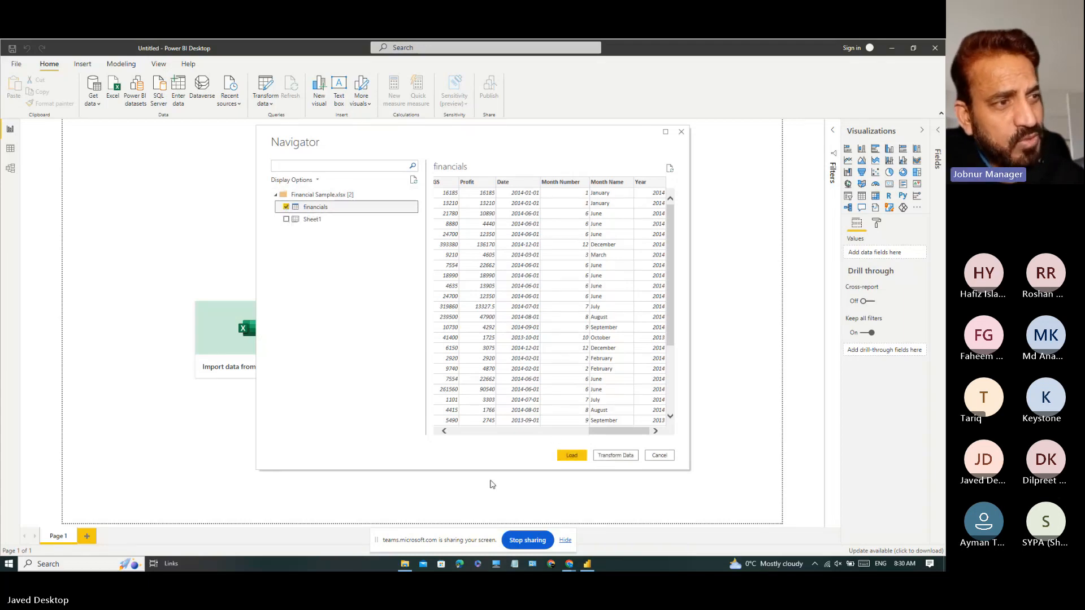
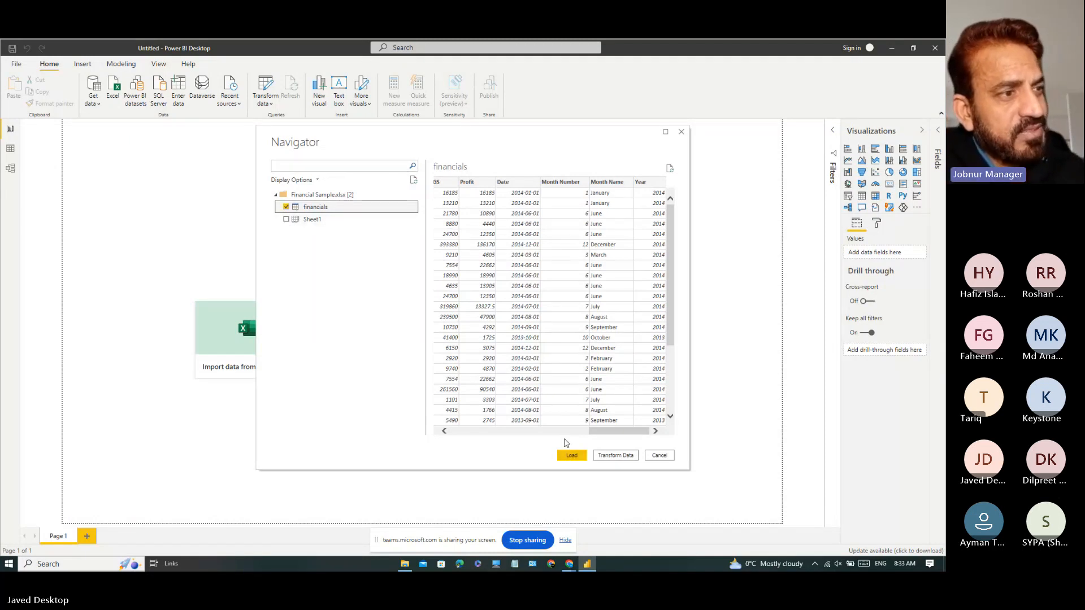
left_click(570, 458)
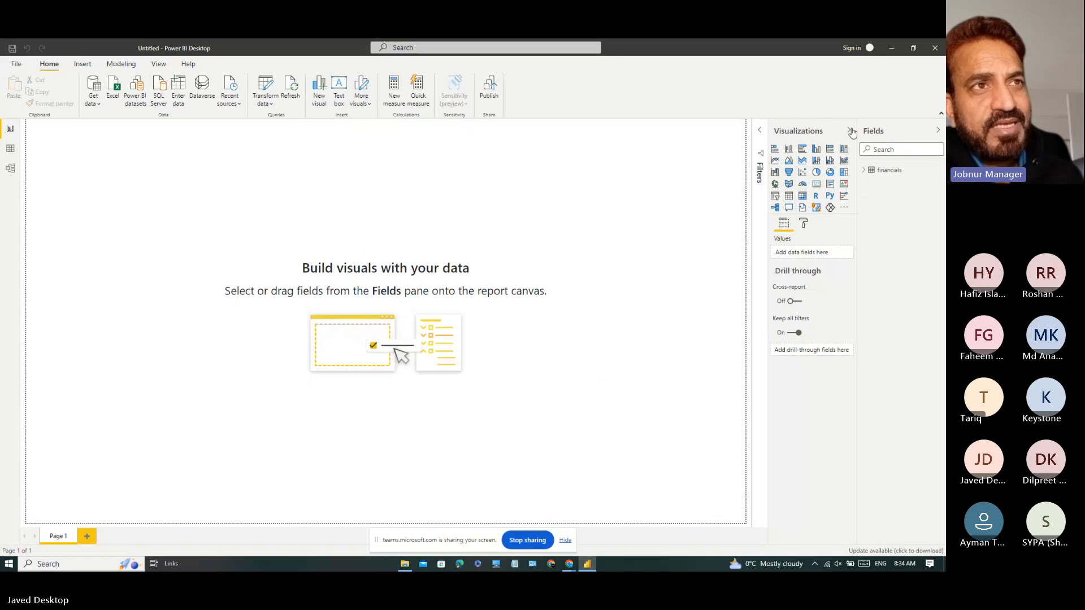
- Examine the fields of the loaded financials table, showing how the table and the Fields pane expand and collapse
left_click(868, 171)
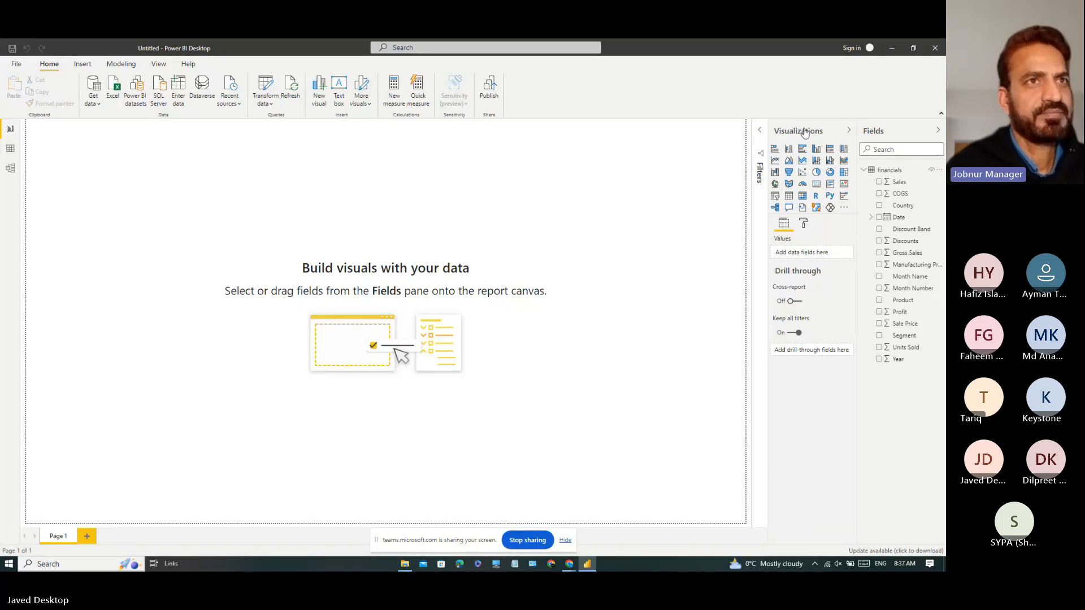
left_click(938, 131)
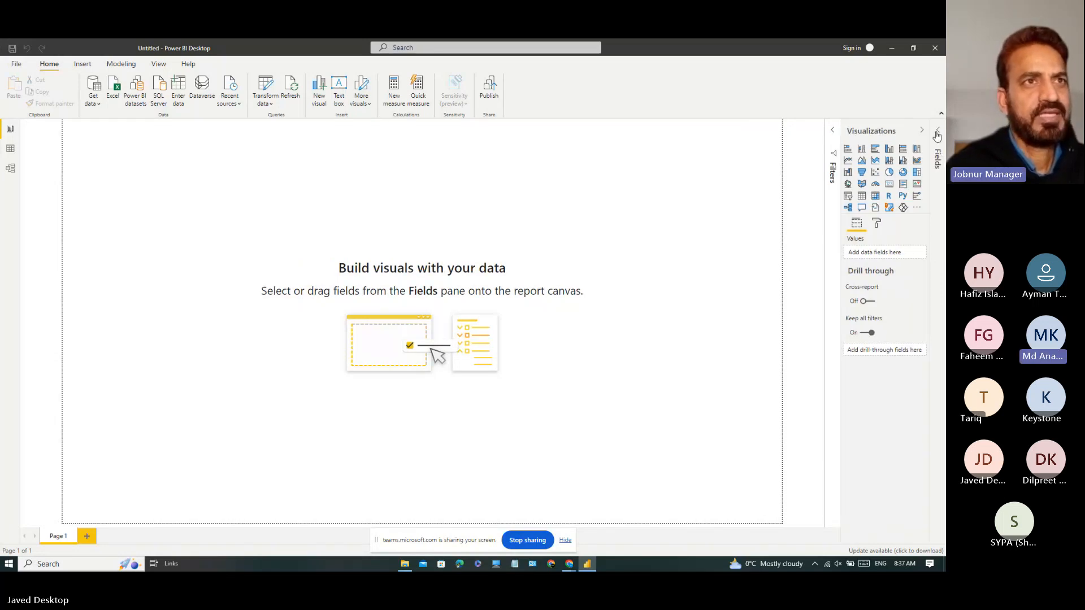
left_click(936, 133)
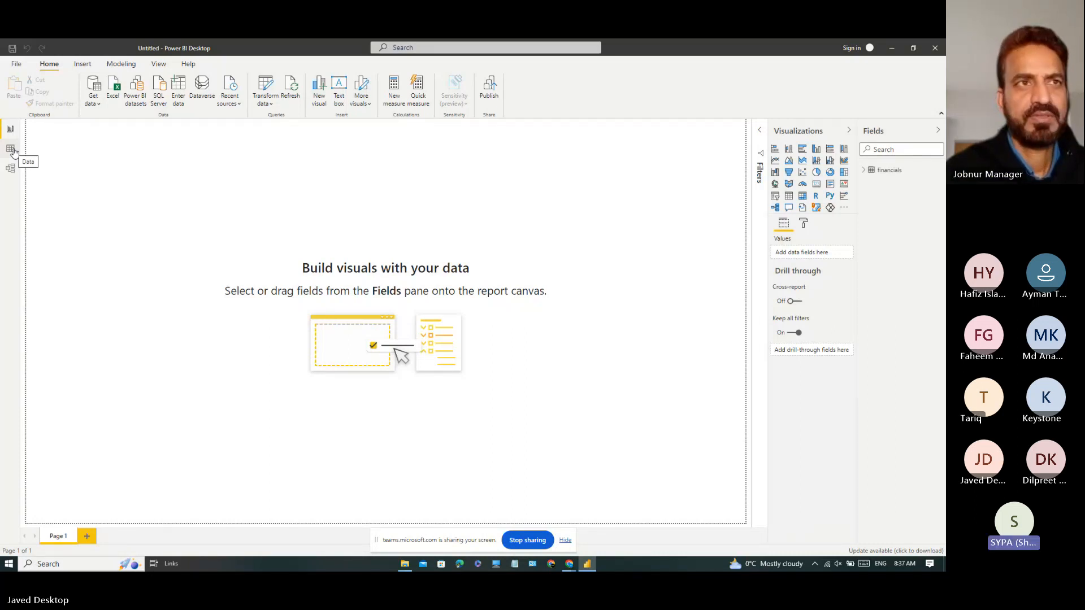
left_click(868, 175)
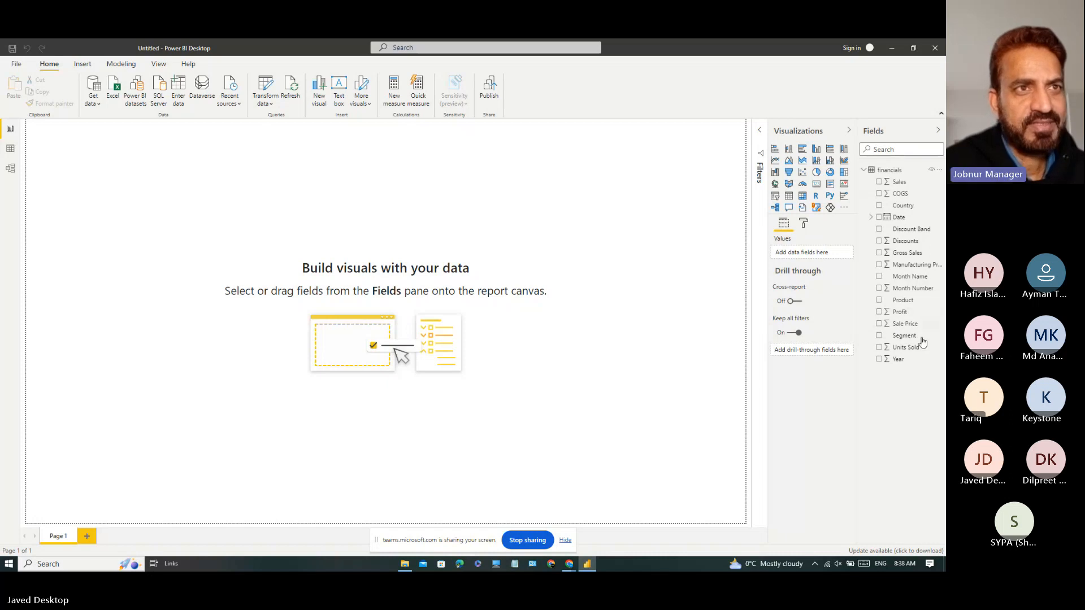
left_click(870, 174)
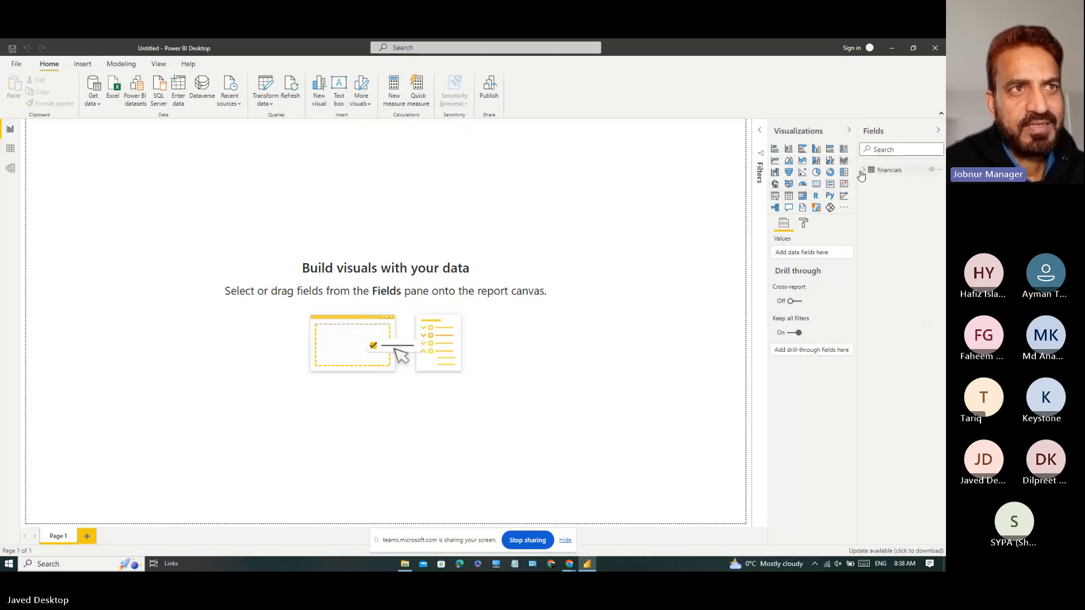
left_click(862, 172)
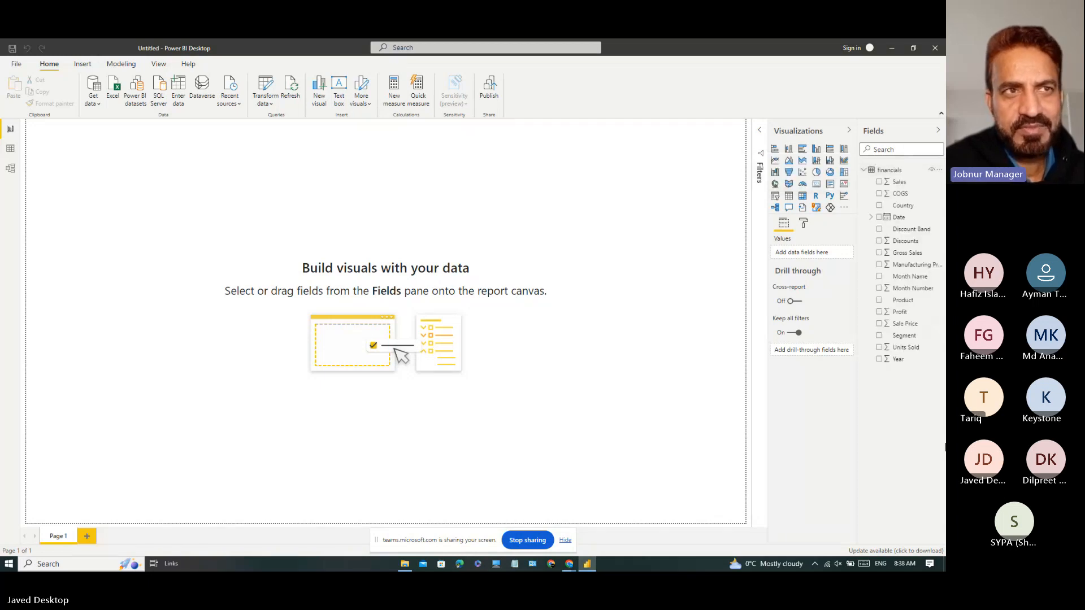
left_click(864, 172)
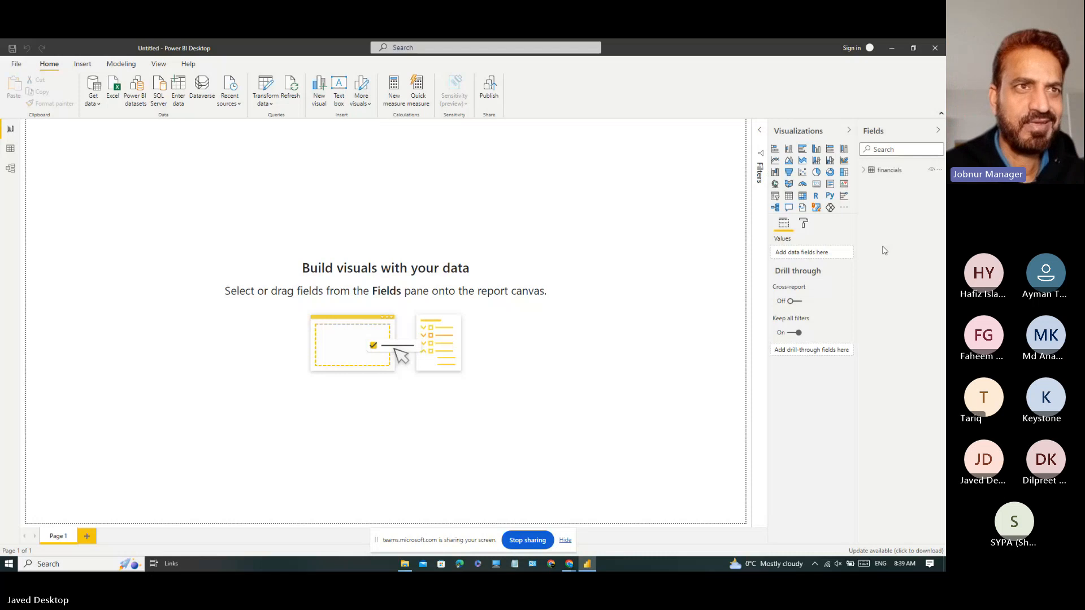
left_click(863, 173)
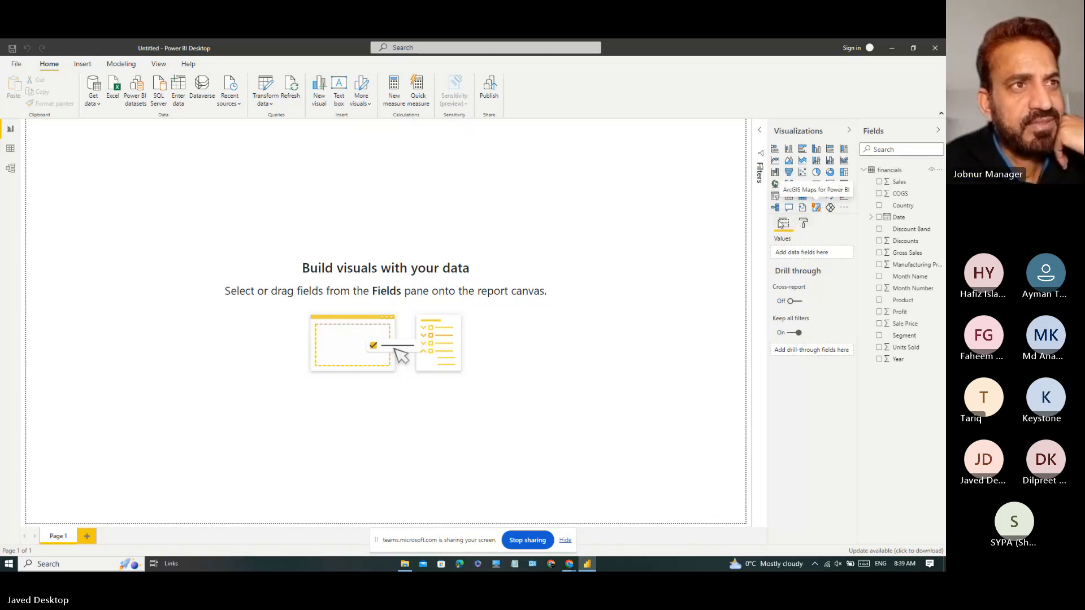
- Compare the Visualizations field wells with the page formatting options, and expand the Filters pane
left_click(804, 225)
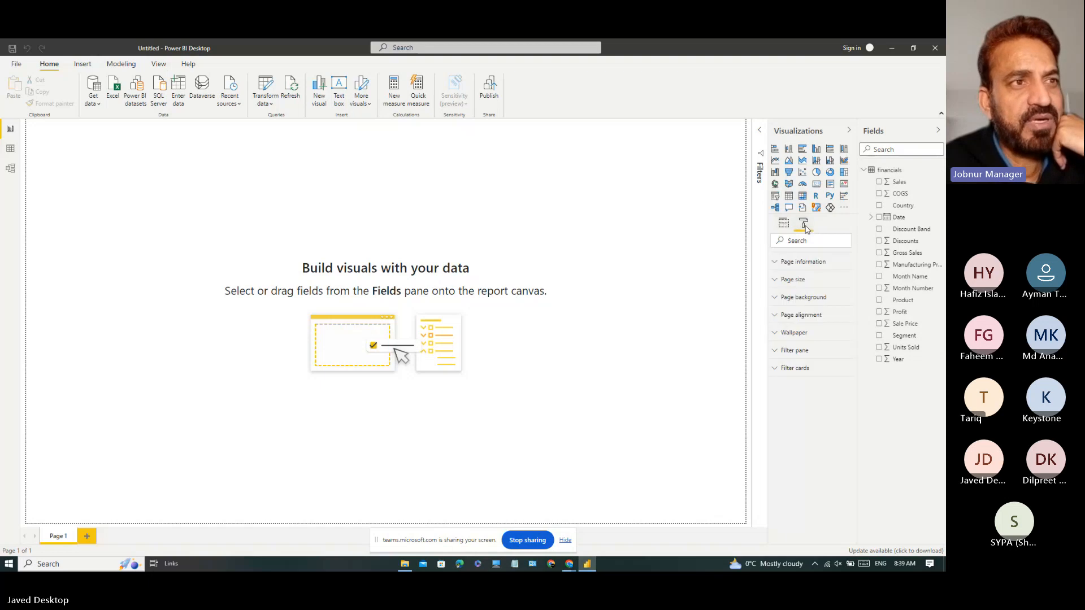
left_click(783, 224)
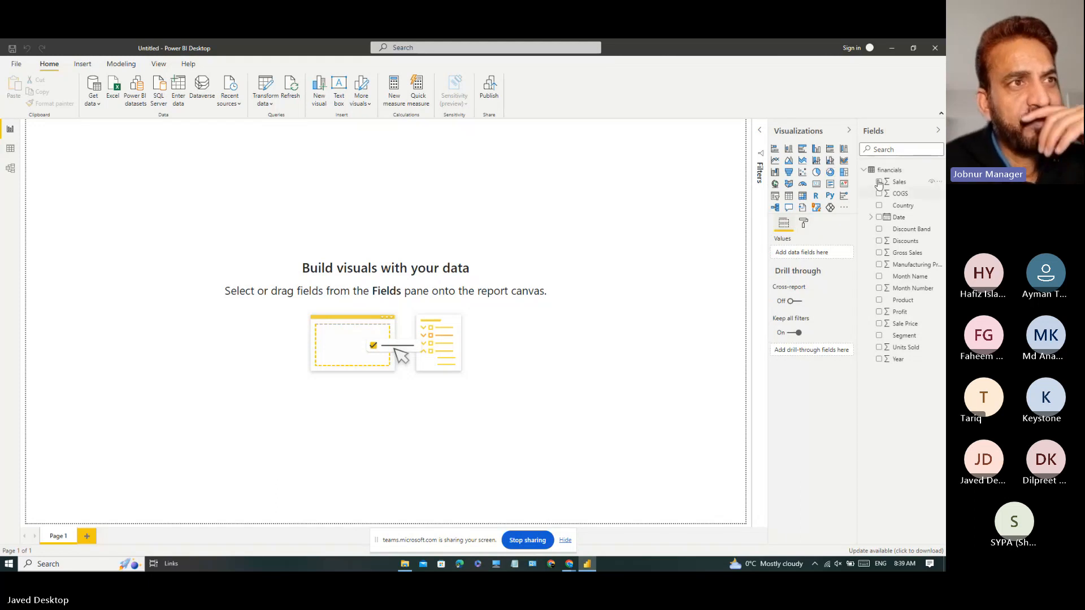
left_click(802, 225)
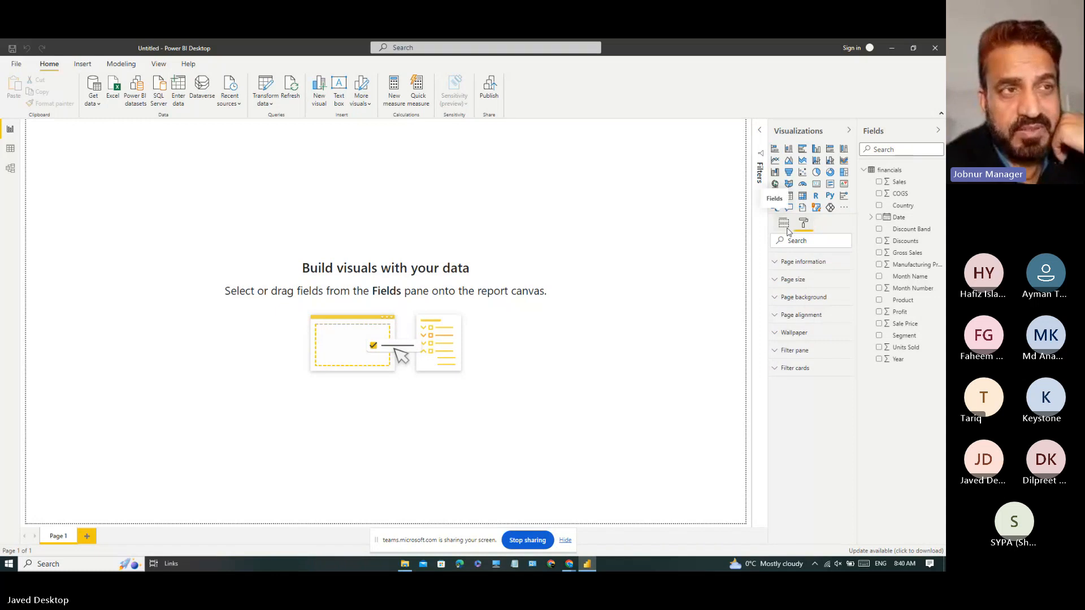
left_click(784, 225)
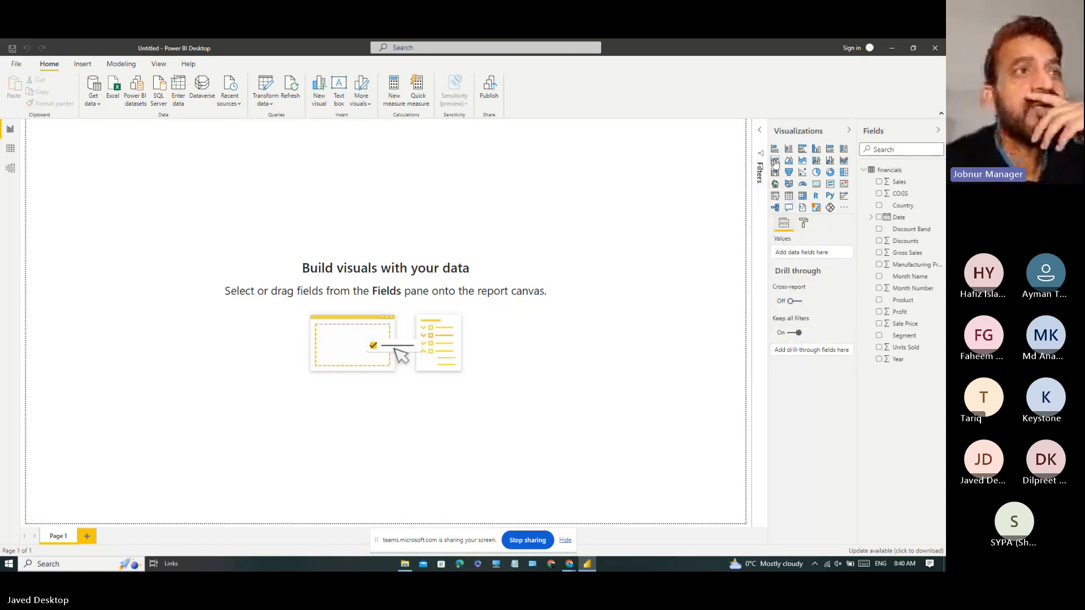
left_click(761, 131)
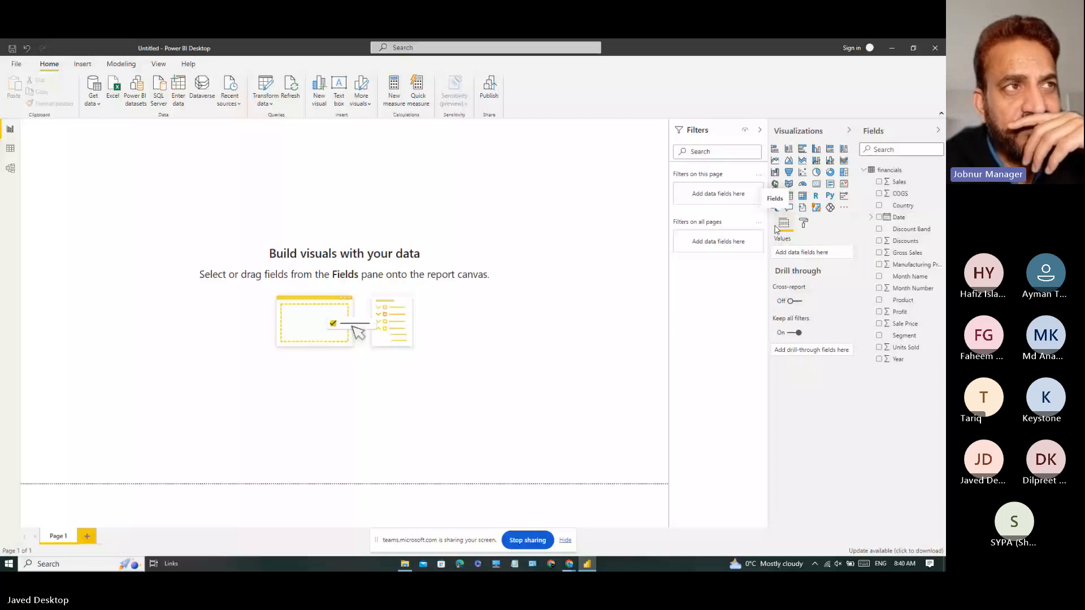
left_click(803, 223)
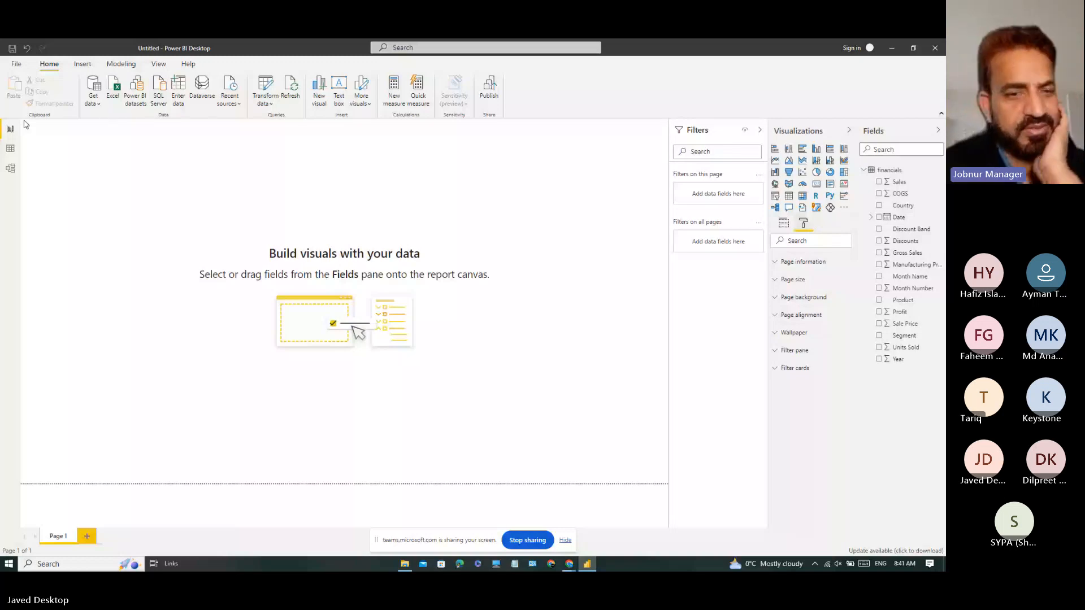
- Rename the report page Page 1 as Report1
right_click(62, 534)
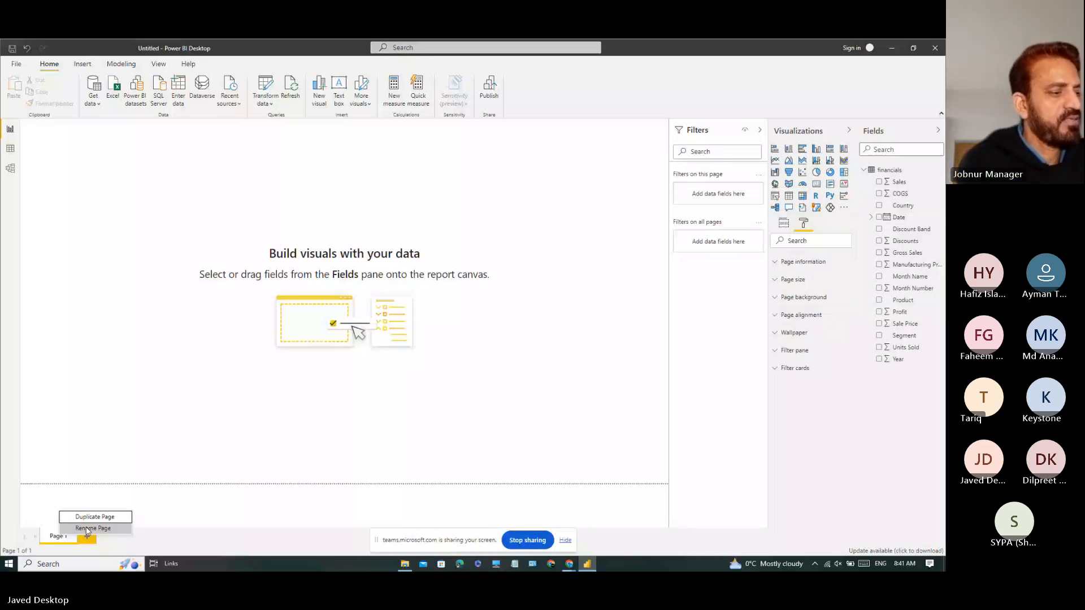
left_click(87, 528)
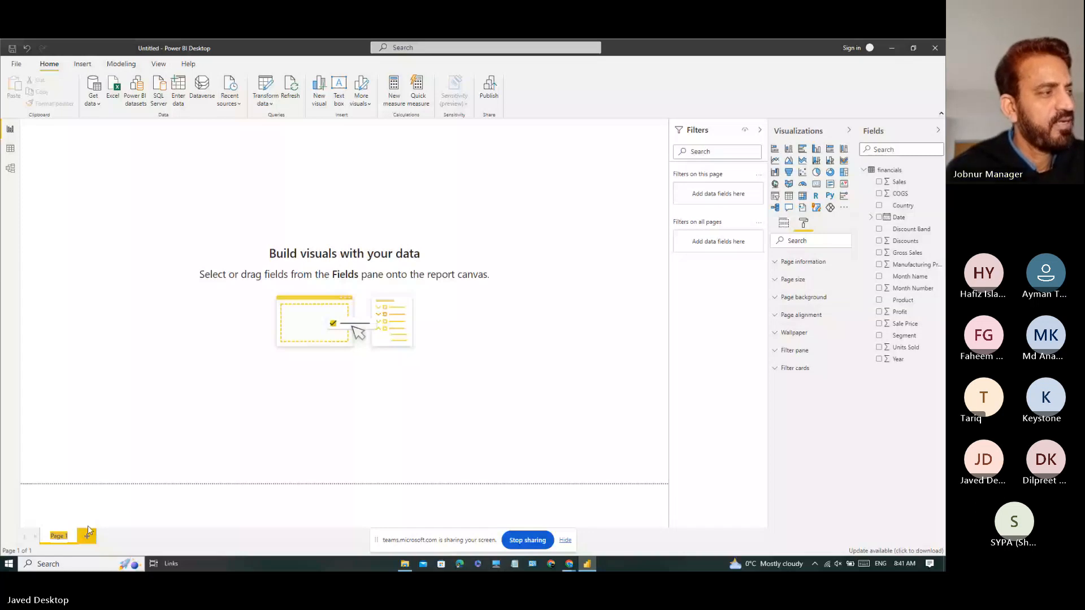
type("Report1")
key("Return")
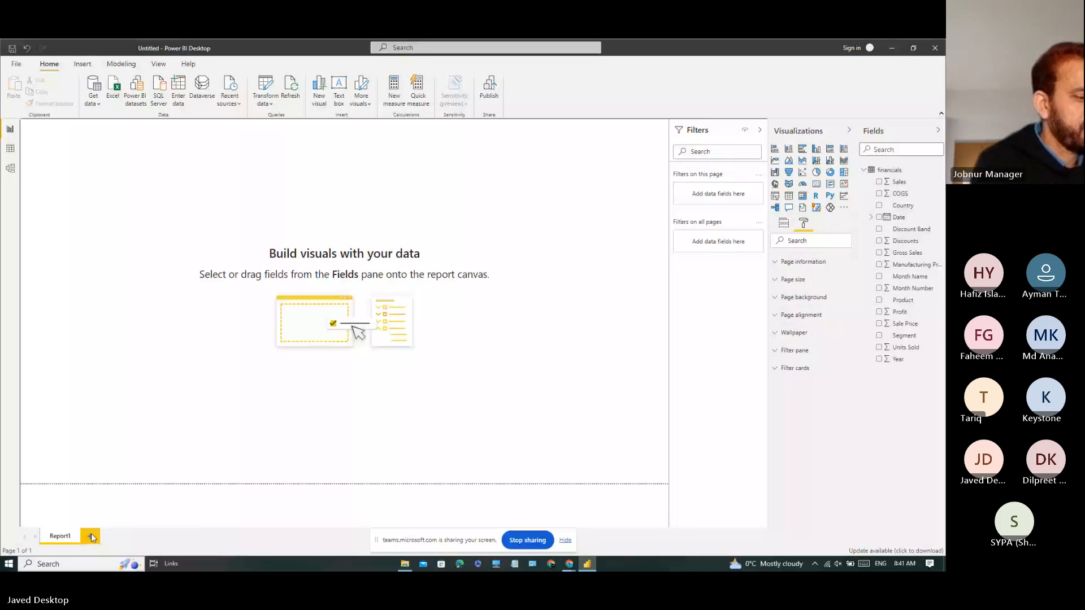
- Add two more report pages named Cash Flow and Income Statement
left_click(92, 537)
right_click(97, 541)
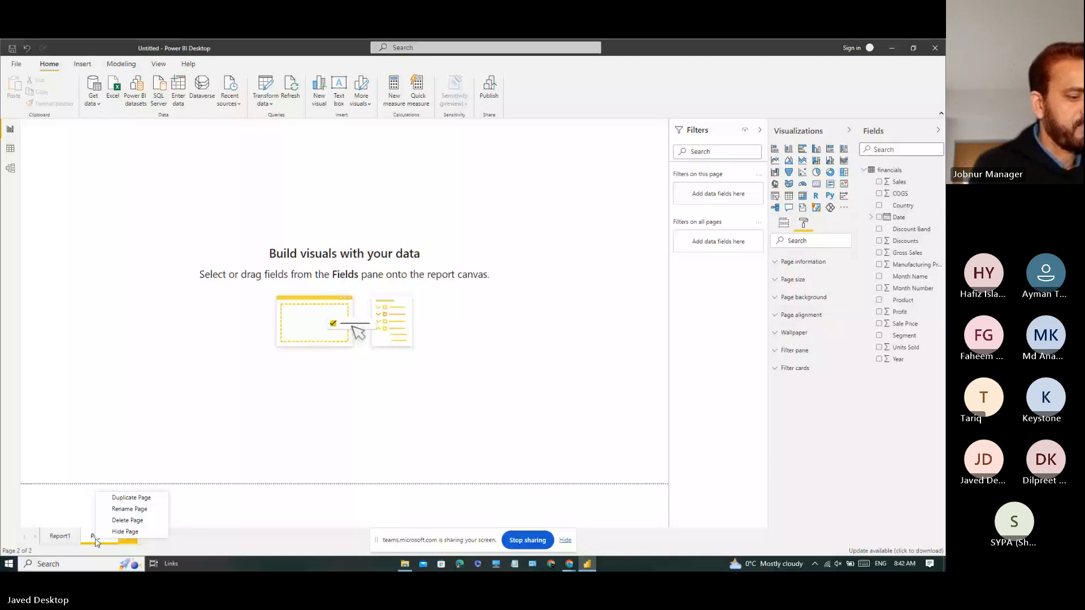
left_click(132, 498)
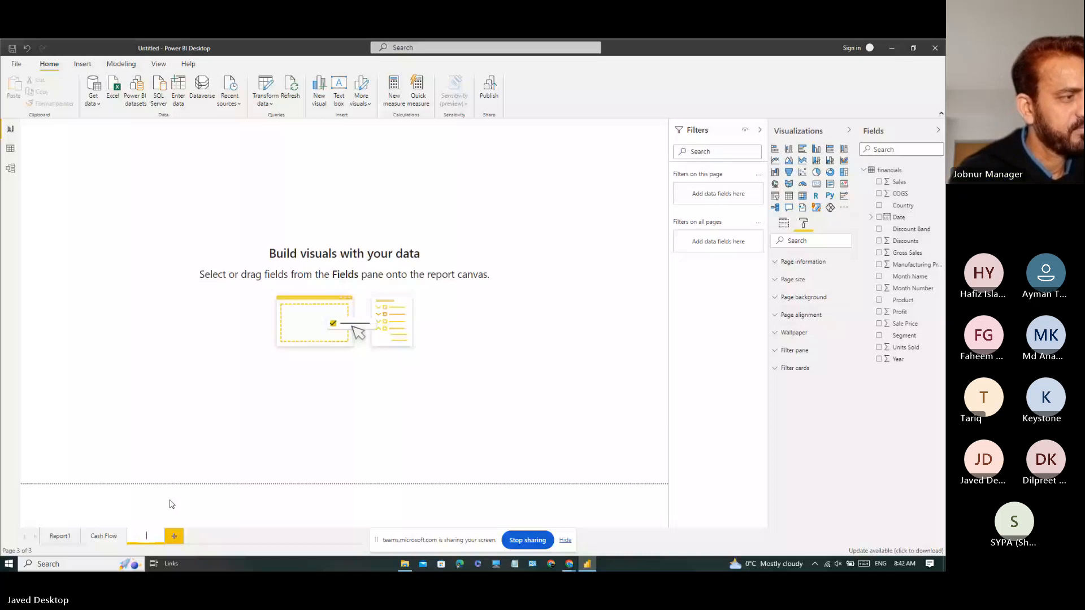
type("Income Statement")
- Add a fourth report page named Ratio Analysis, and check switching between it and Report1
left_click(174, 536)
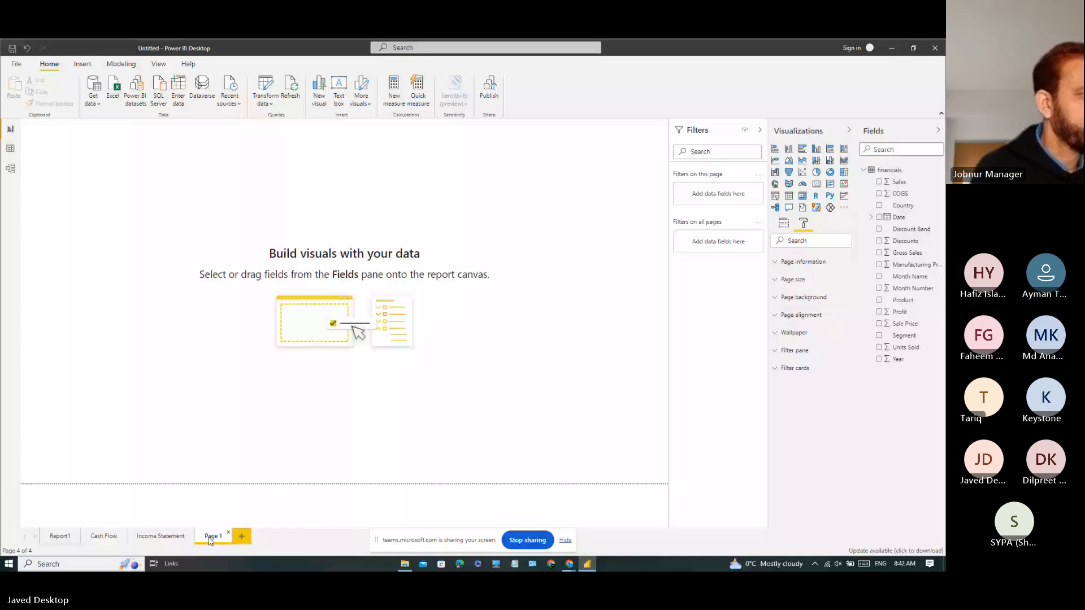
double_click(211, 535)
type("Ratio")
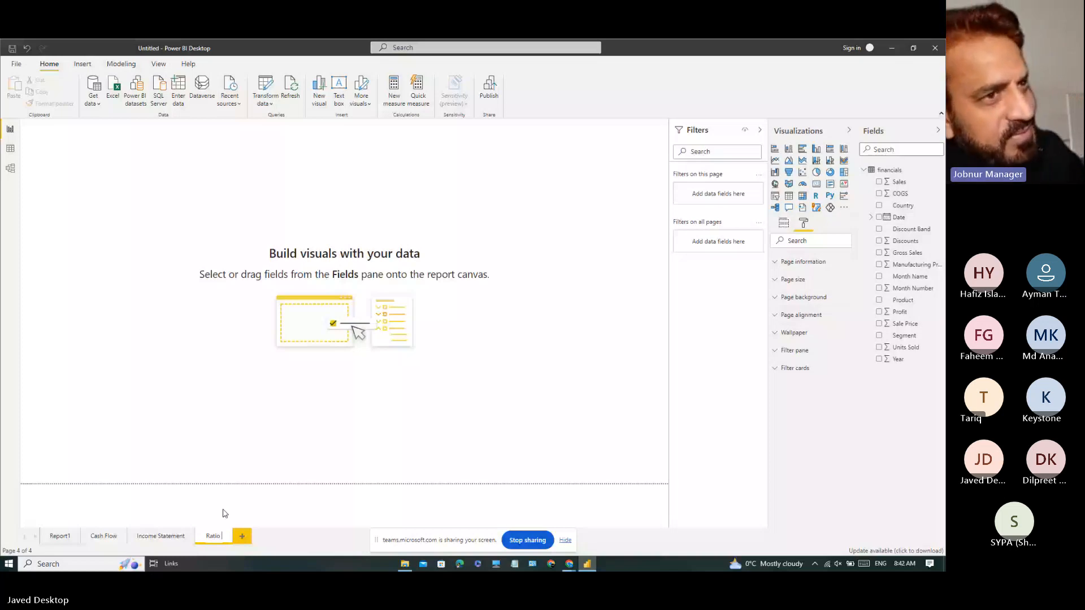
type(" Analysis")
key("Return")
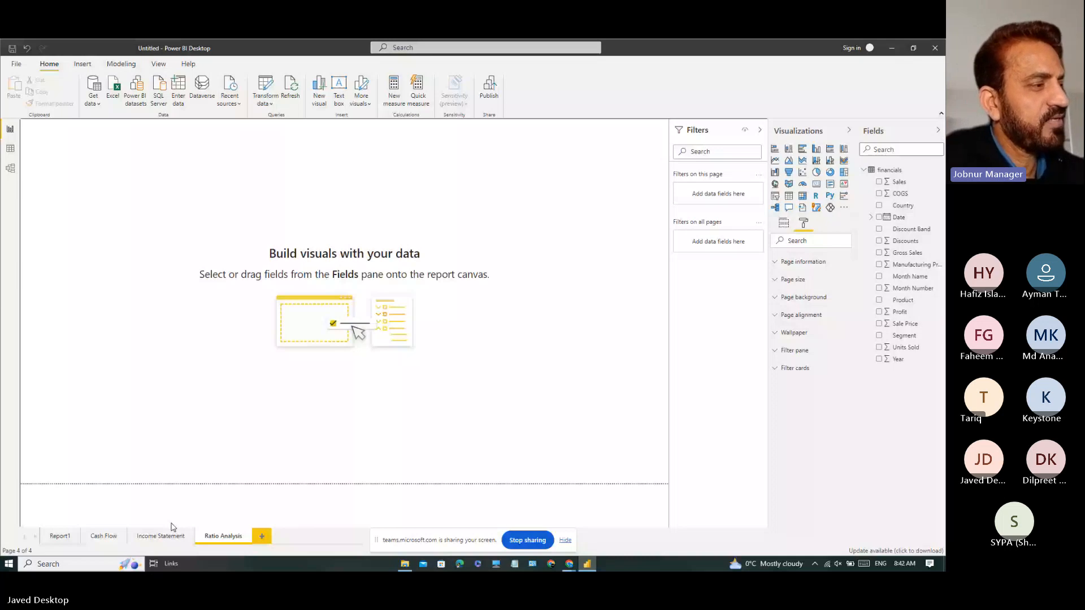
left_click(60, 535)
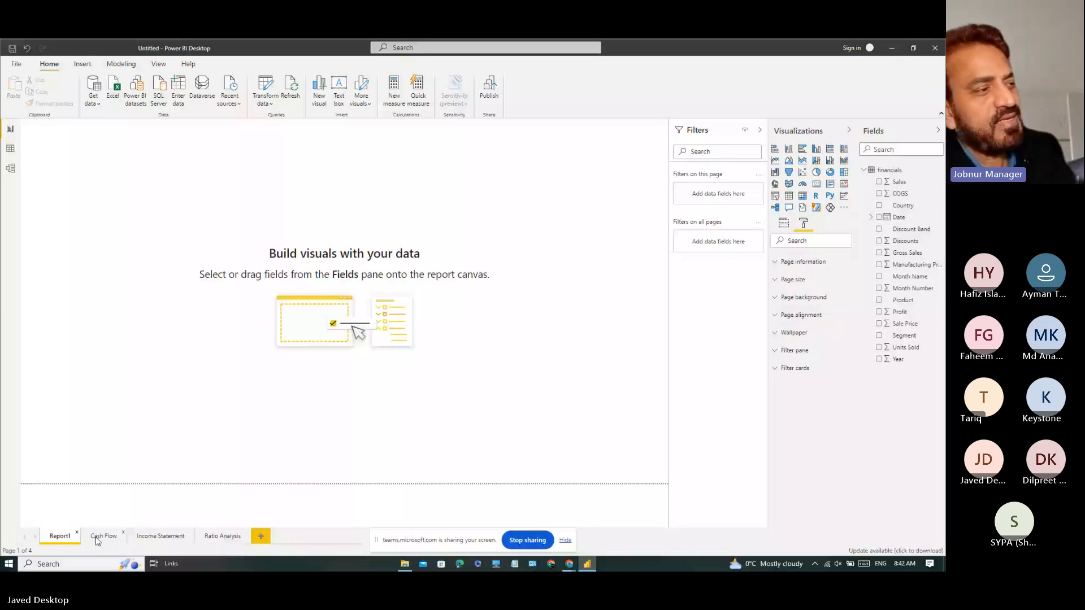
left_click(222, 536)
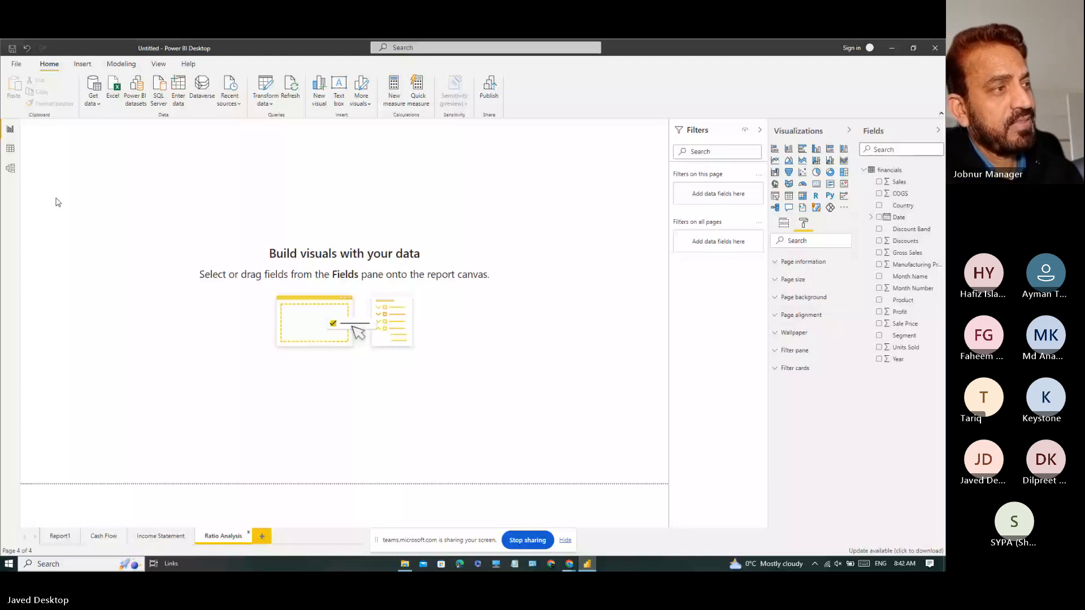
- Switch between the Report1 and Ratio Analysis pages, and look through the financials table rows in Data view
left_click(60, 536)
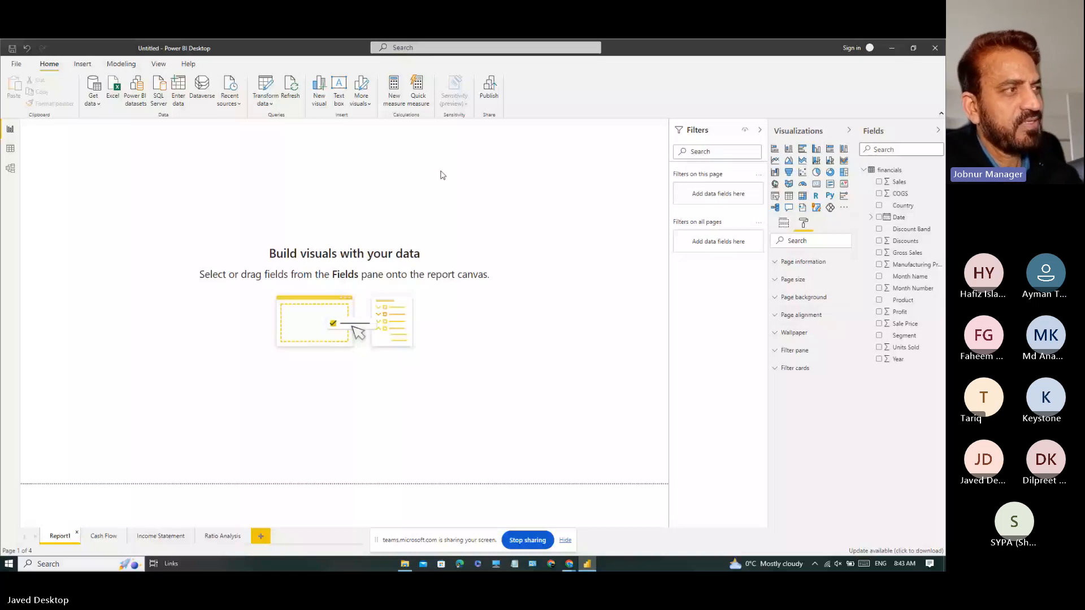
left_click(223, 536)
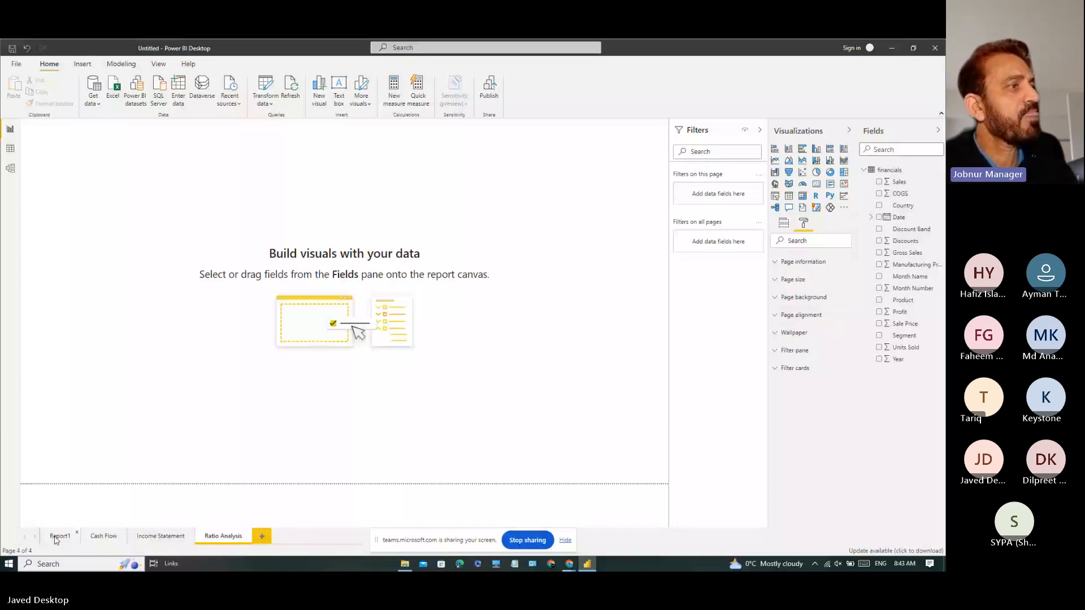
left_click(57, 537)
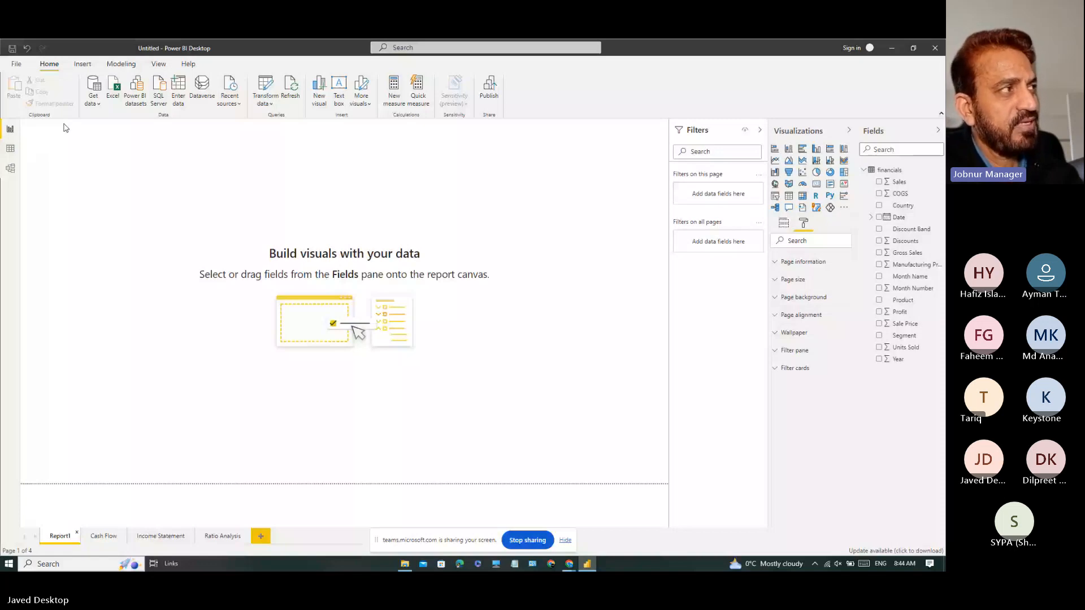
left_click(10, 150)
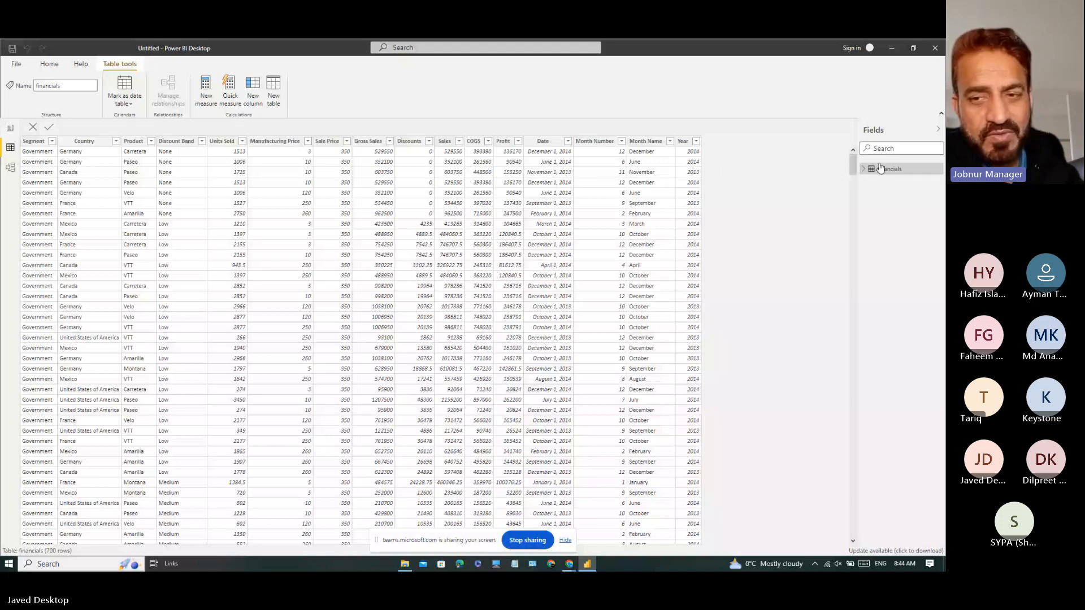
scroll(553, 279, "down", 8)
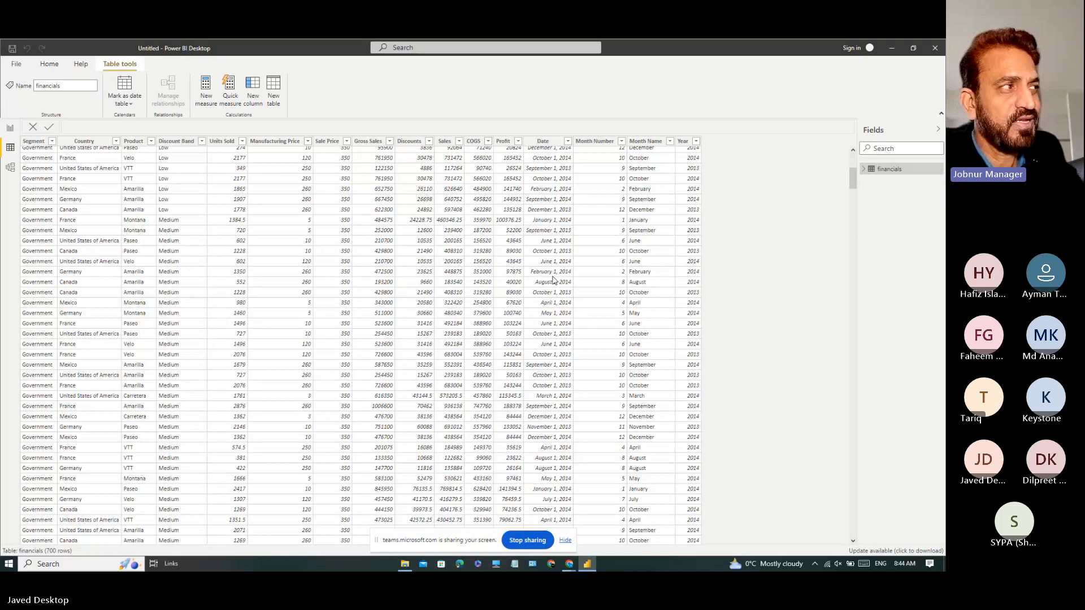
- In Model view, move the financials table card further into the diagram and enlarge it to show all its fields
left_click(12, 168)
left_click_drag(129, 161, 221, 188)
left_click_drag(257, 327, 272, 428)
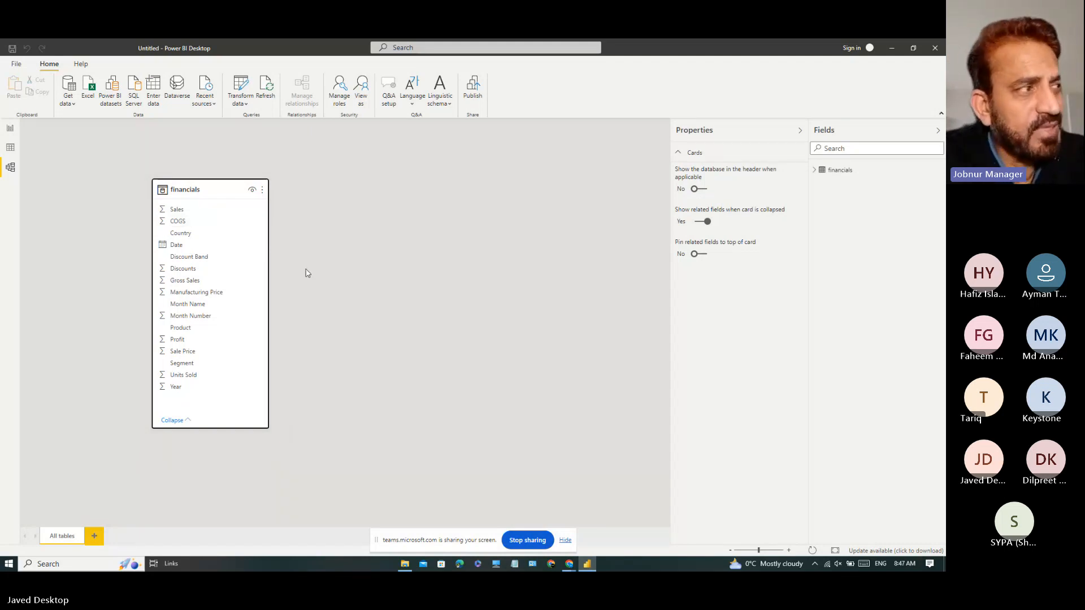
- Compare the Report, Data and Model views, and return to the Report view
left_click(12, 131)
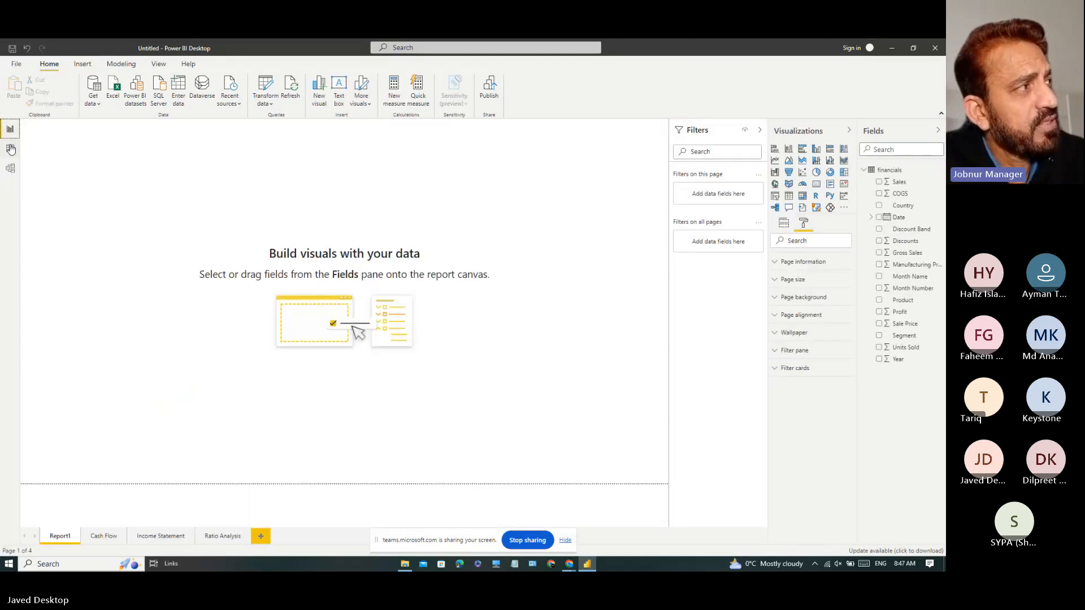
left_click(11, 149)
left_click(11, 166)
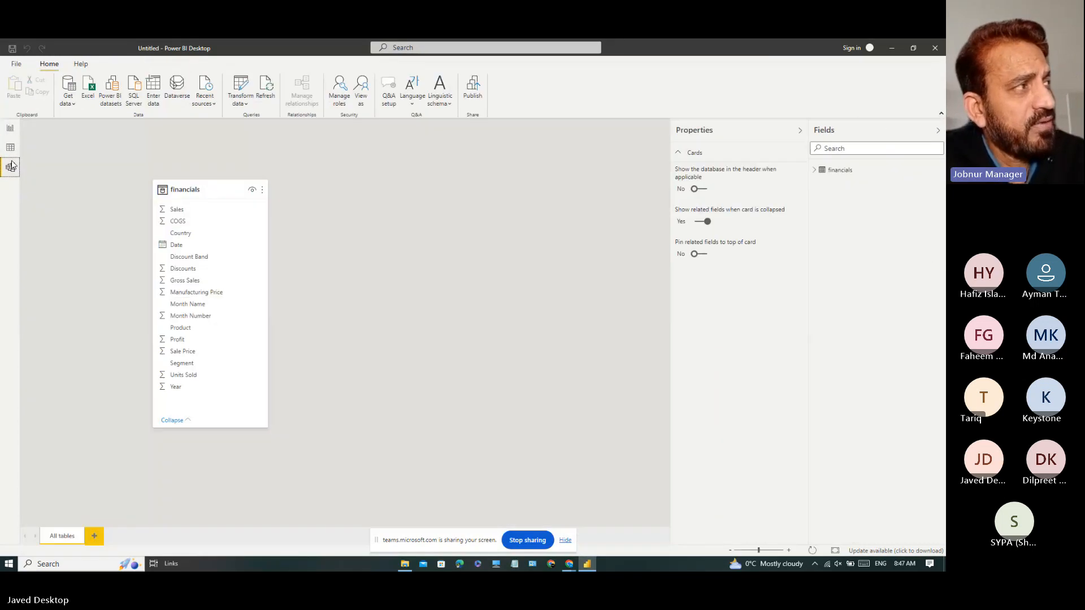
left_click(11, 130)
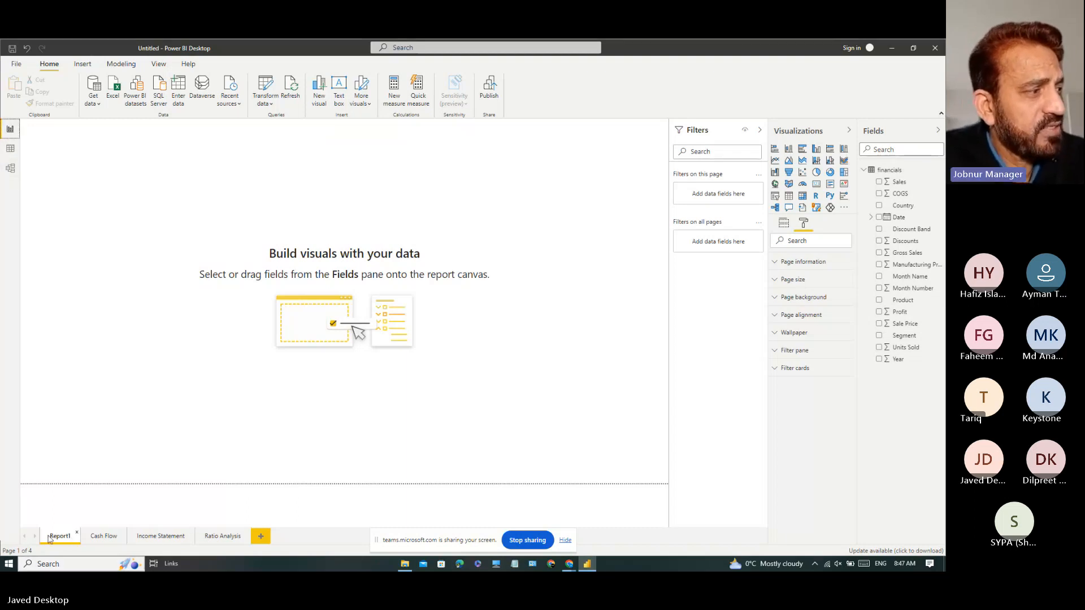
- Delete the Cash Flow, Income Statement and Ratio Analysis pages, keeping only Report1
left_click(123, 532)
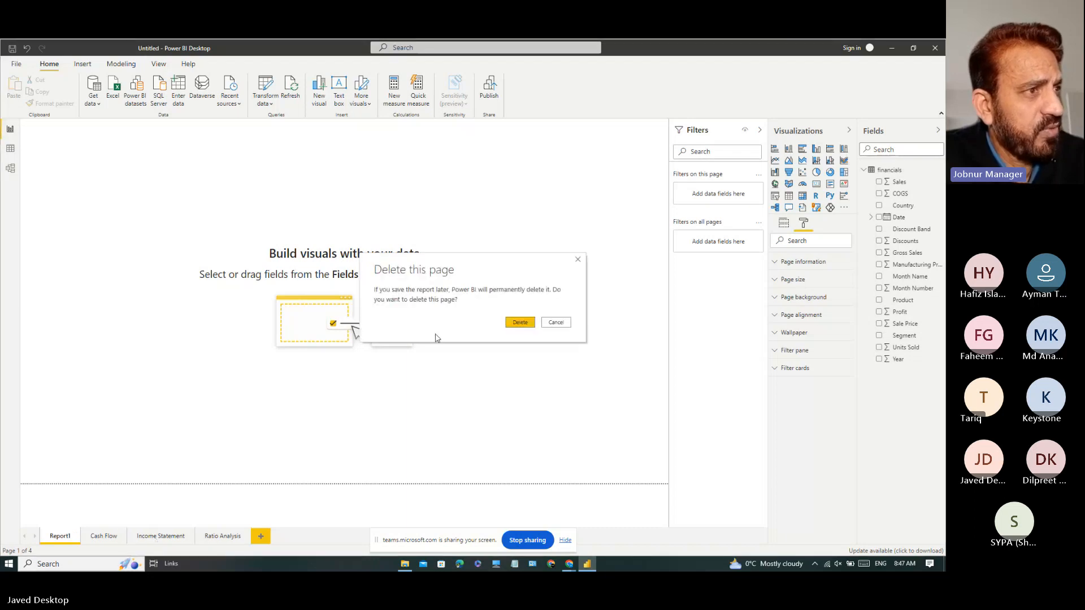
left_click(511, 332)
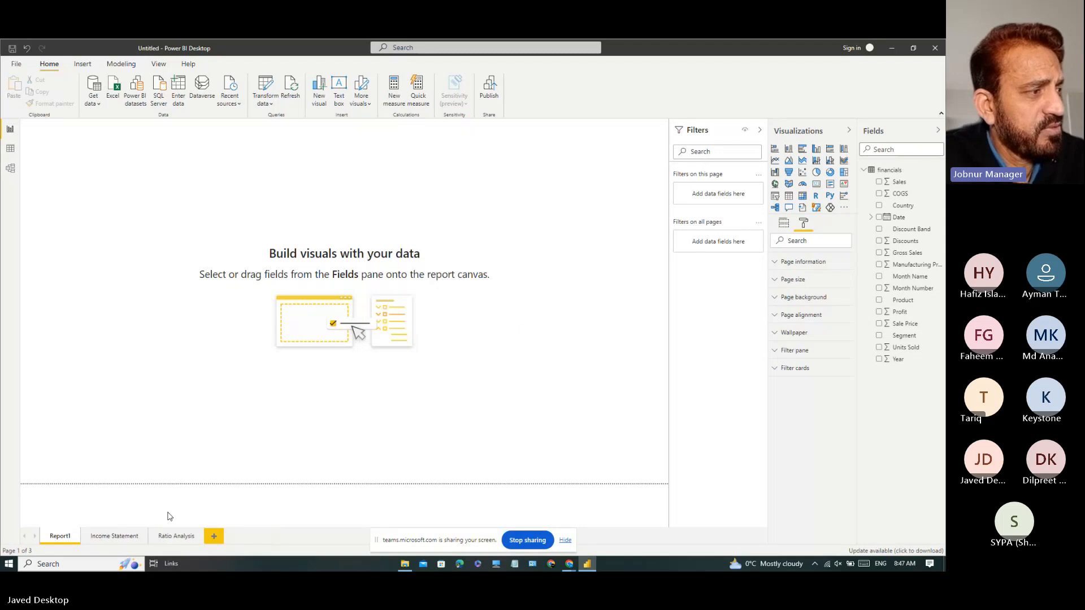
left_click(147, 534)
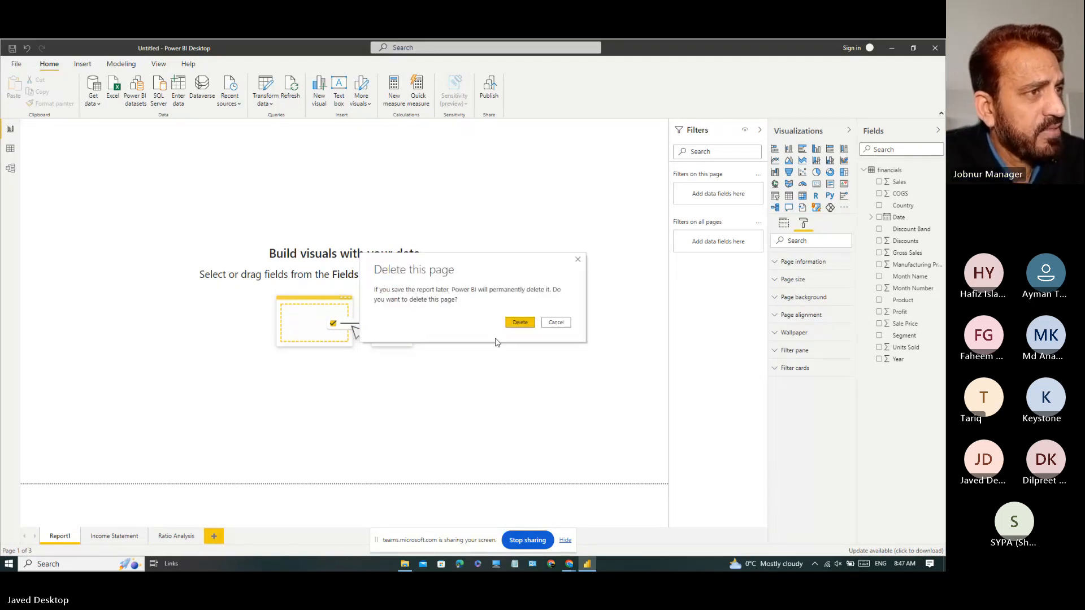
left_click(518, 323)
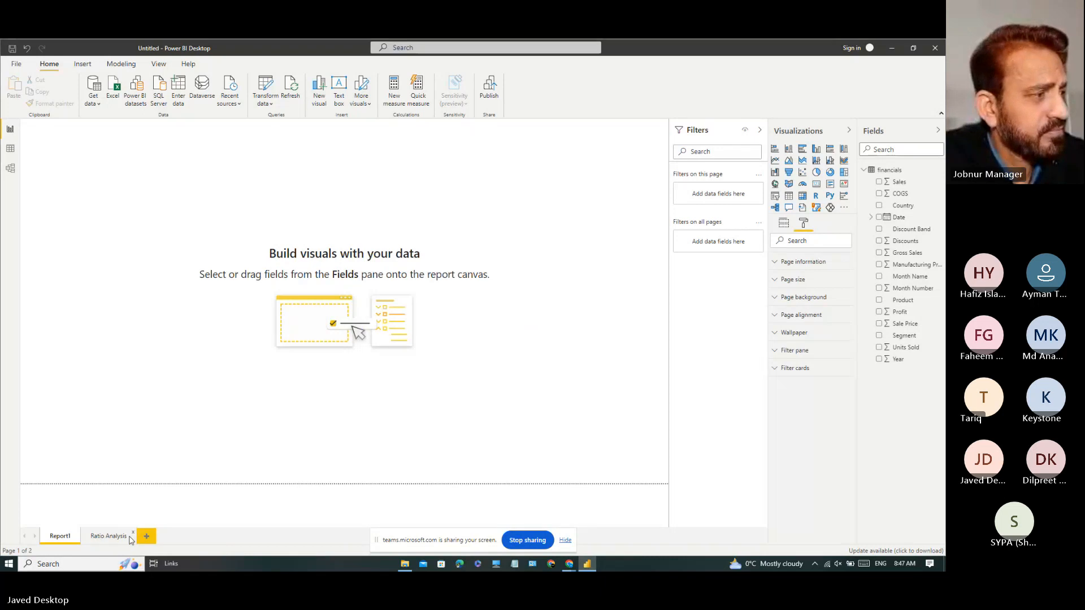
left_click(134, 535)
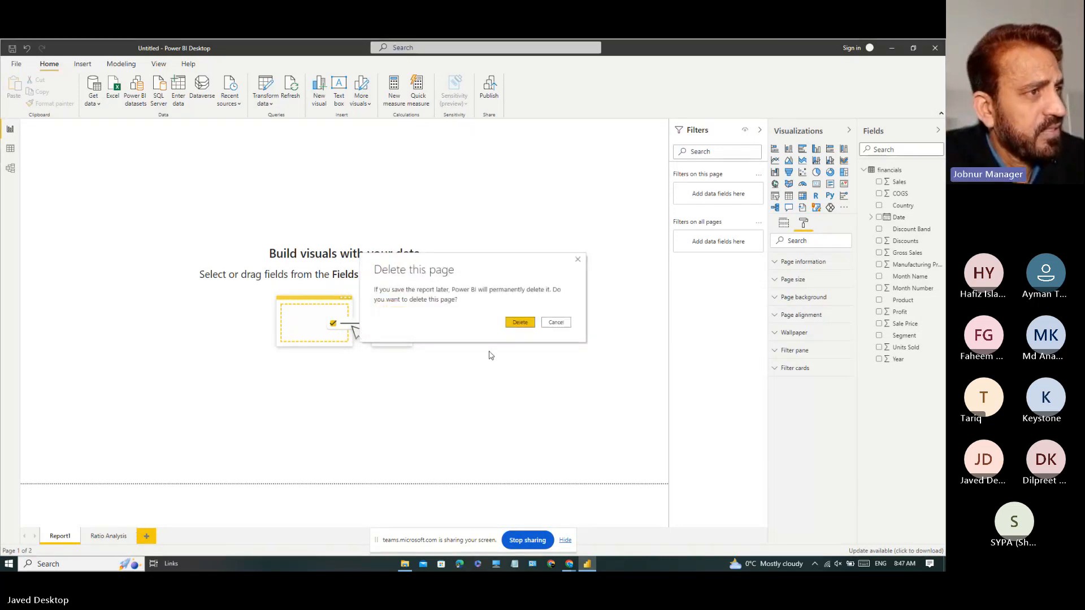
left_click(519, 322)
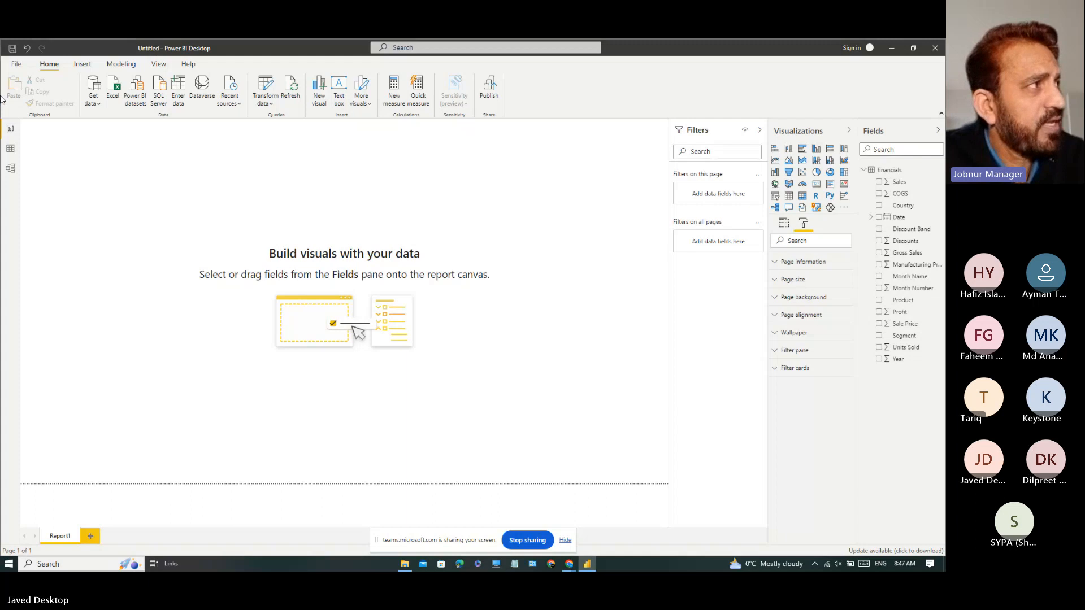
- Save the report as a Power BI file named My First power BI report in the 1. Power BI Course folder
left_click(16, 64)
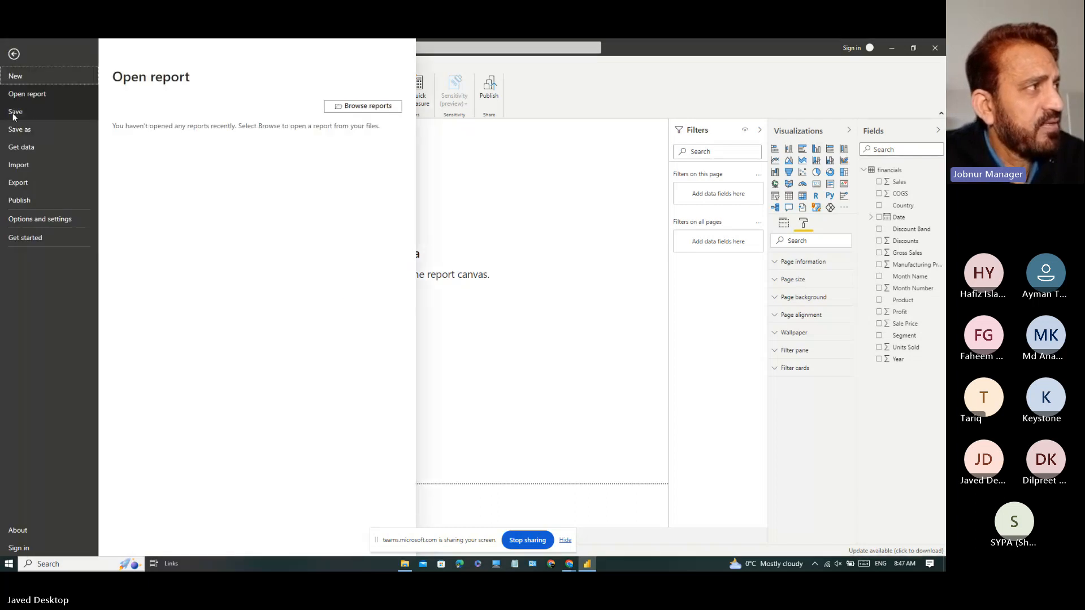
left_click(15, 113)
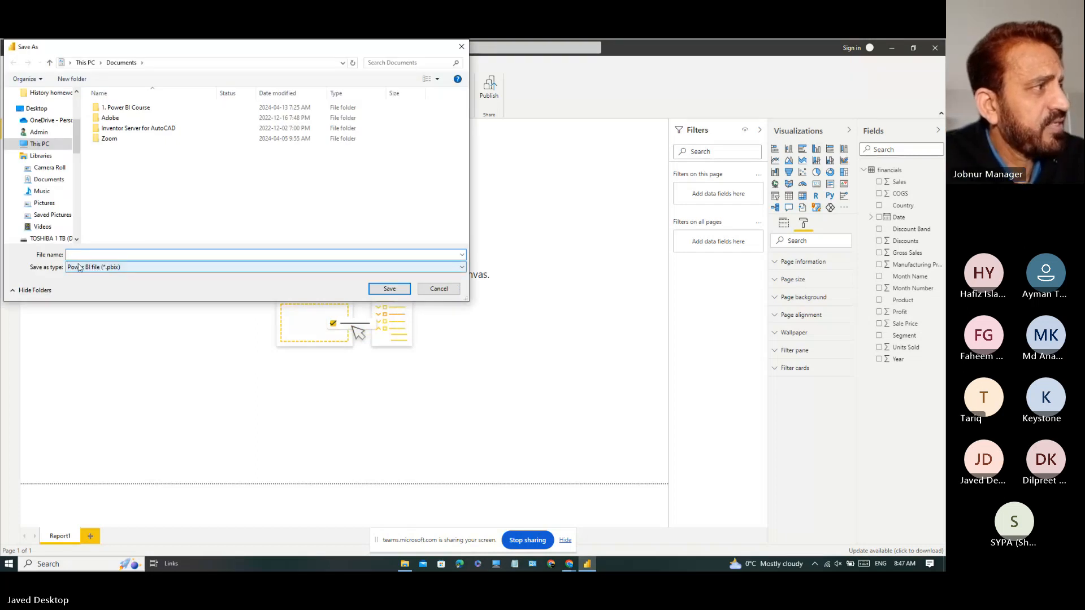
left_click(118, 256)
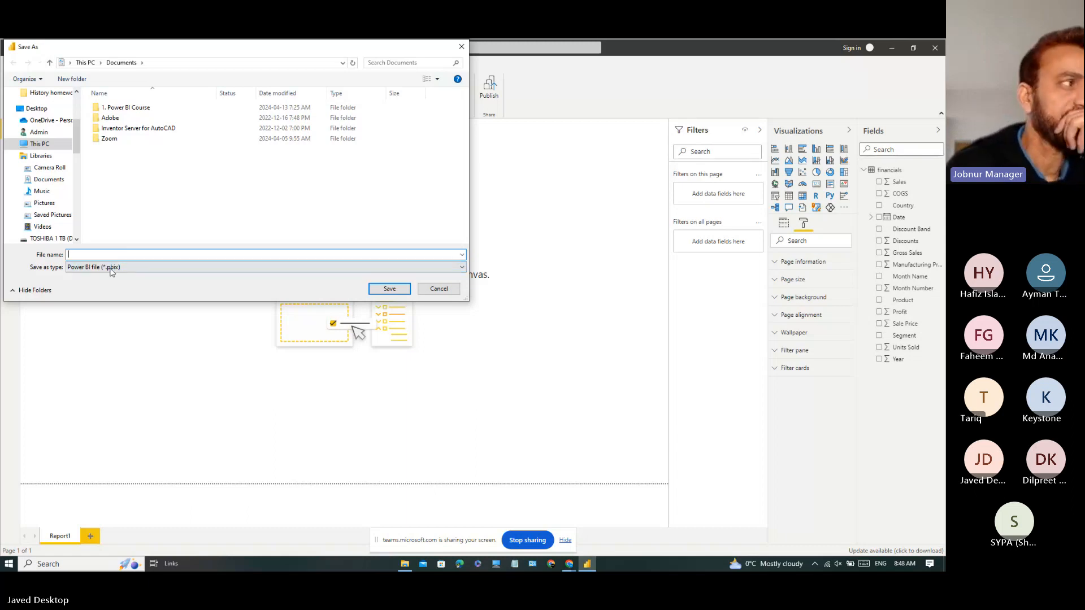
left_click(99, 258)
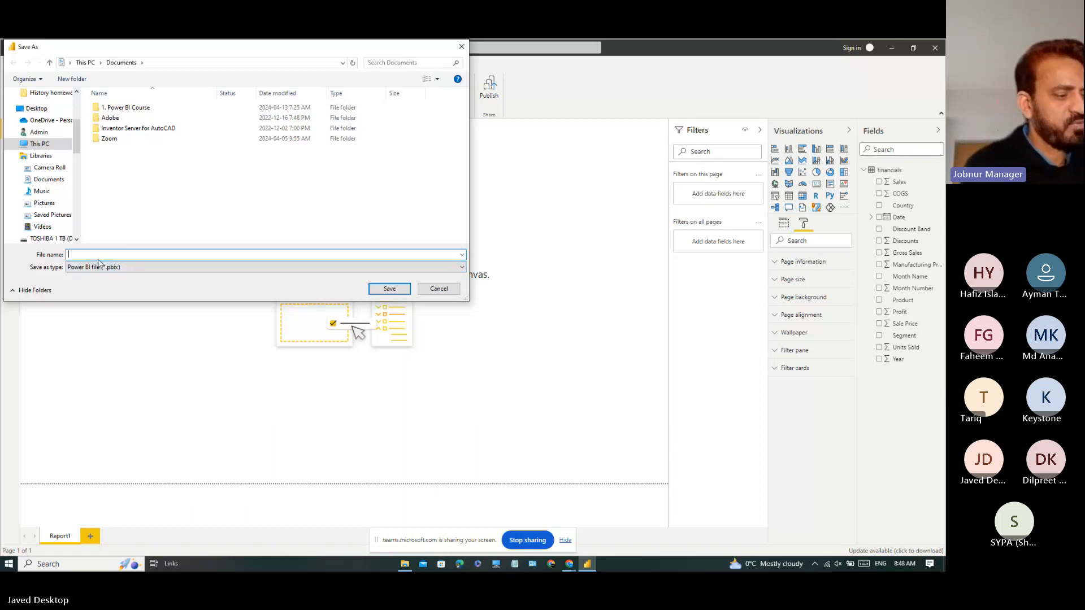
type("My ")
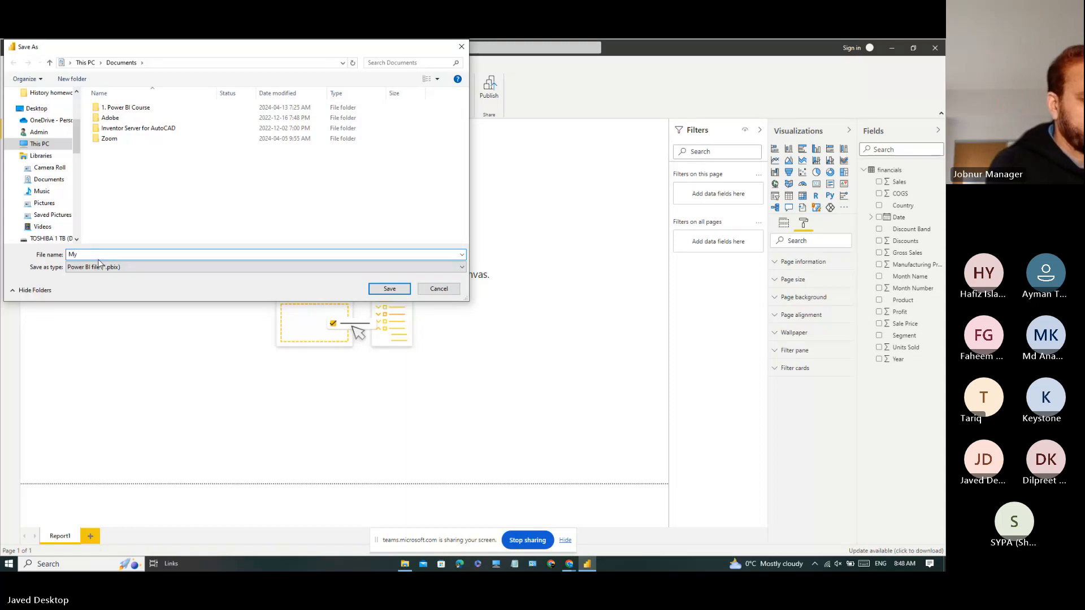
type("First po")
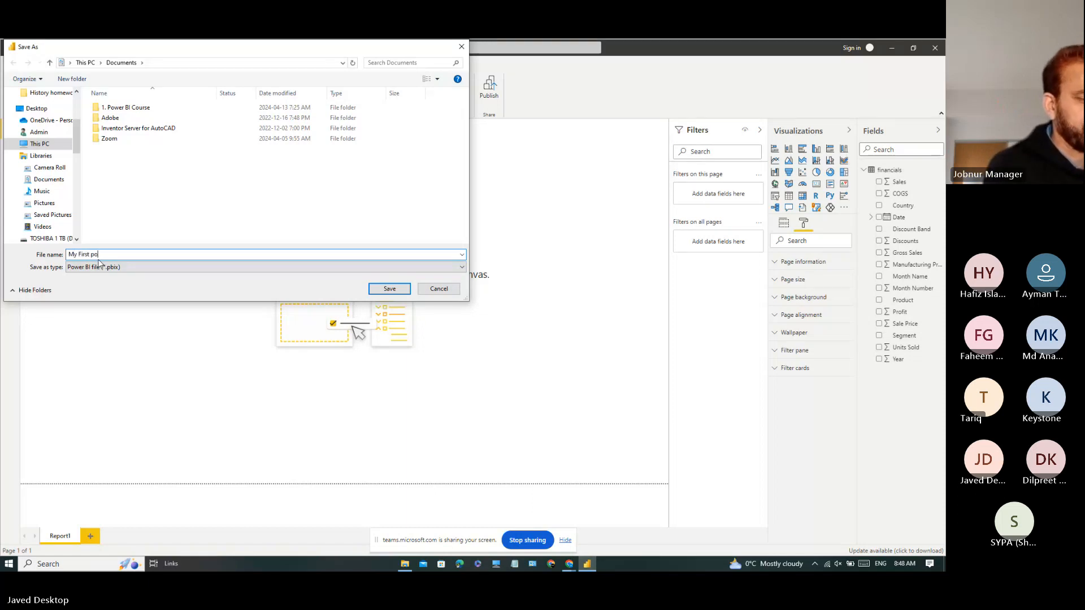
type("wer BI report")
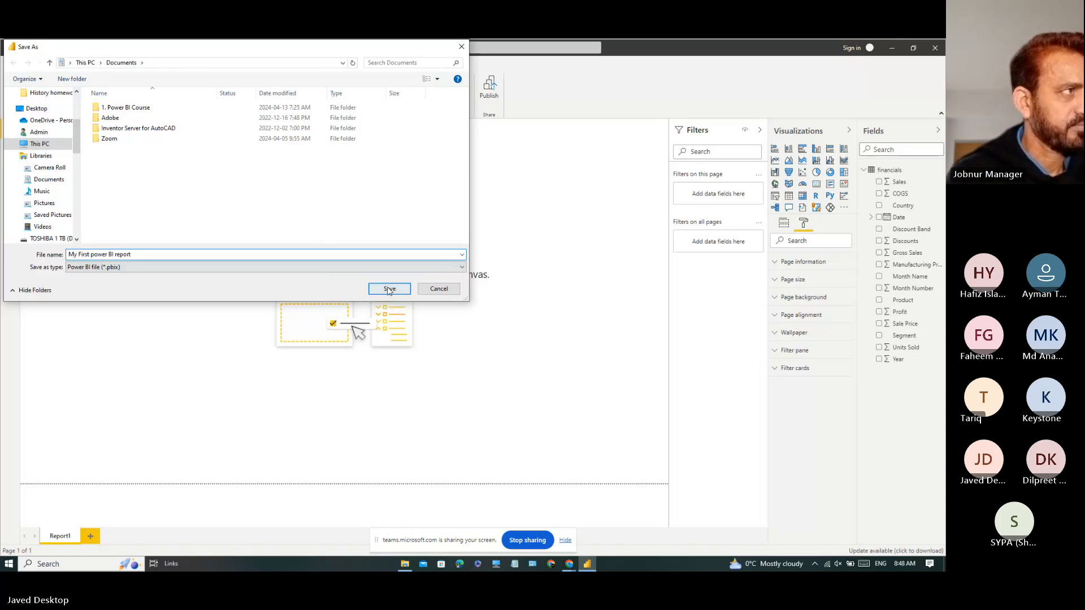
double_click(138, 109)
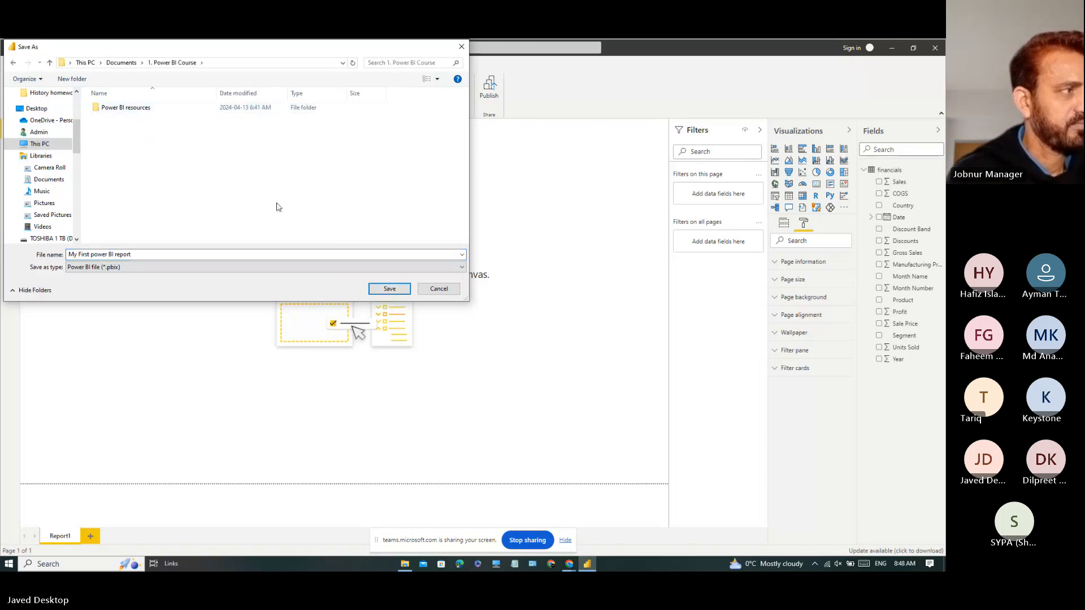
left_click(389, 289)
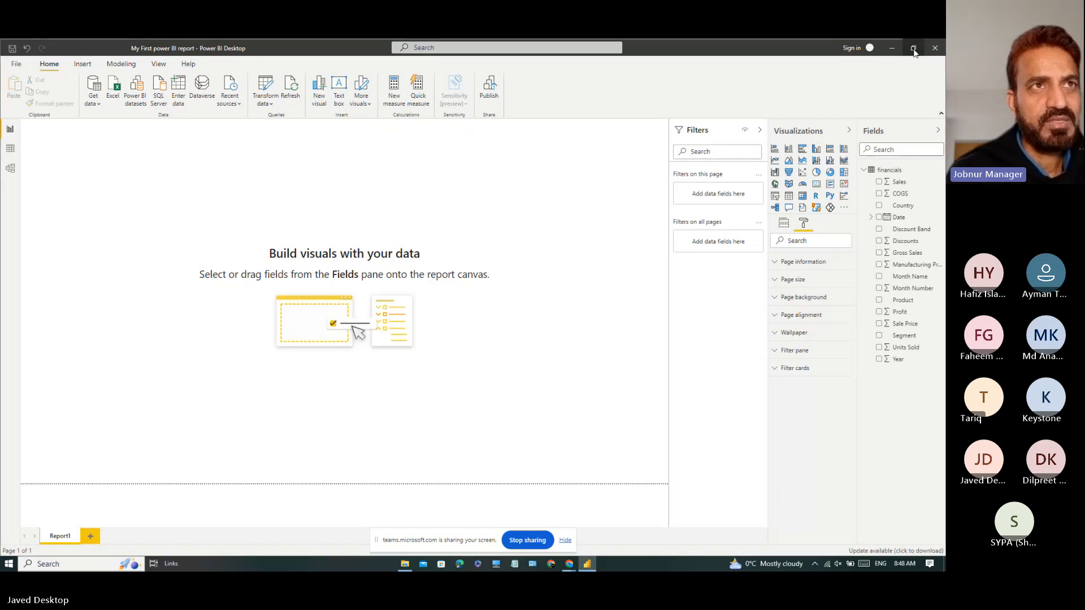
- Close the report, switch to File Explorer, and widen the Type column to view the saved report's file type
left_click(940, 52)
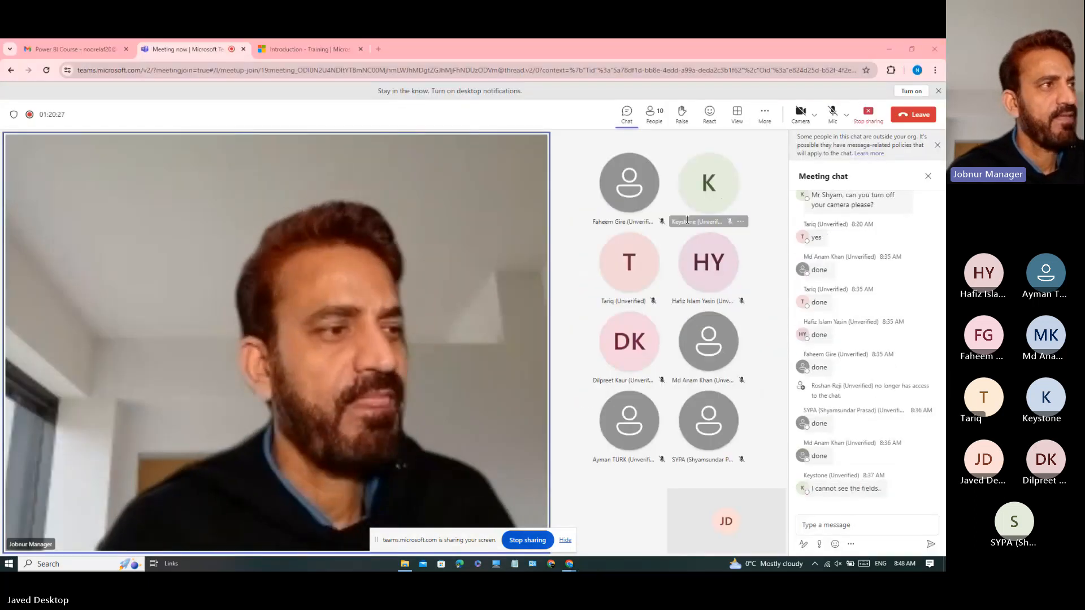
key("alt+Tab")
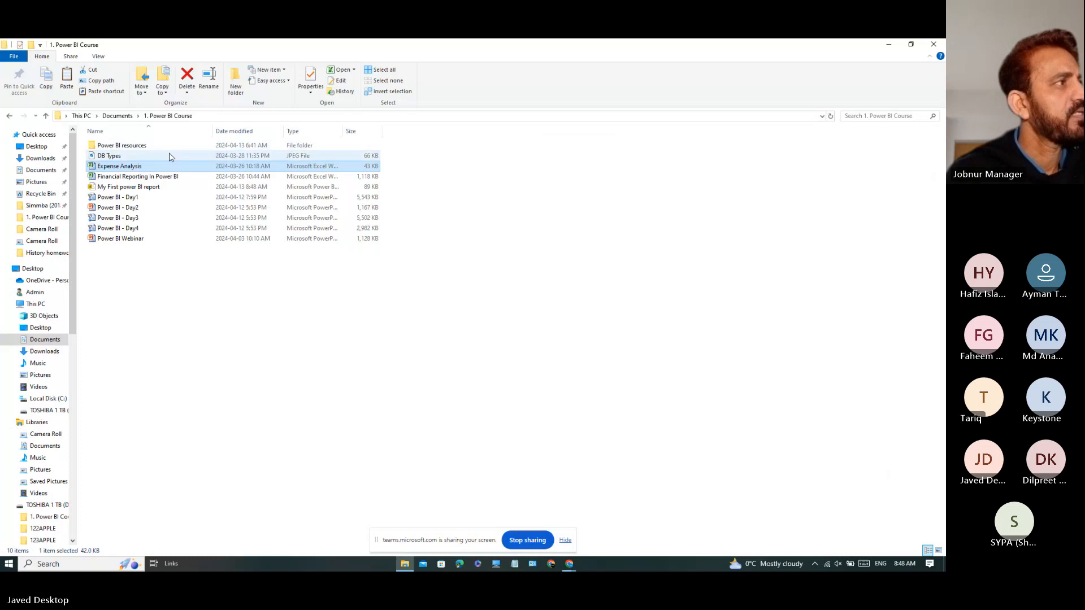
left_click(114, 188)
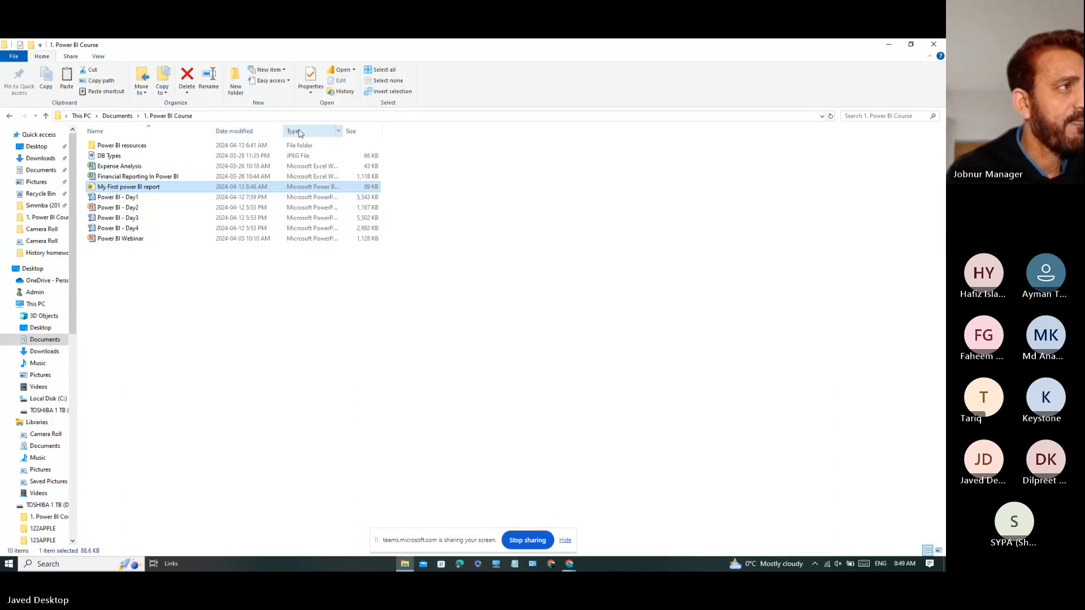
left_click_drag(341, 132, 450, 132)
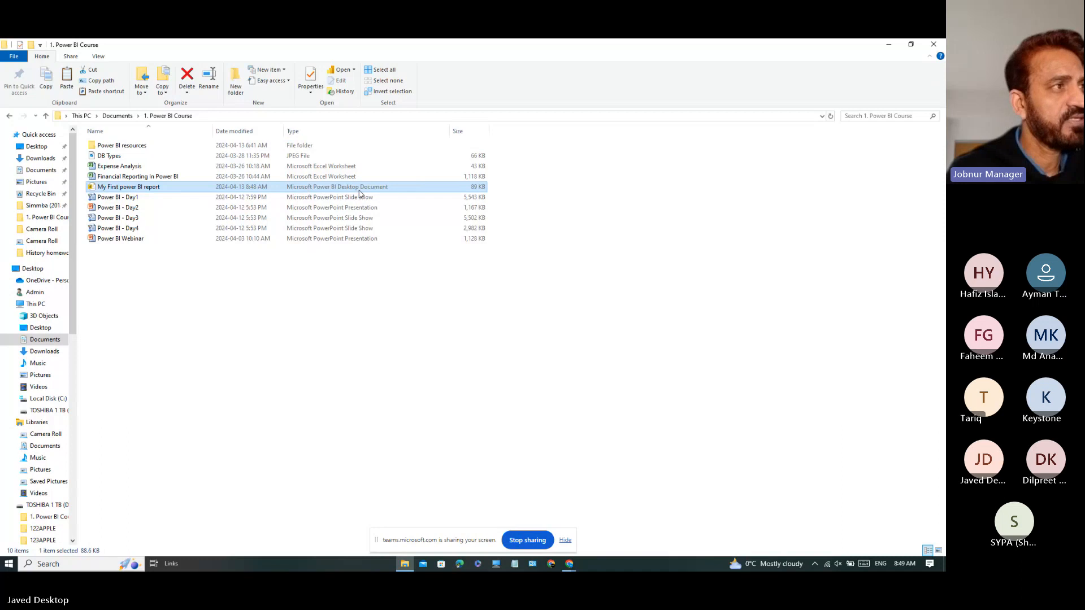
- Check the file extension of My First power BI report in its file properties
right_click(126, 188)
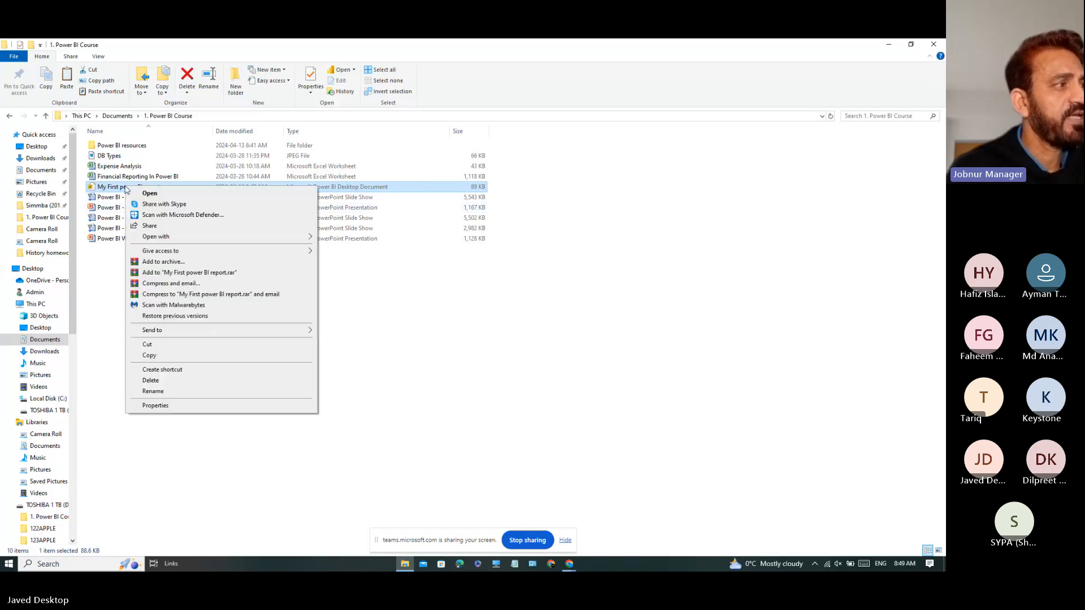
left_click(181, 405)
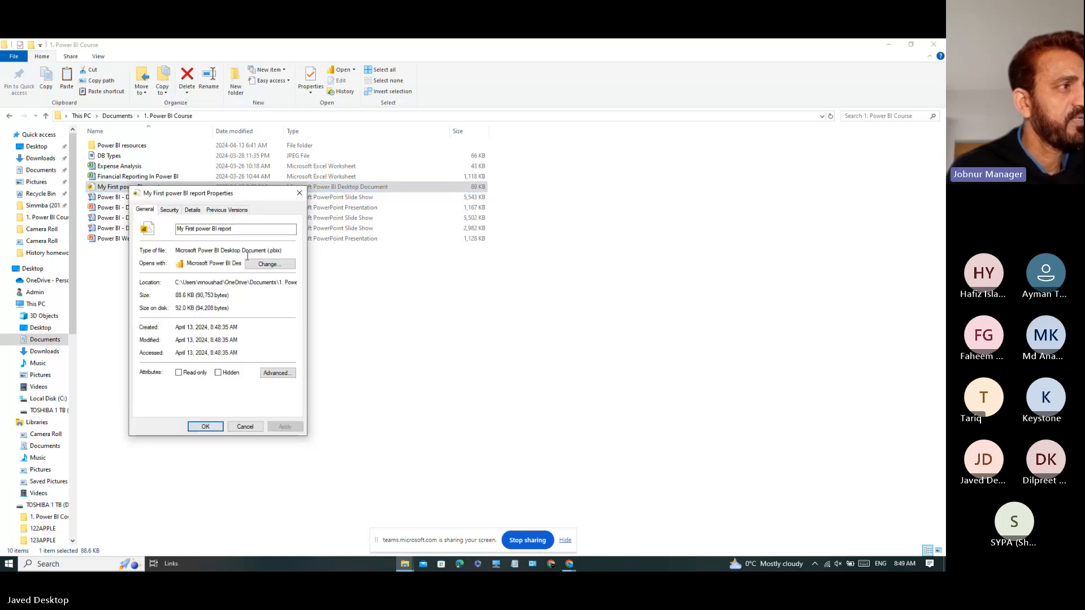
double_click(274, 251)
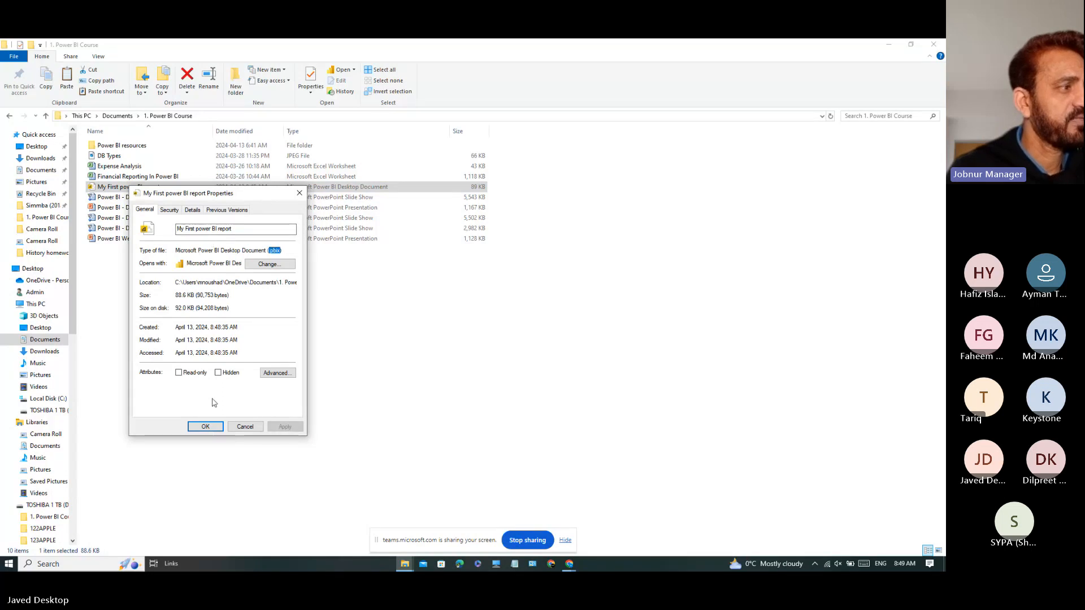
left_click(205, 426)
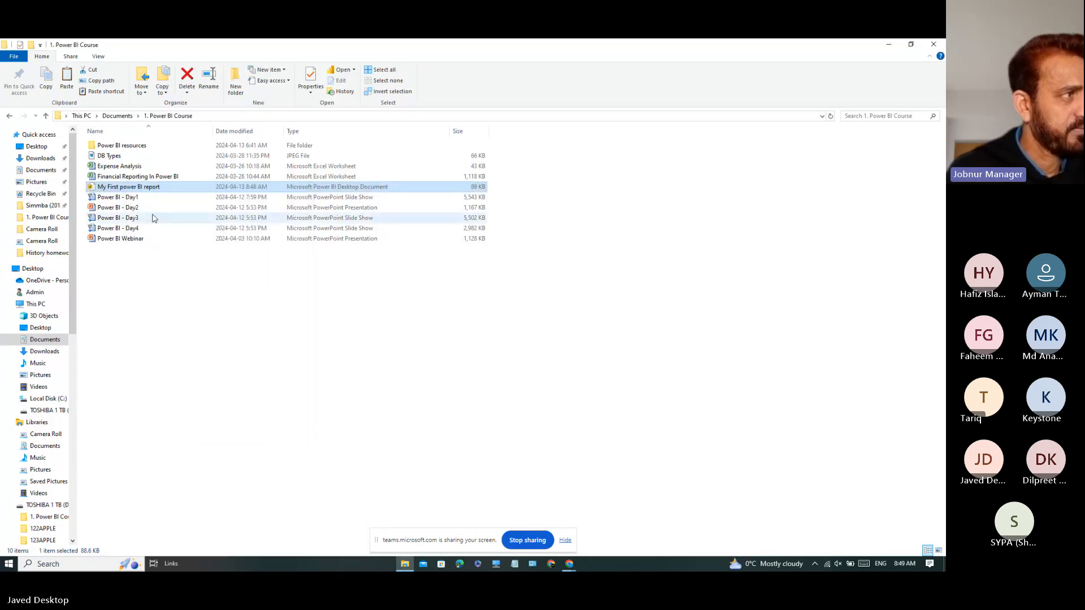
- Reopen My First power BI report in Power BI Desktop, dismiss the mobile layout introduction, and expand the financials table's fields
double_click(157, 188)
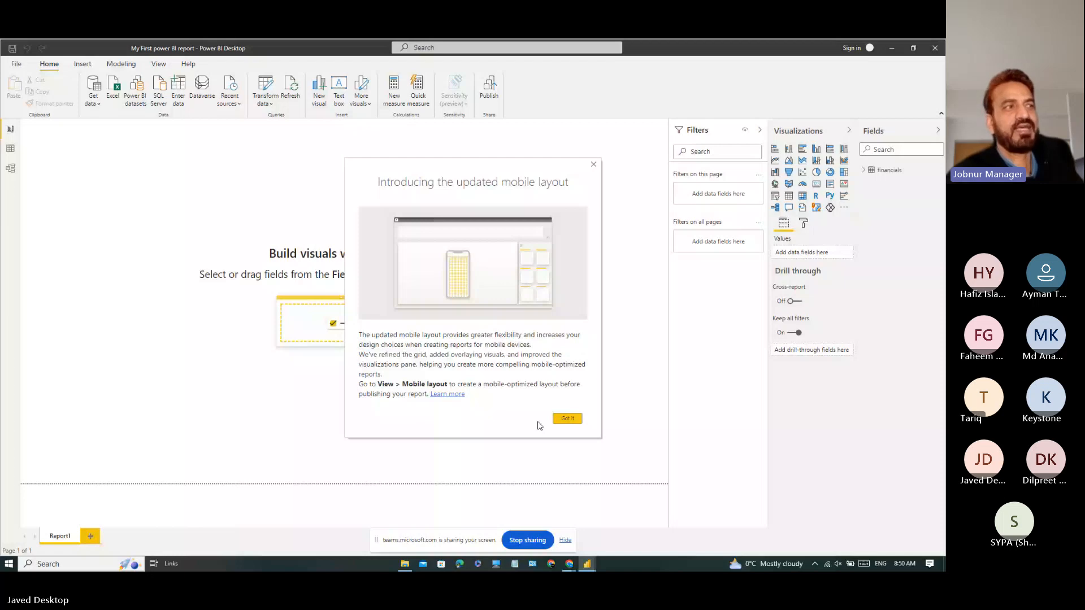
left_click(567, 418)
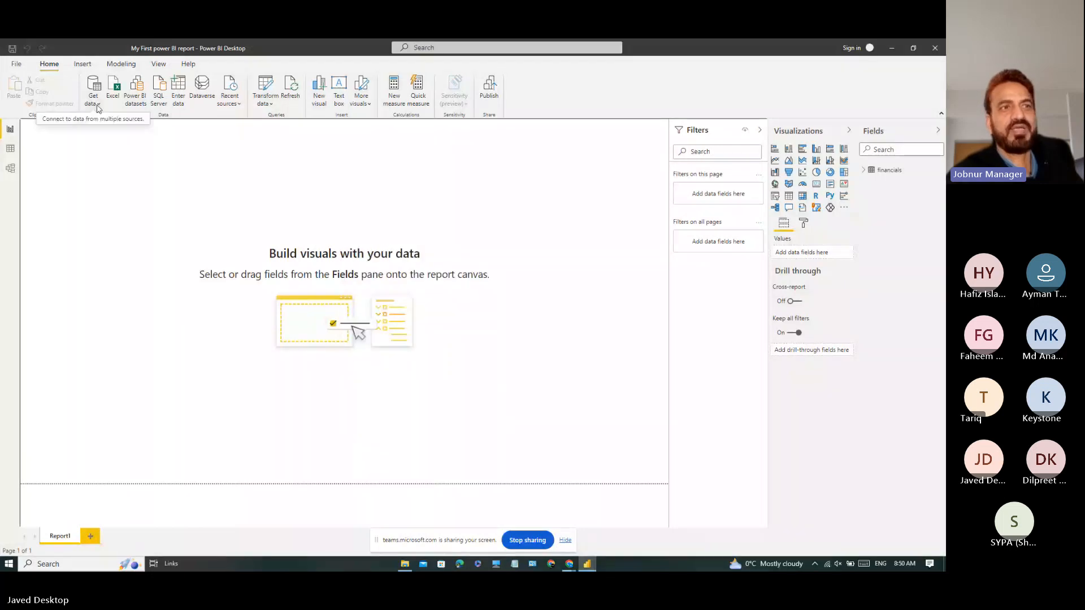
left_click(906, 174)
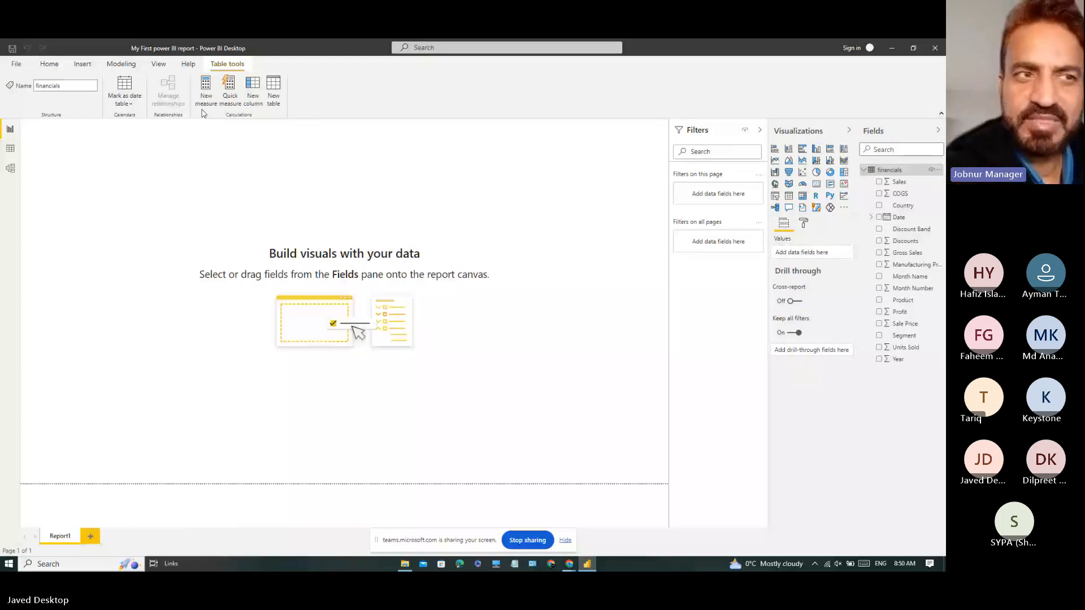
- Close the report, reopen My First power BI report from the 1. Power BI Course folder, and expand the financials table's fields
left_click(460, 204)
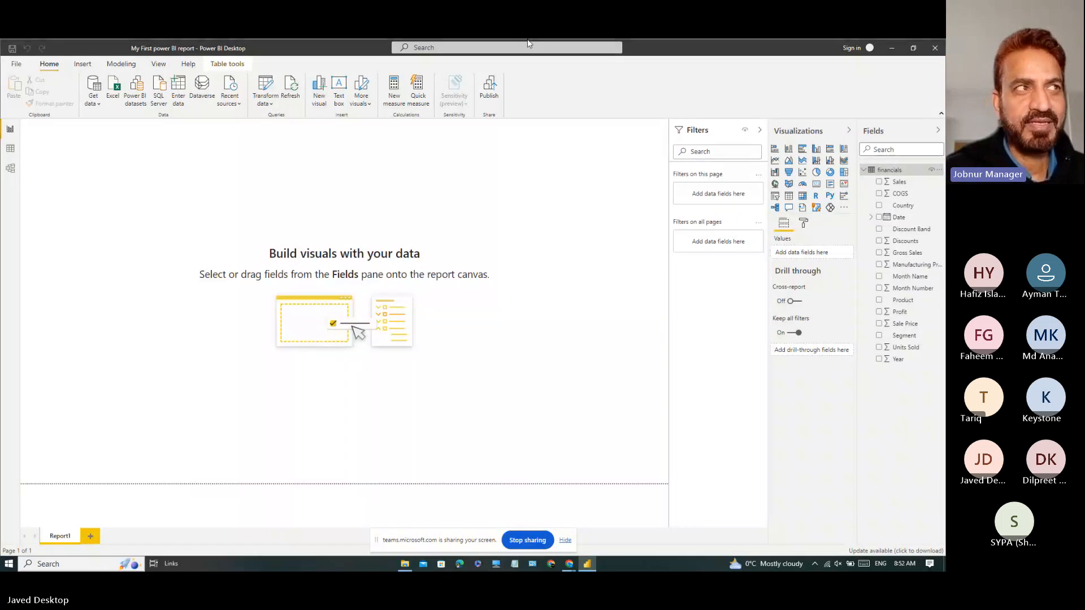
left_click(935, 49)
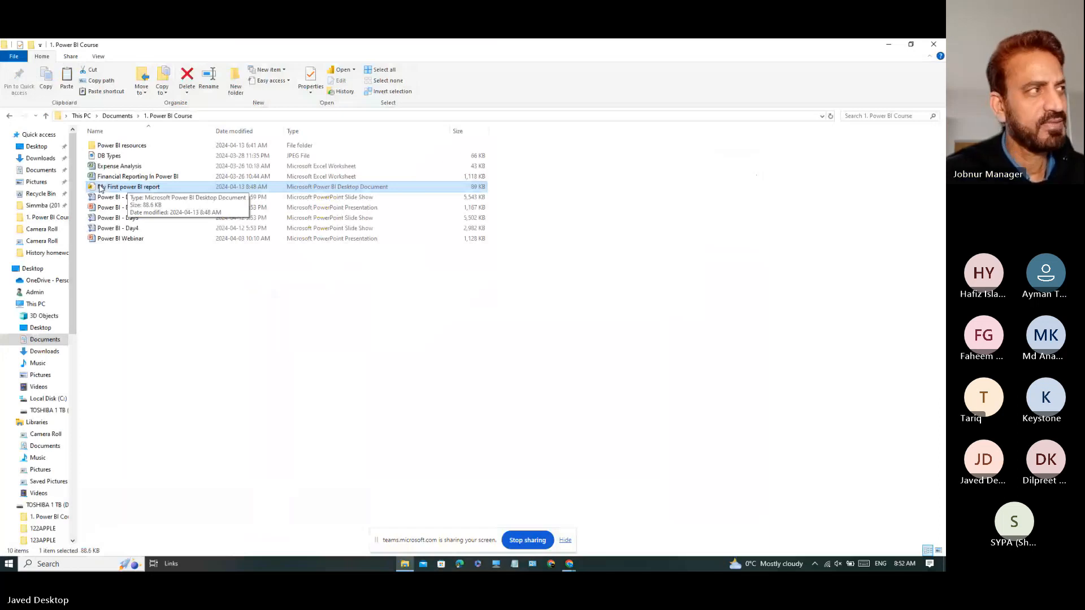
left_click(108, 256)
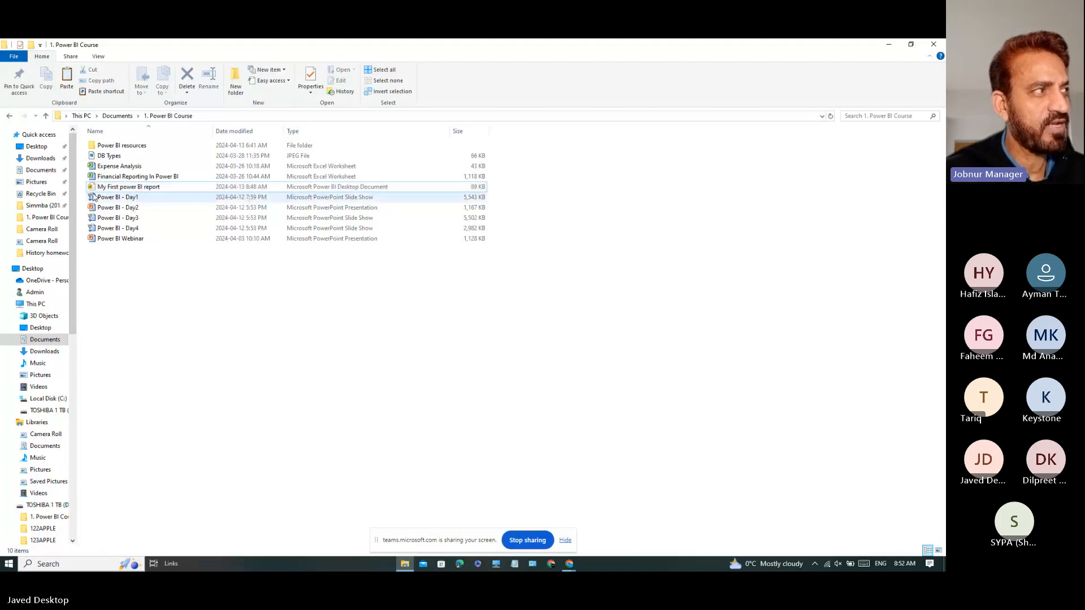
left_click(117, 189)
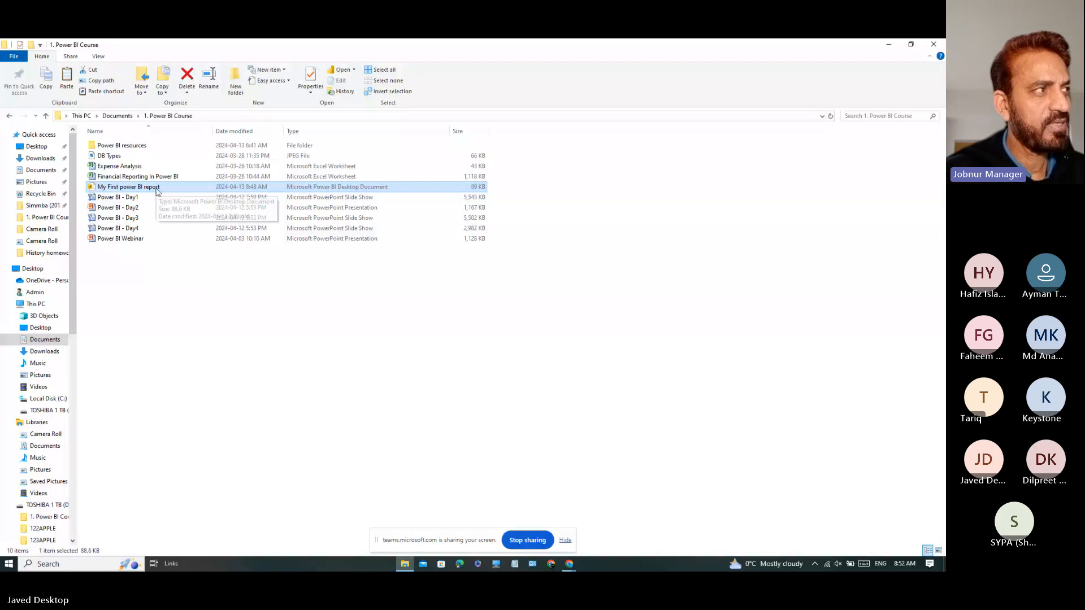
double_click(133, 188)
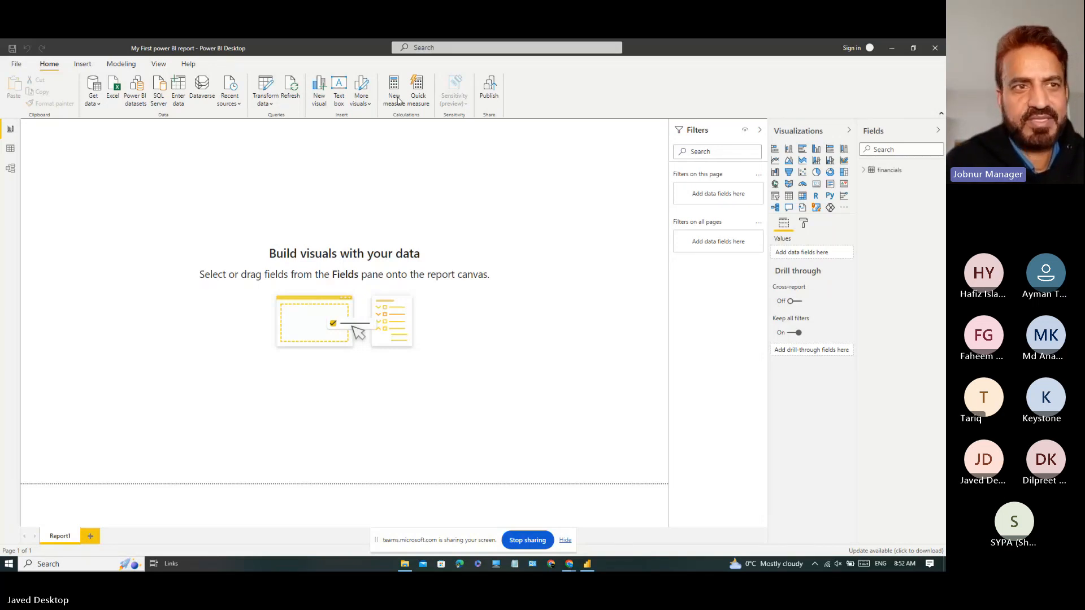
left_click(863, 169)
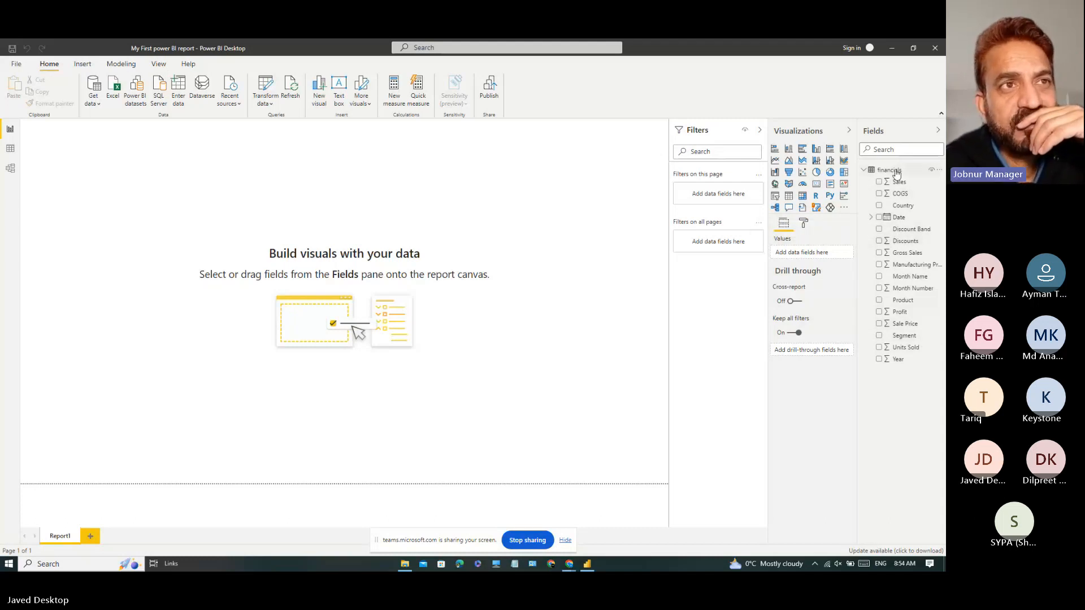
- Check the data types of the Sales, Country and Date fields, and view the data type options available for Date
left_click(902, 185)
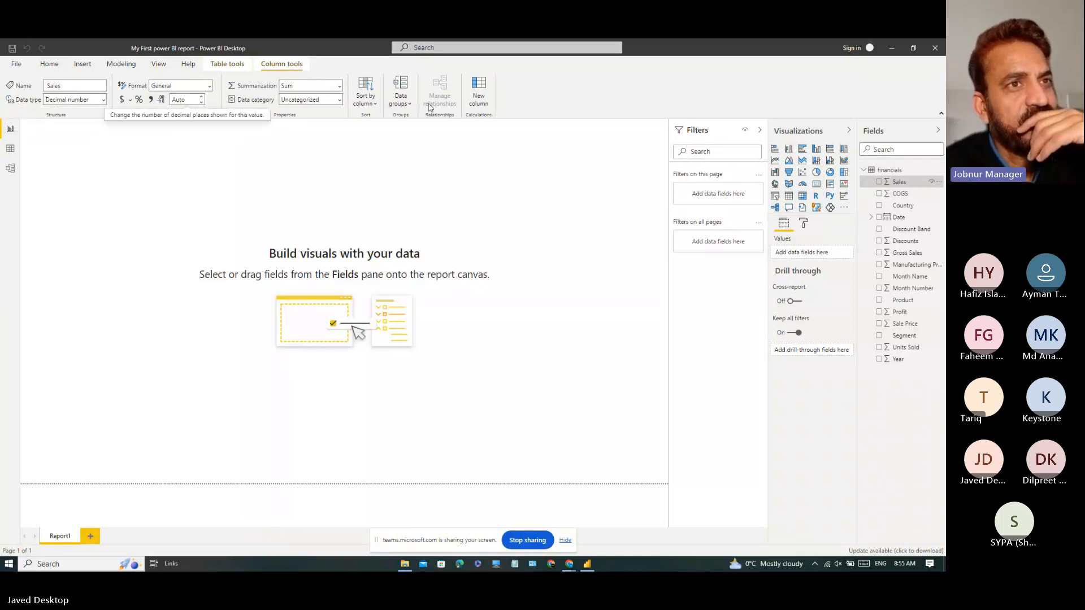
left_click(904, 207)
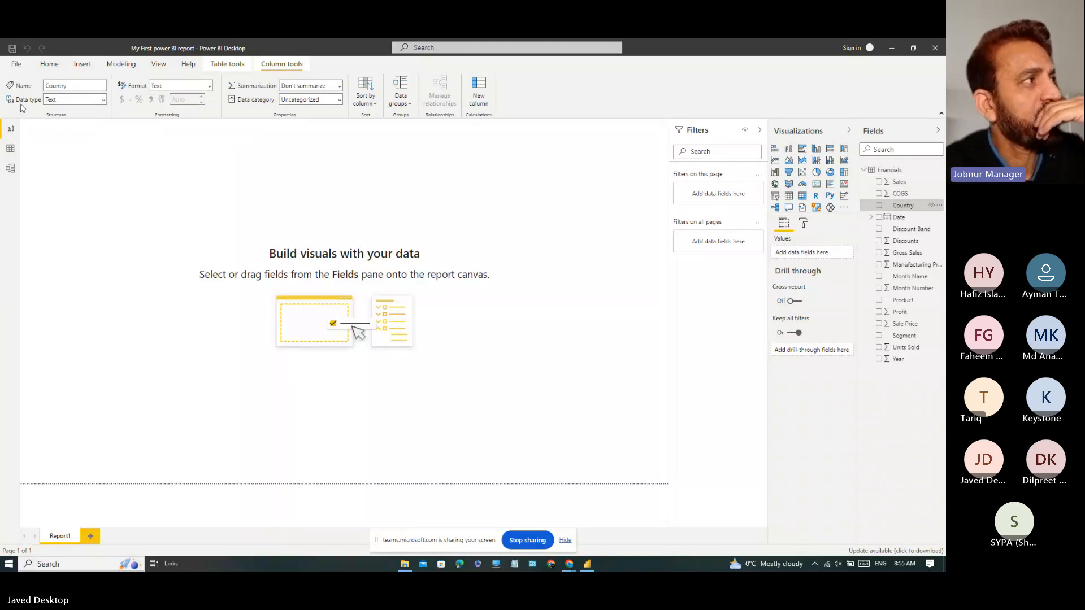
left_click(58, 98)
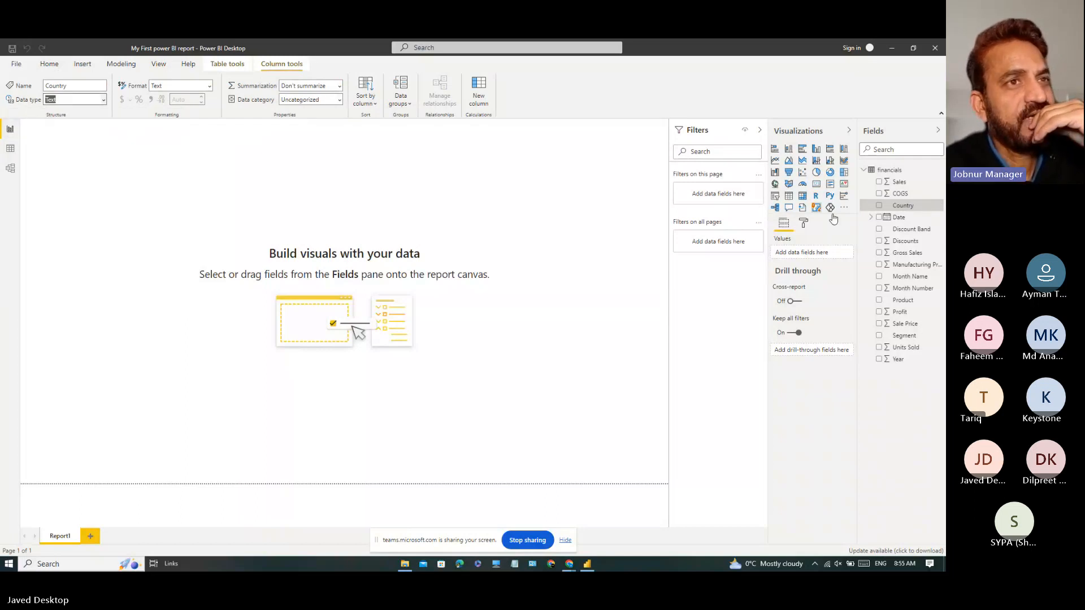
left_click(909, 219)
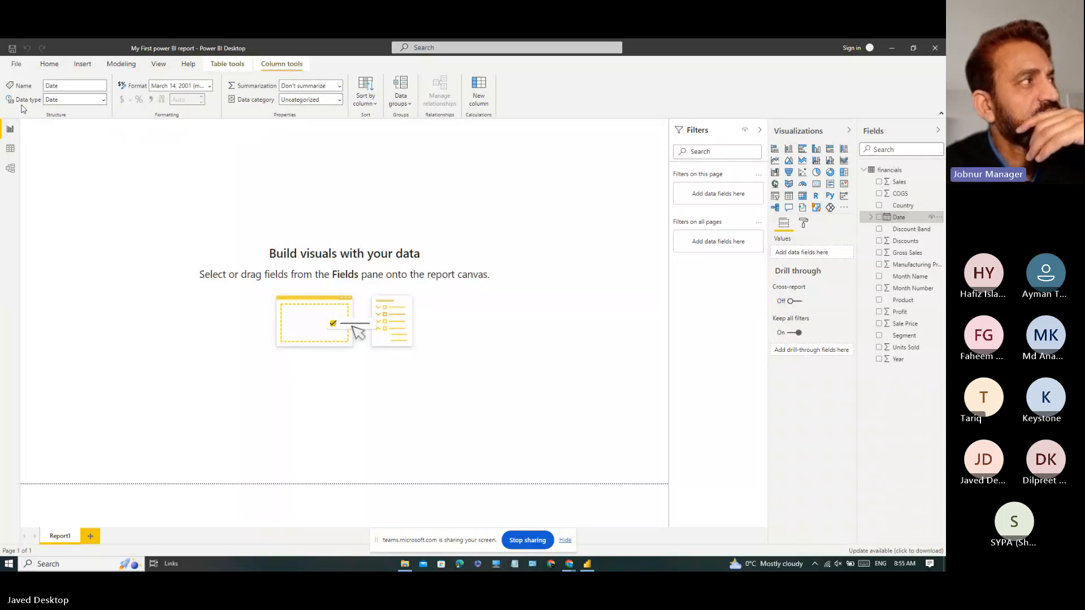
left_click(104, 101)
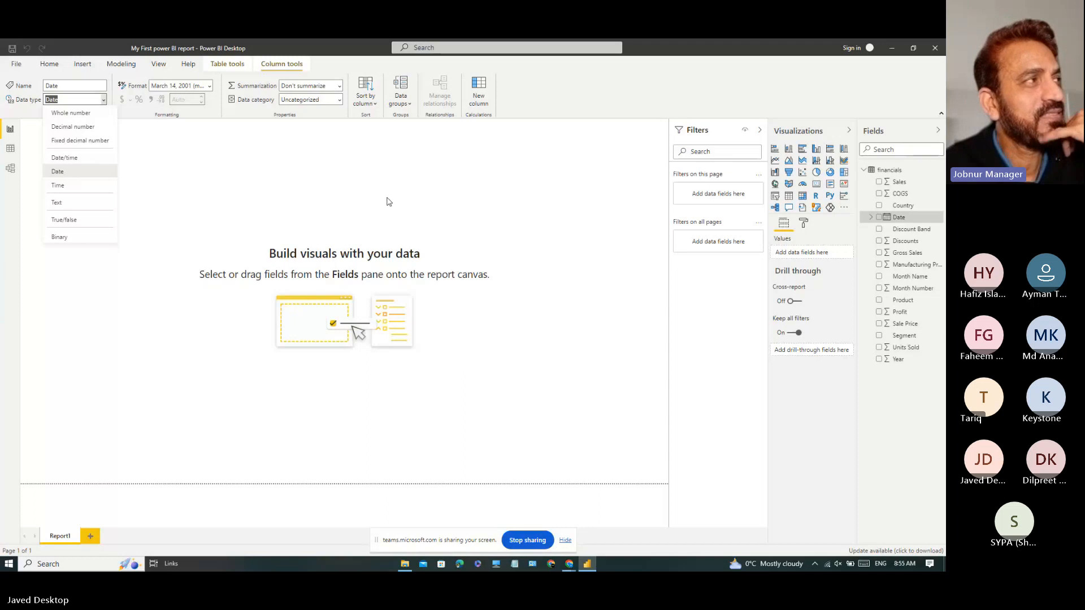
left_click(329, 169)
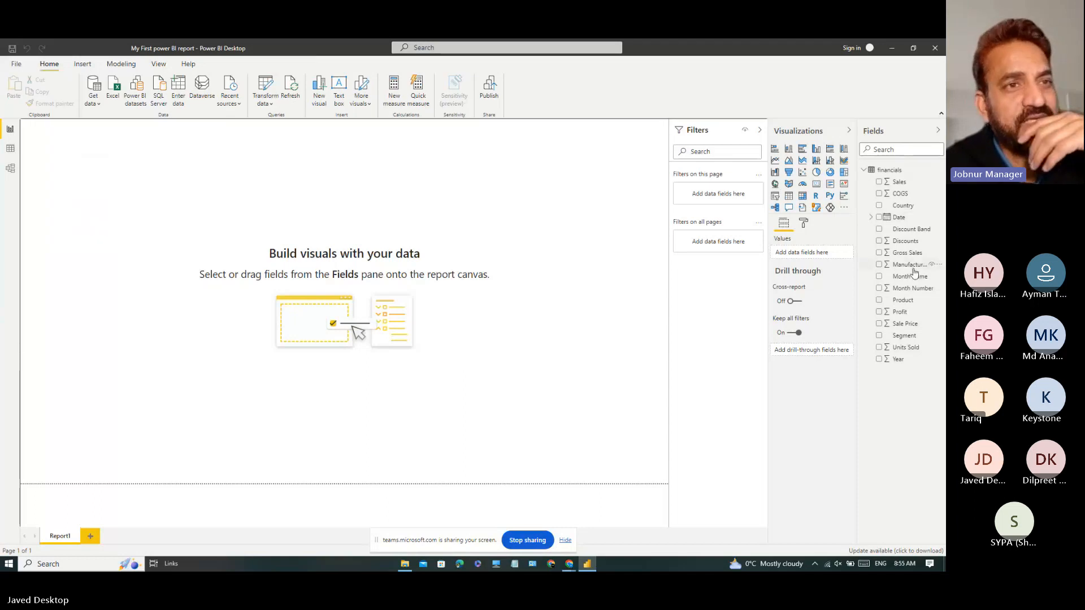
- Compare the data type and summarization settings of the COGS, Country and Month Number fields
left_click(899, 195)
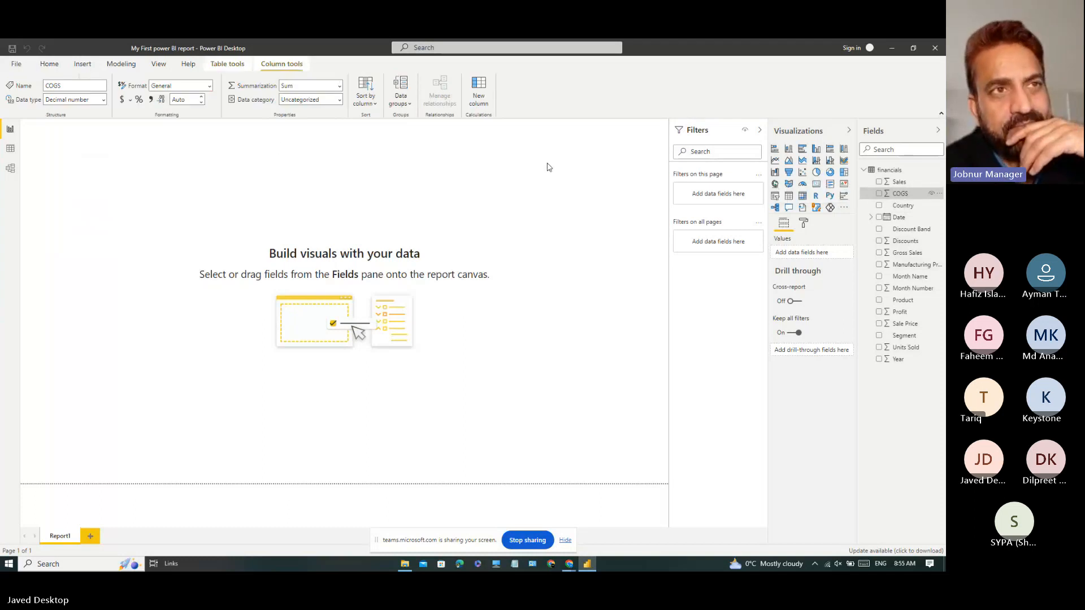
left_click(901, 208)
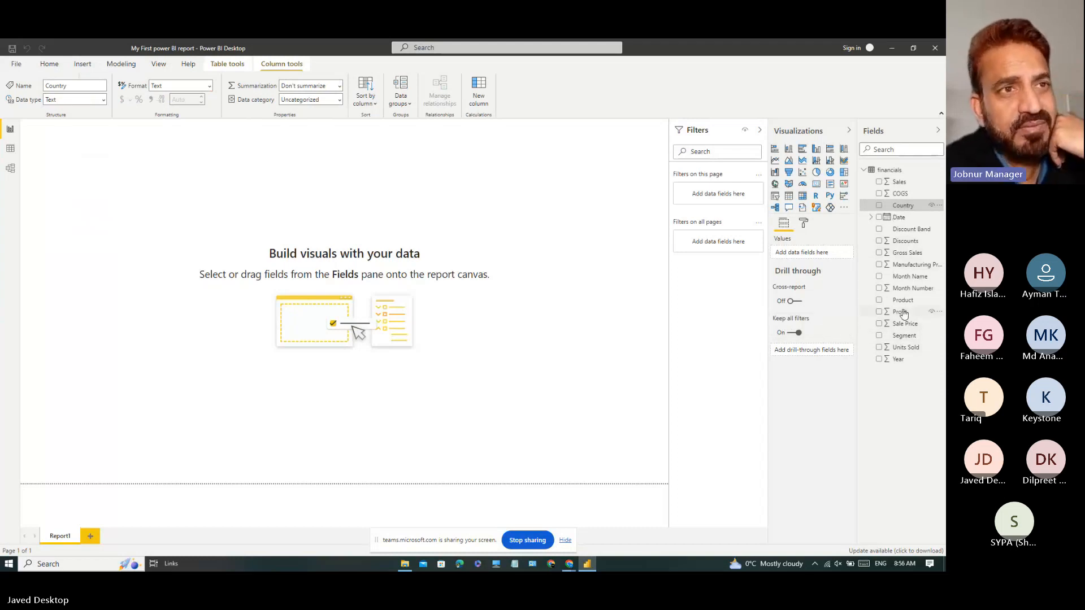
left_click(908, 289)
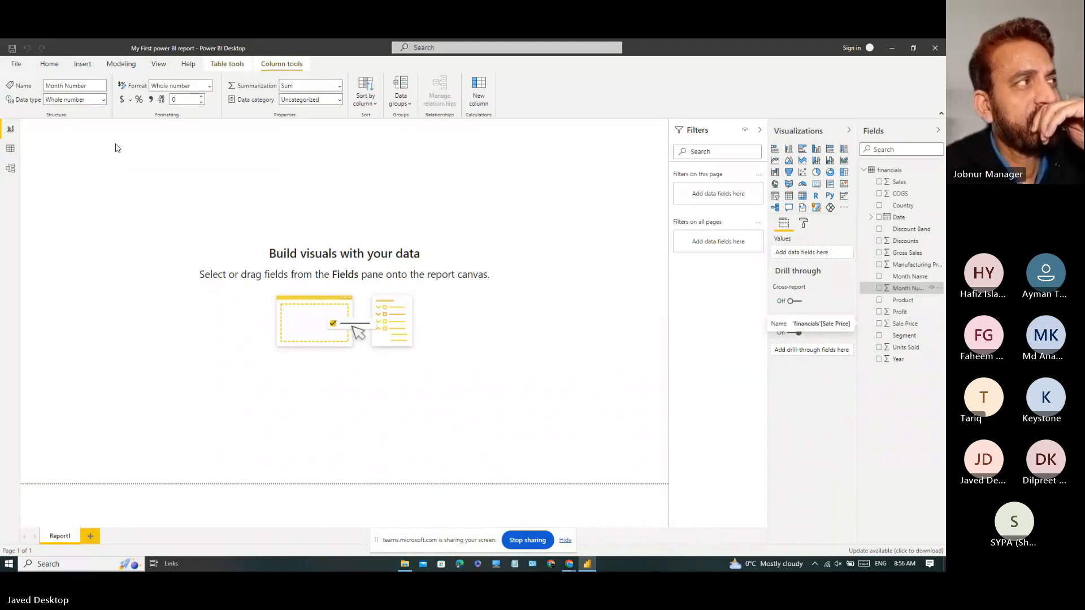
- Show the financials table in Data view and inspect the column properties of Month Number, Date, Month Name and Year
left_click(9, 150)
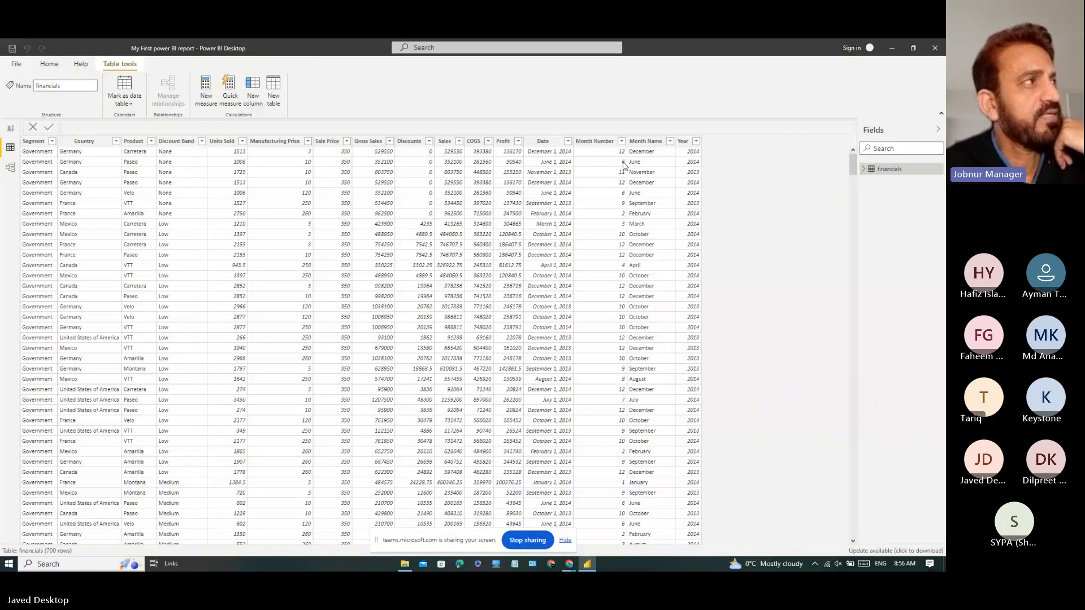
left_click(621, 288)
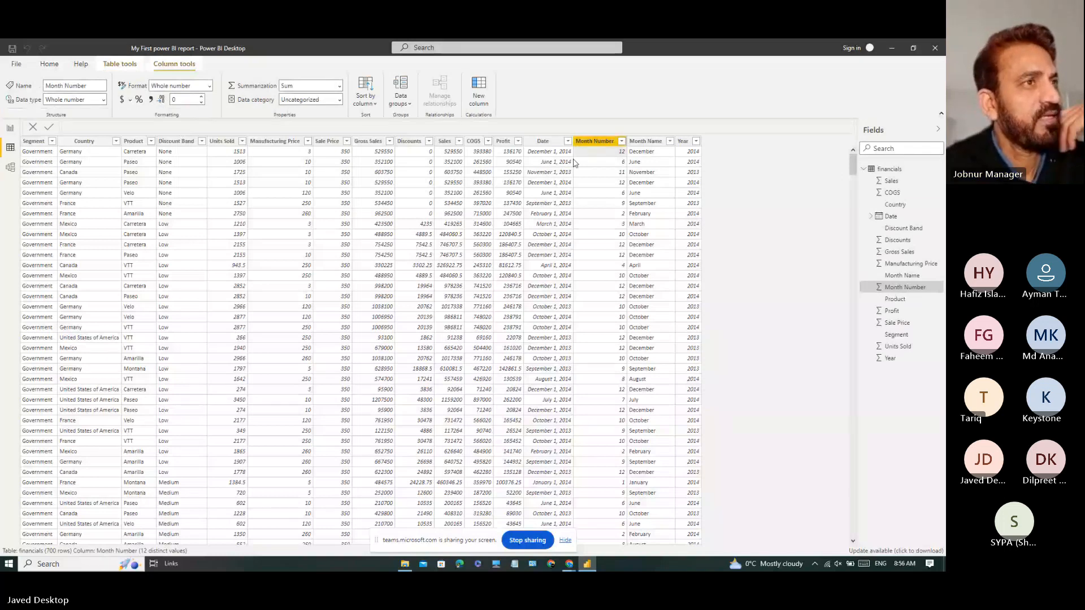
left_click(540, 154)
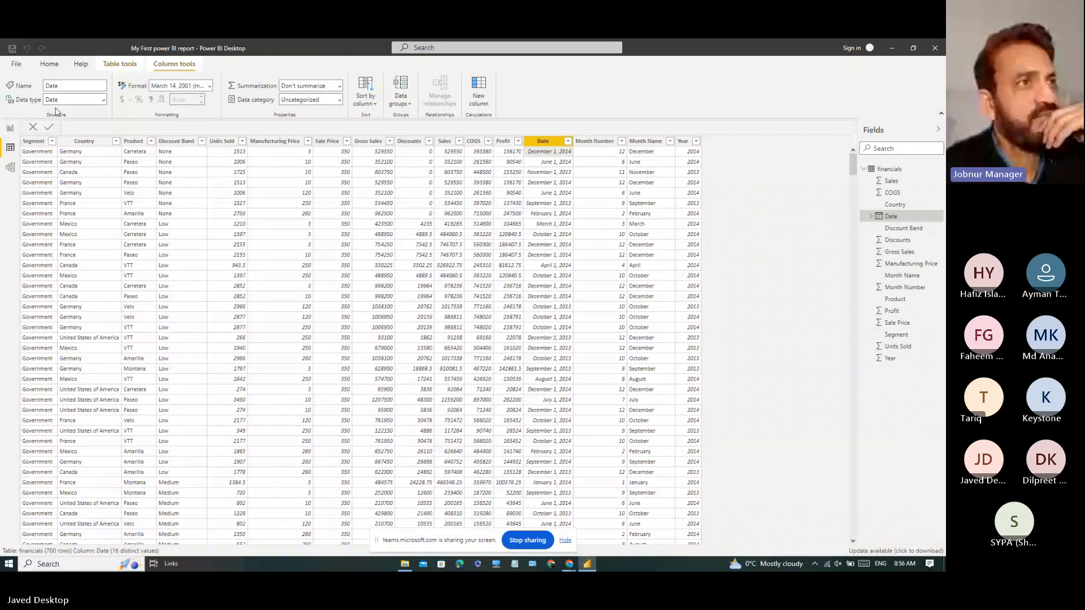
left_click(651, 156)
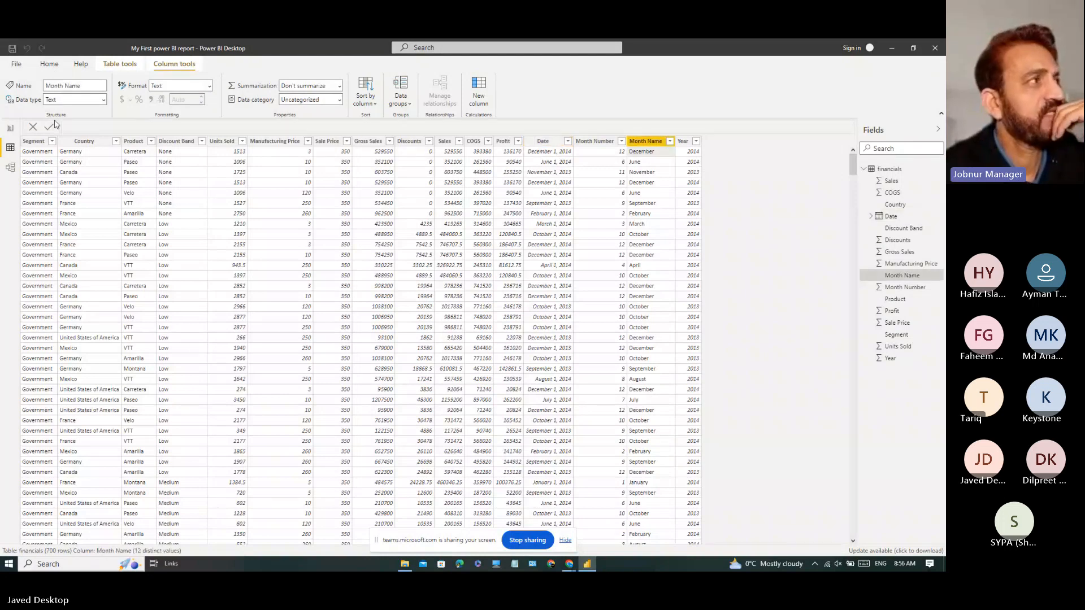
left_click(692, 153)
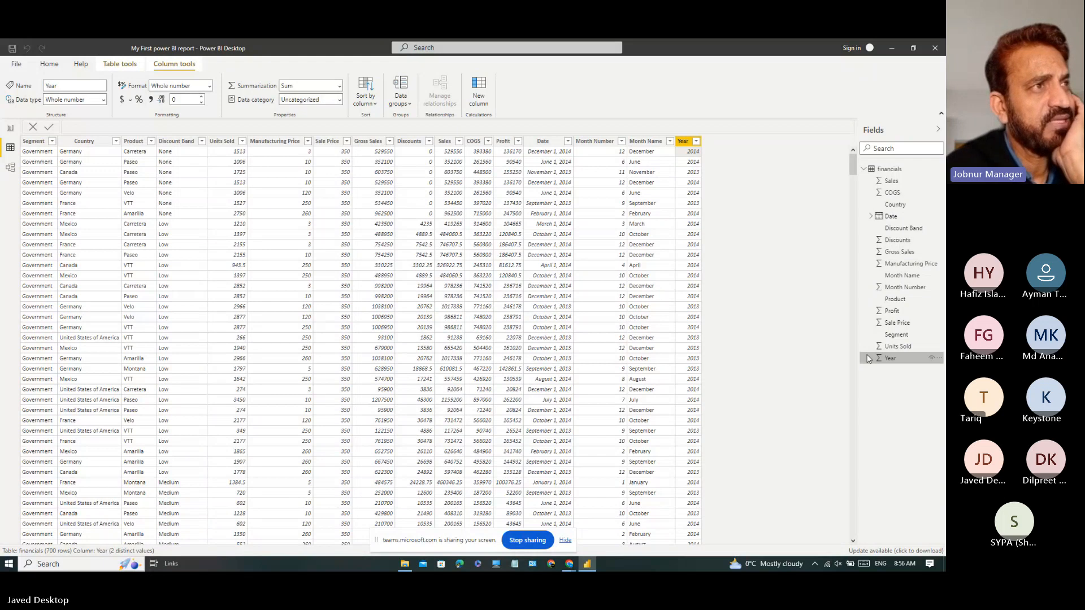
- Change the Month Number column's data type to Text and check its summarization setting
left_click(607, 155)
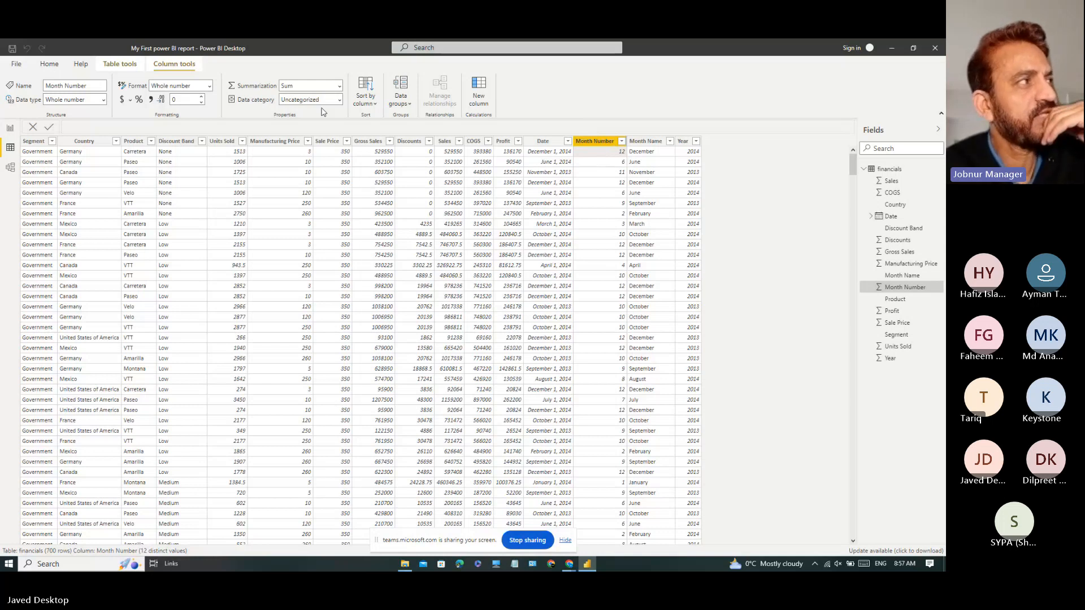
left_click(104, 100)
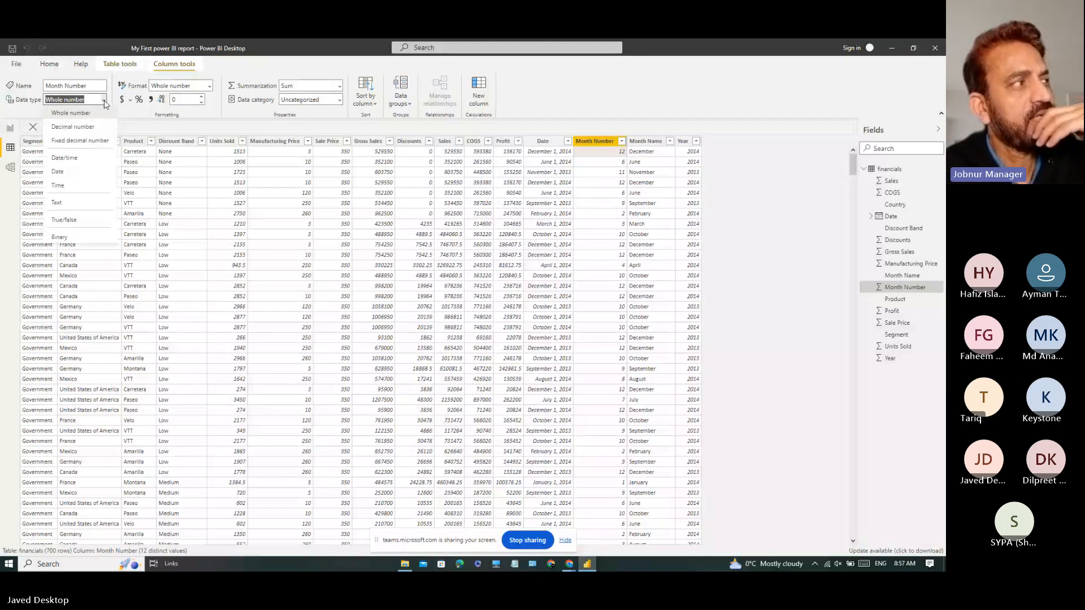
left_click(65, 203)
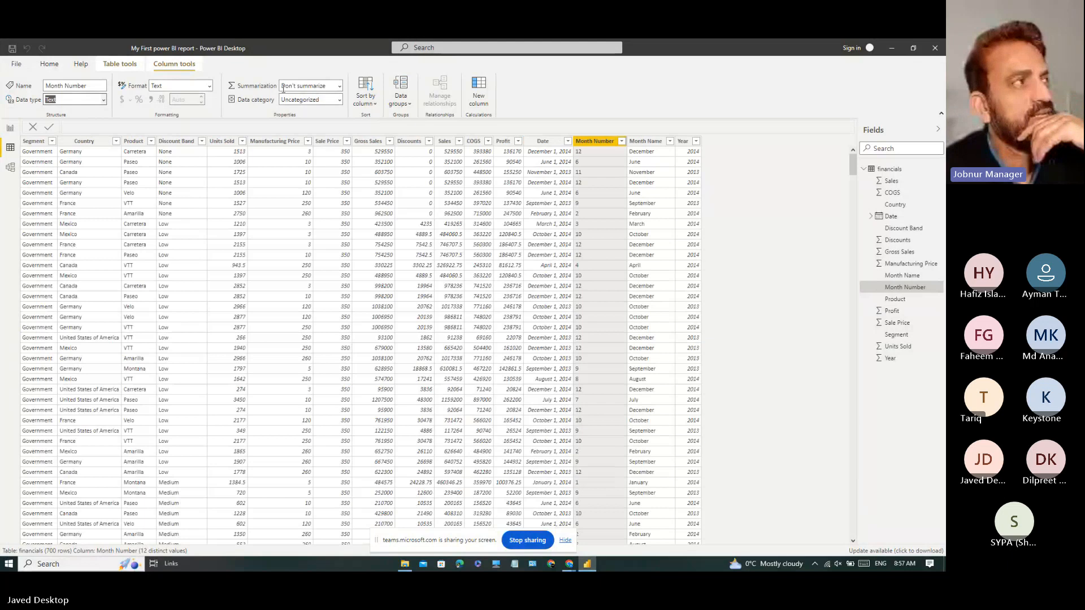
left_click(283, 89)
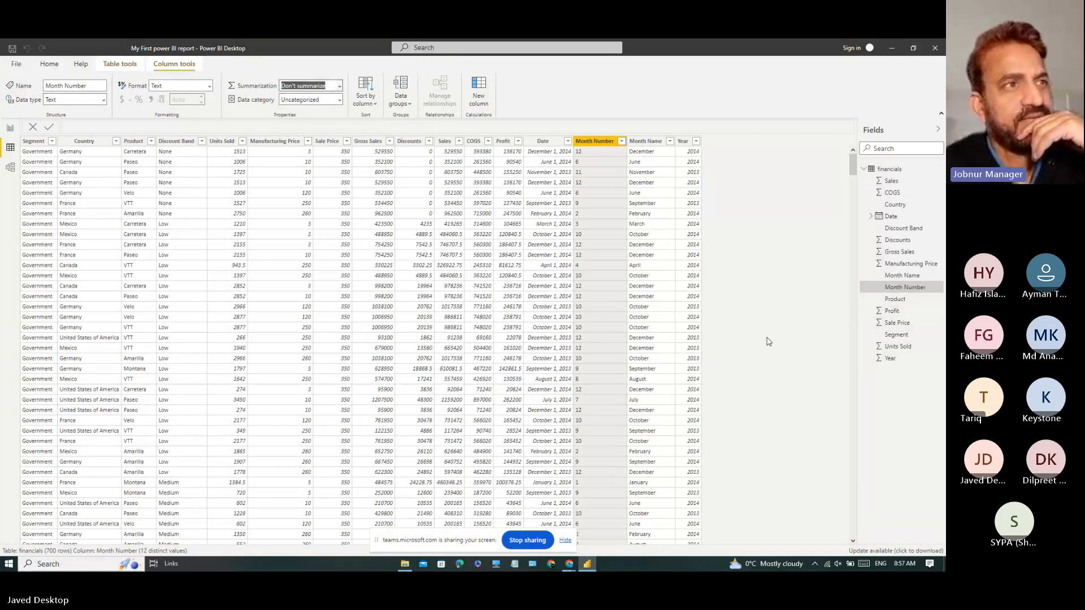
- Review the summarization options for the Year column and change its data type to Text
left_click(694, 141)
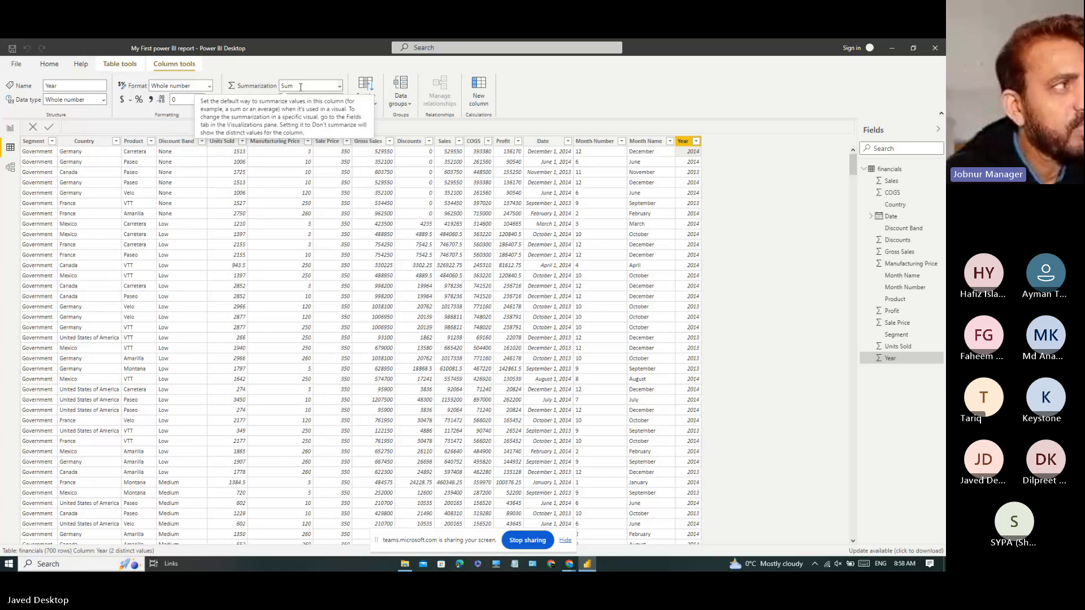
left_click(338, 86)
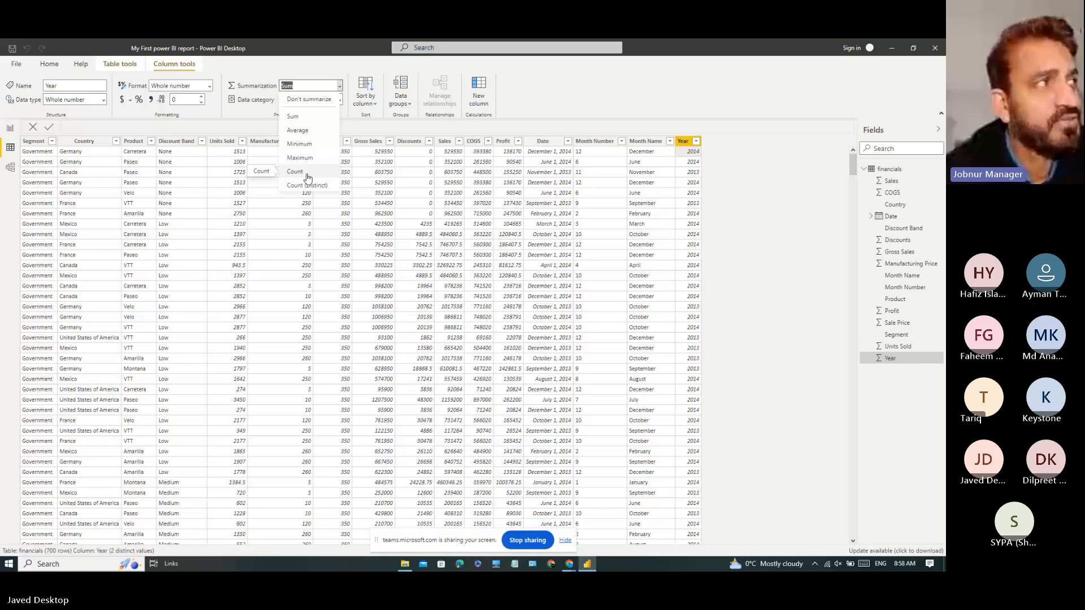
left_click(305, 80)
left_click(219, 121)
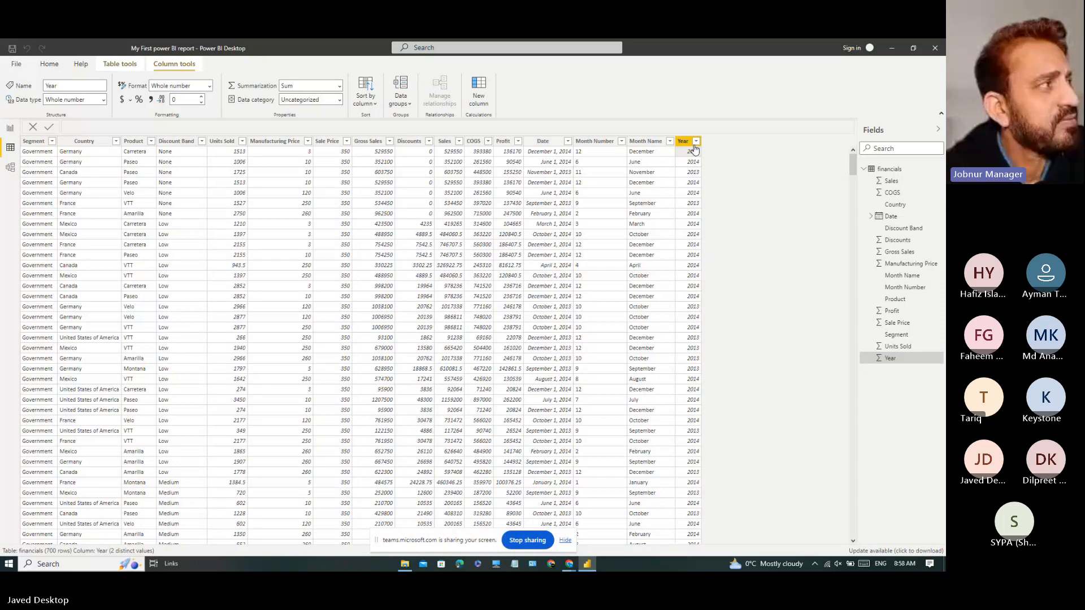
left_click(103, 100)
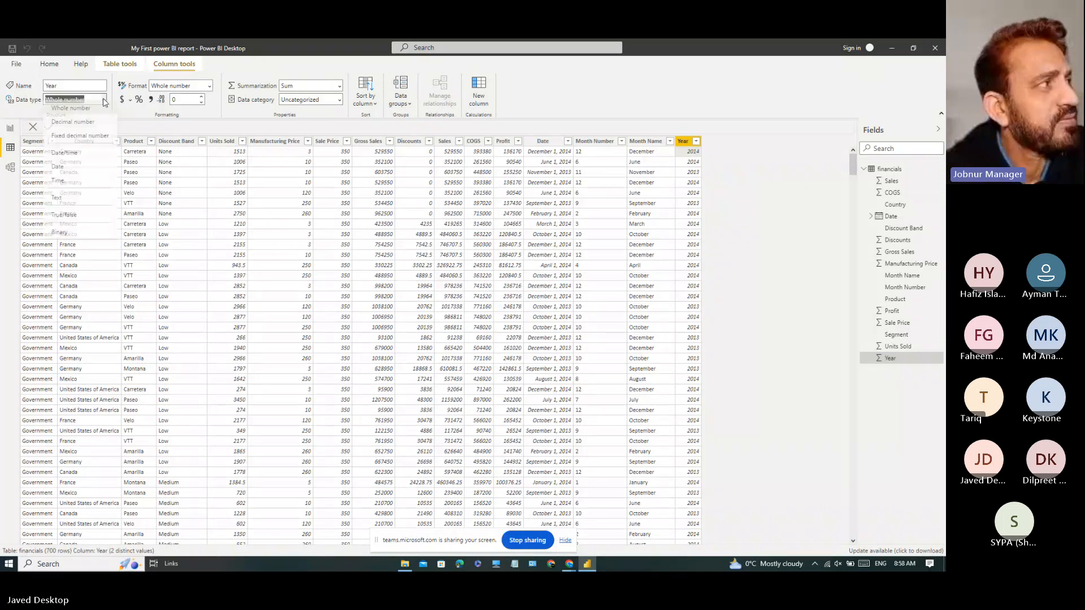
left_click(59, 204)
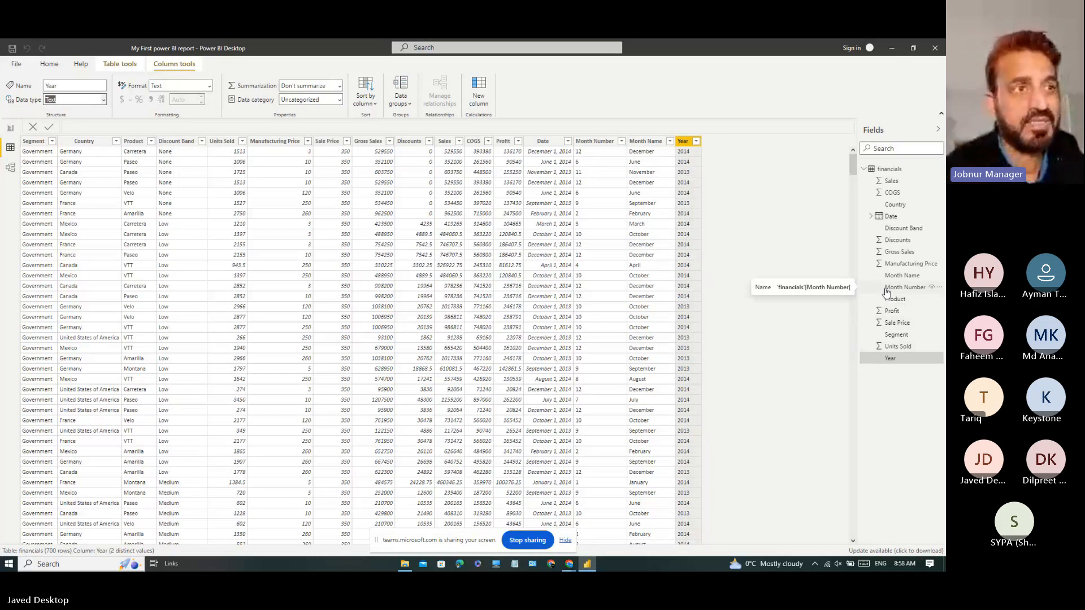
- Verify the data type and summarization settings of the Month Number and Year columns
left_click(594, 154)
left_click(598, 157)
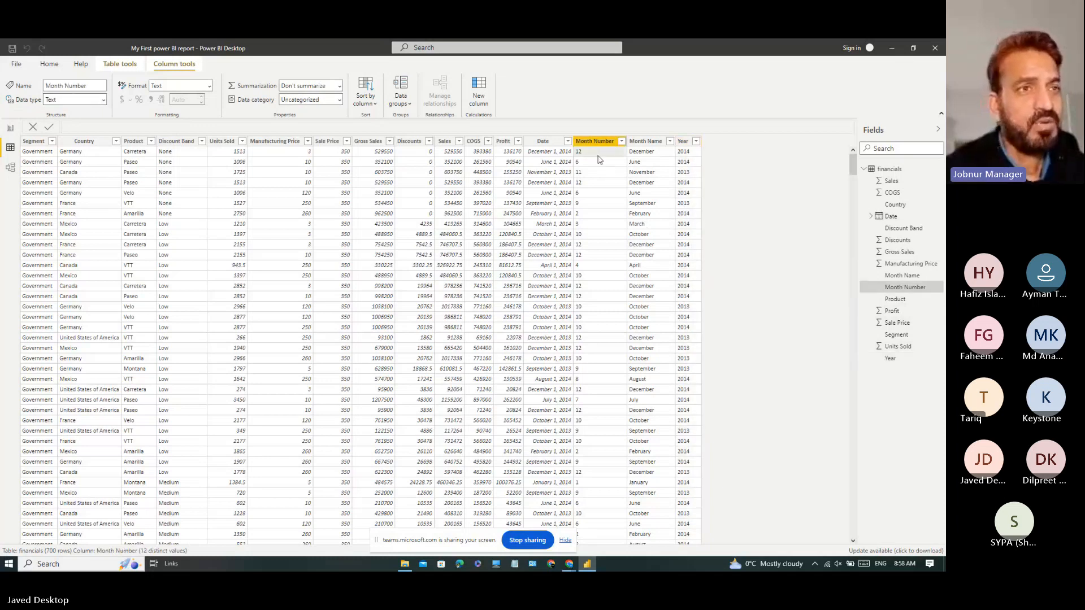
left_click(684, 155)
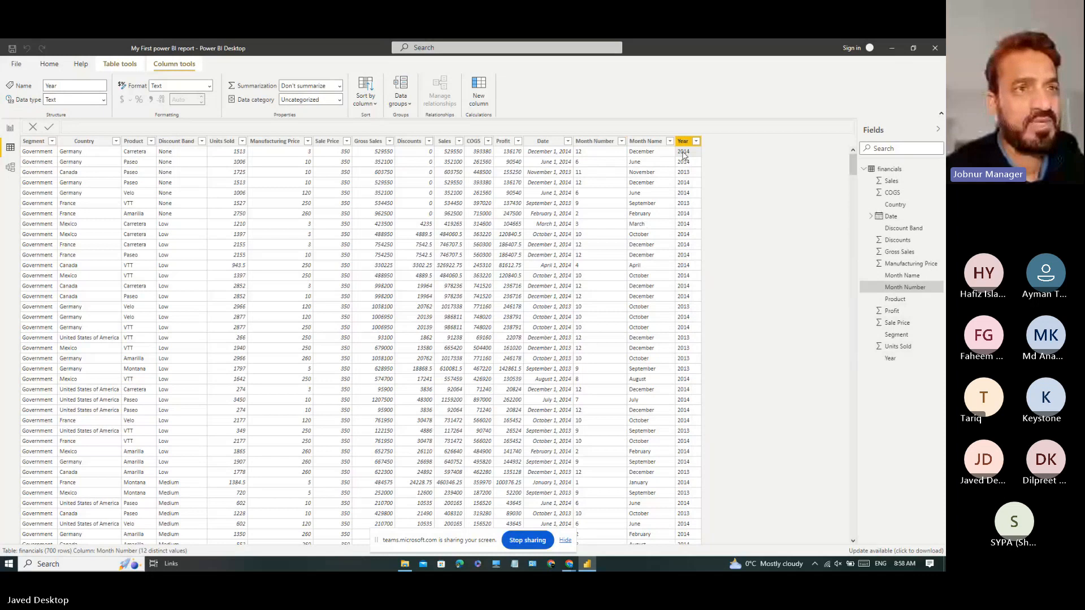
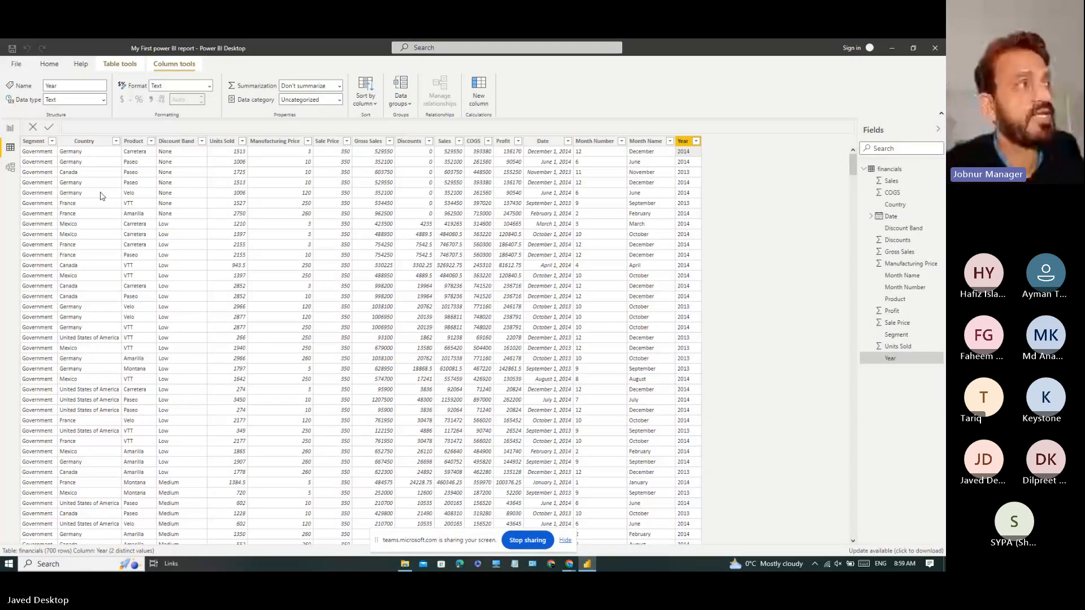
- Return to Report view, select the Month Number field, and widen the Fields pane to fit the full field names
left_click(10, 128)
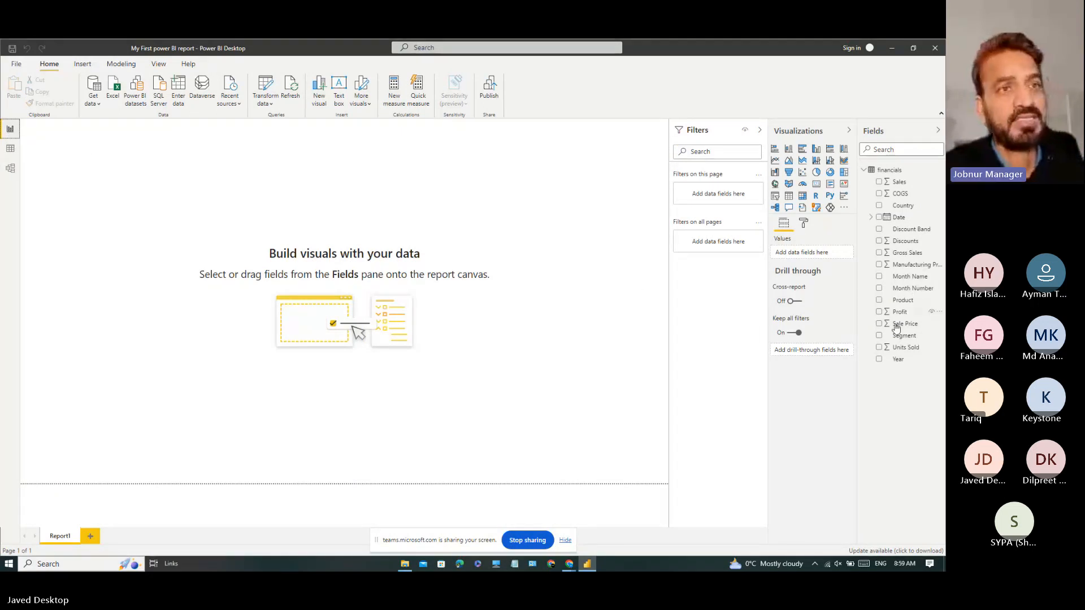
left_click(897, 287)
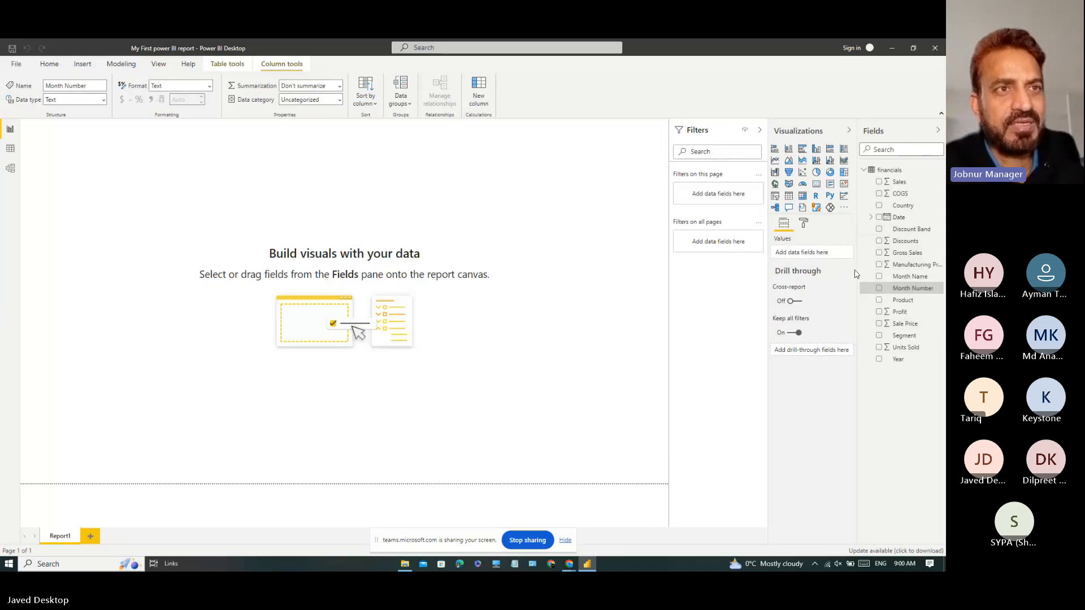
left_click_drag(854, 274, 828, 269)
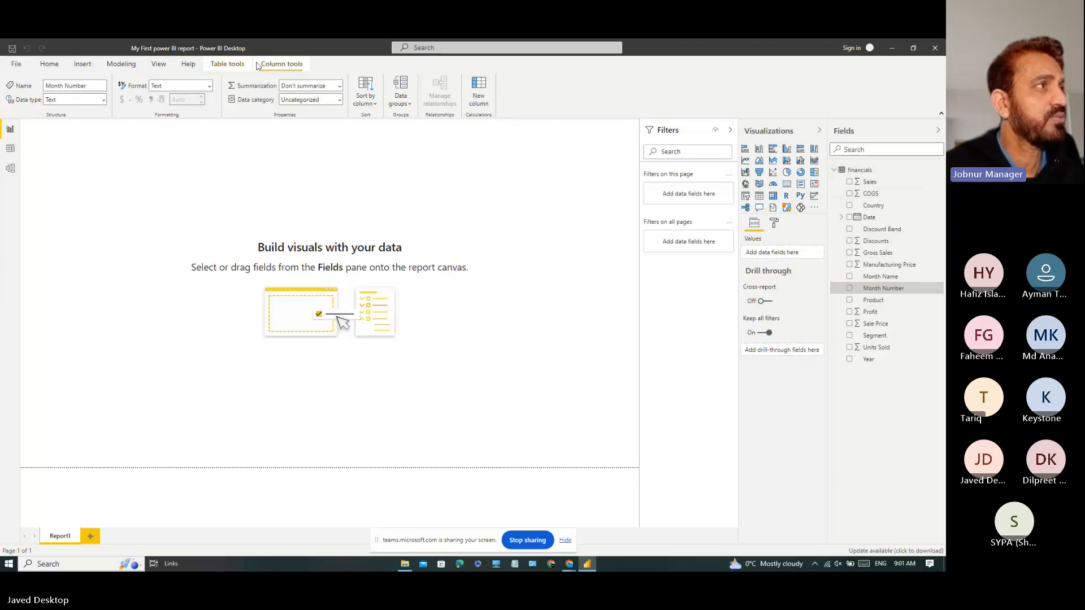
- Try out a column chart of the Sales field on the empty report canvas and delete it
left_click(48, 66)
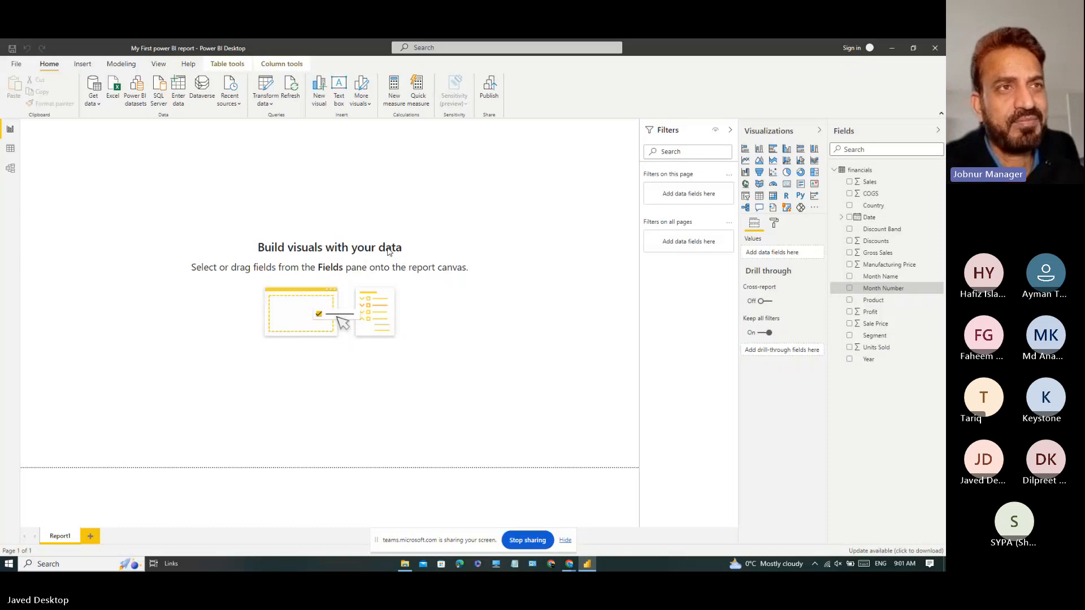
left_click(849, 182)
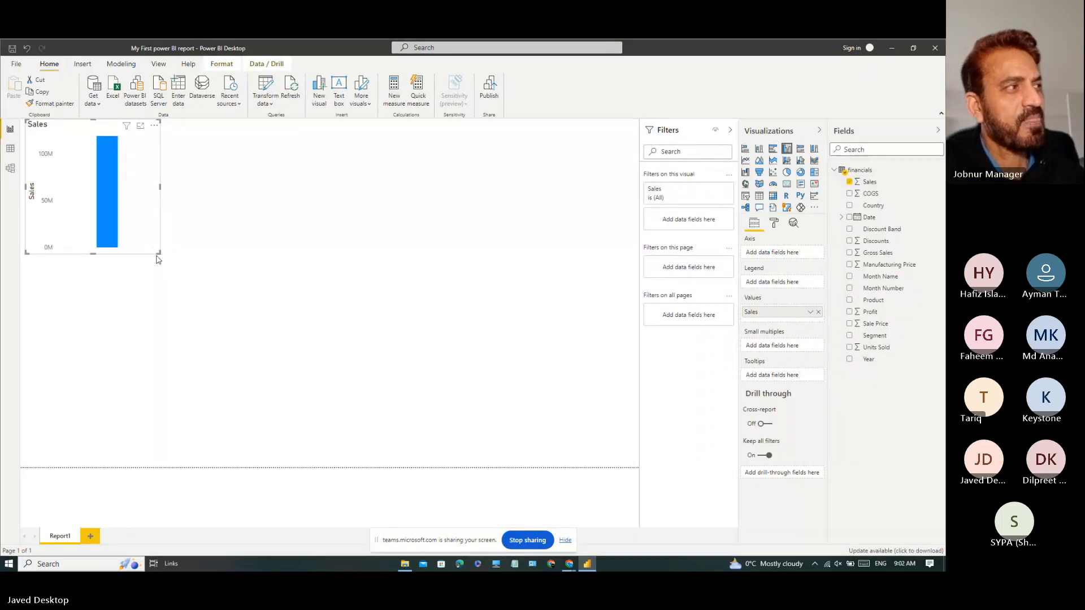
left_click_drag(159, 253, 252, 360)
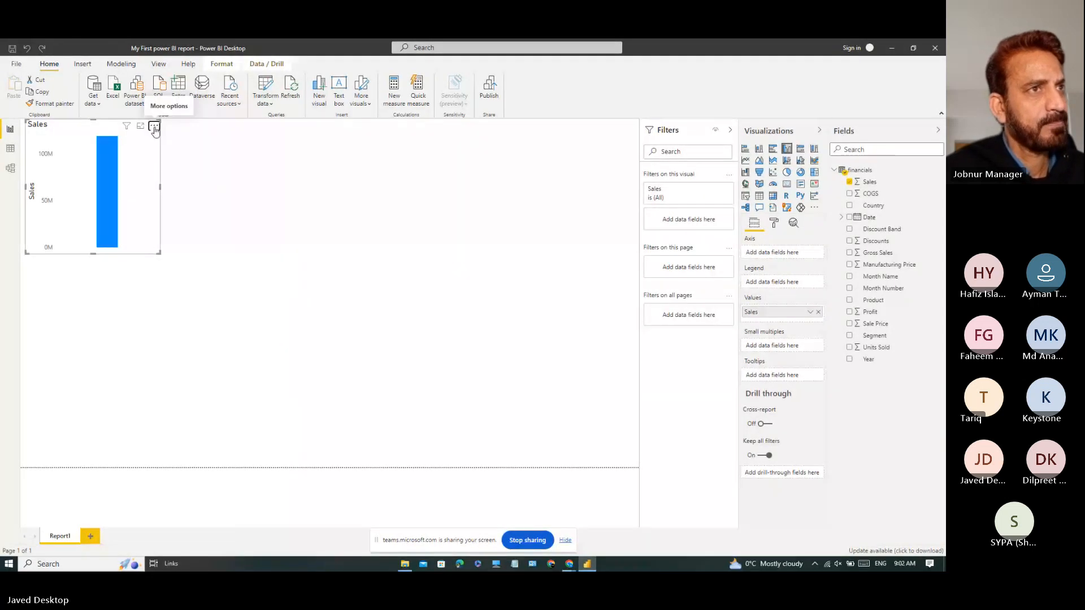
key("Delete")
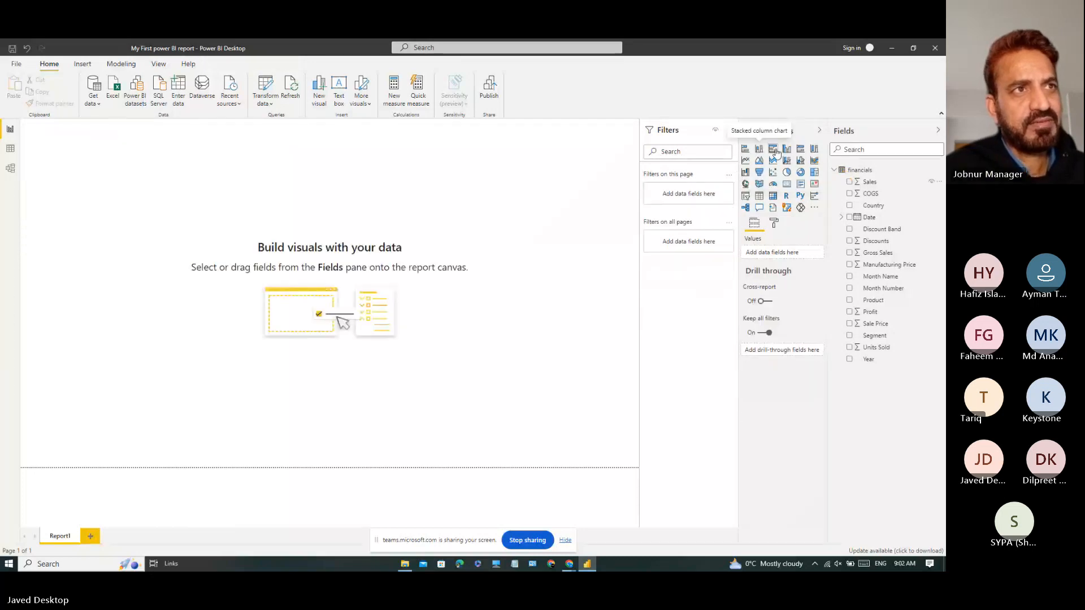
- Create the Sales column chart again, practise enlarging and moving it on the canvas, and delete it
left_click(849, 182)
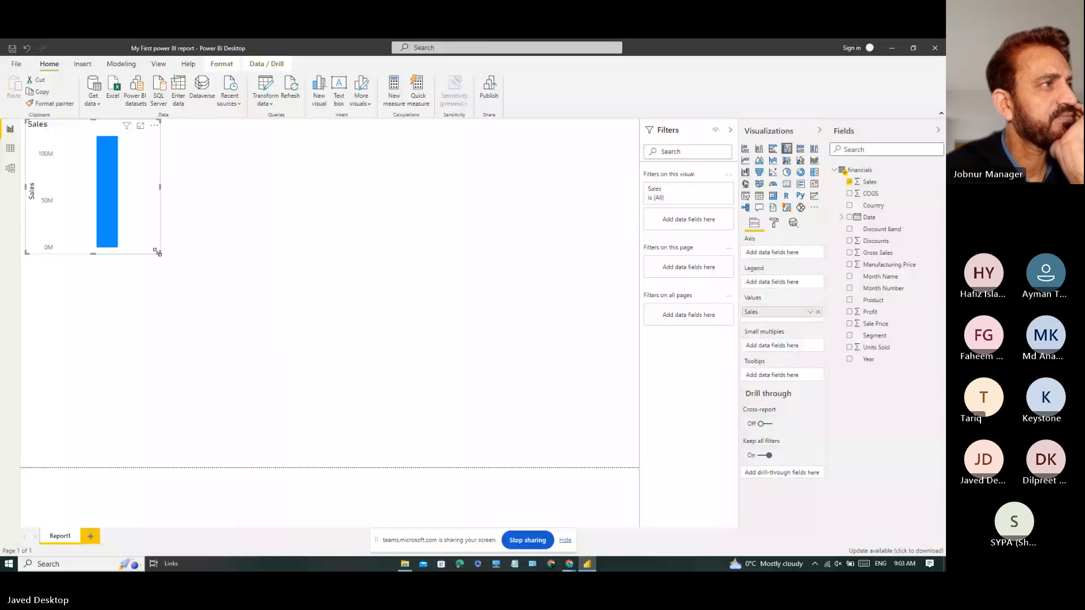
left_click_drag(157, 252, 219, 332)
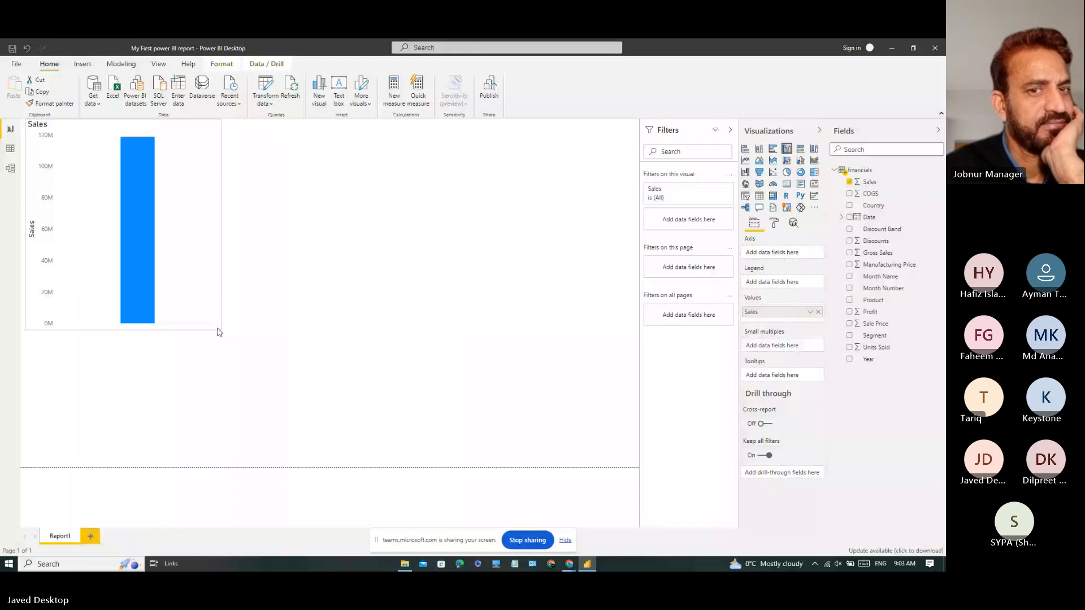
left_click_drag(219, 332, 316, 404)
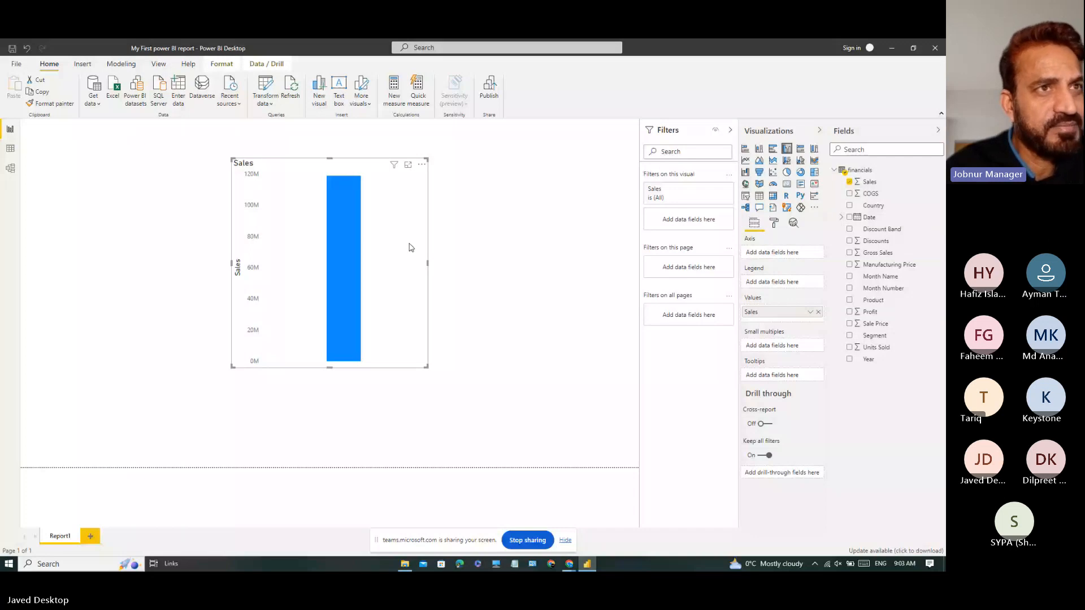
key("Delete")
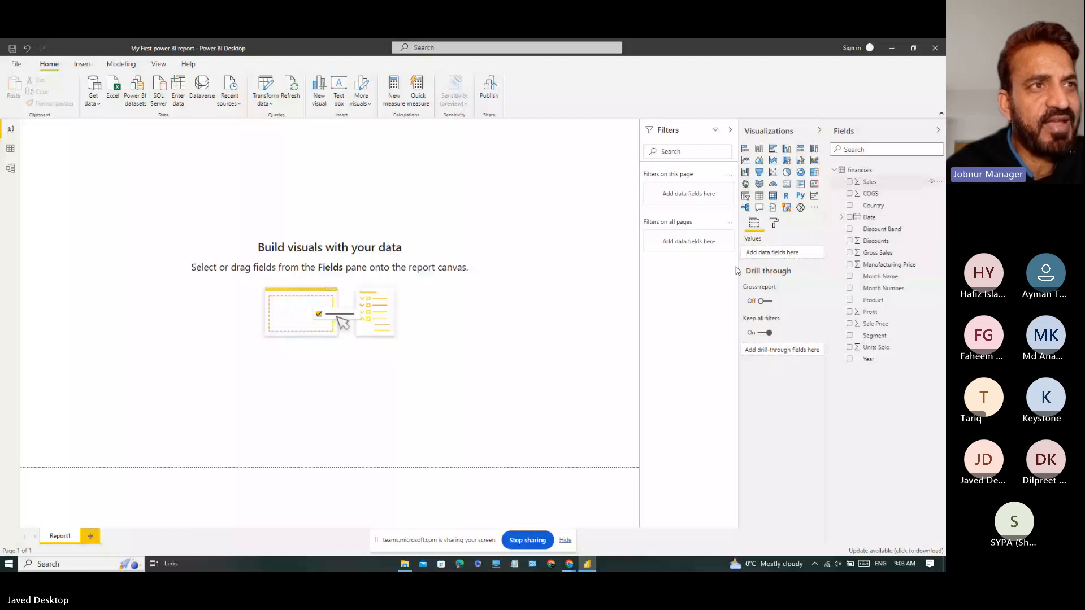
- Create a column chart of the Sales field, move it away from the canvas corner, and enlarge it
left_click(776, 223)
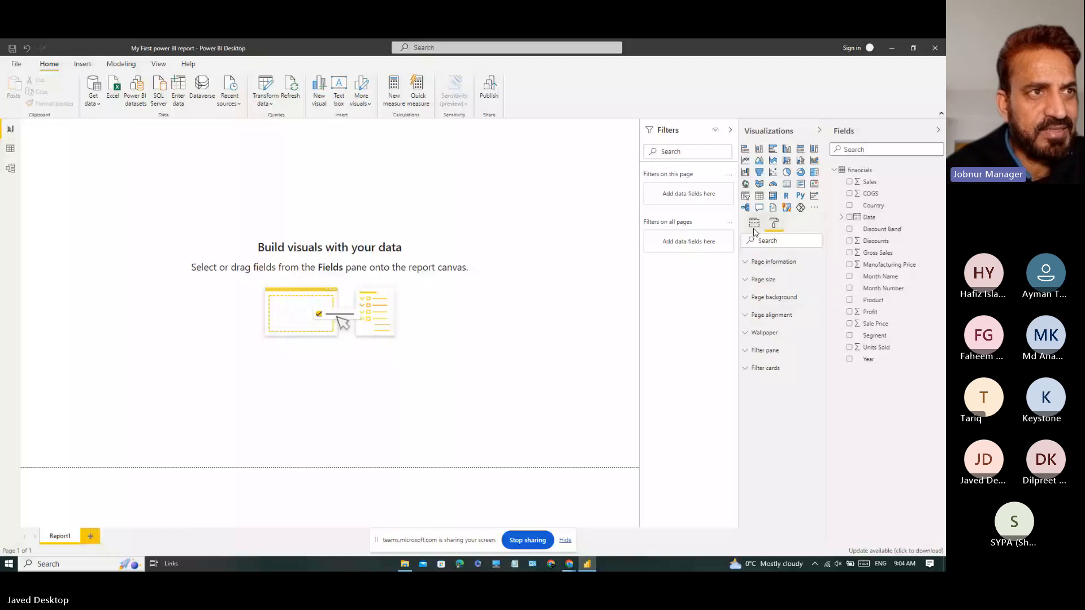
left_click(755, 226)
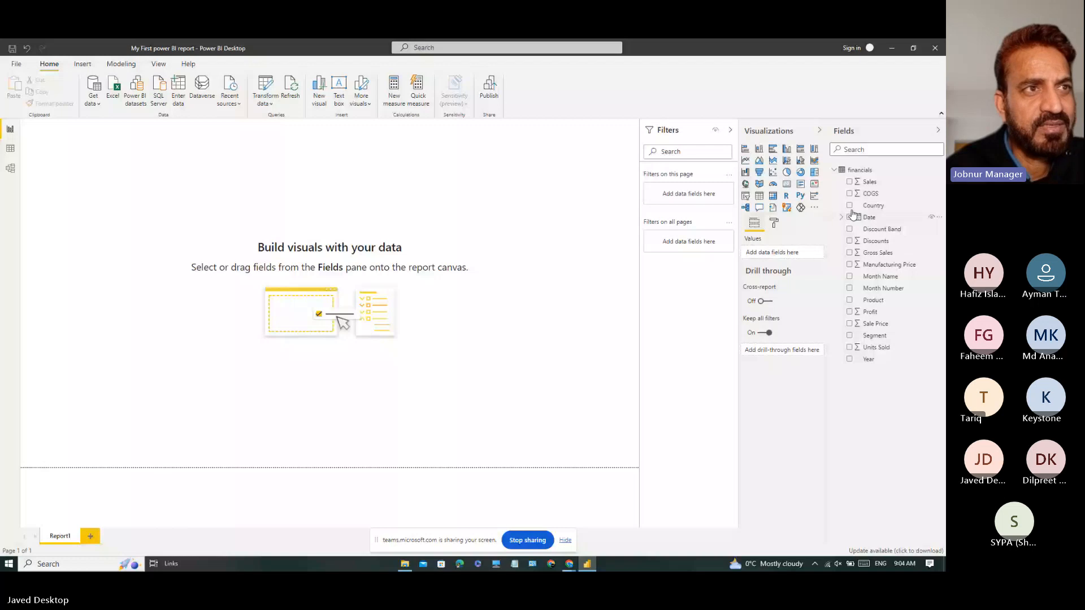
left_click(849, 182)
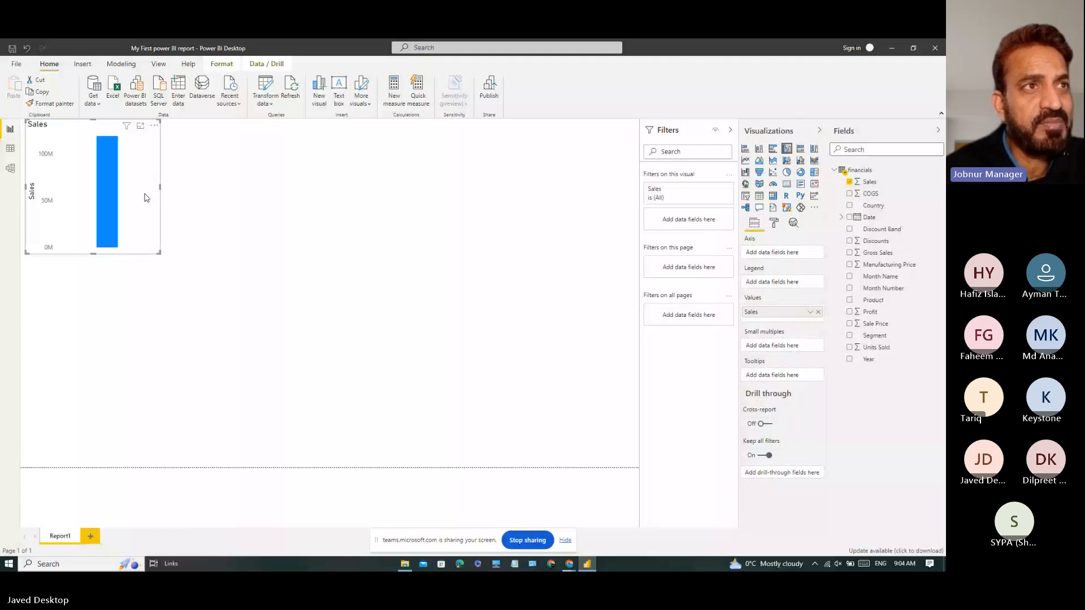
left_click_drag(144, 197, 275, 249)
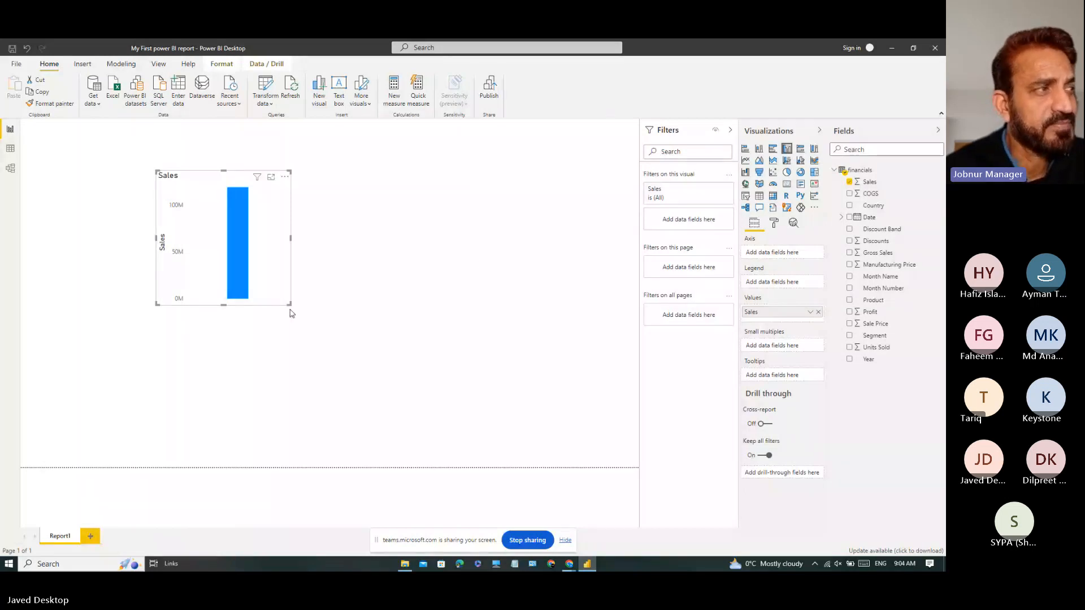
left_click_drag(290, 305, 379, 376)
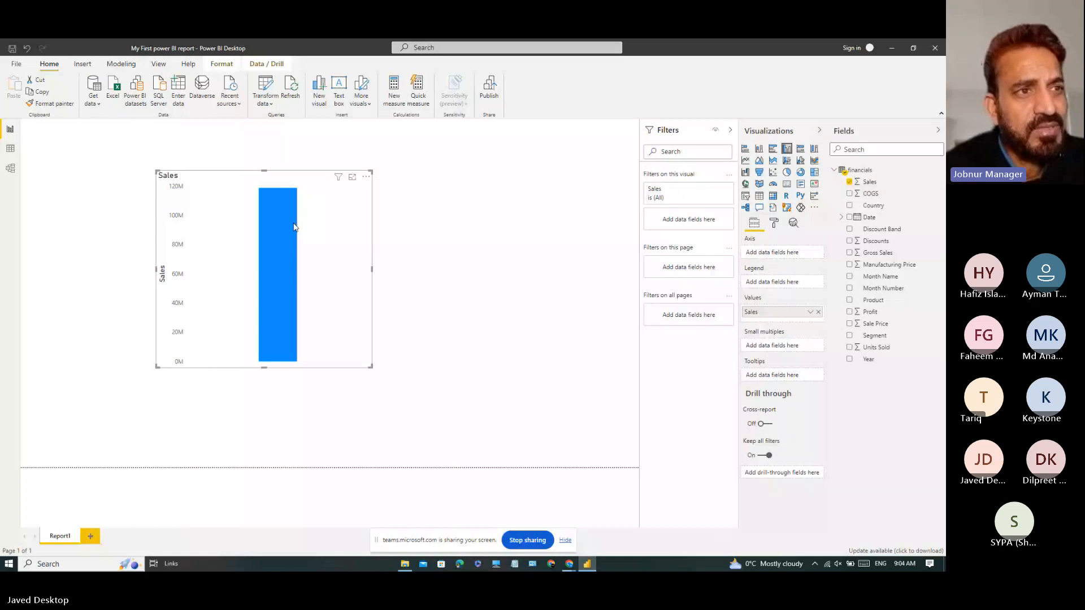
- Review the aggregation options available for the Sales value in the column chart
left_click(811, 312)
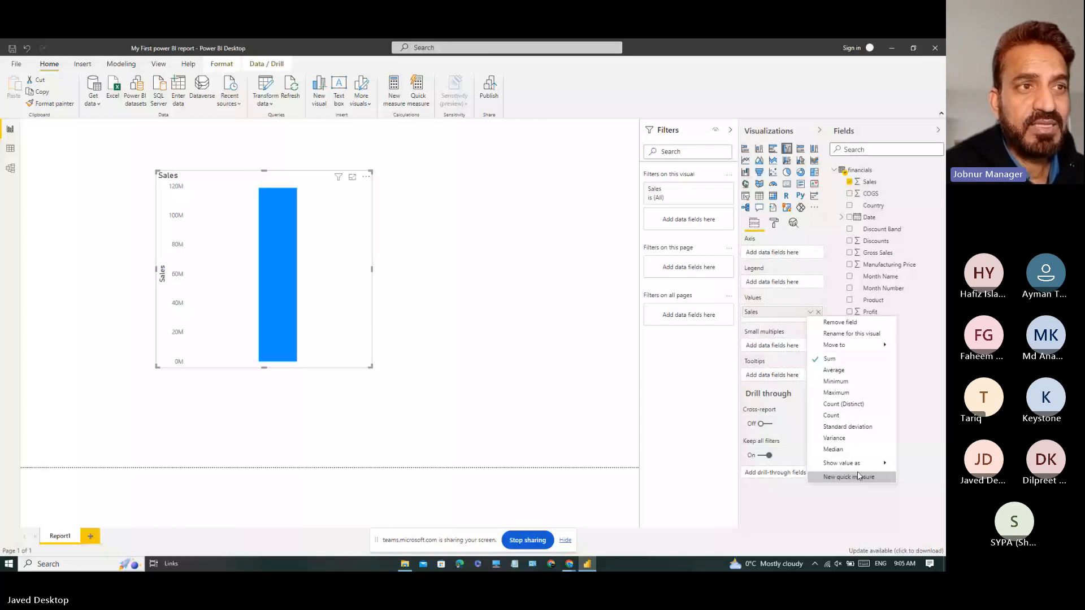
left_click(855, 186)
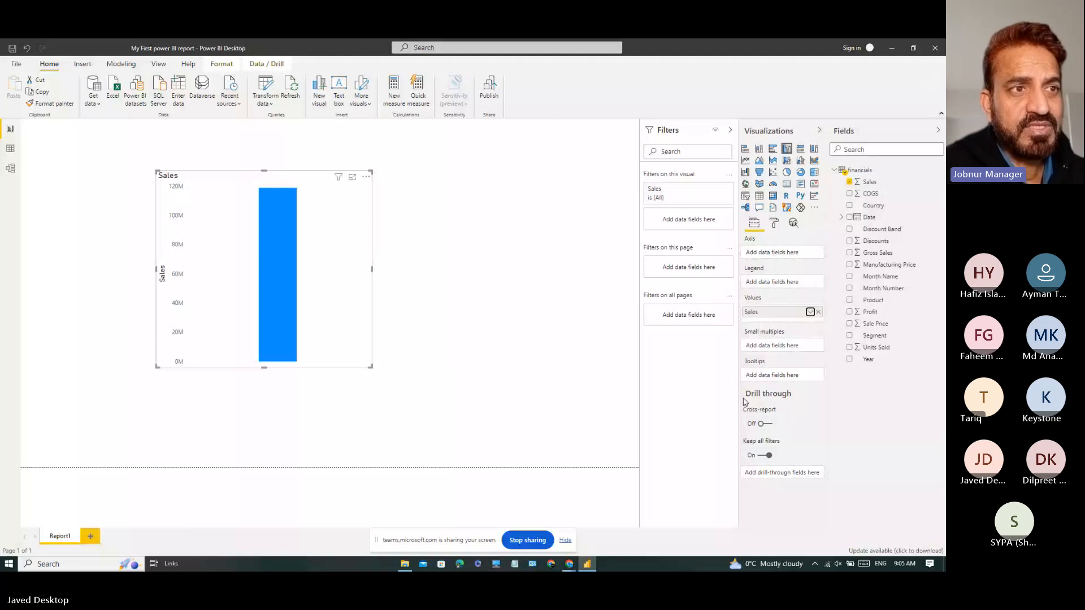
left_click(810, 312)
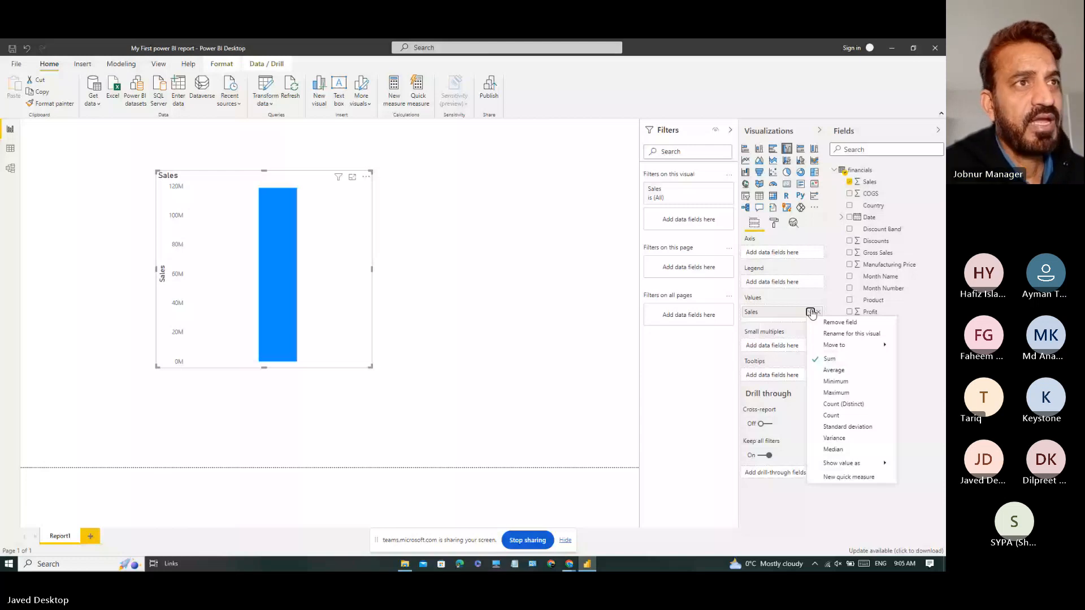
left_click(501, 352)
left_click(175, 256)
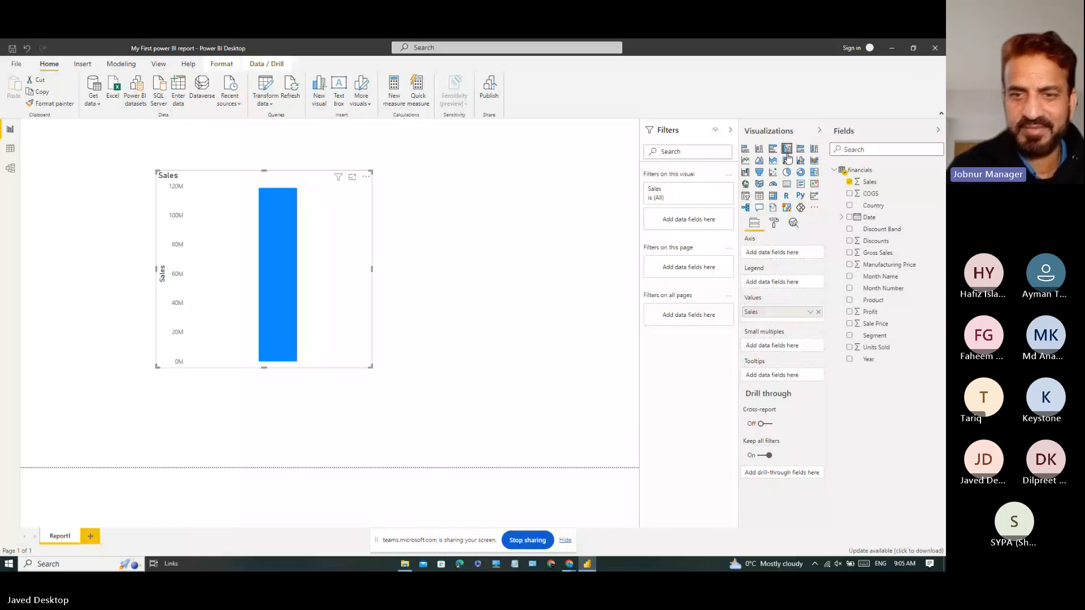
mouse_move(276, 218)
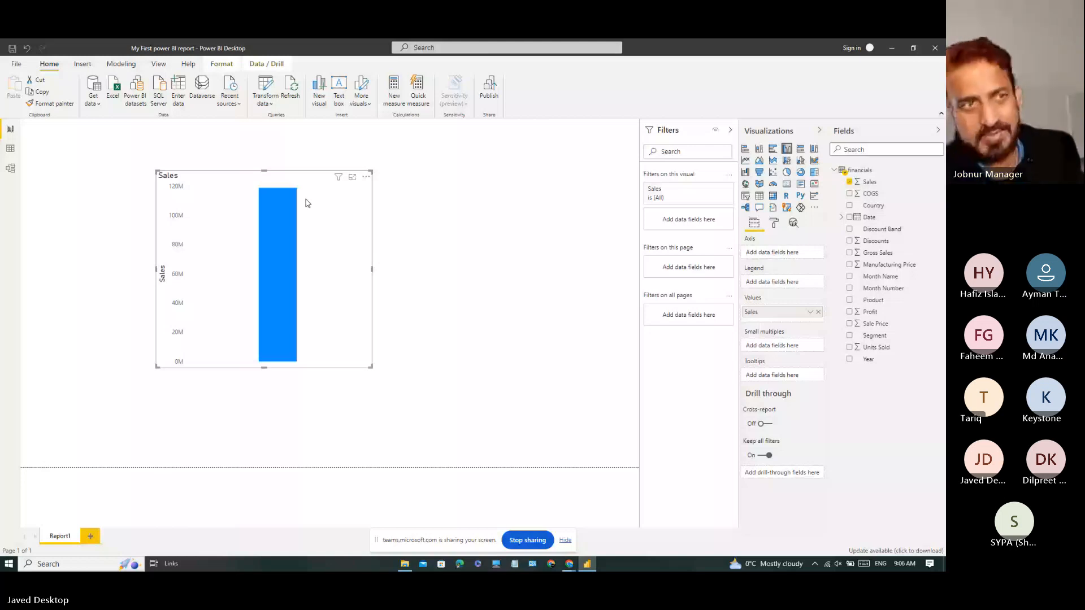
mouse_move(268, 315)
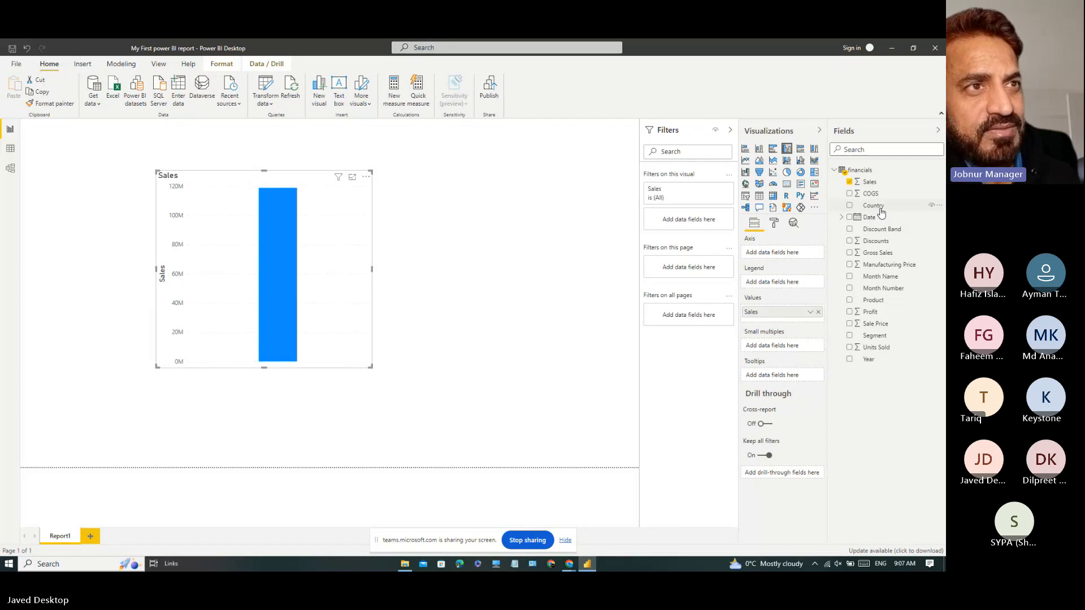
- Try Country as the axis field of the enlarged Sales chart and remove it again
left_click_drag(880, 212, 791, 258)
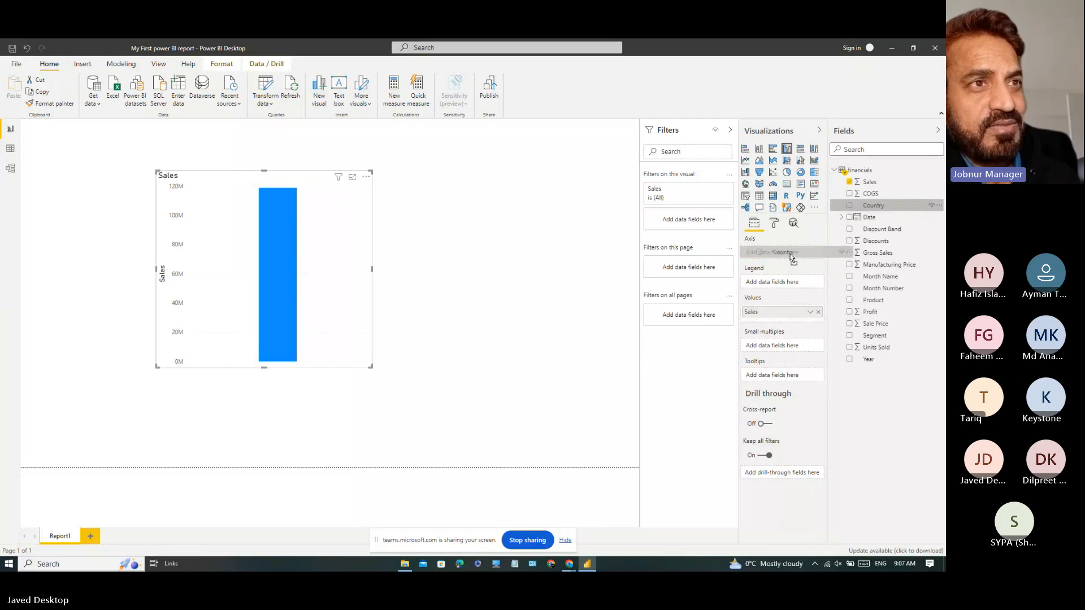
left_click_drag(791, 258, 892, 210)
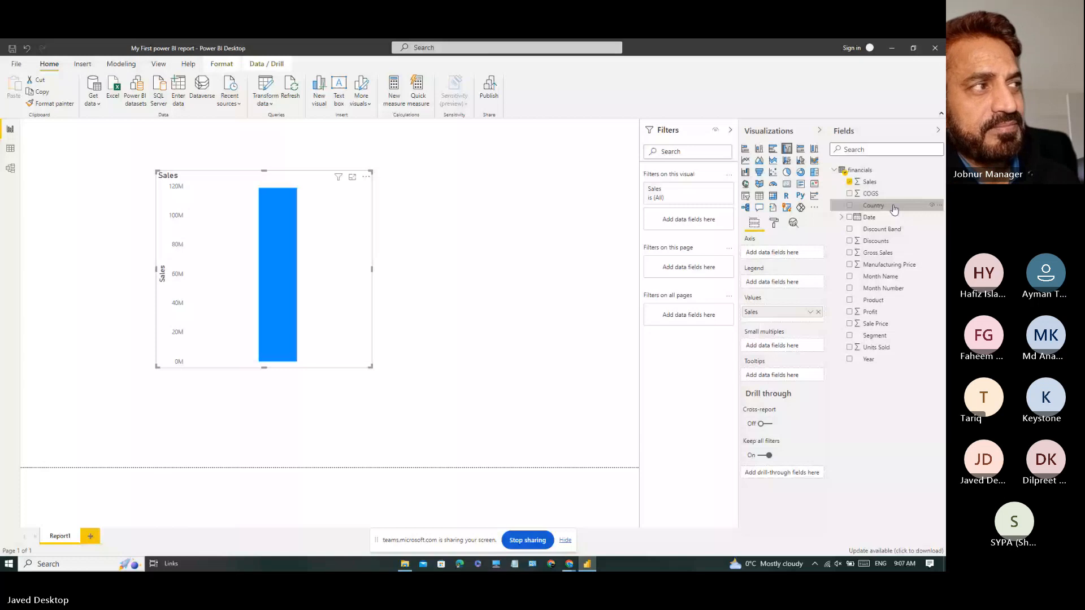
left_click_drag(893, 210, 790, 256)
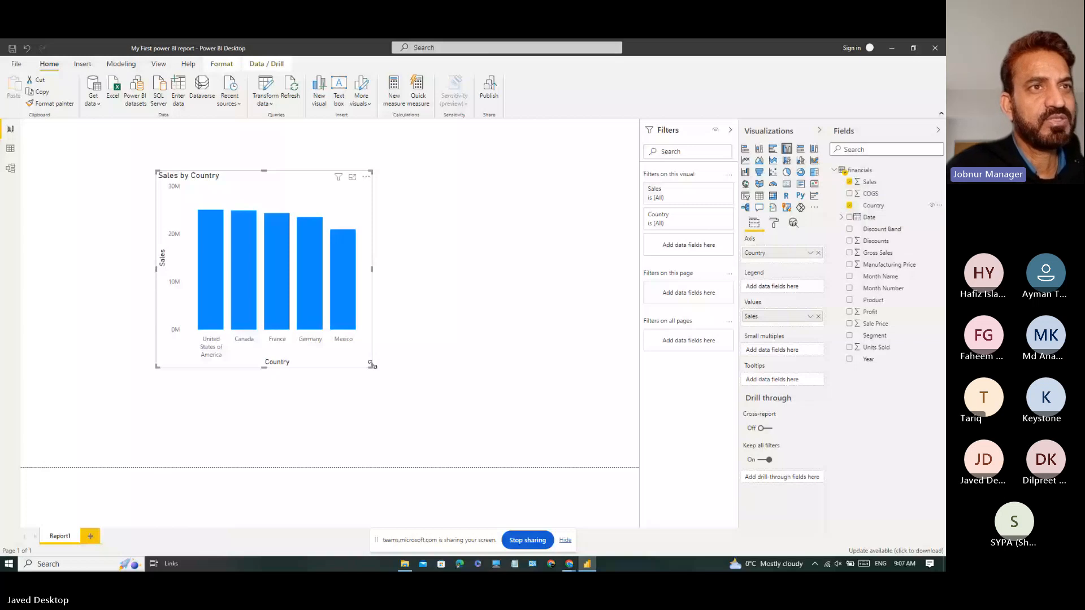
left_click_drag(371, 365, 422, 385)
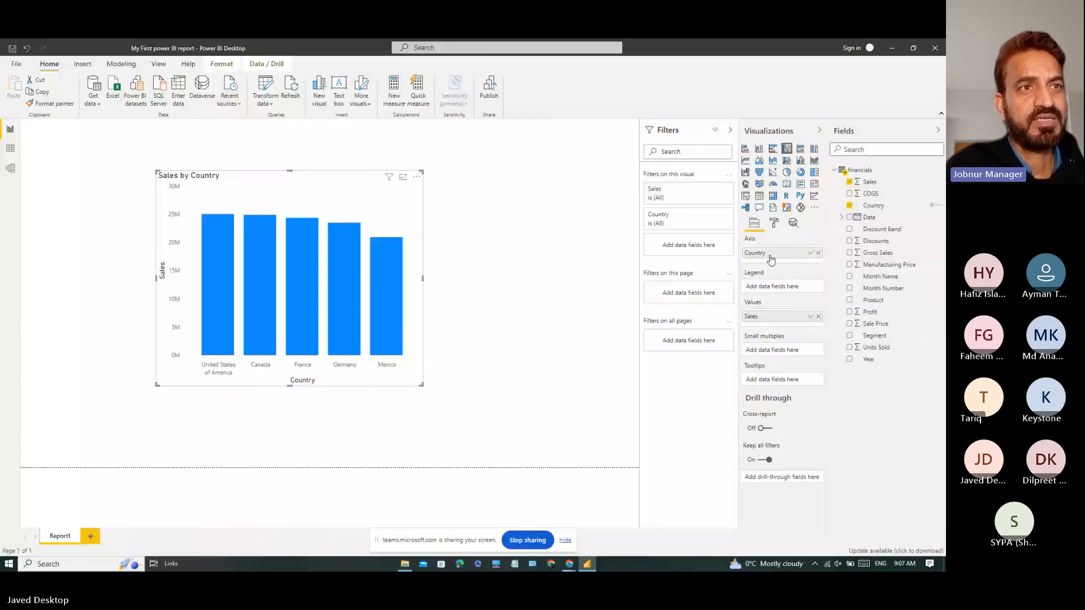
left_click(818, 253)
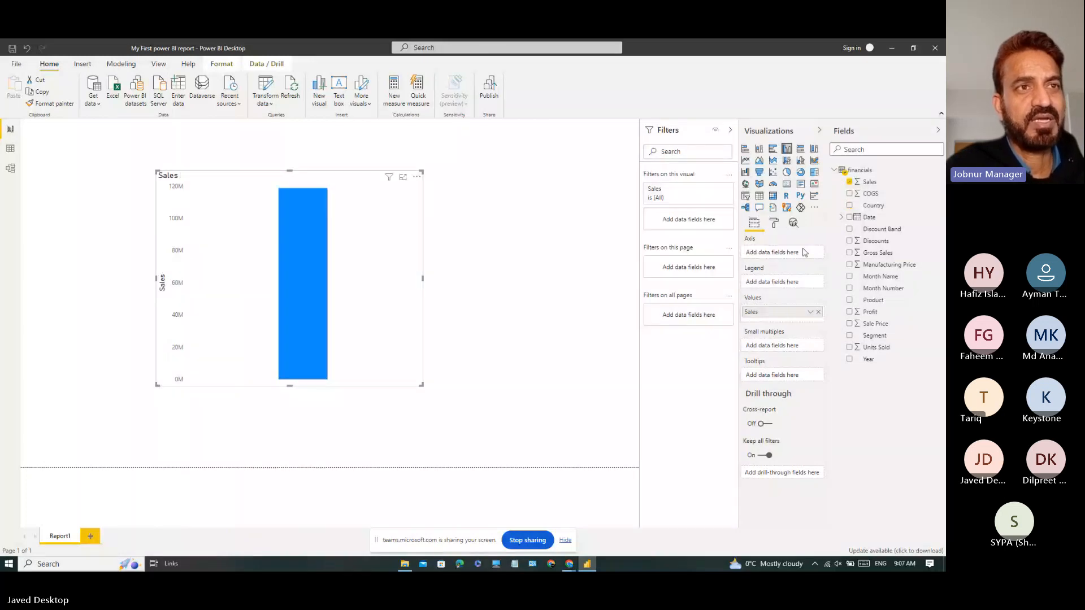
- Chart Sales by the Date Hierarchy's Month on the axis with Year as the legend, and enlarge the visual
left_click(841, 217)
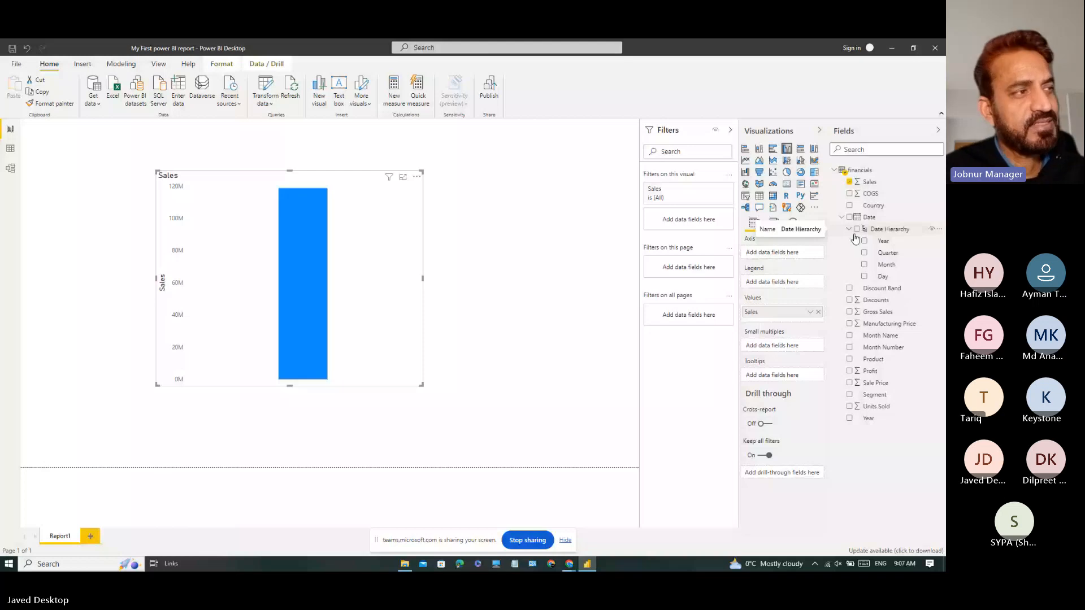
left_click(863, 265)
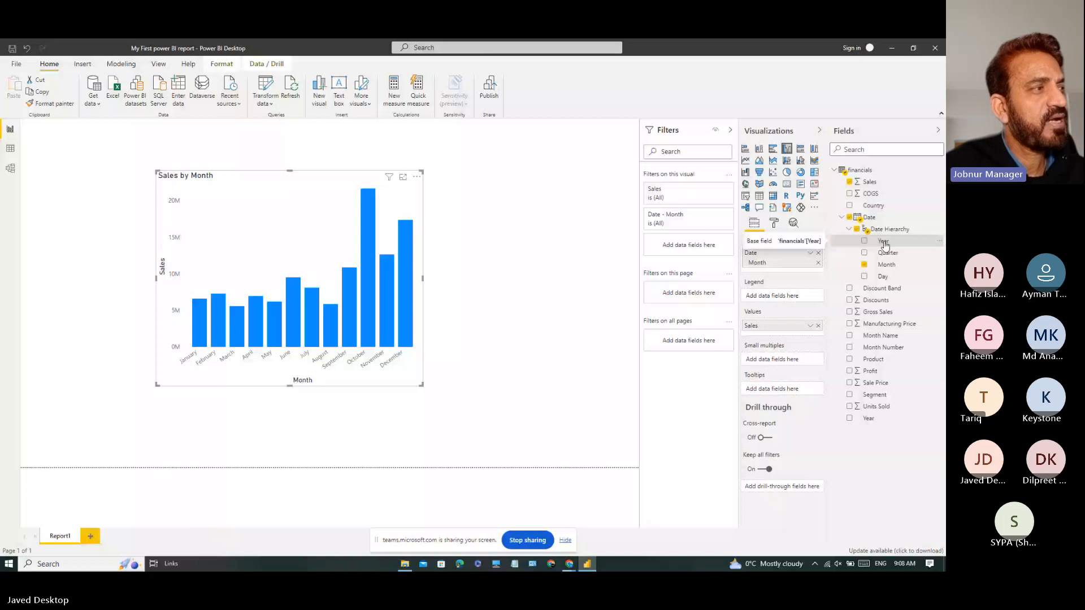
left_click_drag(884, 244, 784, 303)
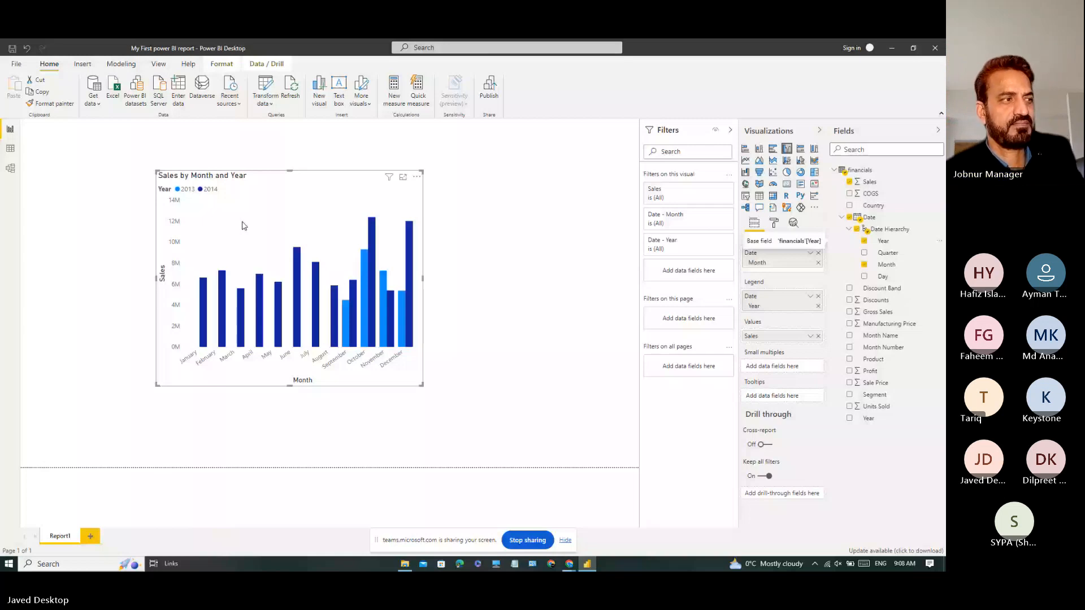
left_click_drag(421, 385, 483, 423)
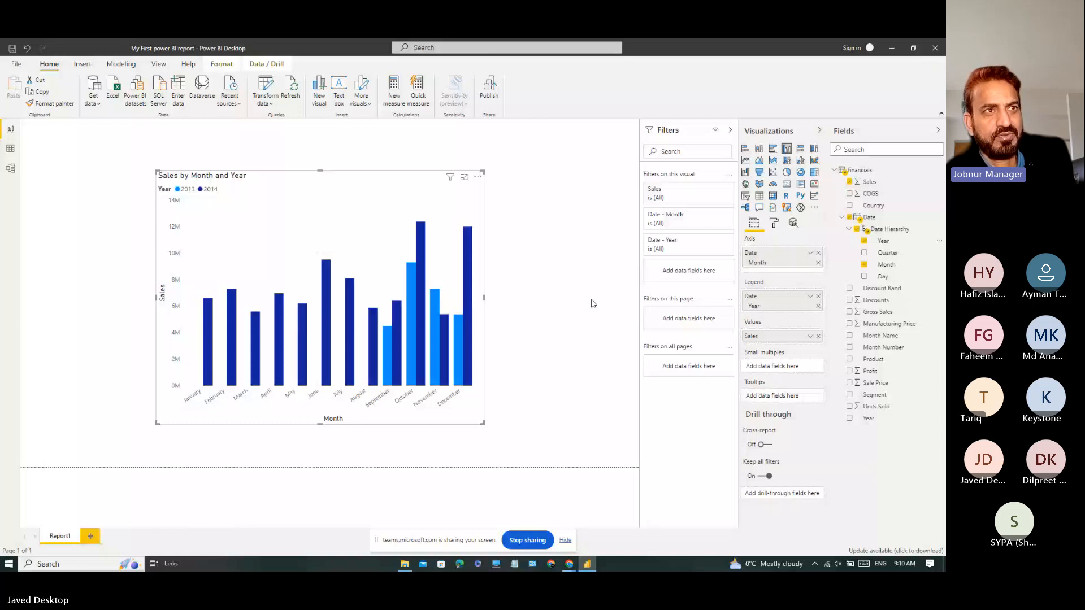
- Close the report and reopen My First power BI report from the 1. Power BI Course folder
left_click(935, 50)
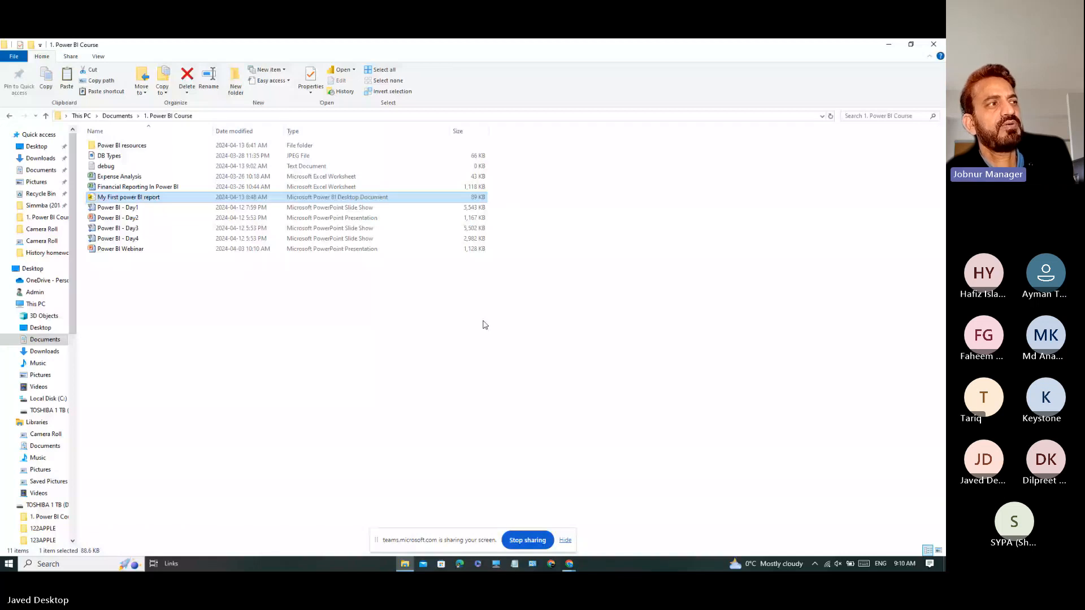
double_click(143, 202)
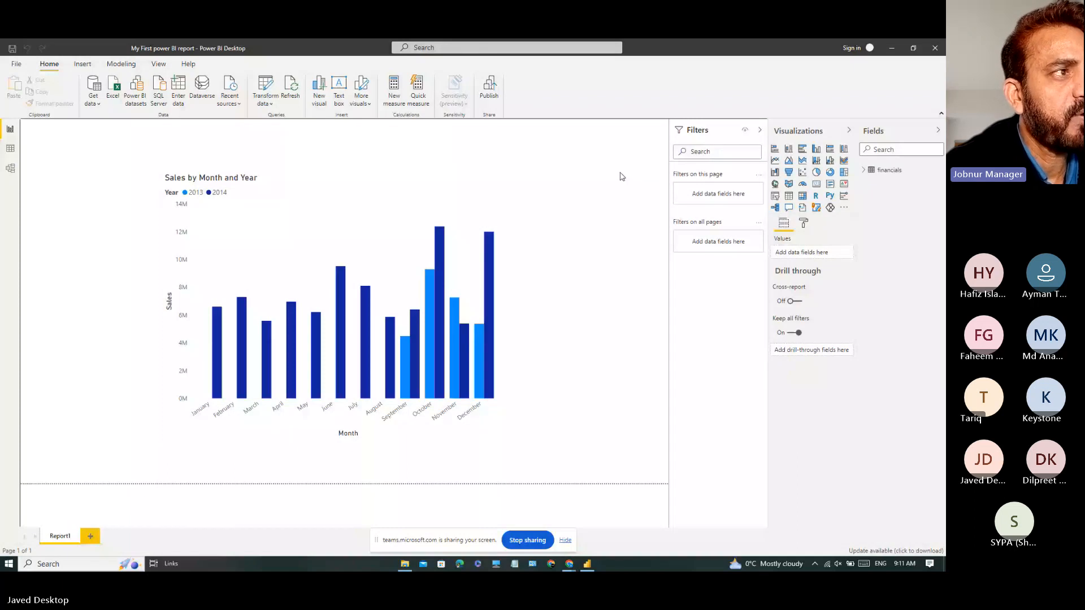
- Shrink the Sales by Month and Year chart and move it to the upper right of the report canvas
left_click(492, 205)
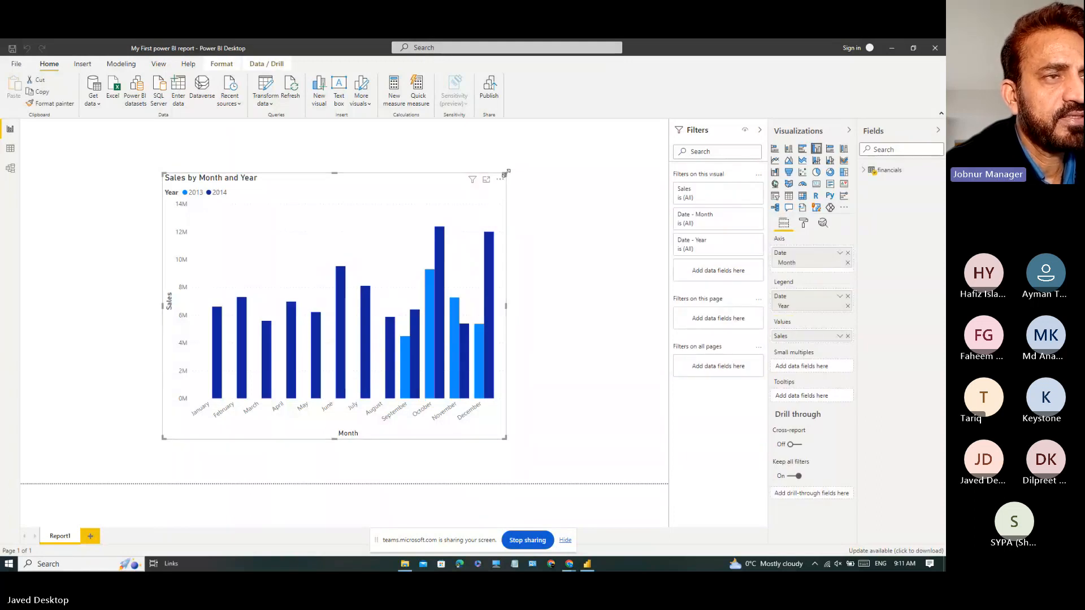
left_click_drag(507, 171, 447, 205)
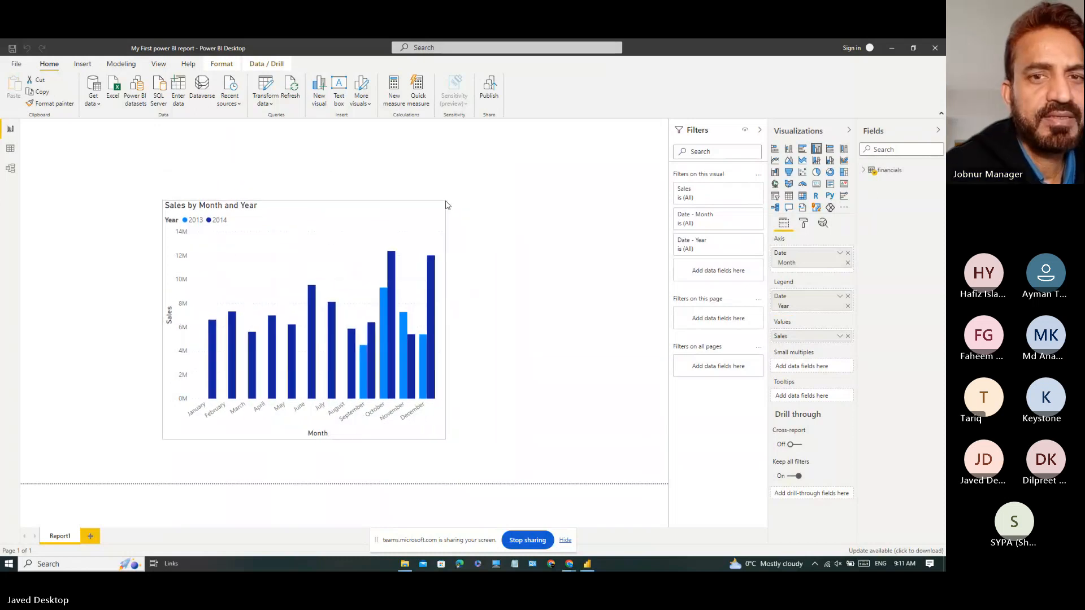
left_click_drag(448, 205, 523, 195)
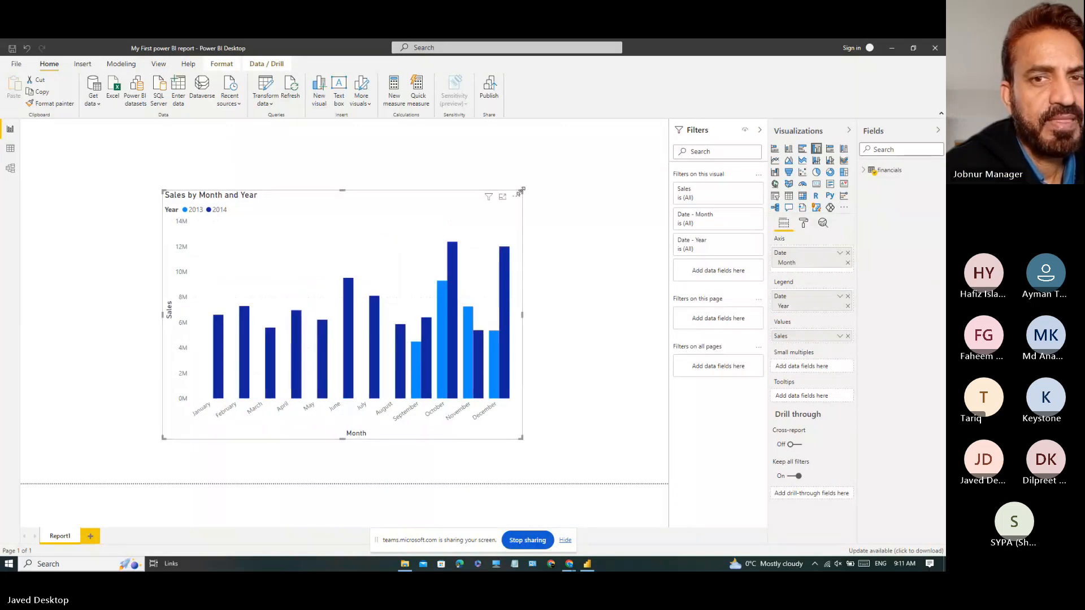
left_click_drag(520, 192, 424, 219)
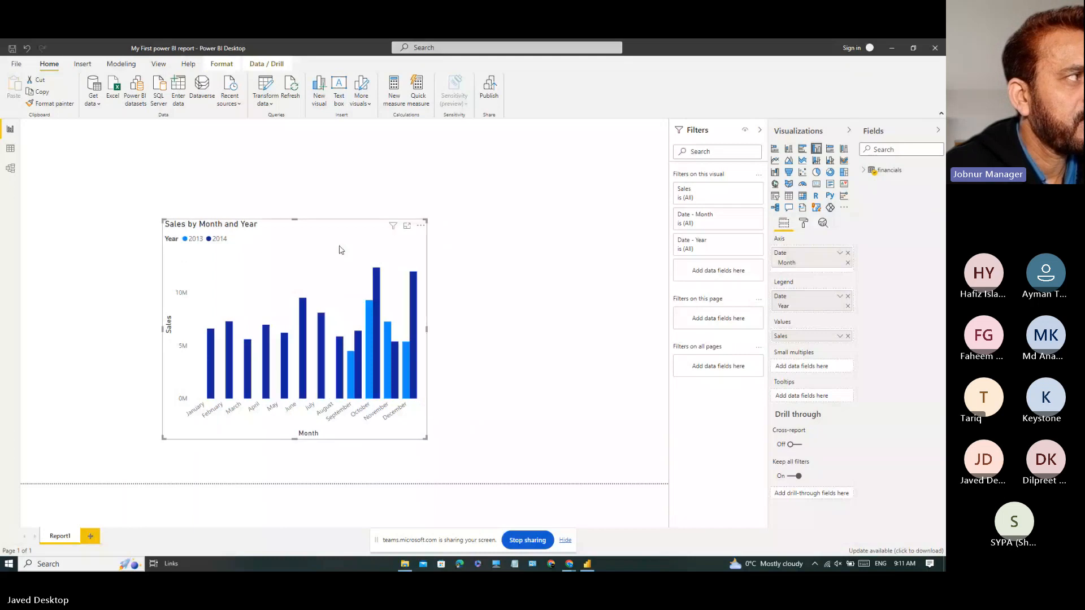
left_click_drag(341, 249, 535, 207)
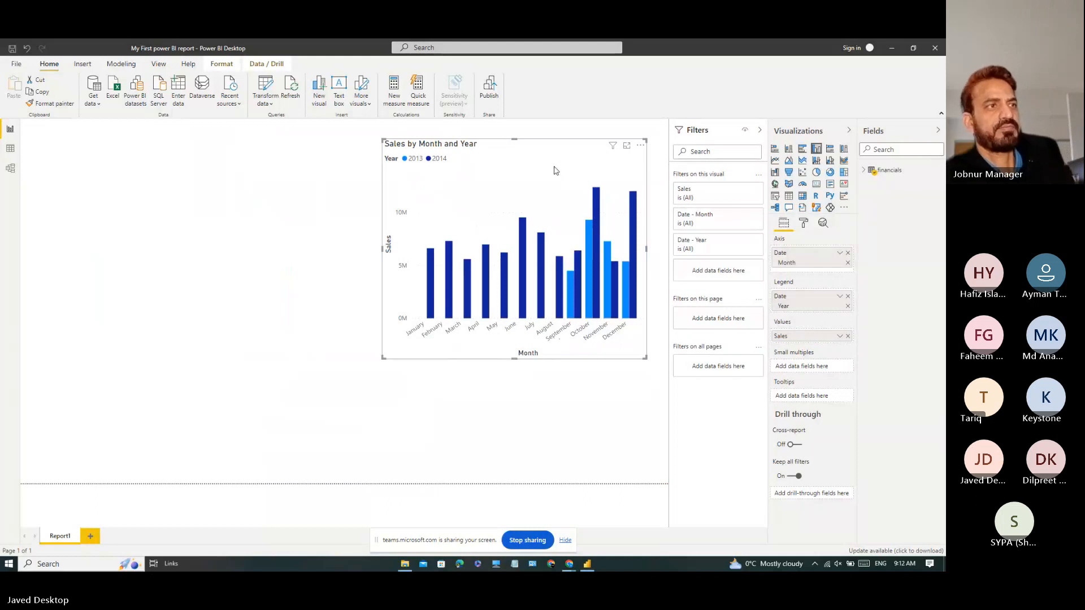
- Move the Sales by Month and Year chart to the canvas's upper-left area and enlarge it to fill most of the page
left_click_drag(559, 164, 209, 165)
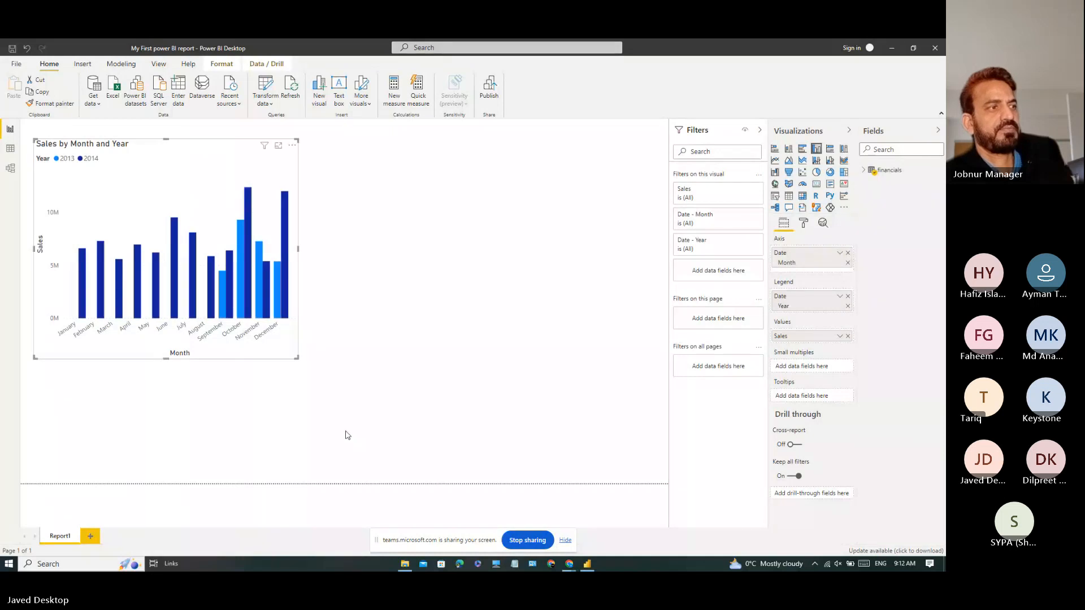
left_click_drag(297, 357, 575, 465)
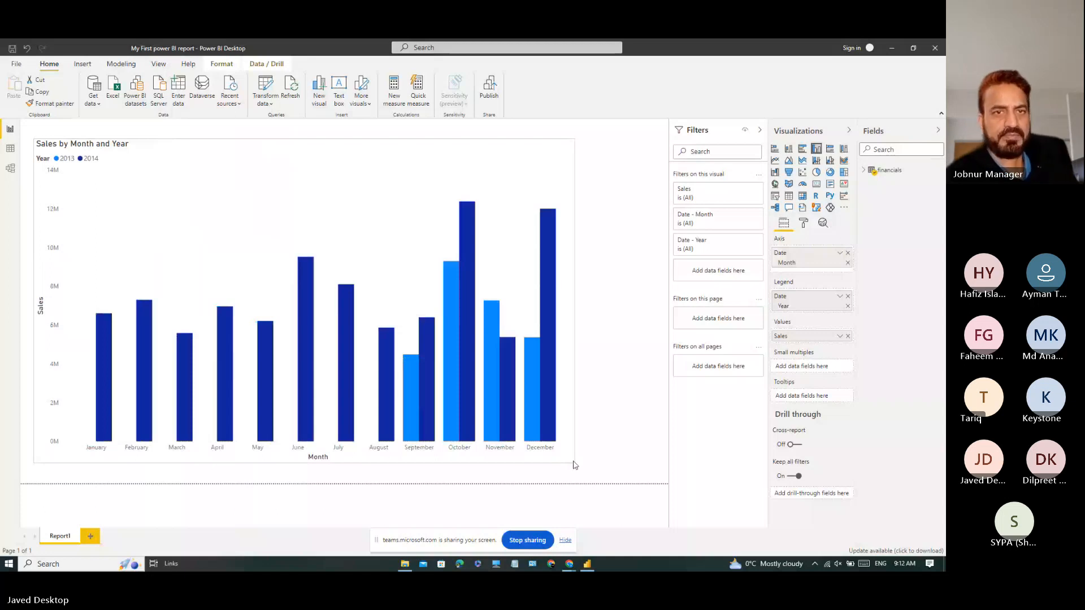
left_click_drag(574, 465, 589, 464)
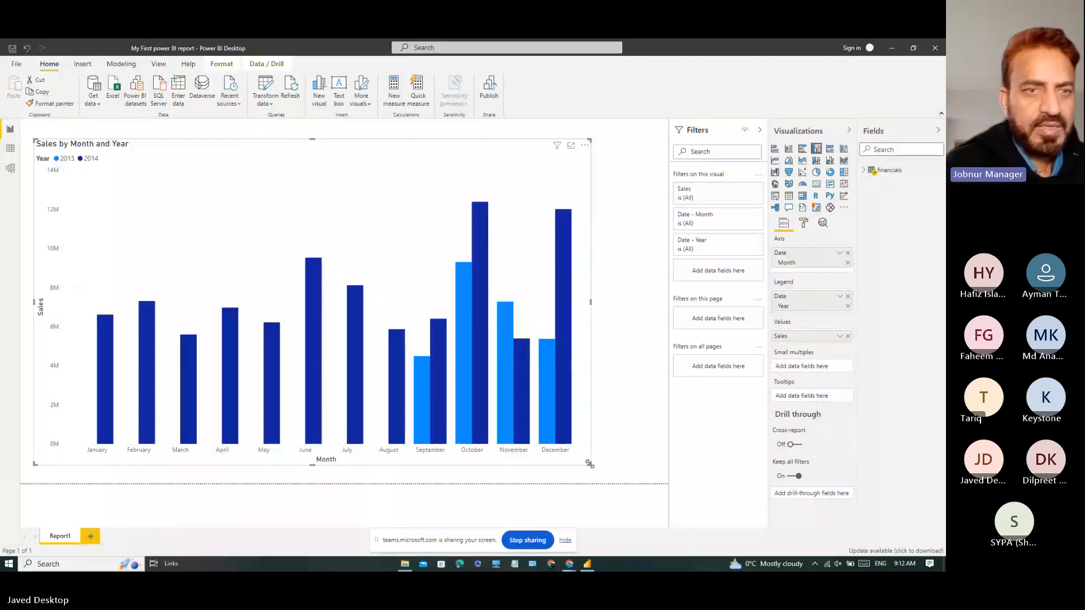
- Rename the report page as Sales By Month & year
right_click(57, 539)
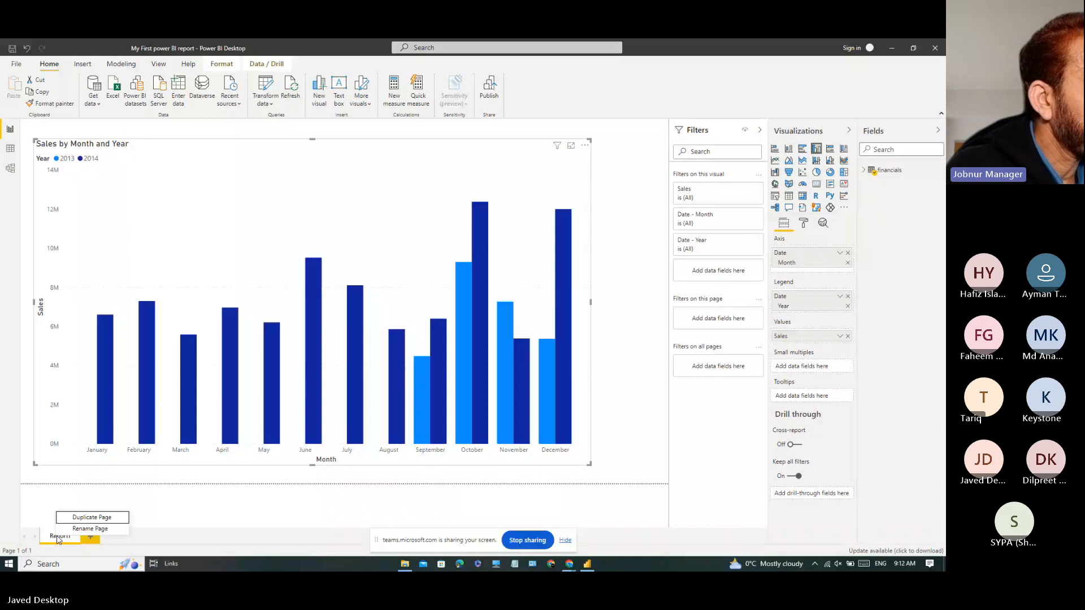
left_click(79, 530)
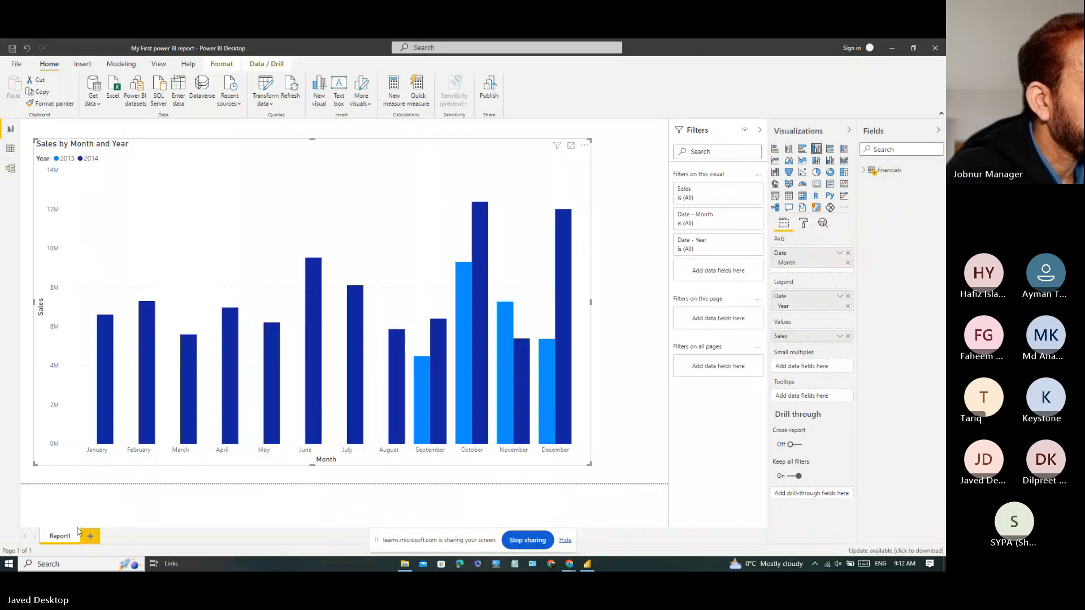
type("s")
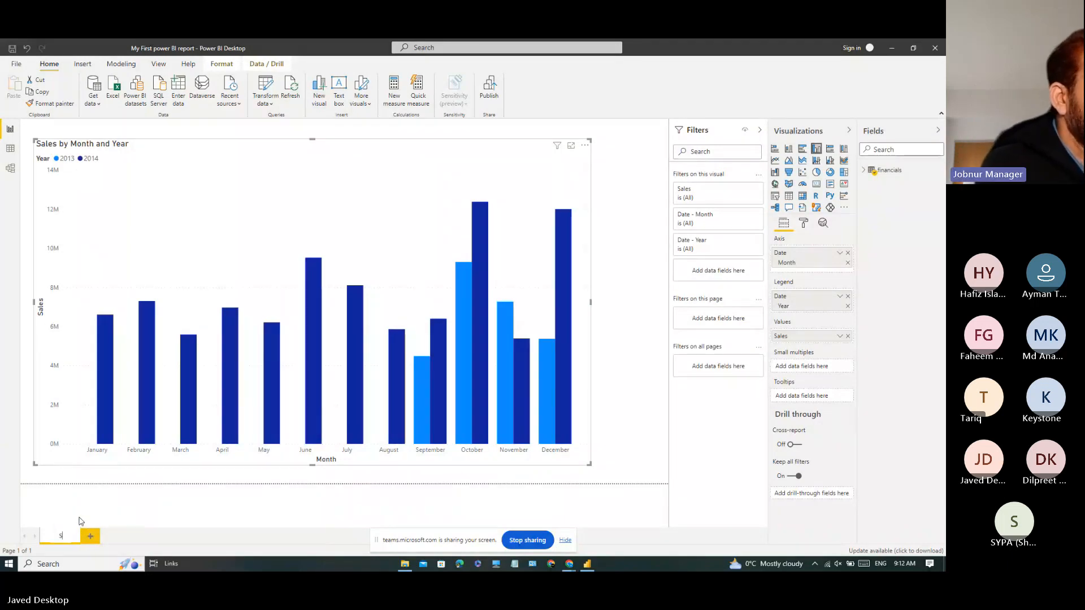
type("ales")
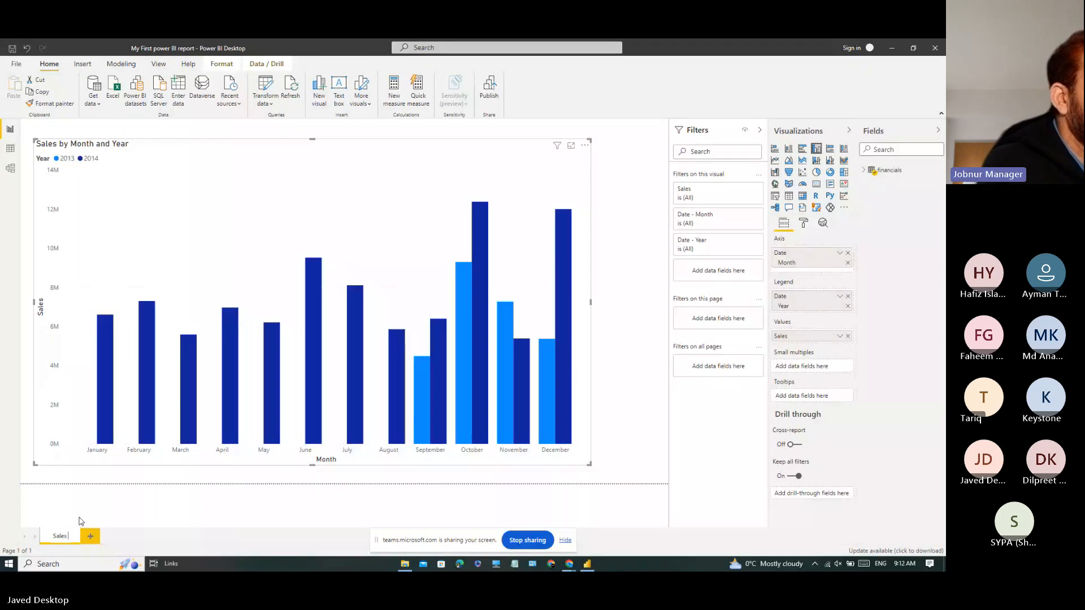
type(" by Mont")
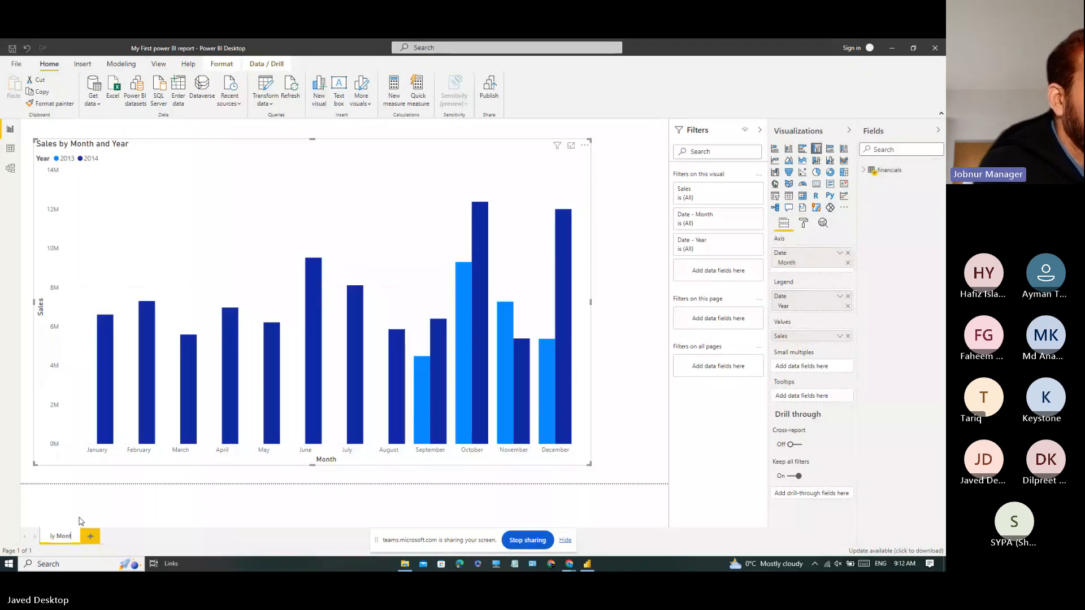
type("h & year")
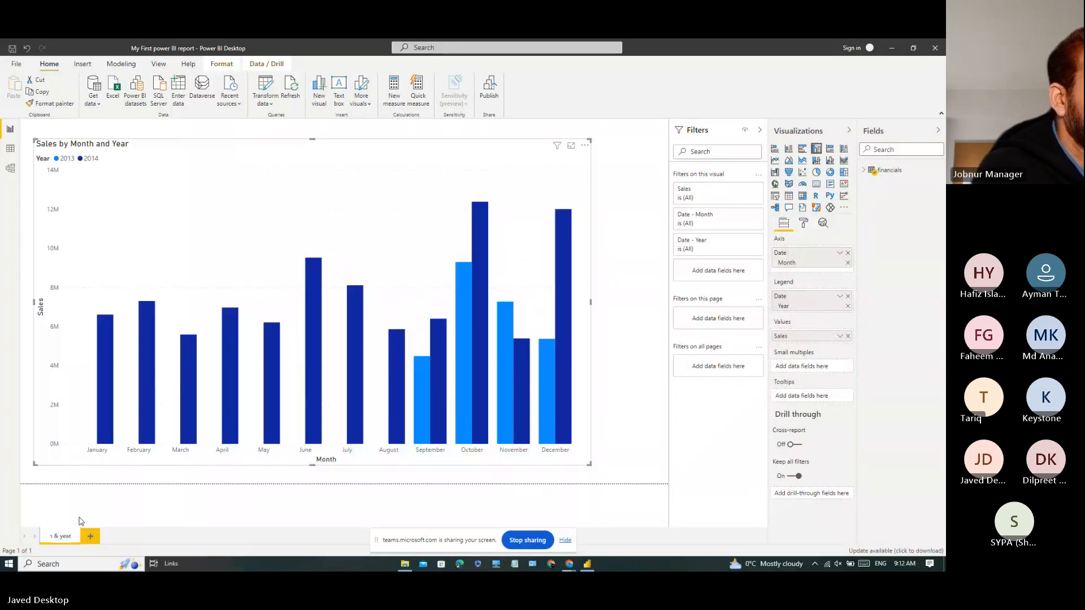
key("Return")
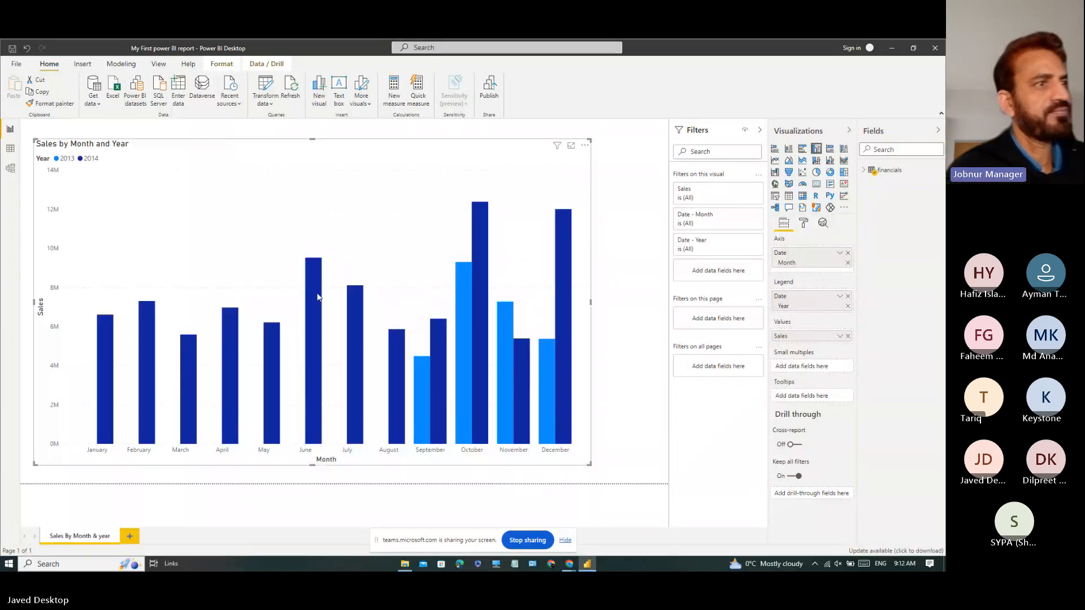
mouse_move(318, 296)
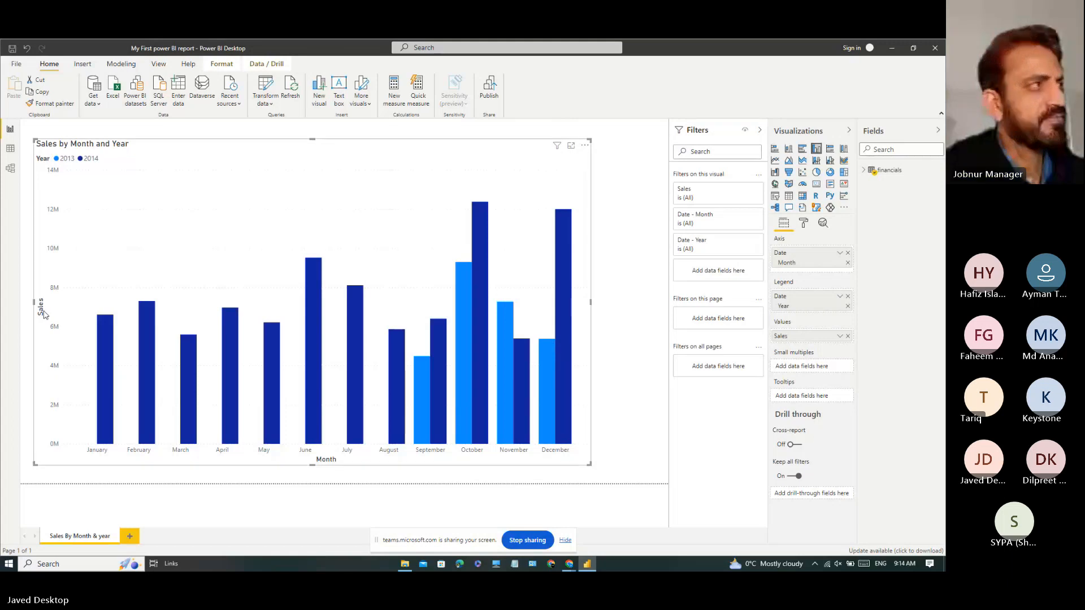
left_click(839, 336)
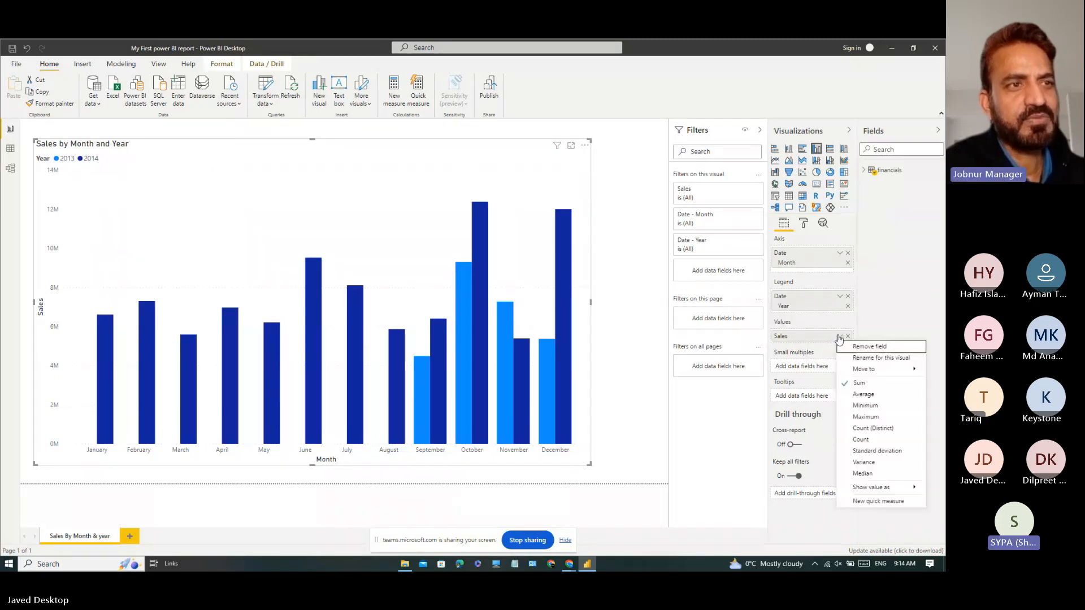
left_click(865, 357)
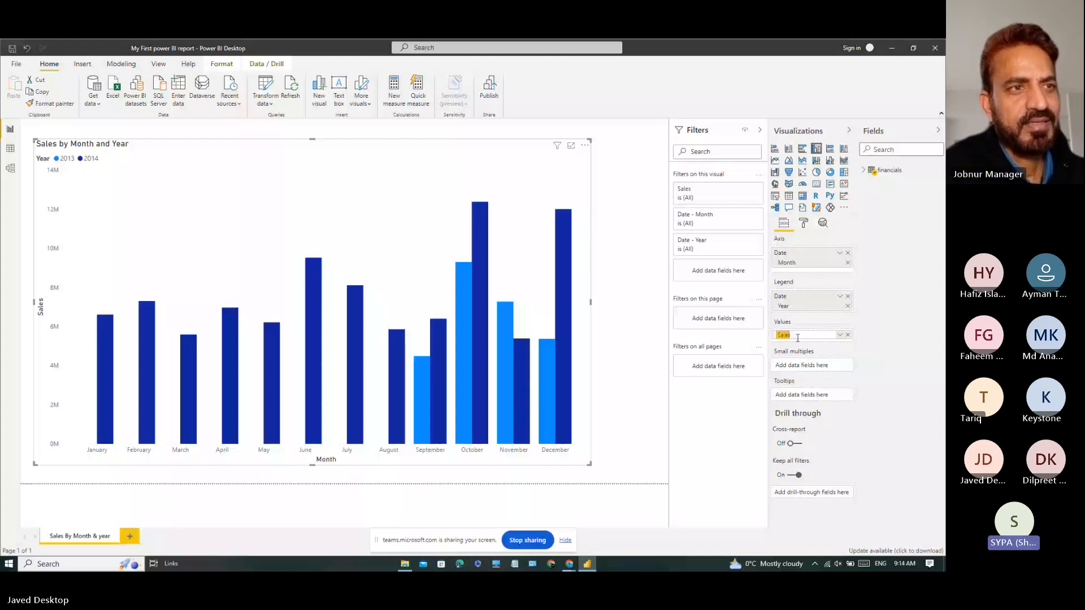
left_click(840, 337)
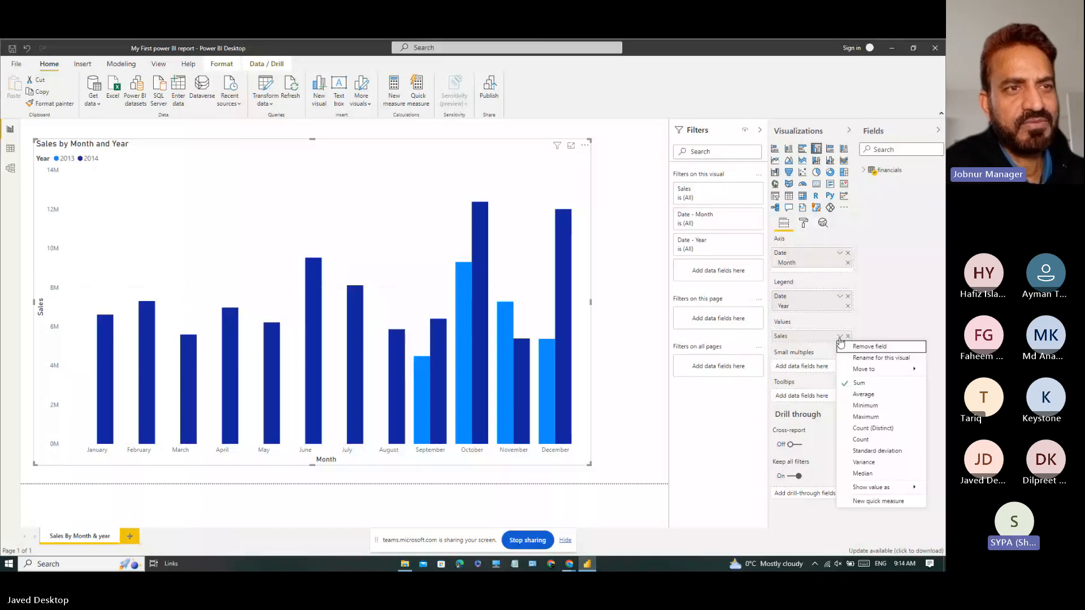
left_click(868, 358)
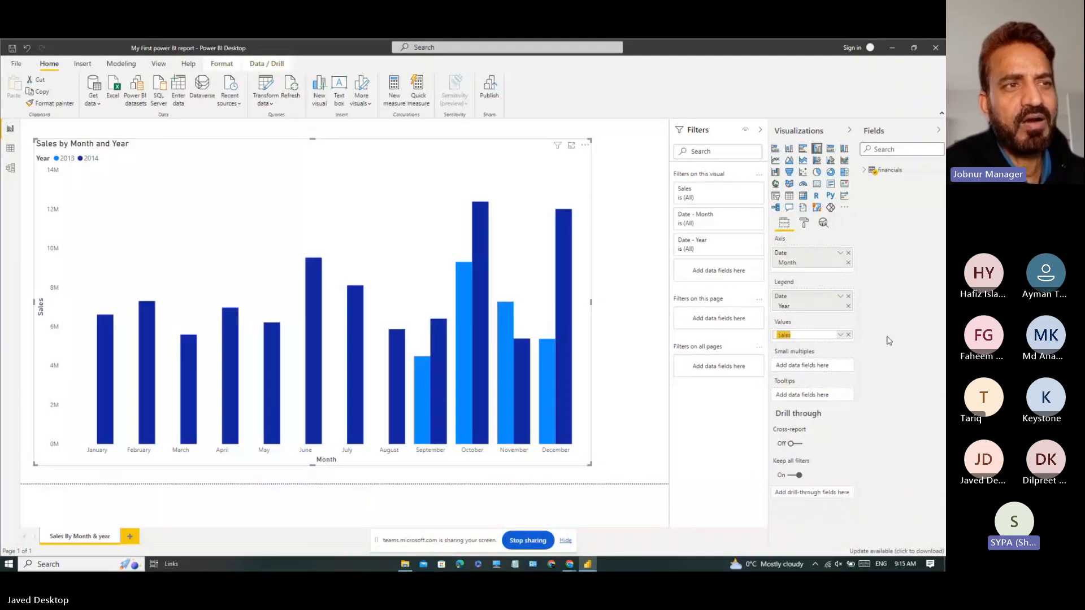
left_click(902, 353)
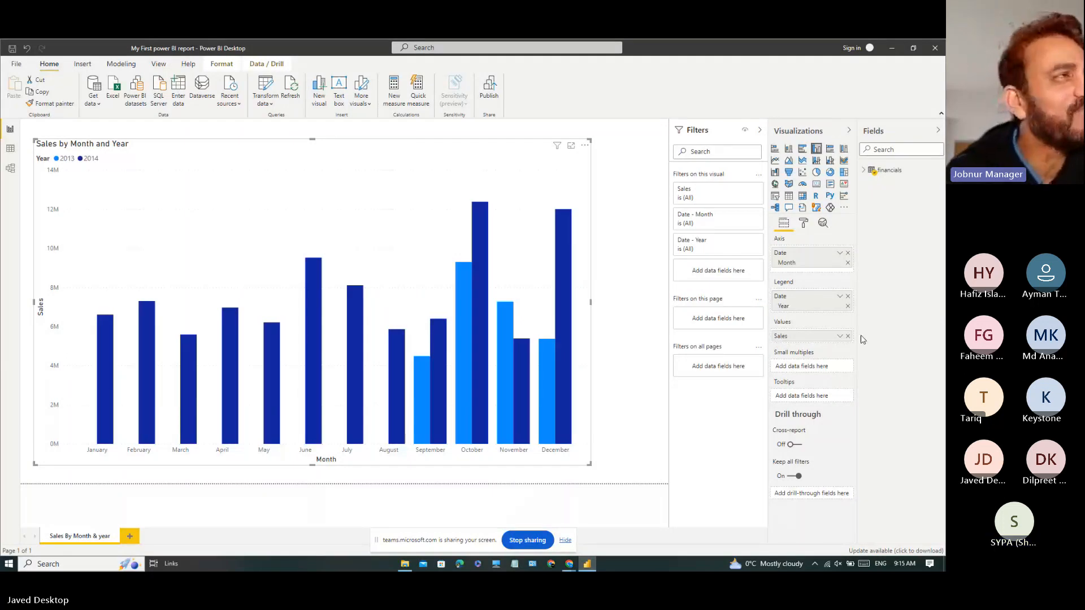
double_click(780, 337)
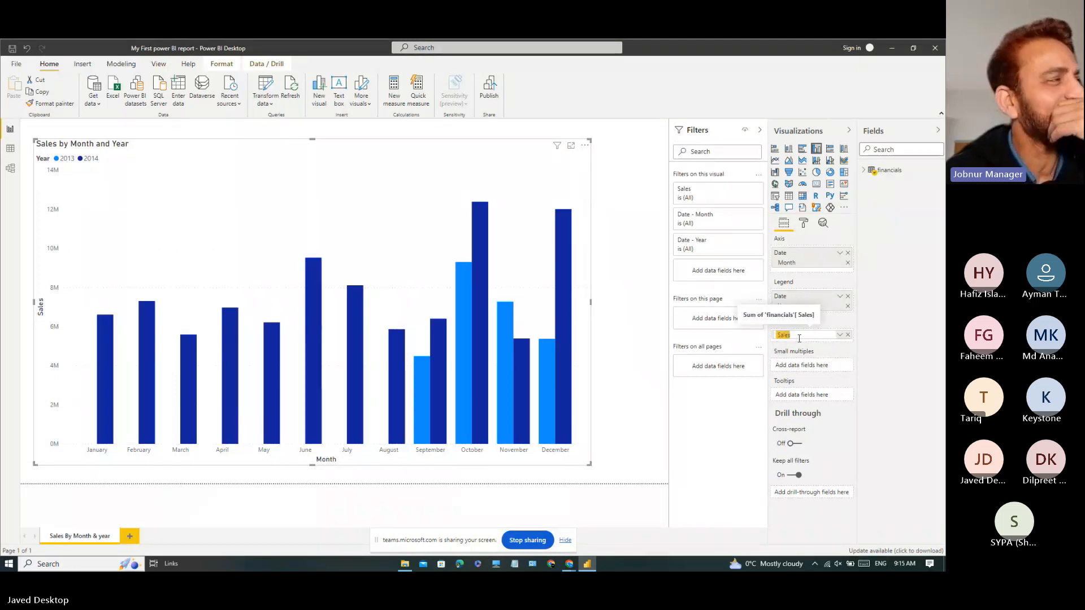
left_click(905, 363)
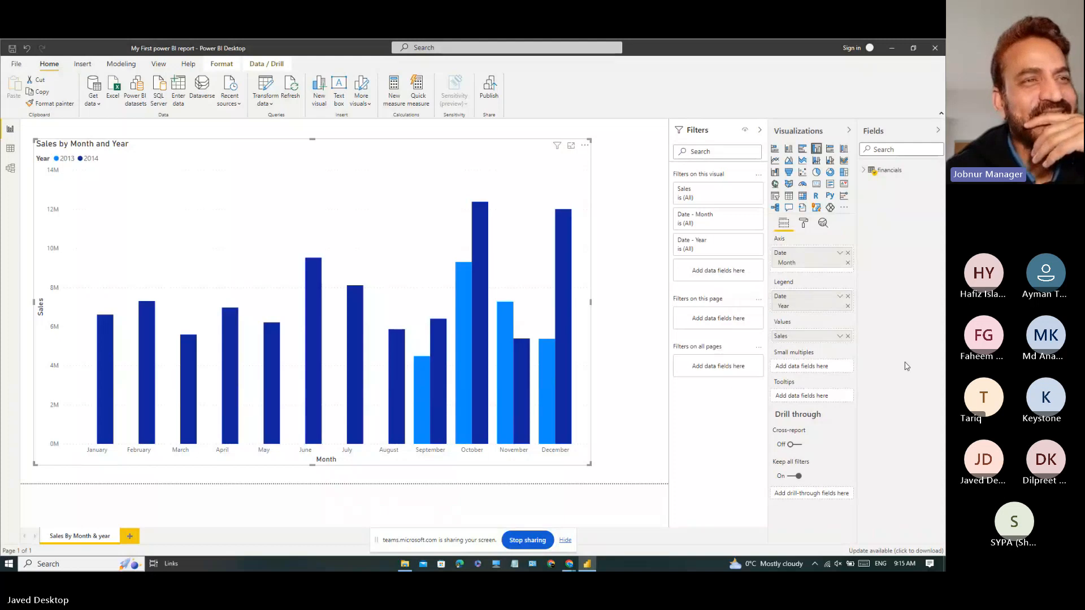
- Rename the chart's Sales value field as Sum of Sales for this visual only
left_click(840, 337)
mouse_move(879, 374)
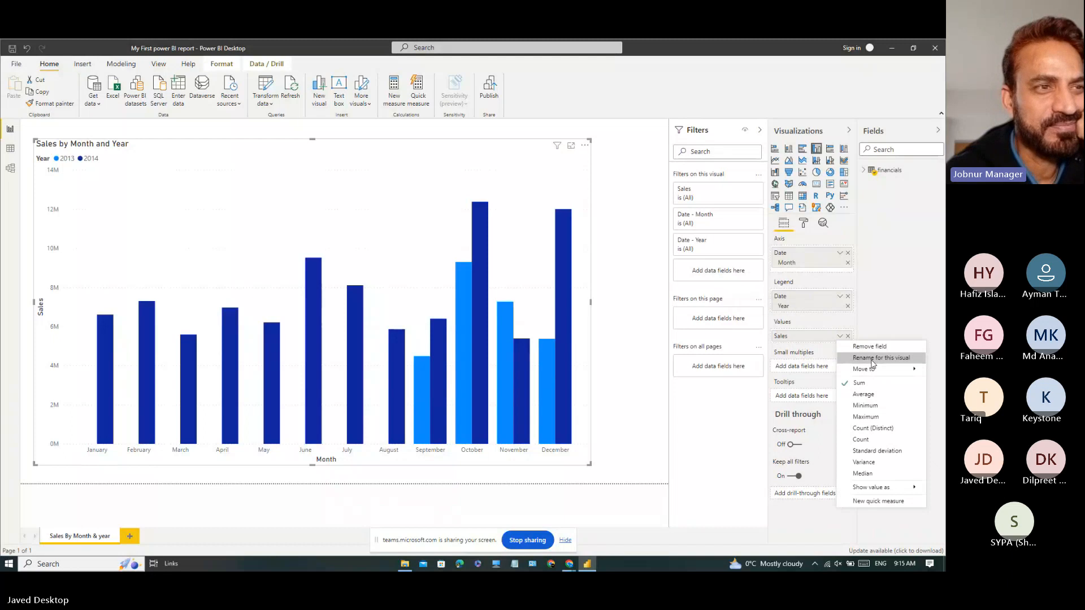
left_click(872, 362)
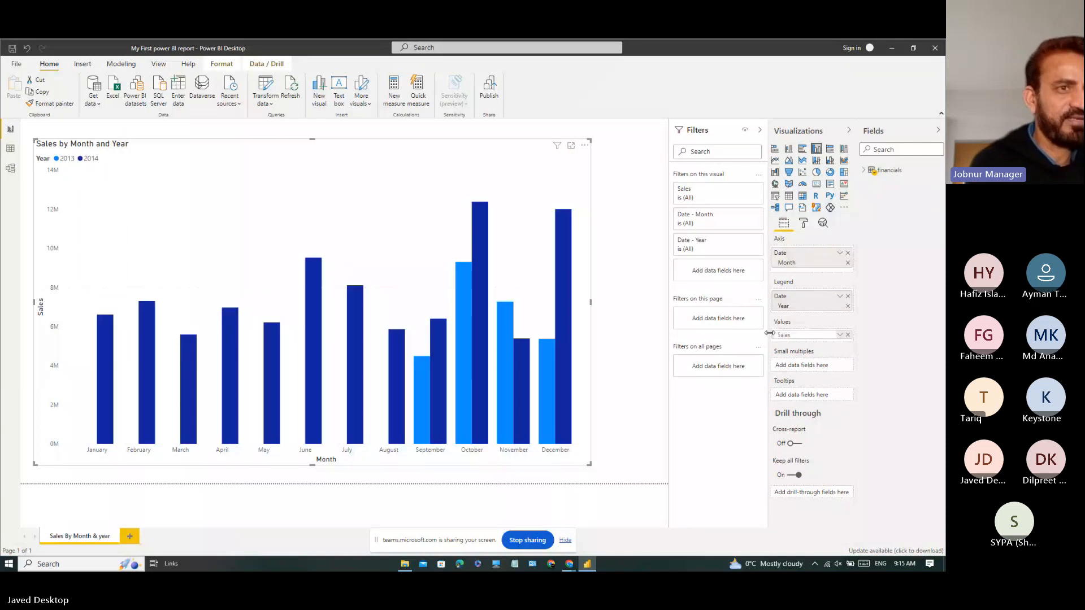
type("Sum ")
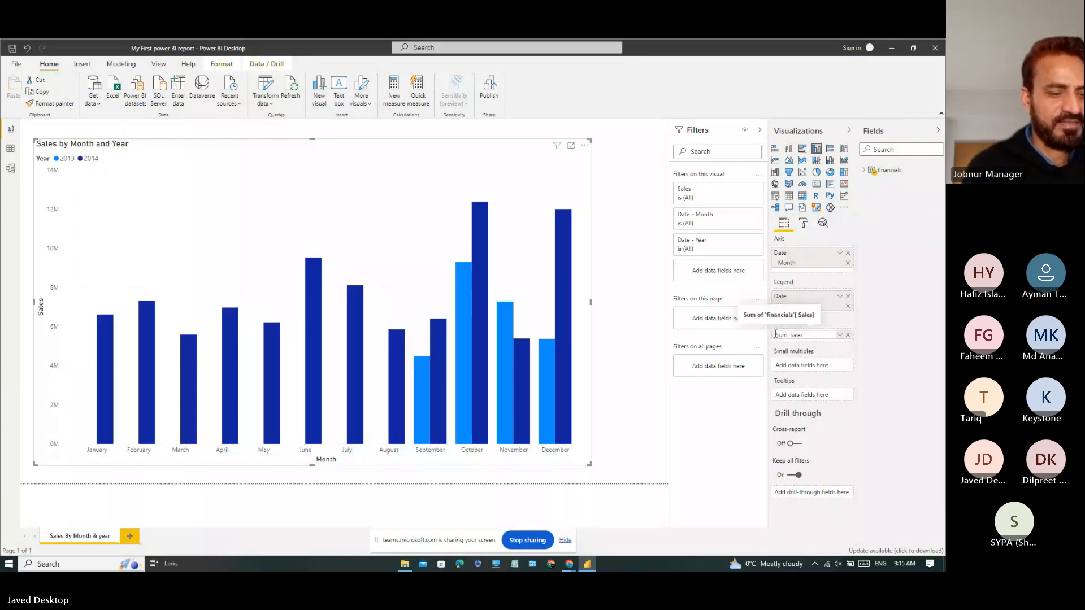
type("of")
key("Return")
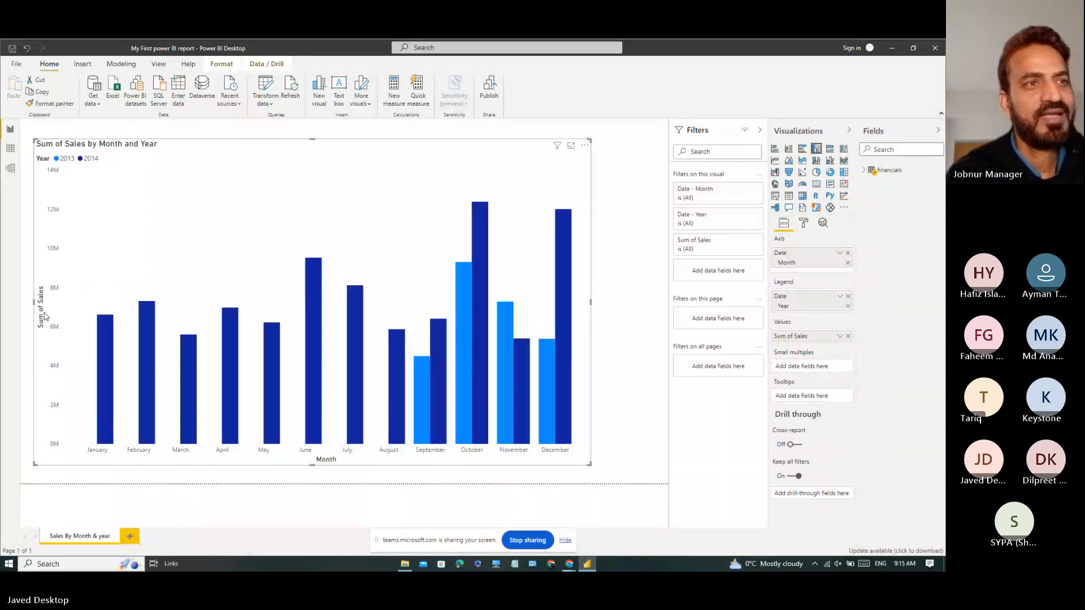
- Rename the chart's Sum of Sales value field back to Sales
double_click(799, 335)
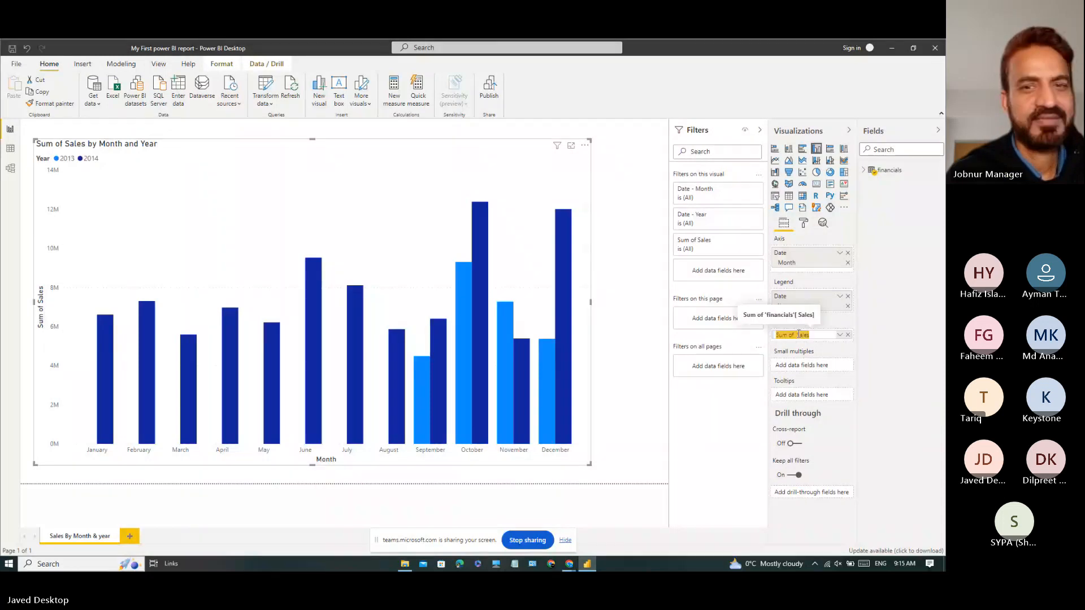
left_click(798, 334)
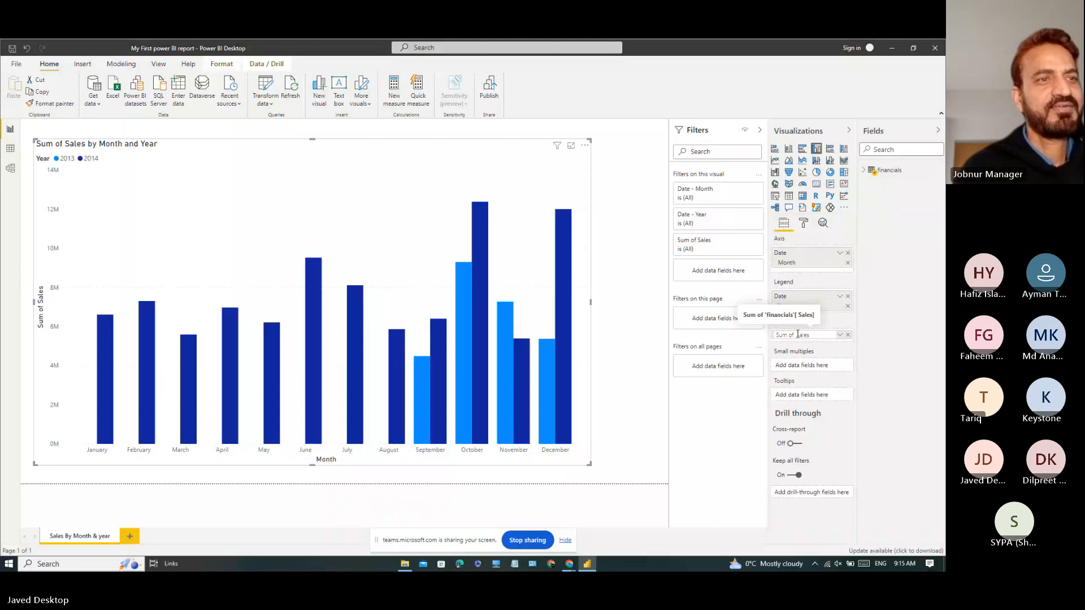
key("BackSpace")
key("BackSpace")
key("BackSpace")
key("BackSpace")
key("BackSpace")
key("BackSpace")
key("BackSpace")
key("Return")
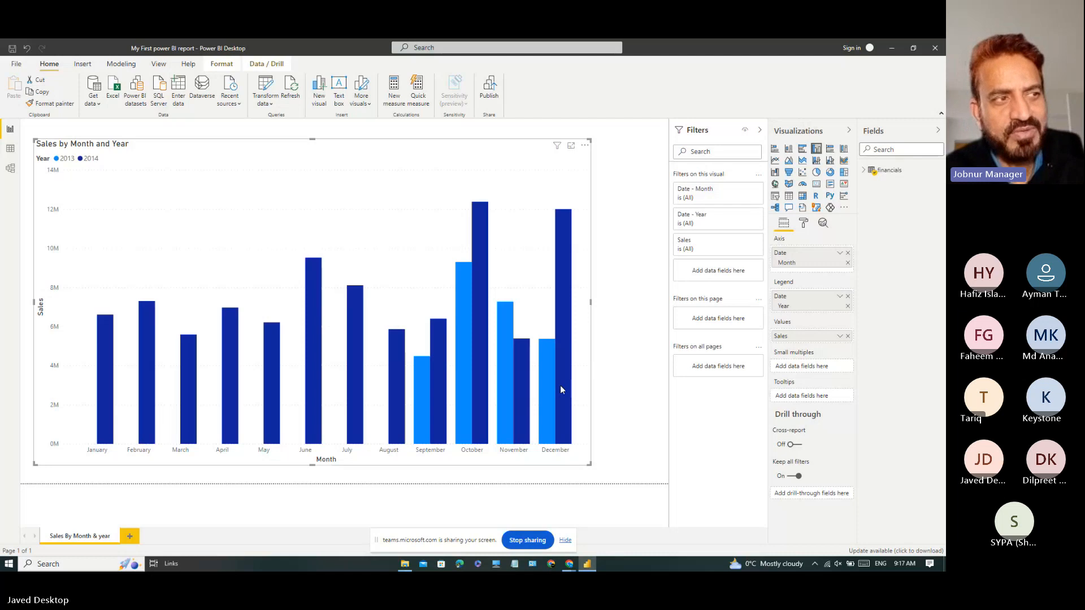
- Add a new report page, chart the Sales field from the financials table on it, and enlarge the visual across most of the canvas
mouse_move(556, 377)
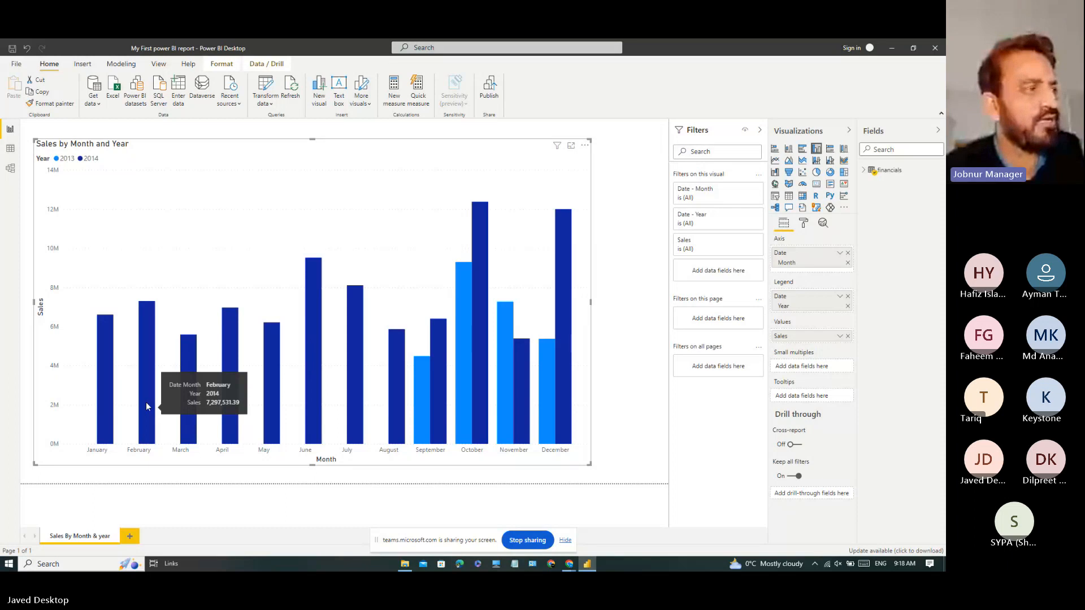
left_click(130, 537)
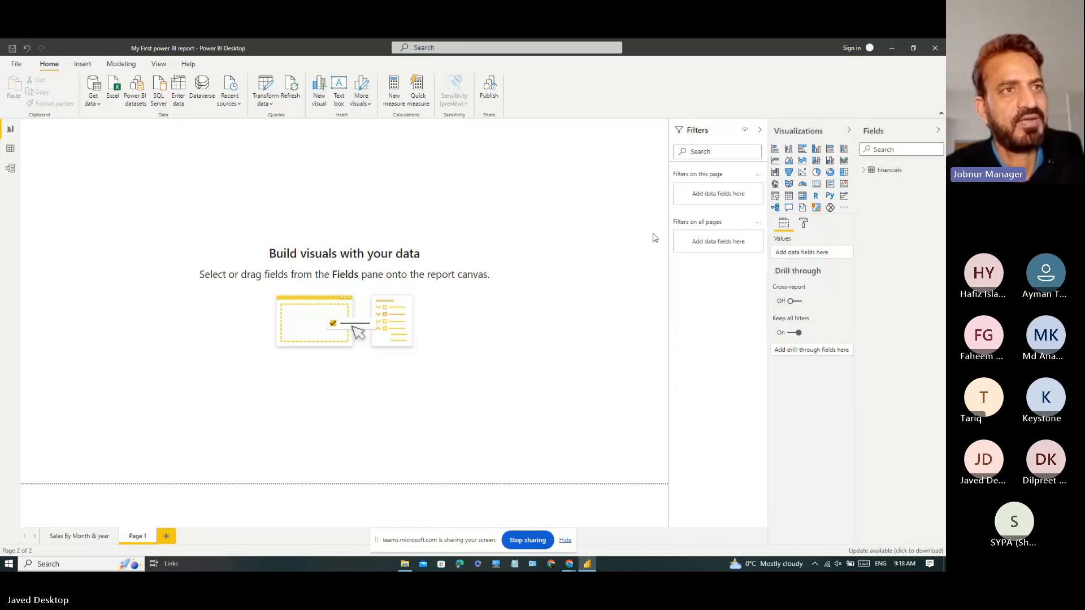
left_click(863, 169)
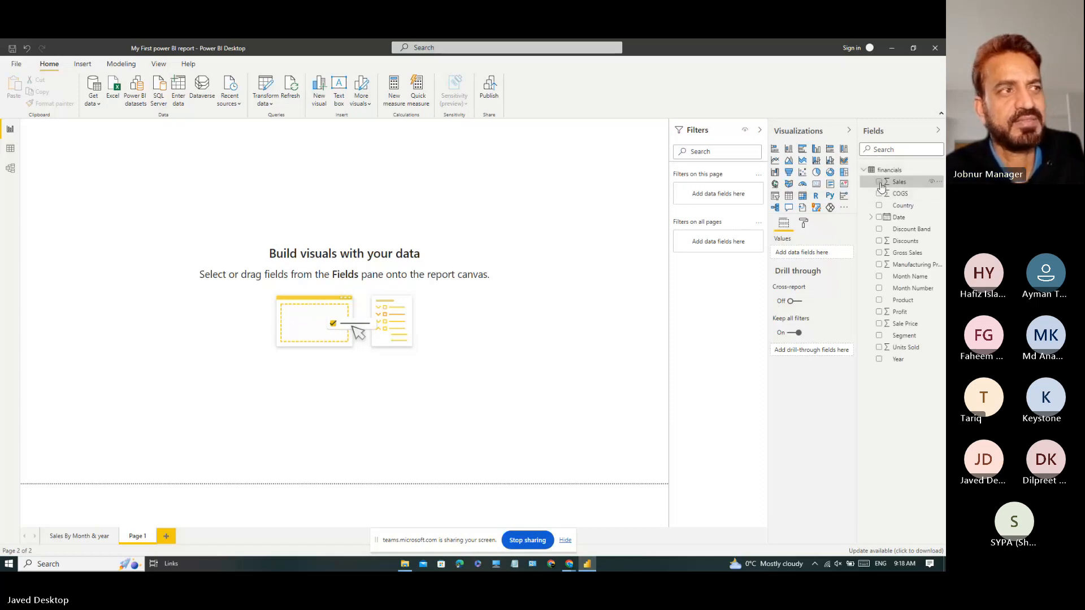
left_click(879, 182)
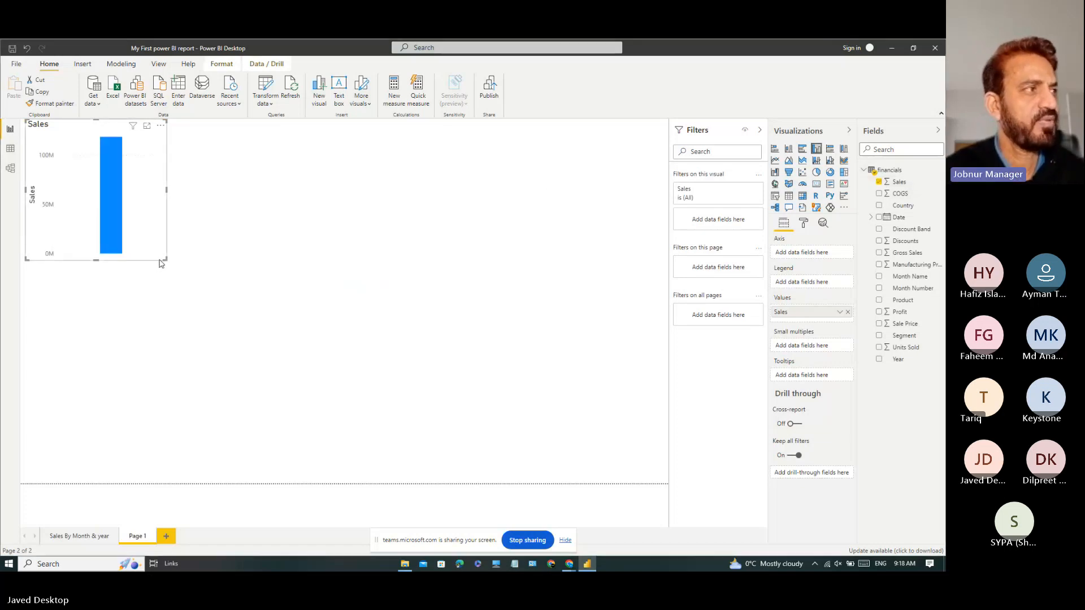
left_click_drag(165, 259, 615, 456)
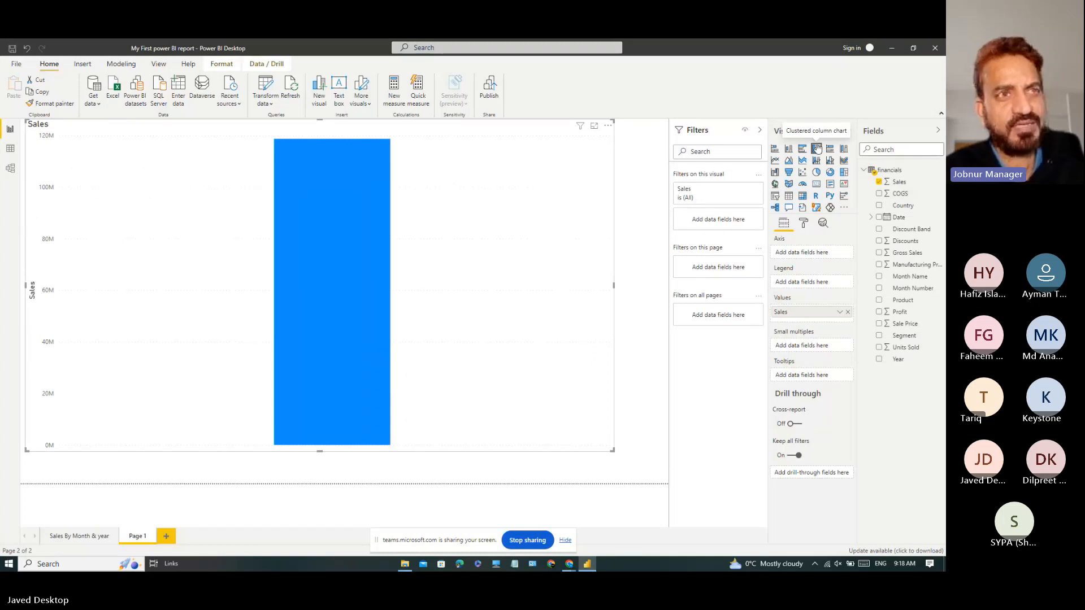
- Convert the new Sales visual to a stacked column chart with the Date Hierarchy's Month on the axis and Year as the legend
left_click(788, 149)
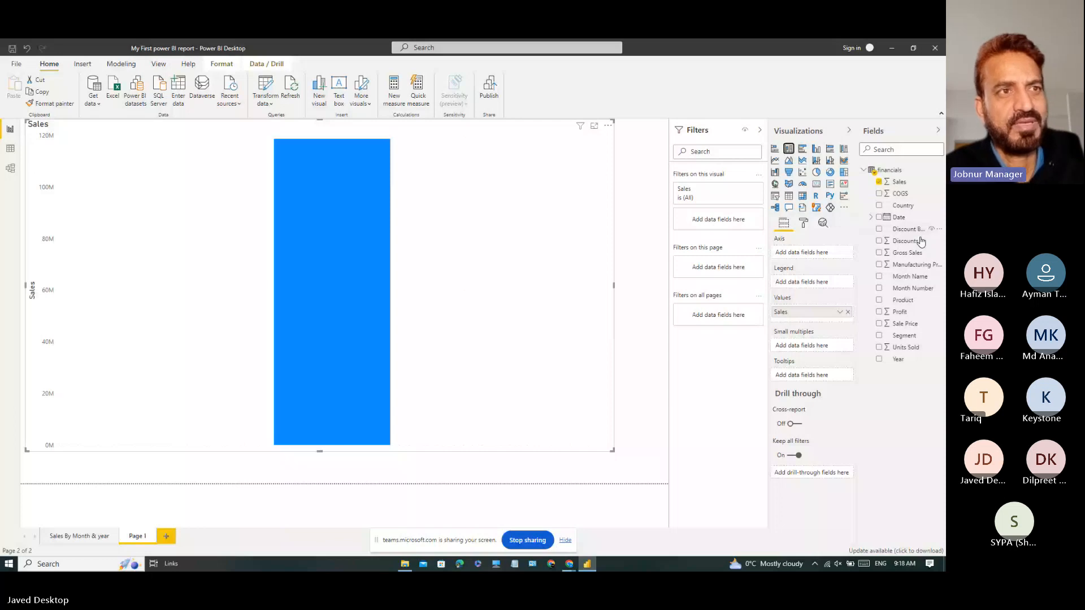
left_click(871, 217)
left_click_drag(916, 265, 825, 255)
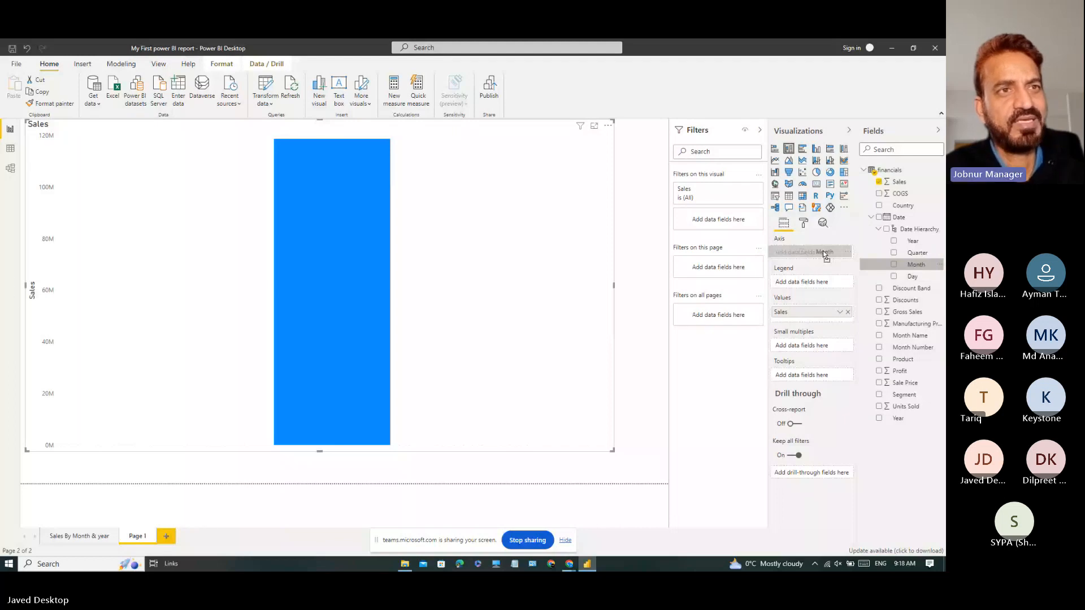
left_click_drag(825, 255, 823, 255)
left_click_drag(912, 242, 825, 295)
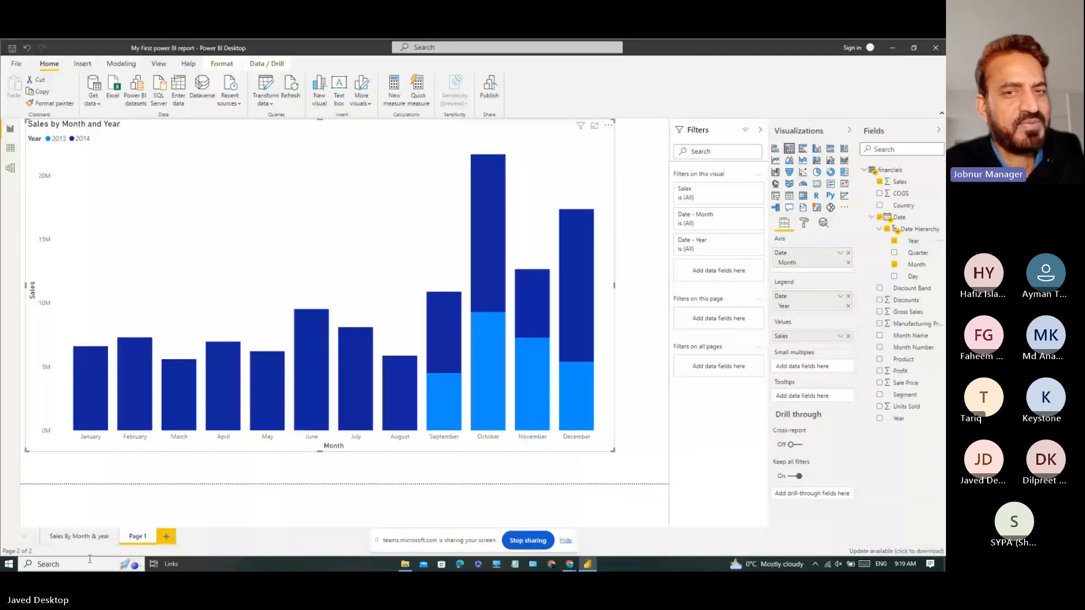
- Return to the Sales By Month & year page and examine the December 2014 sales in the clustered column chart
left_click(89, 540)
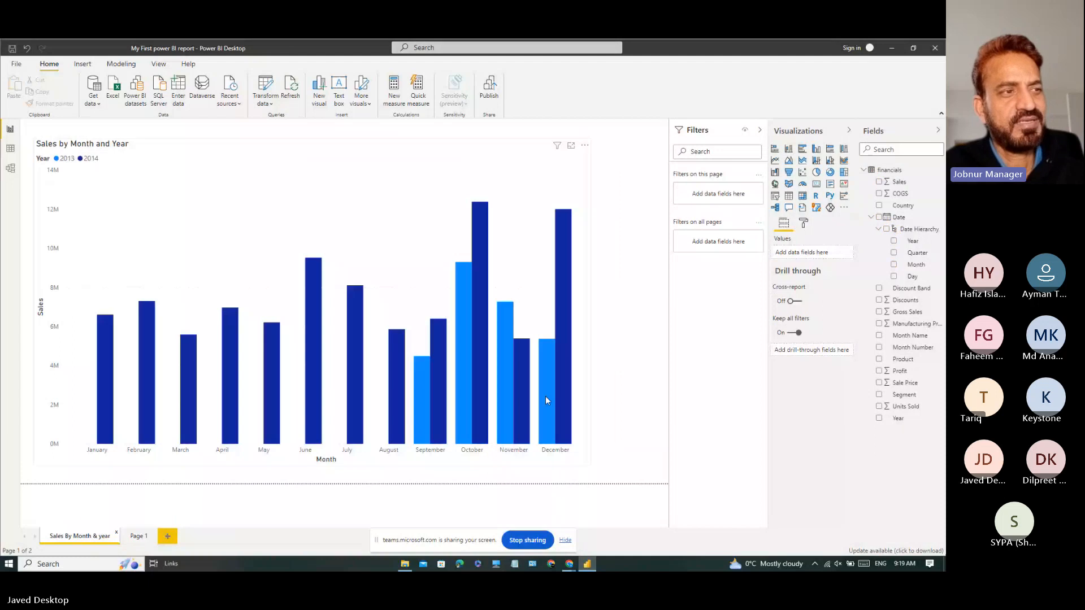
mouse_move(559, 383)
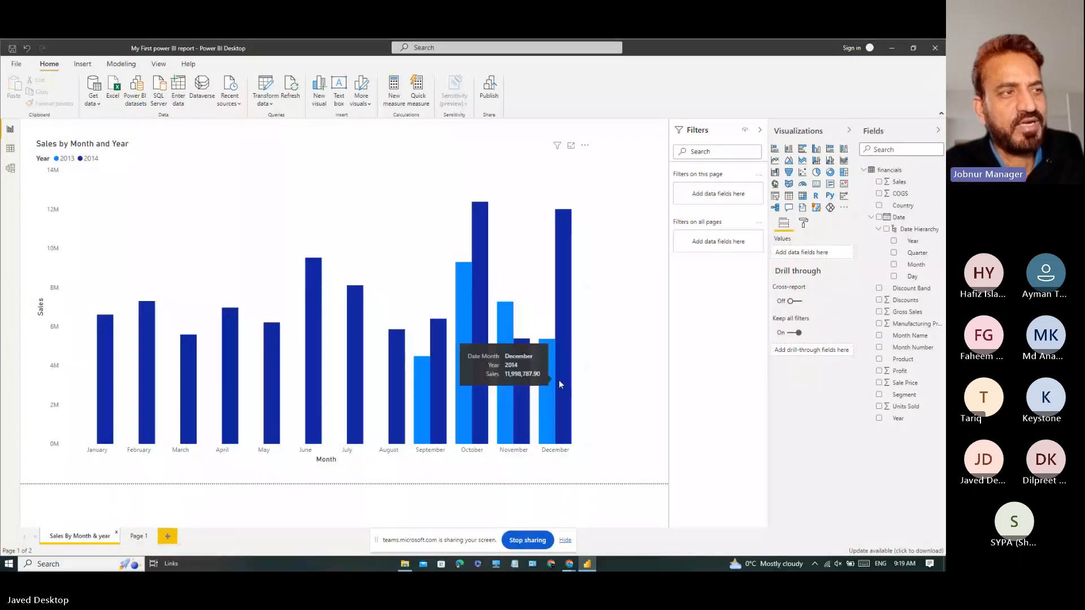
- Compare the November and December 2014 sales between the clustered chart on Sales By Month & year and the stacked chart on Page 1
mouse_move(515, 435)
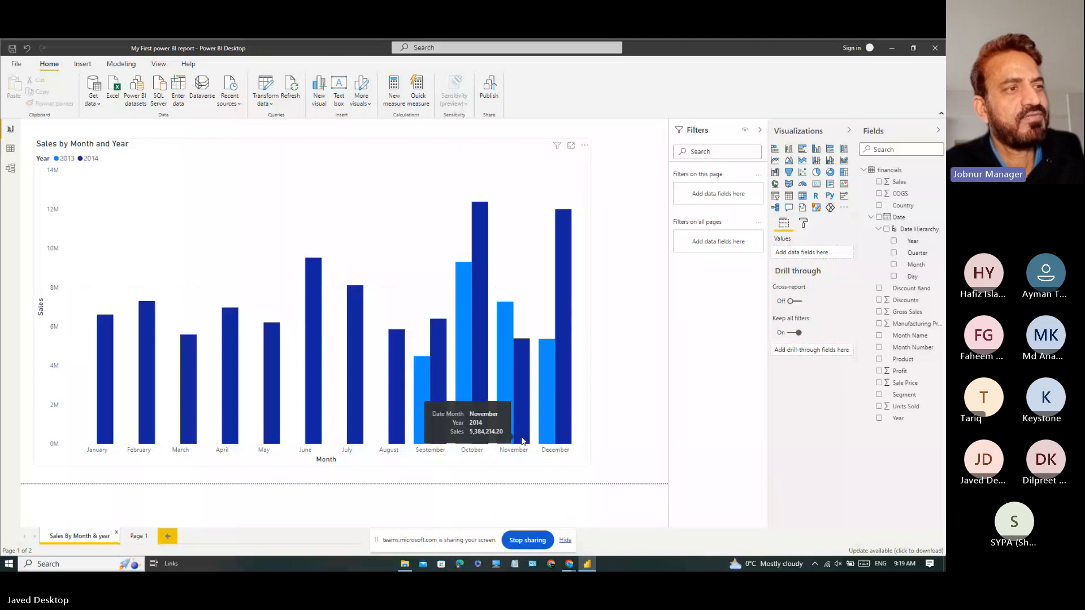
left_click(138, 536)
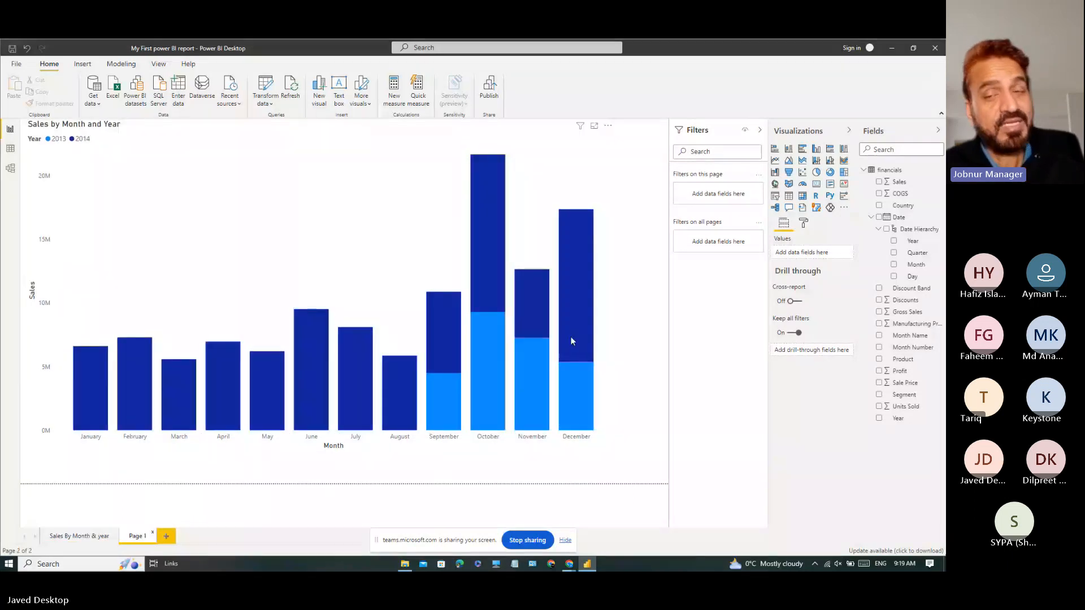
mouse_move(570, 339)
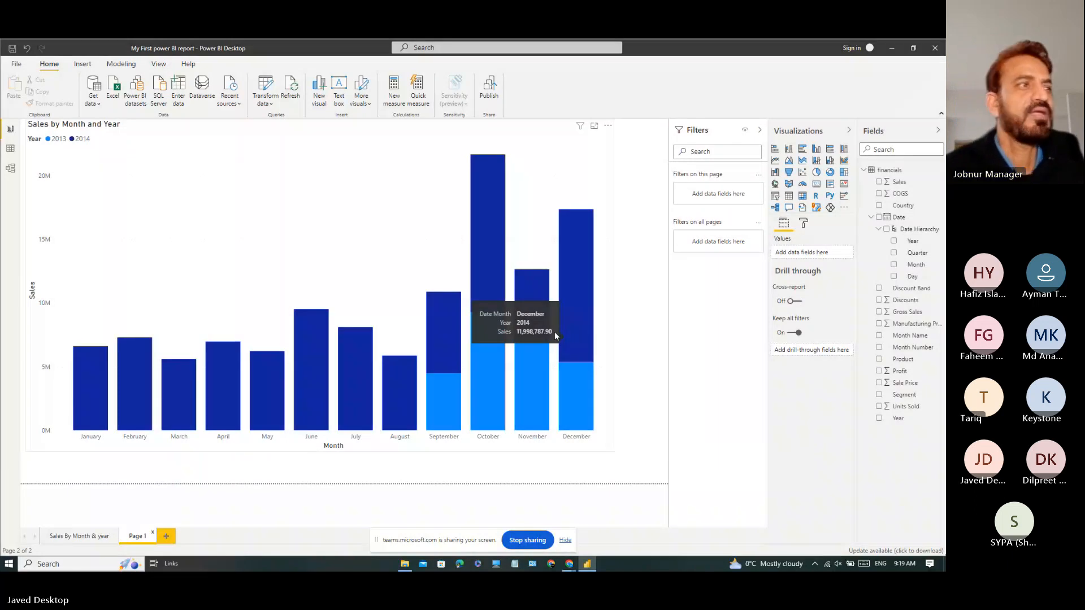
mouse_move(501, 299)
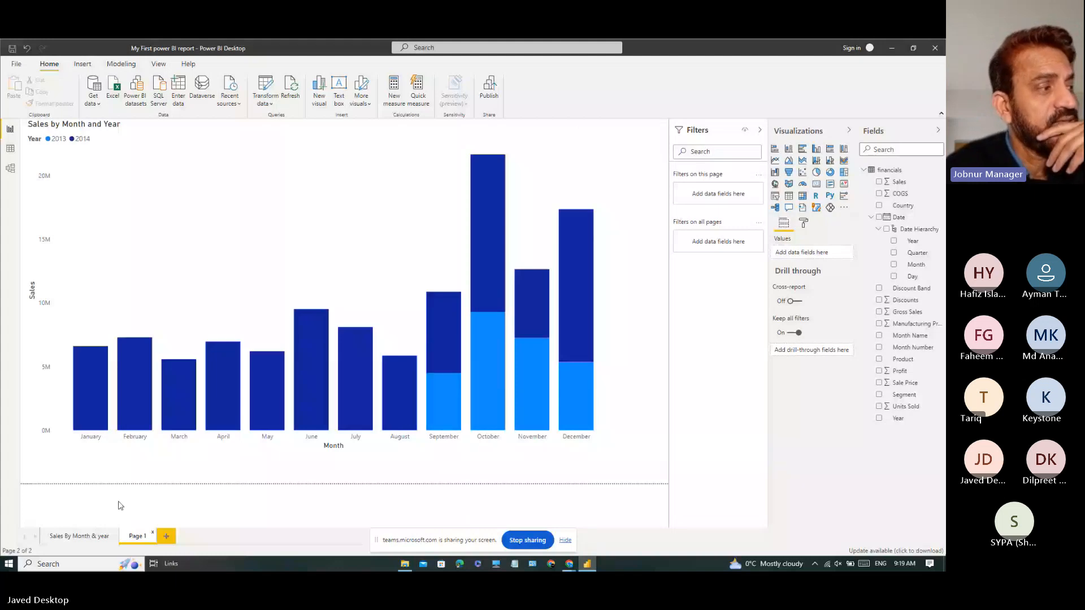
left_click(72, 538)
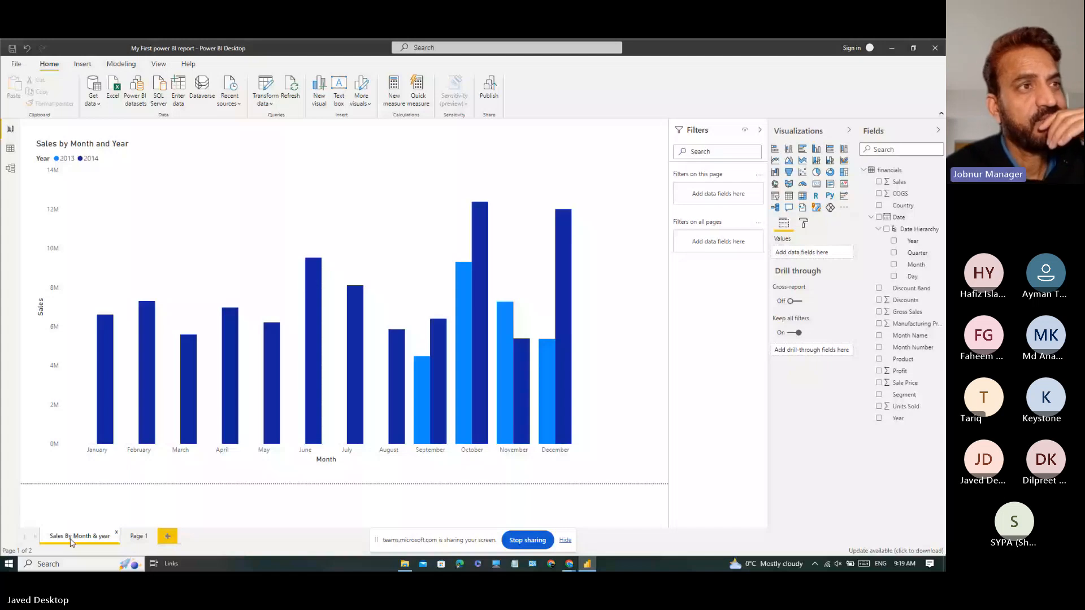
left_click(137, 535)
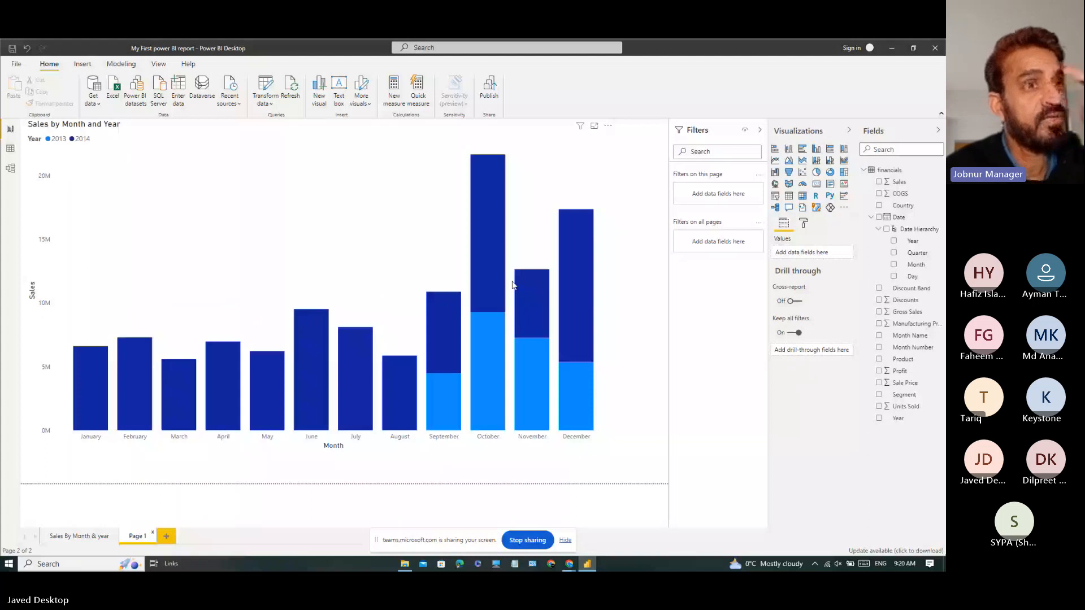
- Replace Year with the Segment field as the legend of the stacked column chart on Page 1
left_click(572, 264)
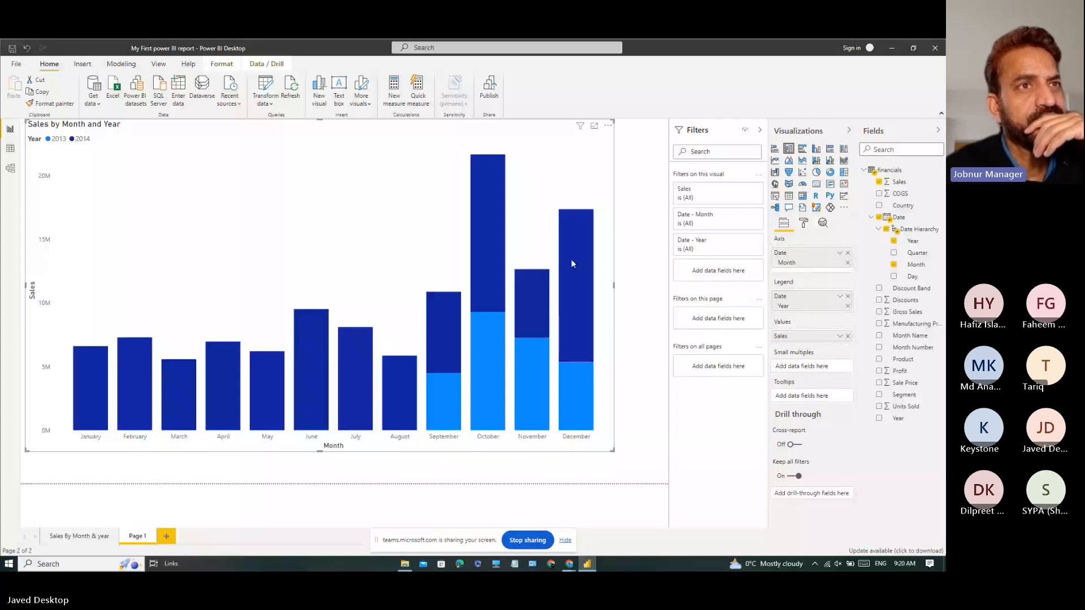
left_click(847, 306)
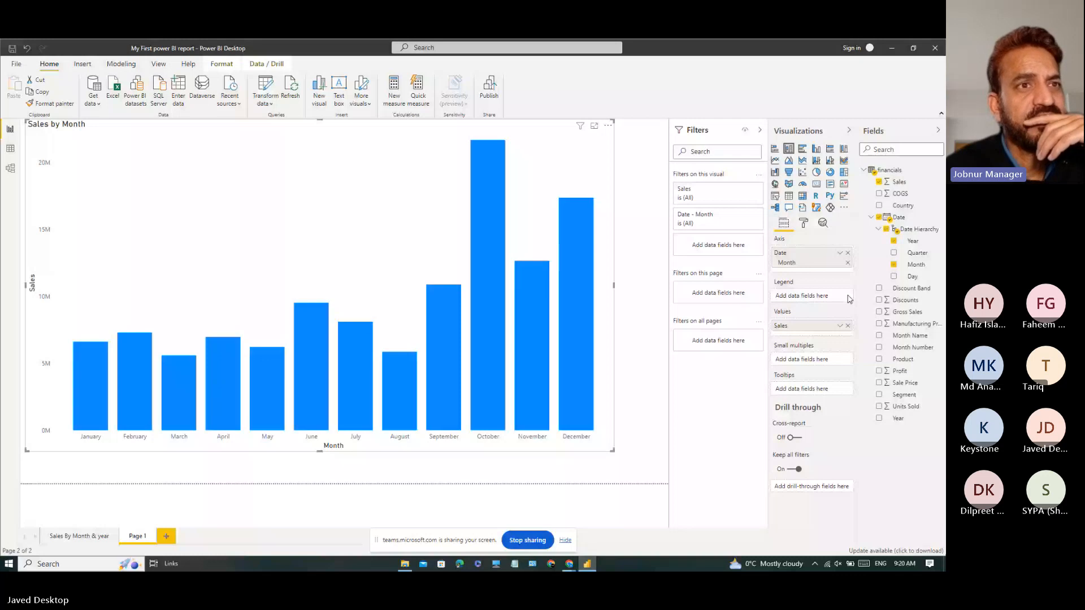
left_click(906, 204)
left_click_drag(904, 394, 822, 303)
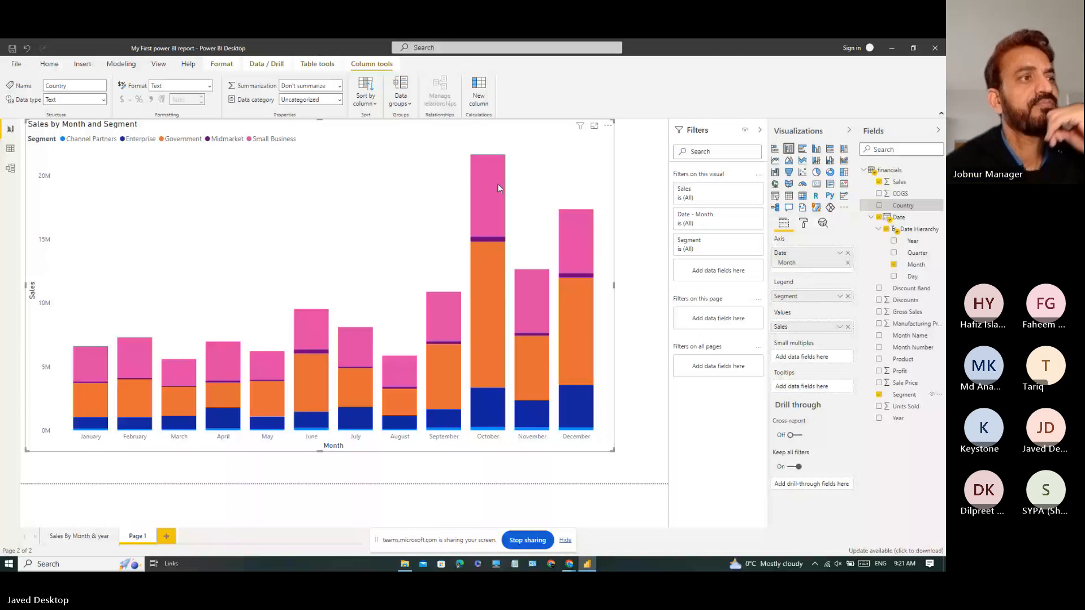
mouse_move(542, 343)
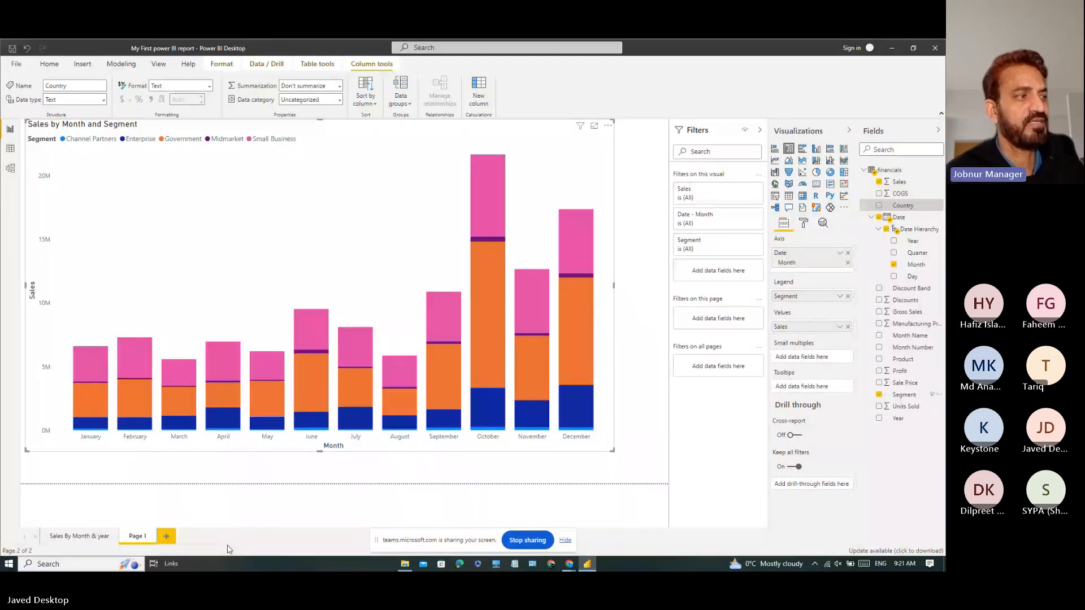
- Rename the report page Page 1 as Stacked Column Example
right_click(145, 536)
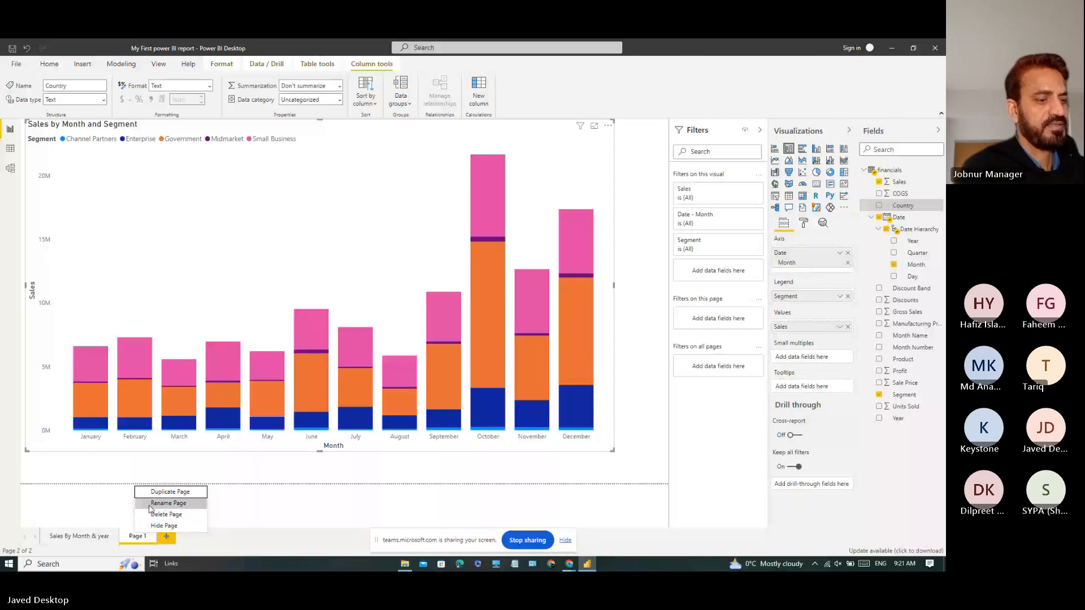
left_click(150, 503)
type("Stac")
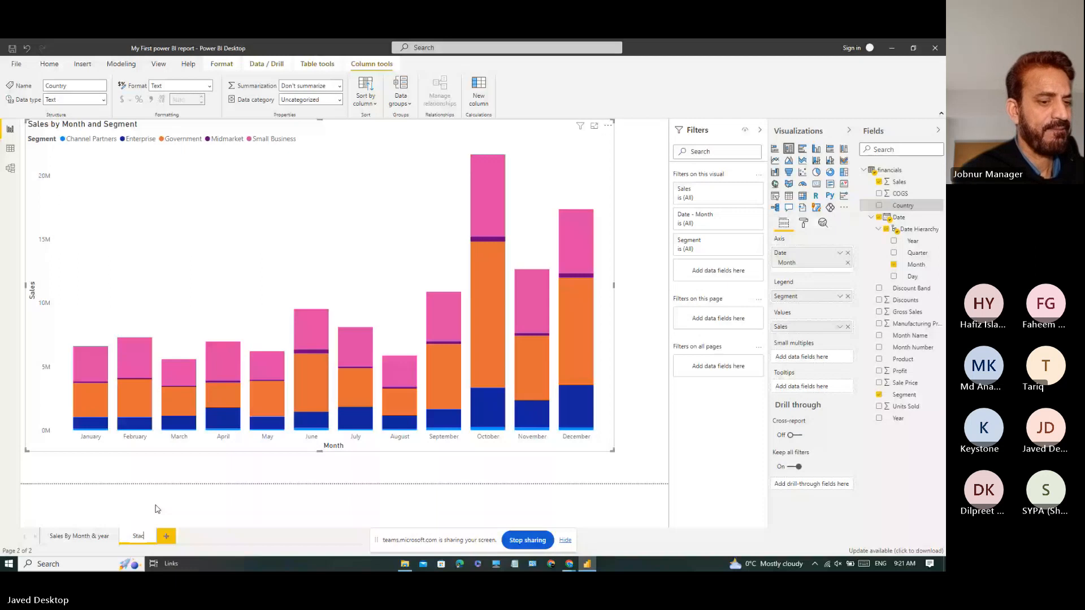
type("k exampl")
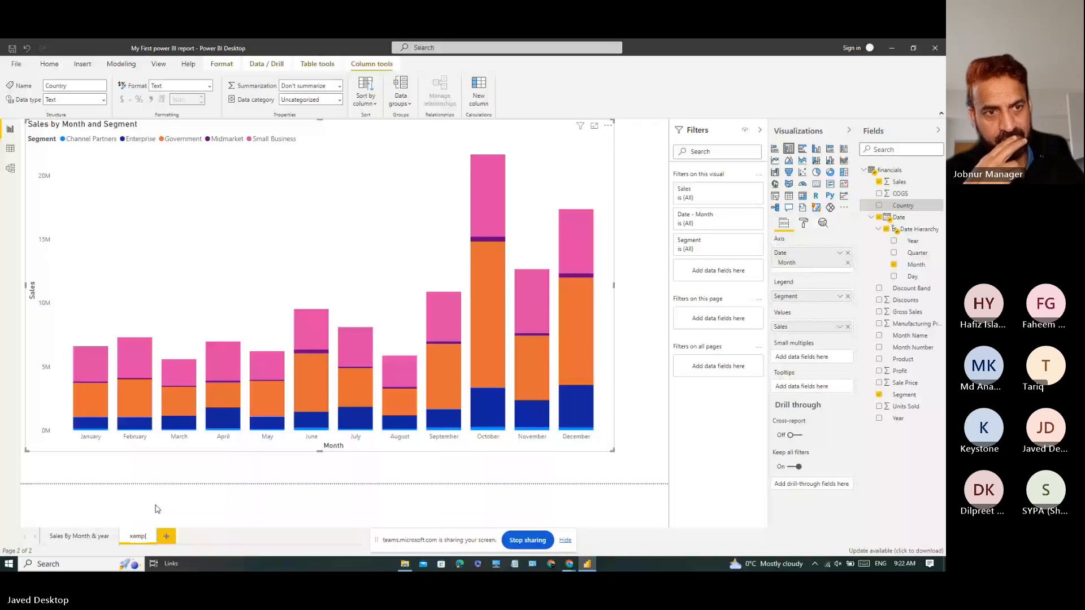
type("le")
key("Return")
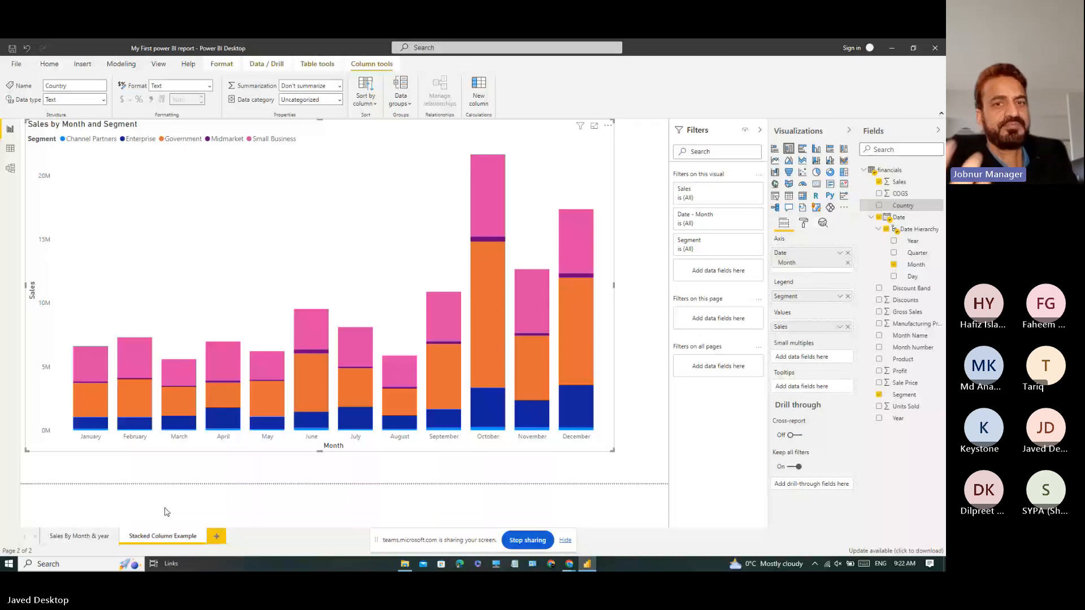
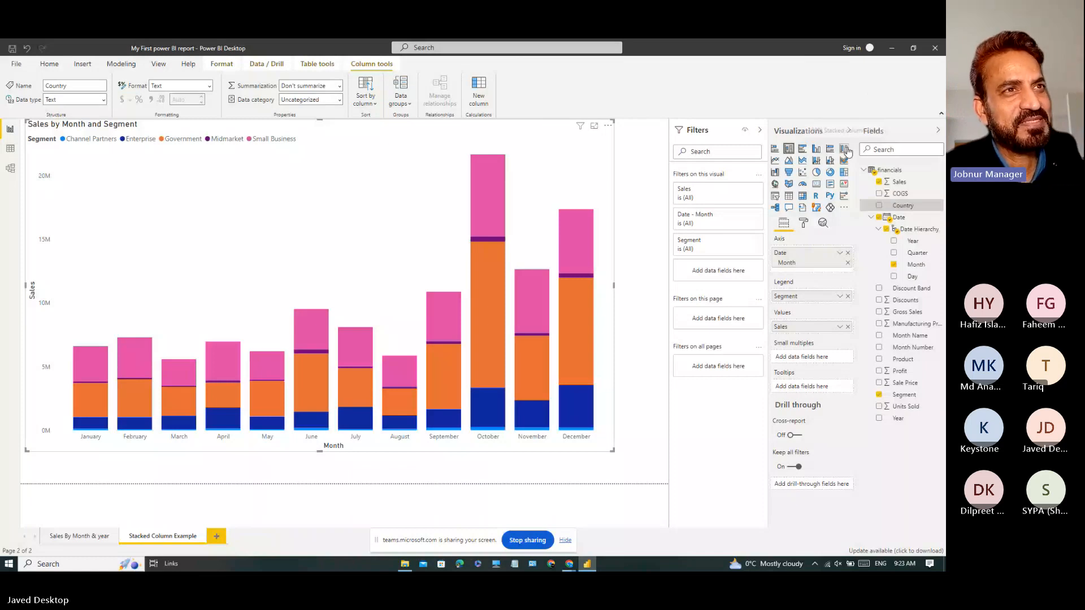
- Convert the chart to a 100% stacked column chart and examine the segment shares for October, January and February
left_click(845, 150)
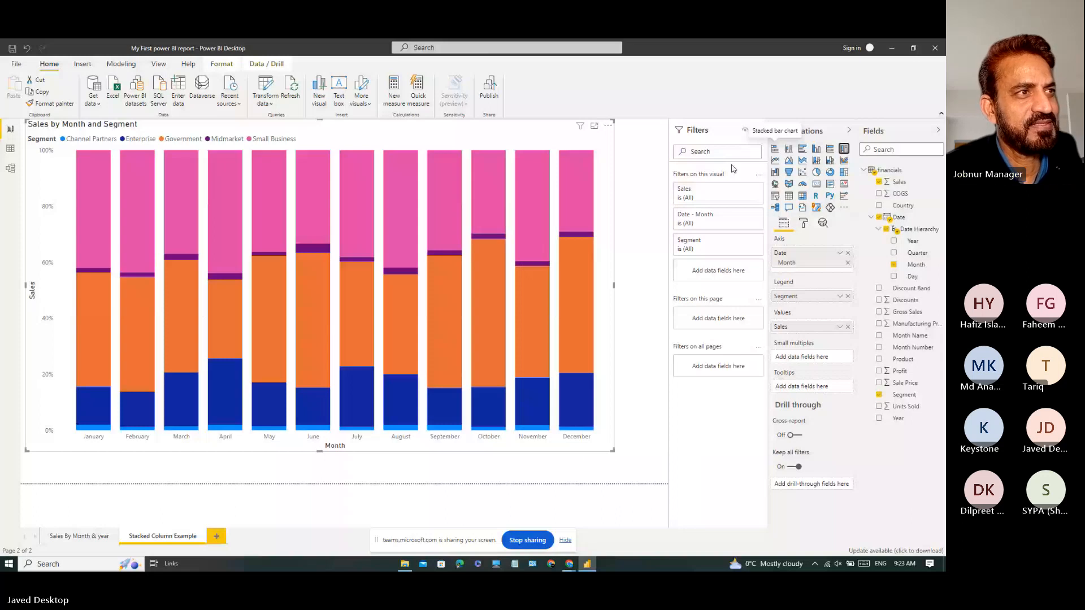
mouse_move(272, 240)
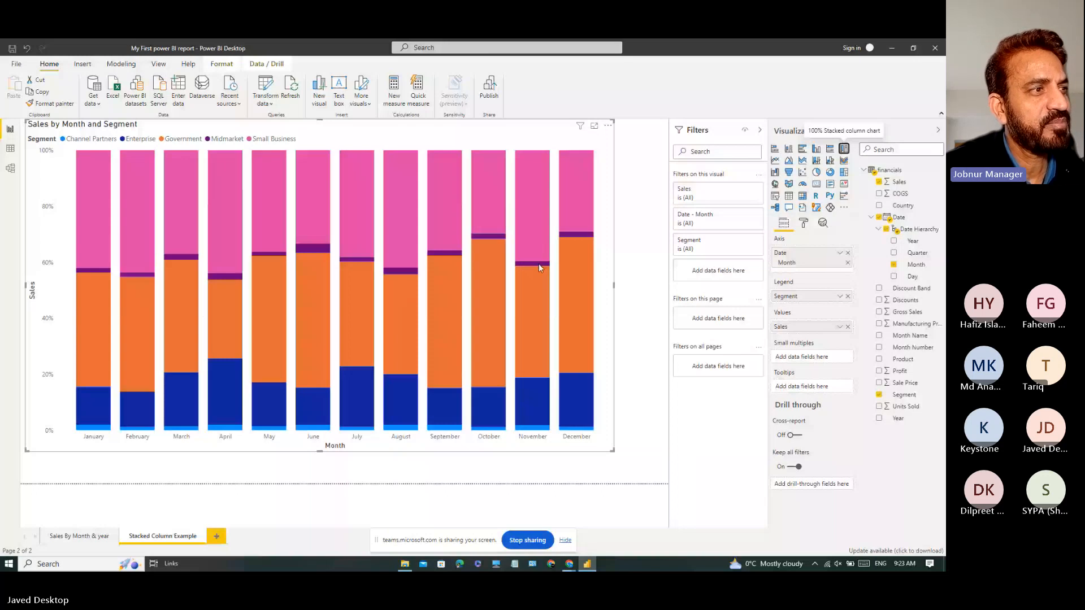
mouse_move(487, 344)
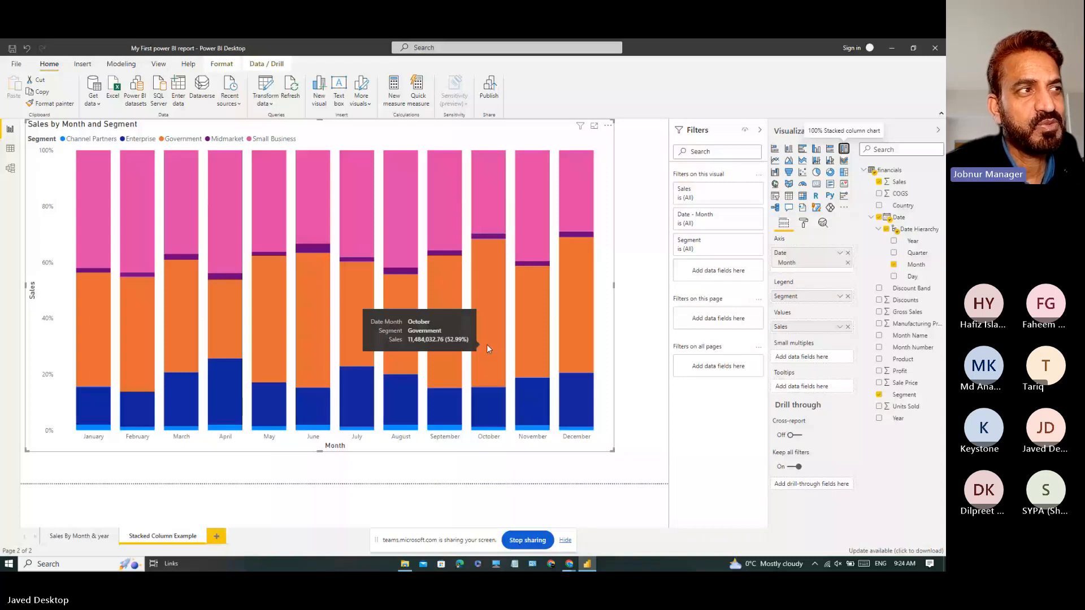
mouse_move(494, 202)
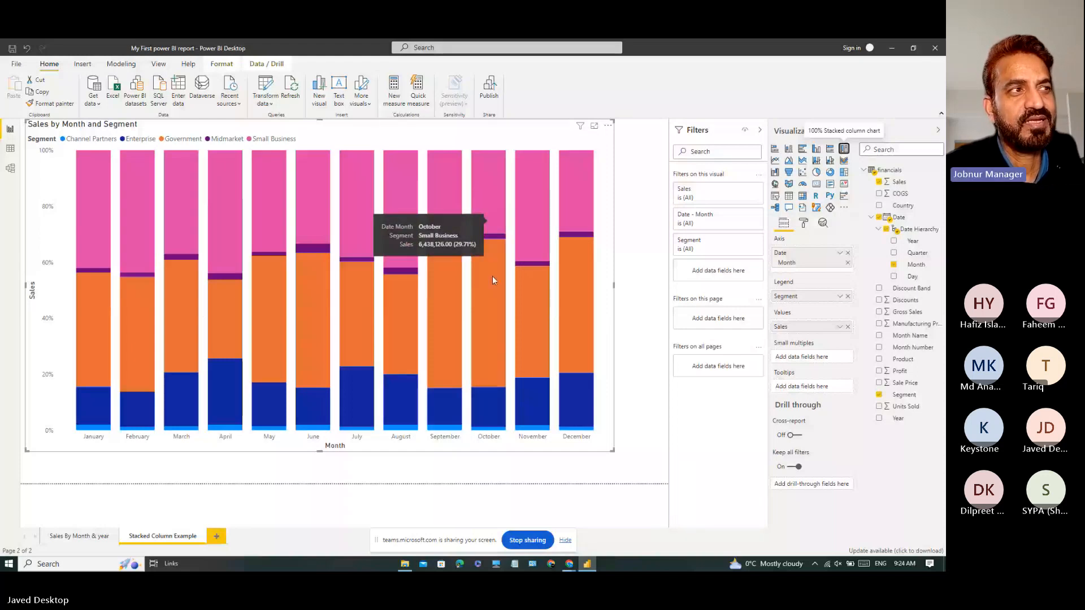
mouse_move(496, 416)
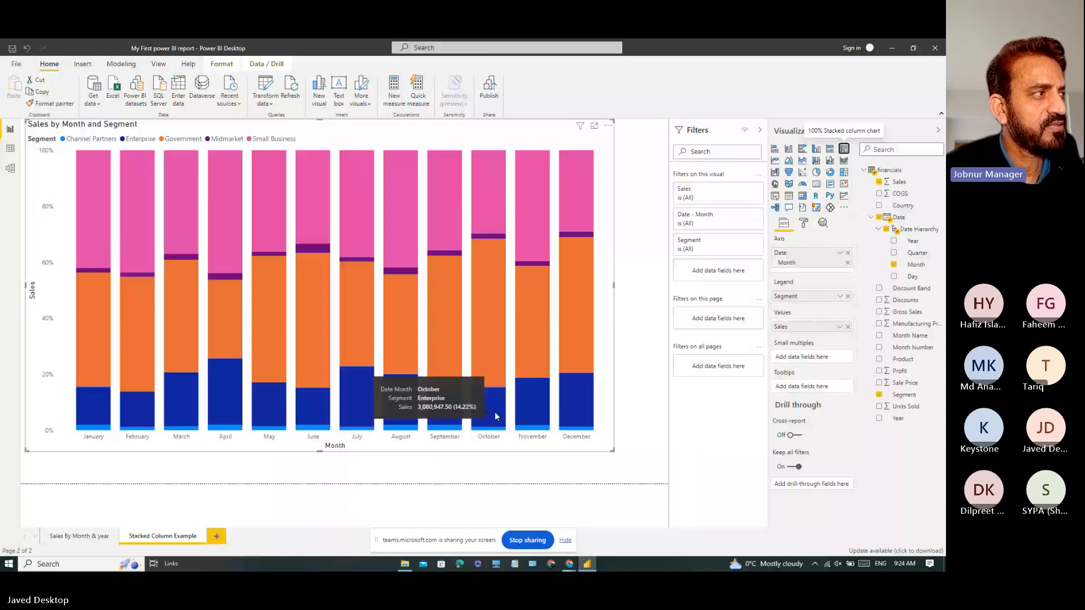
mouse_move(95, 331)
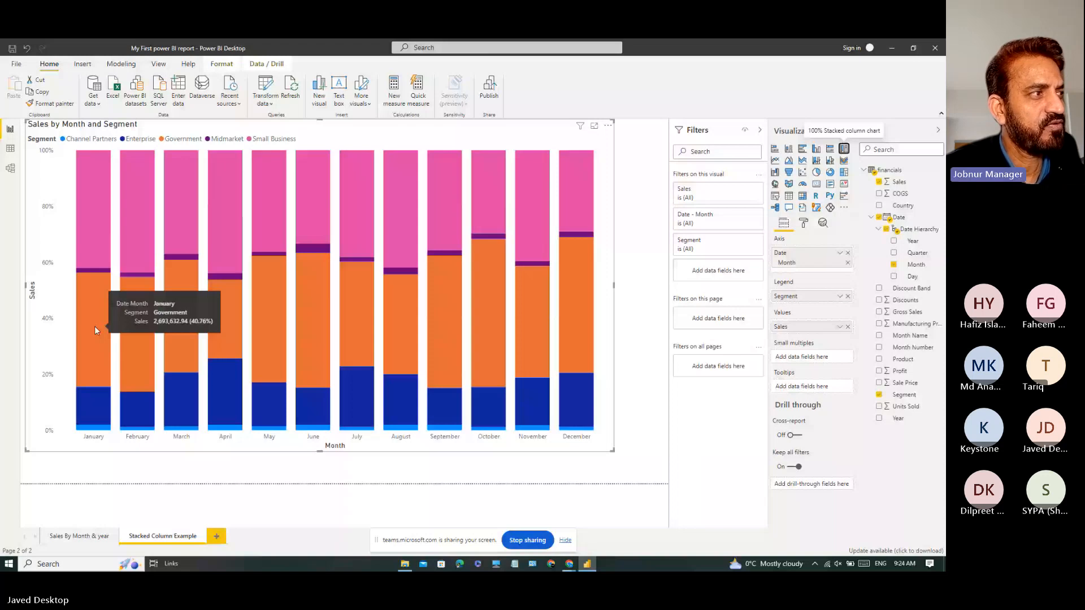
mouse_move(143, 335)
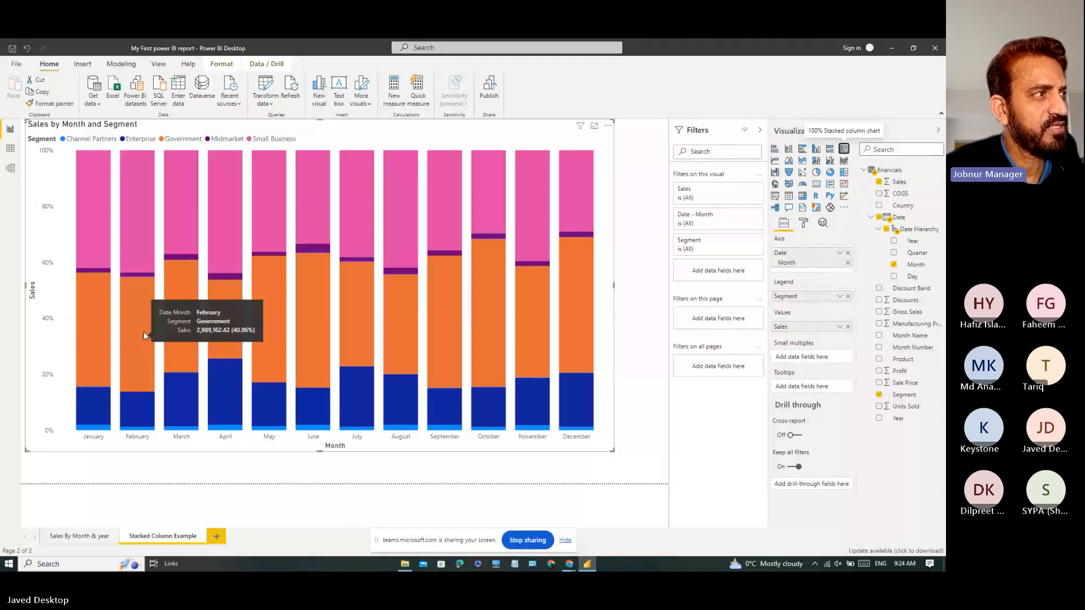
mouse_move(234, 309)
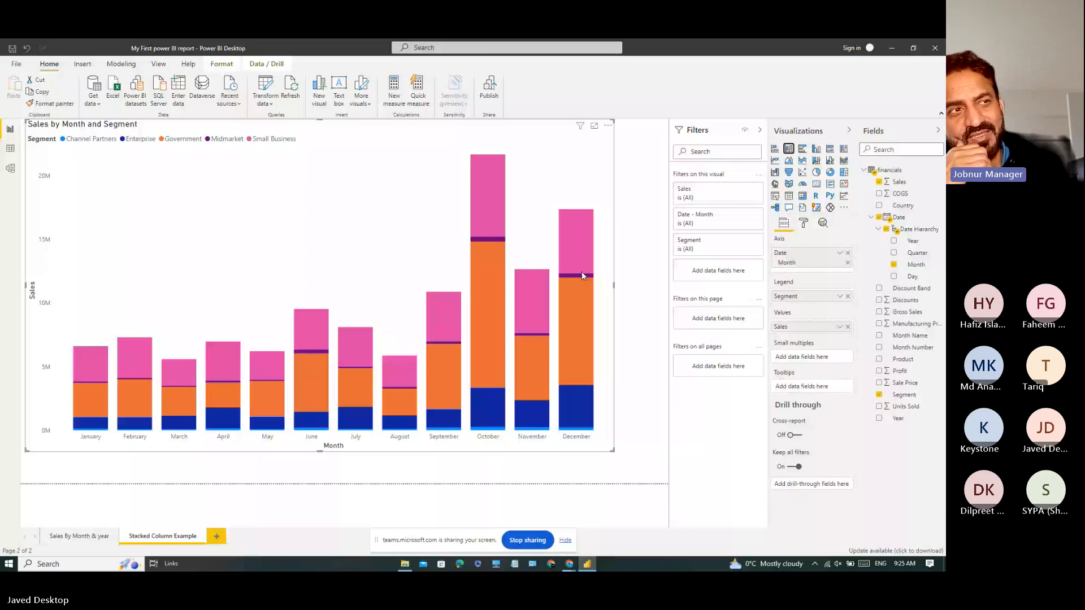
- Convert the stacked column chart to a 100% stacked column chart and examine the Government segment's shares for December and July
left_click(843, 148)
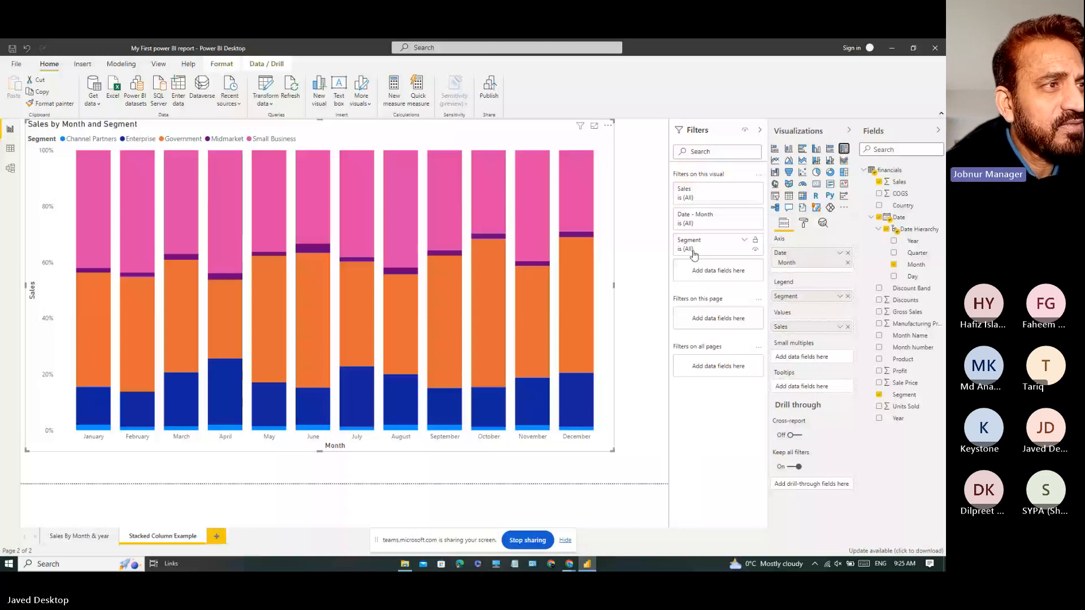
mouse_move(569, 299)
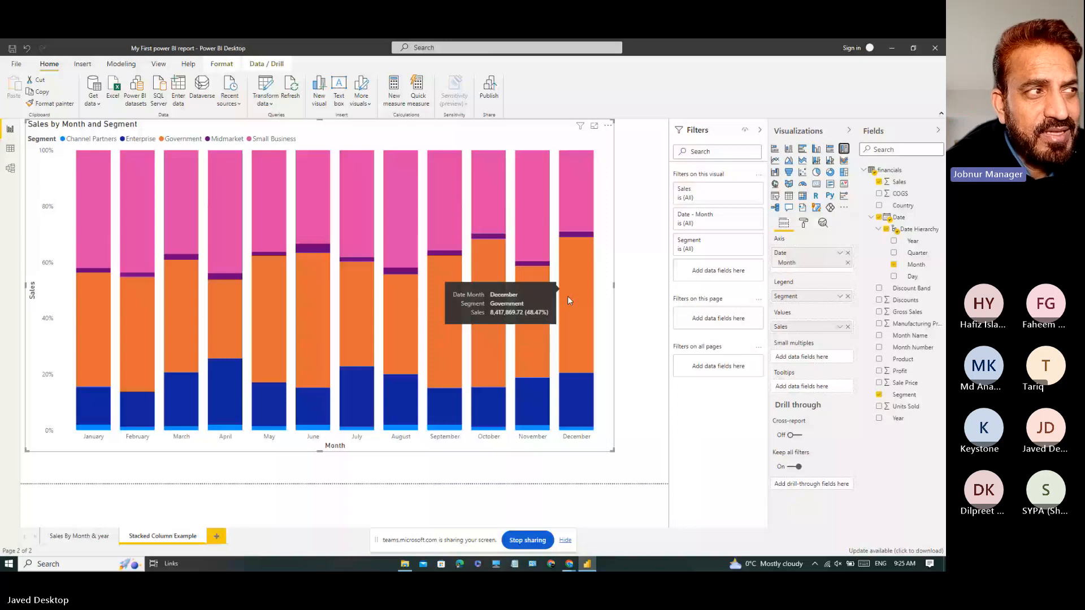
mouse_move(363, 280)
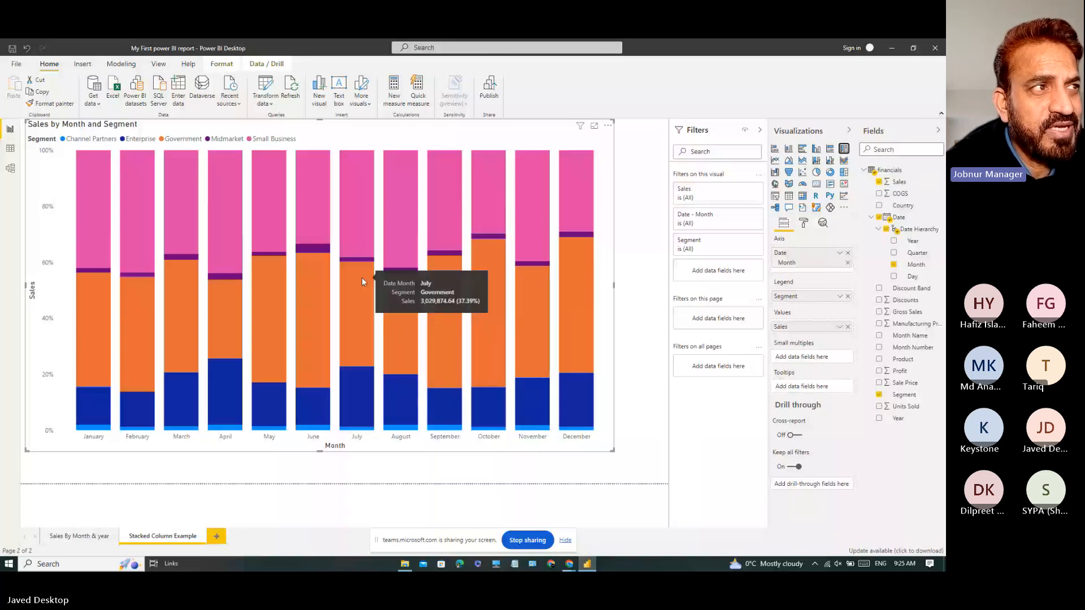
mouse_move(329, 247)
mouse_move(418, 238)
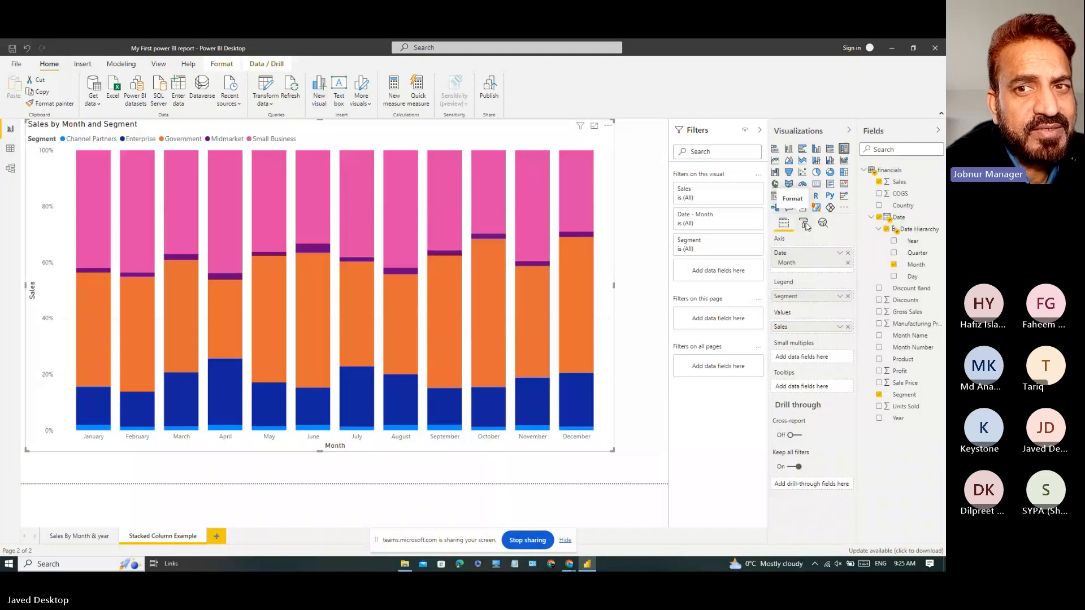
- Turn on data labels for the 100% stacked column chart and deselect the visual
left_click(805, 224)
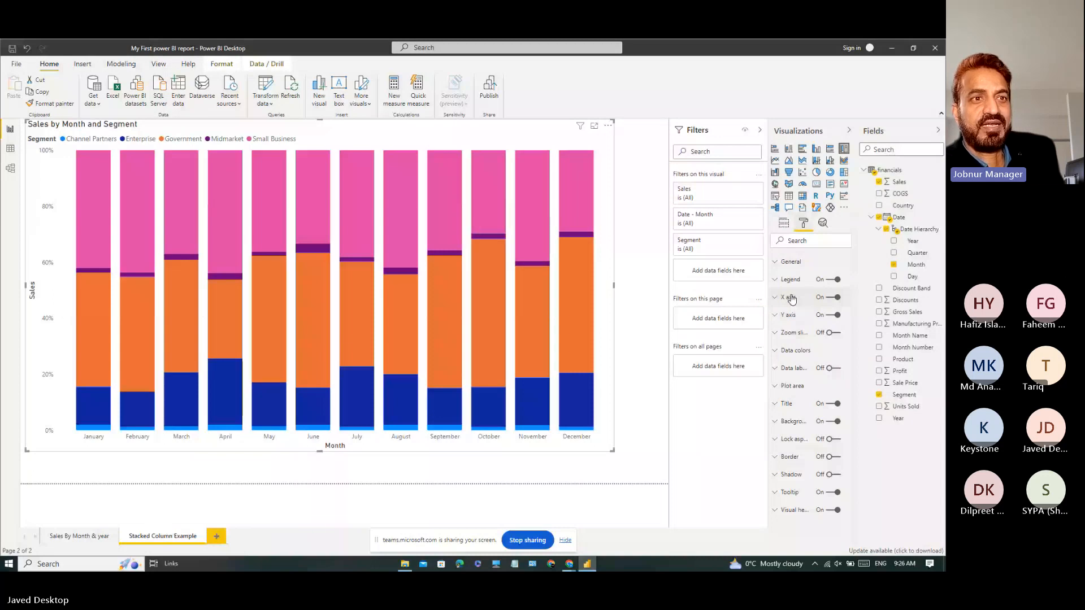
left_click(826, 369)
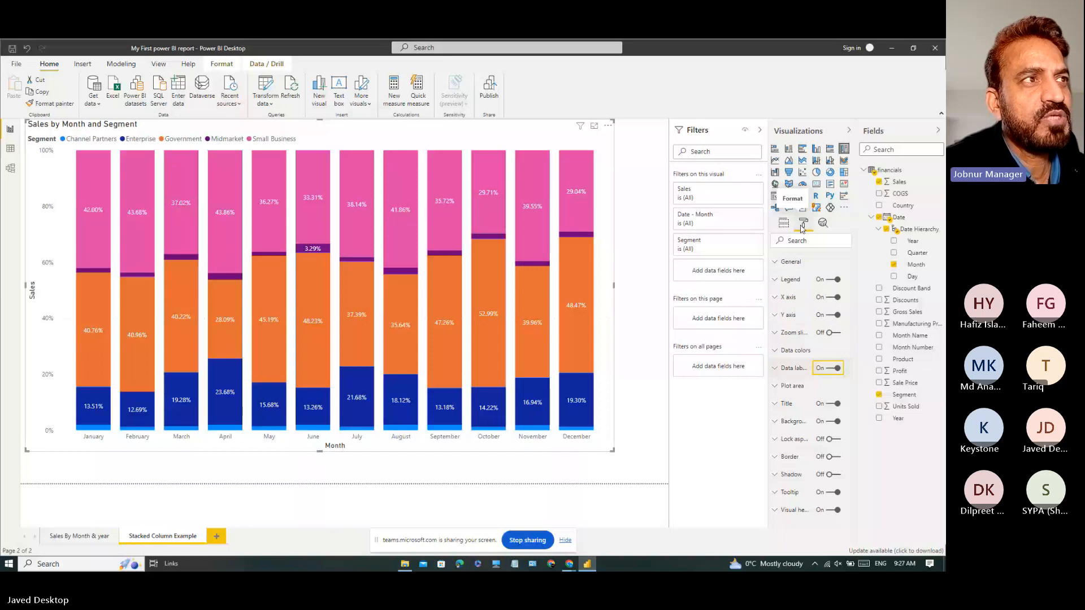
left_click(640, 197)
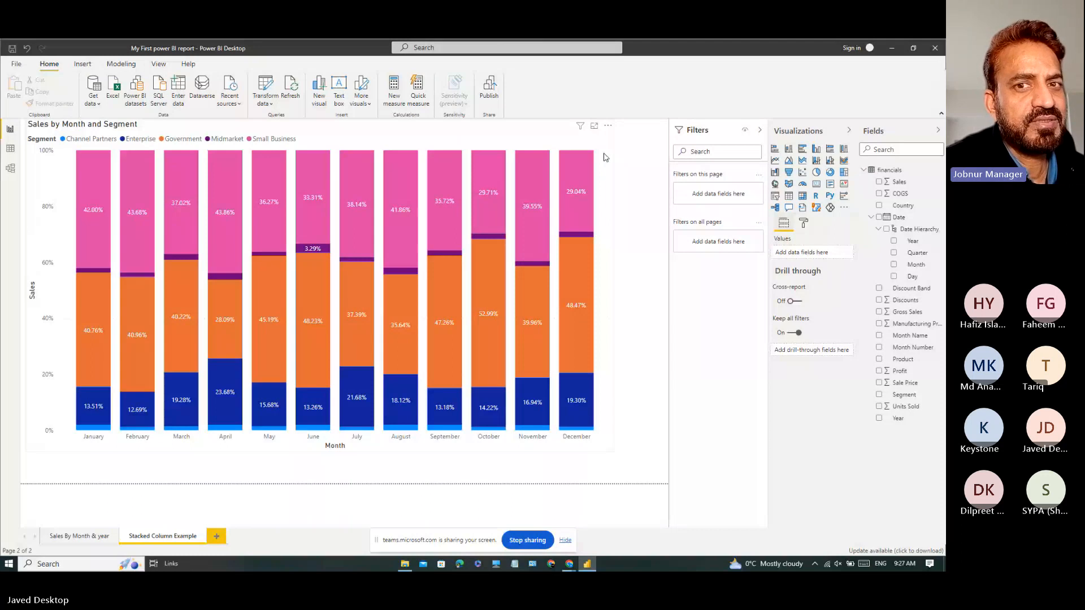
- Reselect the 100% stacked column chart, switch its data labels off and on again, and set the label color to black
left_click(607, 197)
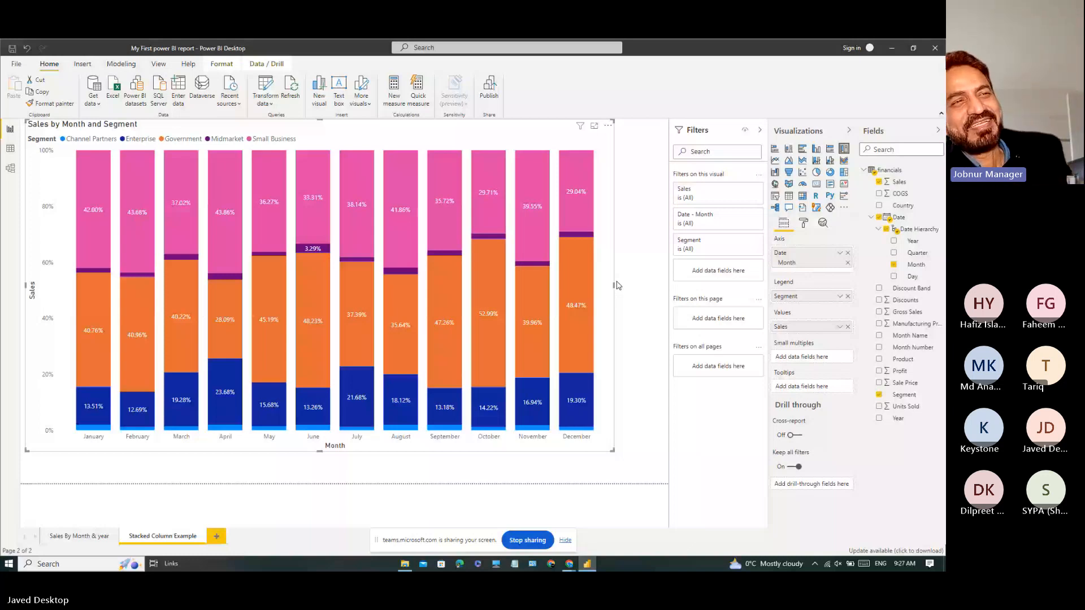
left_click(803, 222)
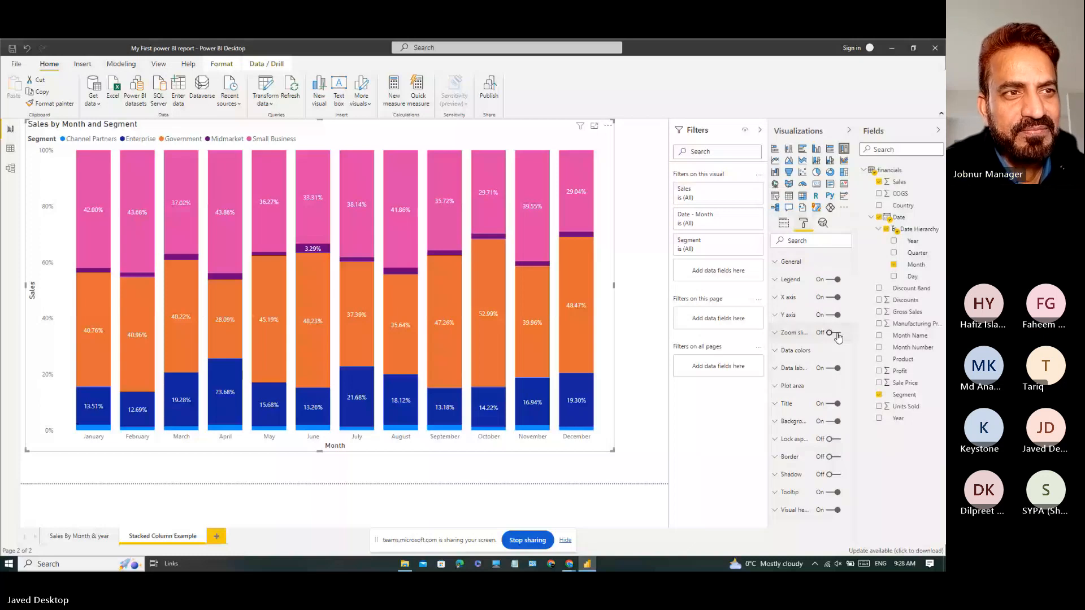
left_click(830, 370)
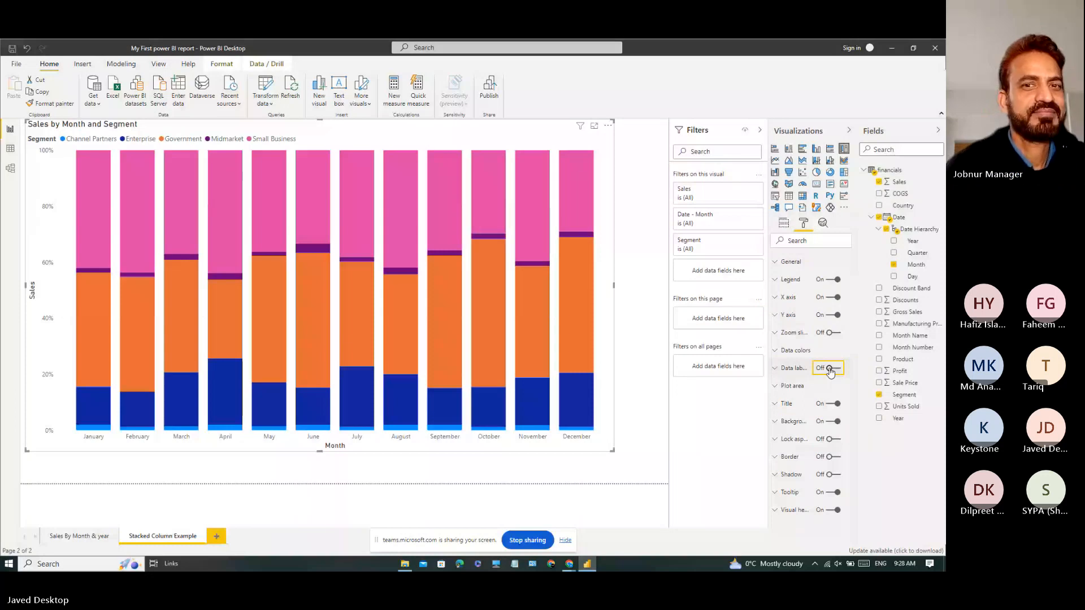
left_click(830, 370)
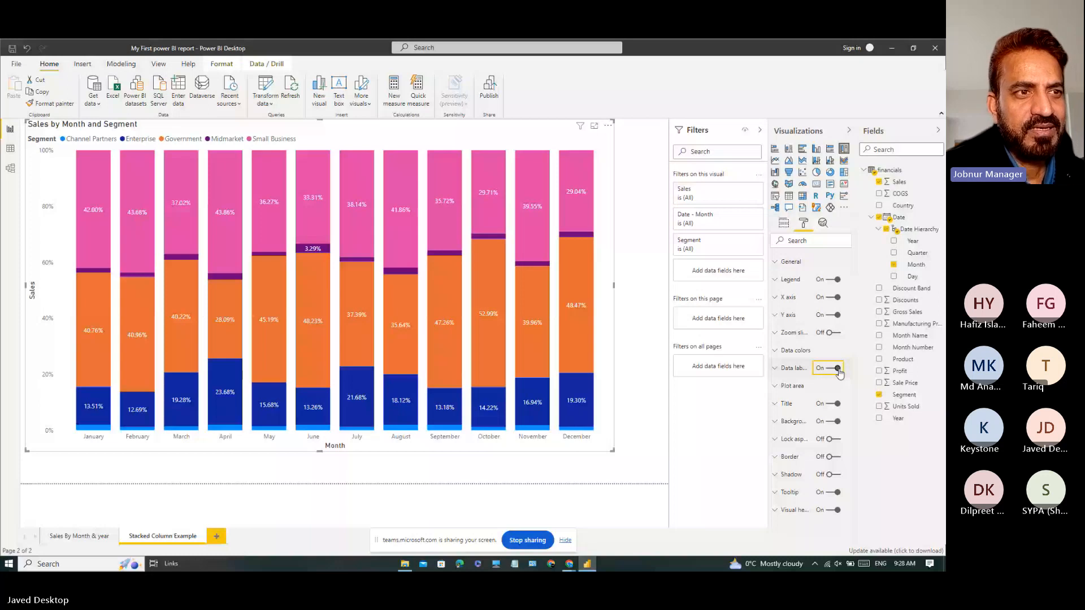
left_click(774, 369)
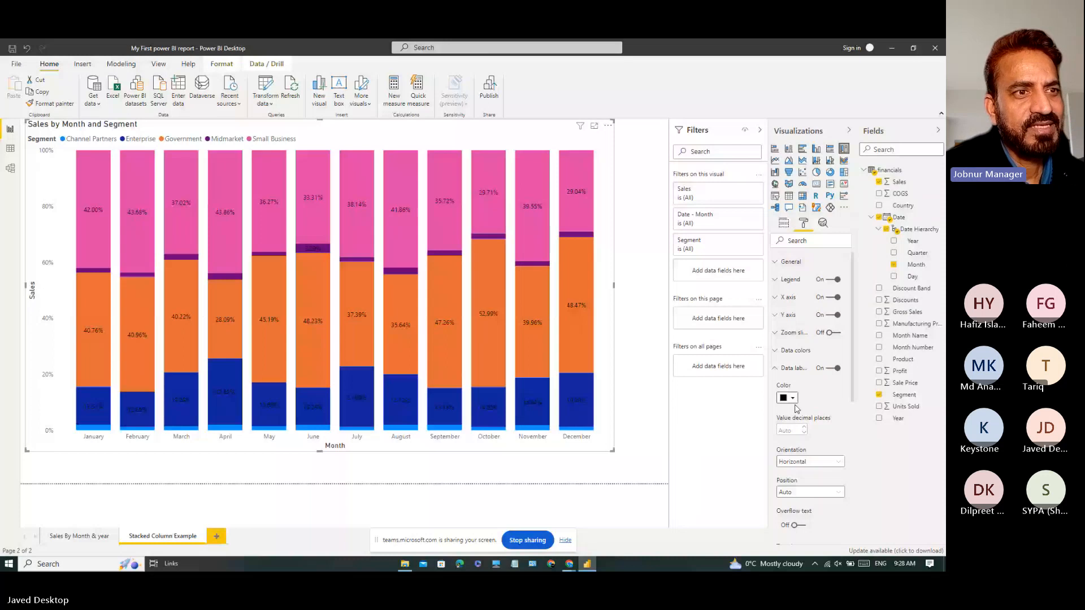
- Set the chart's data label text size to 12 pt and the label color to white
scroll(815, 433, "down", 3)
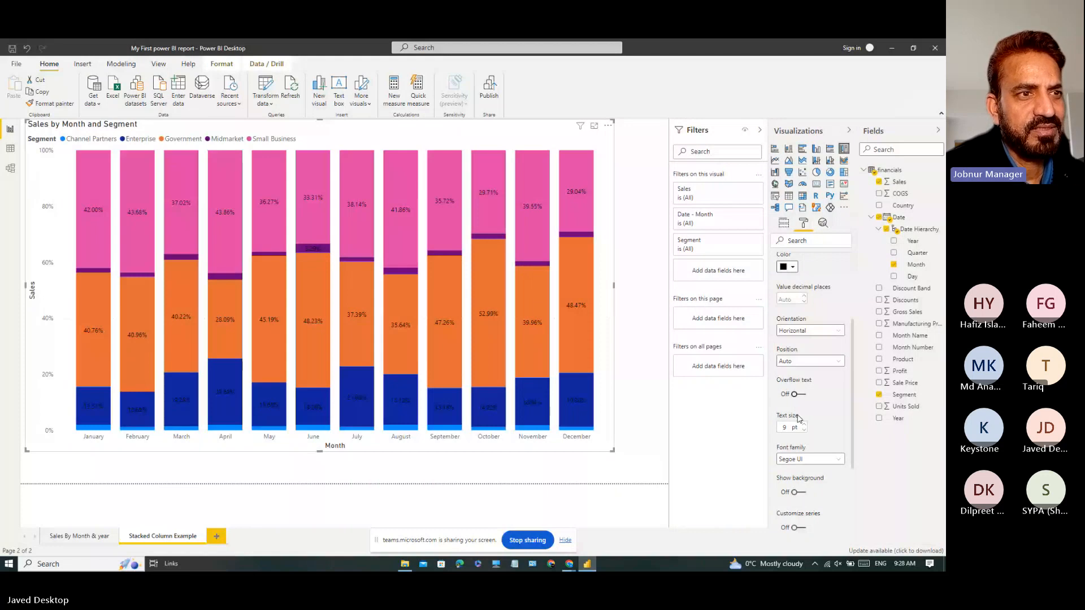
left_click(804, 425)
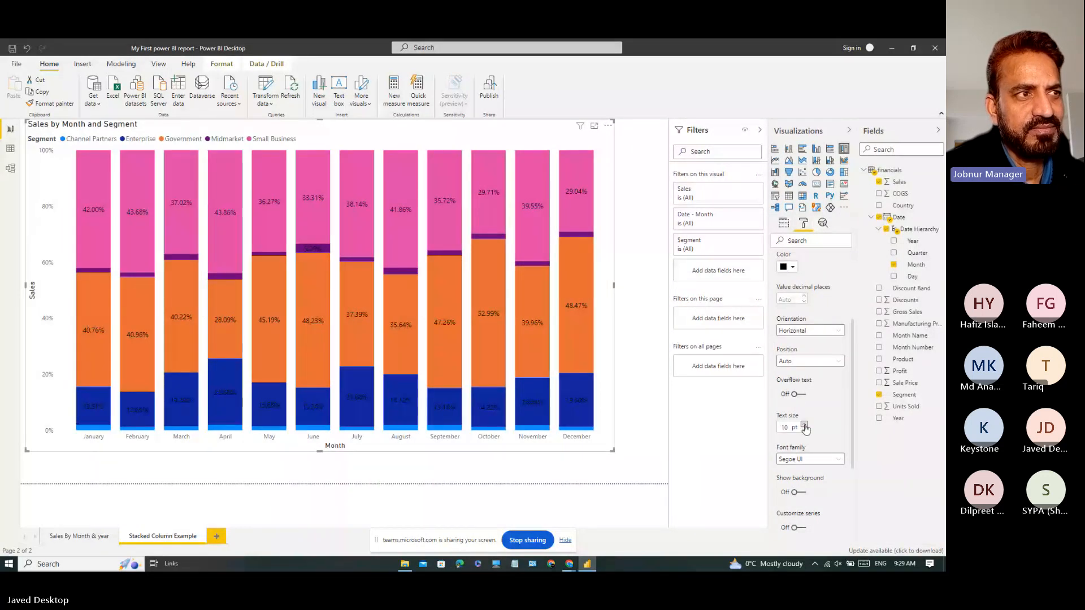
left_click(804, 425)
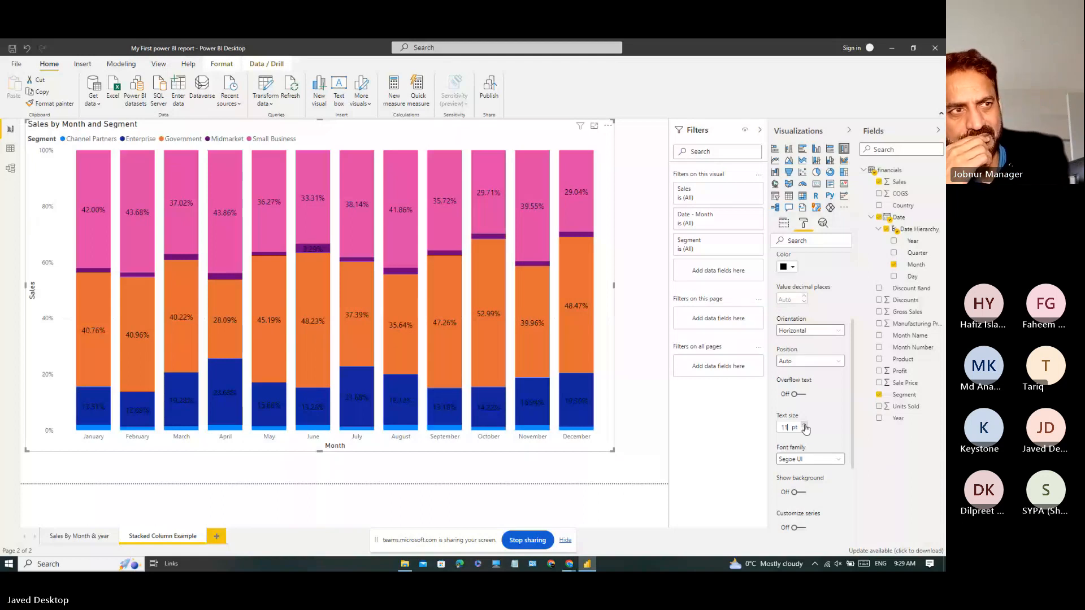
left_click(804, 425)
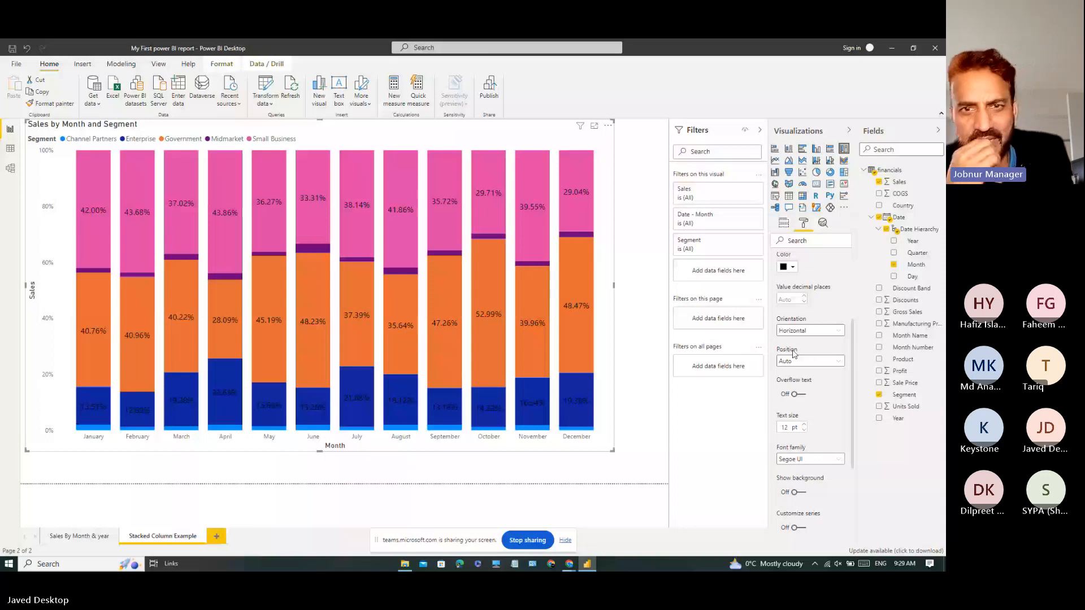
left_click(792, 267)
left_click(784, 290)
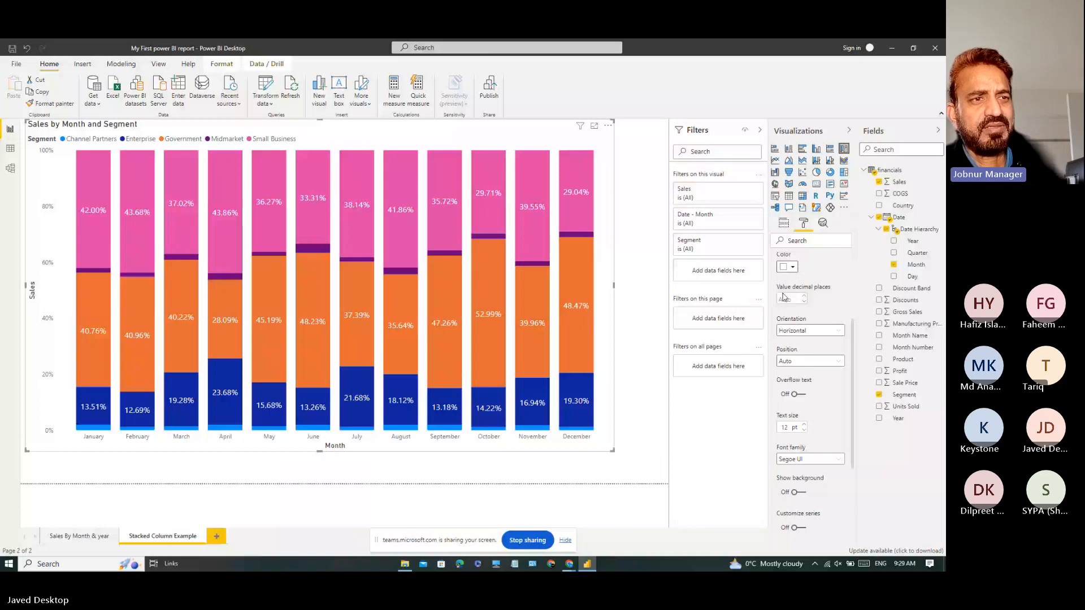
- Replace the chart's title text with "Sales Analysis"
scroll(783, 296, "up", 3)
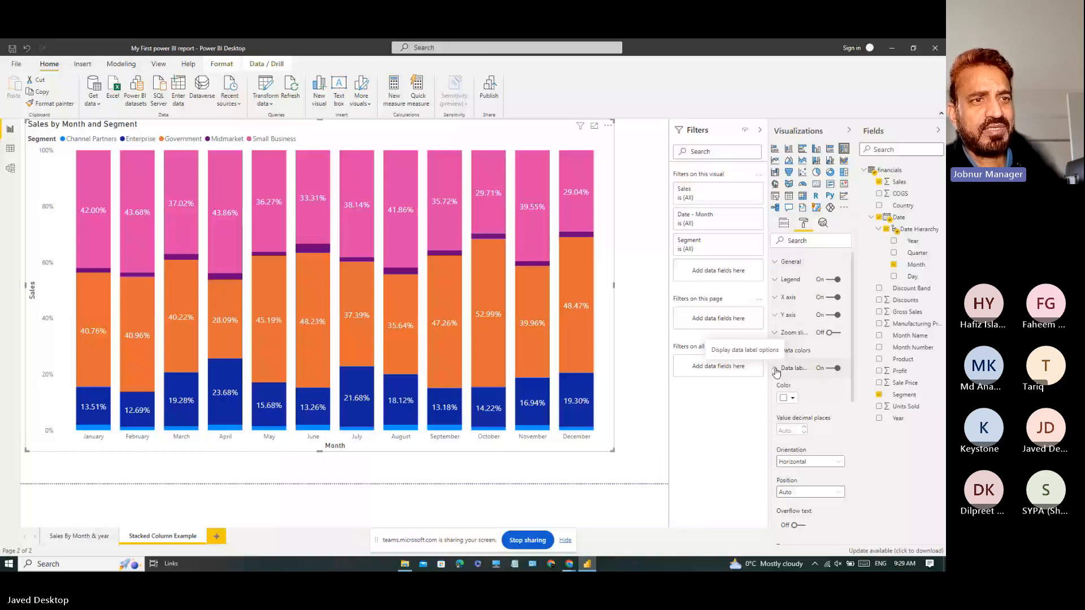
left_click(776, 369)
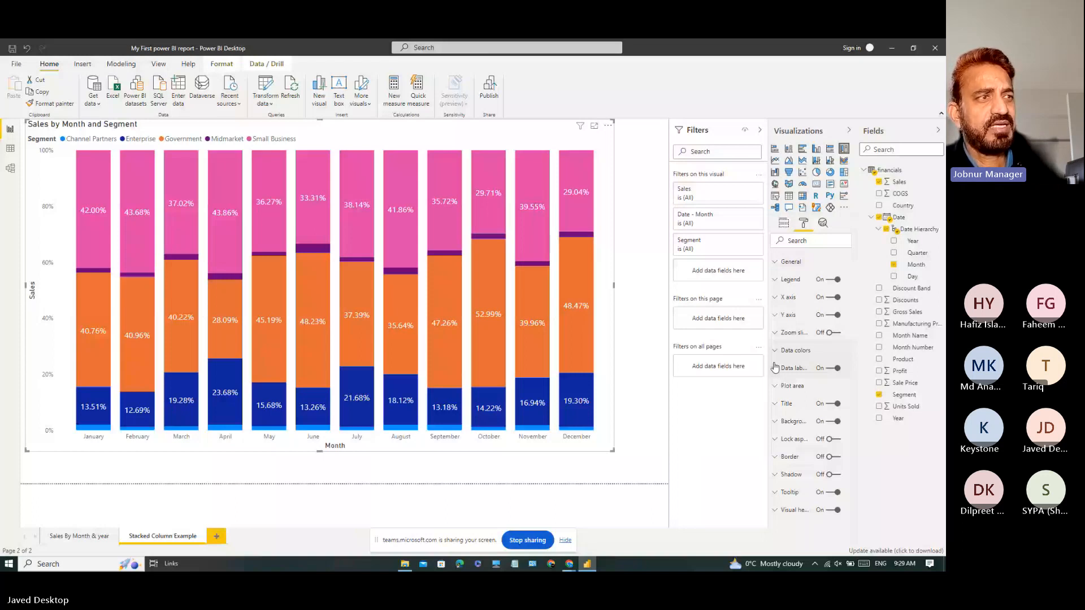
left_click(775, 403)
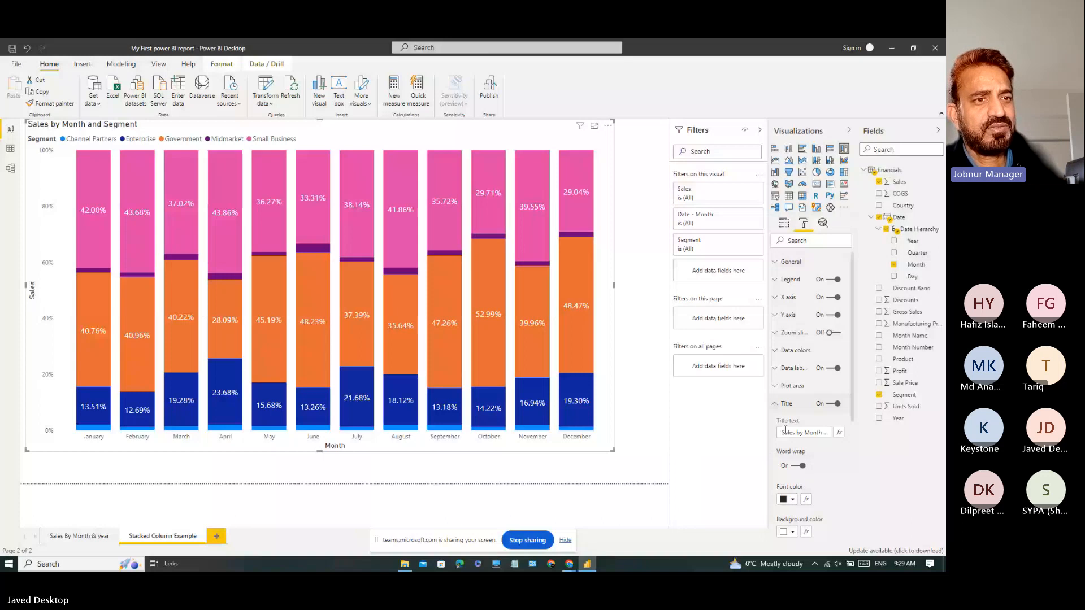
left_click(785, 431)
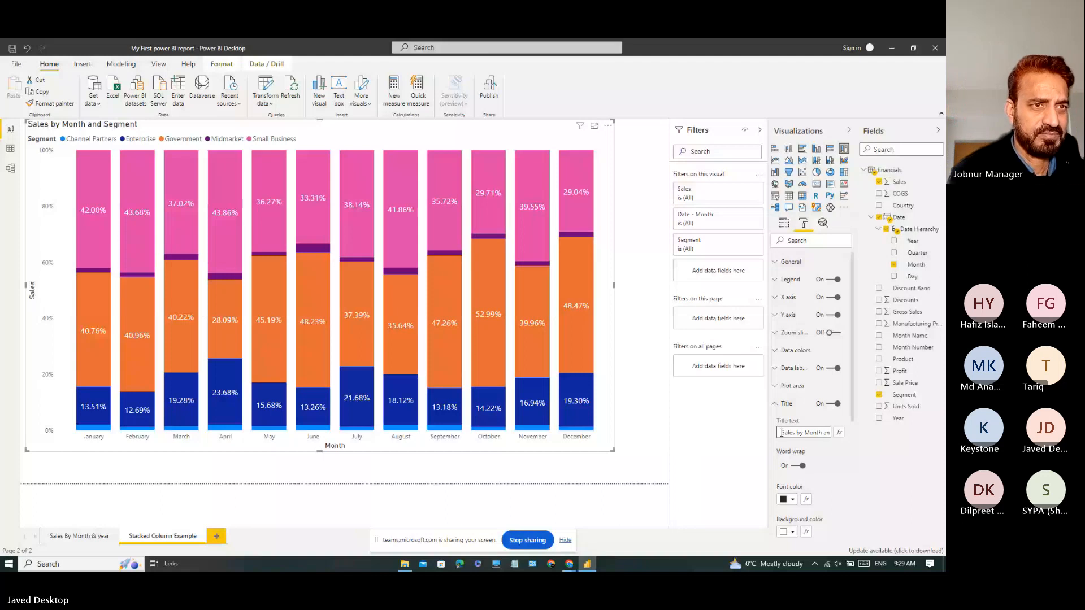
key("BackSpace")
key("BackSpace")
key("BackSpace")
key("BackSpace")
key("BackSpace")
key("BackSpace")
key("BackSpace")
key("BackSpace")
key("BackSpace")
key("BackSpace")
key("BackSpace")
key("BackSpace")
key("BackSpace")
key("BackSpace")
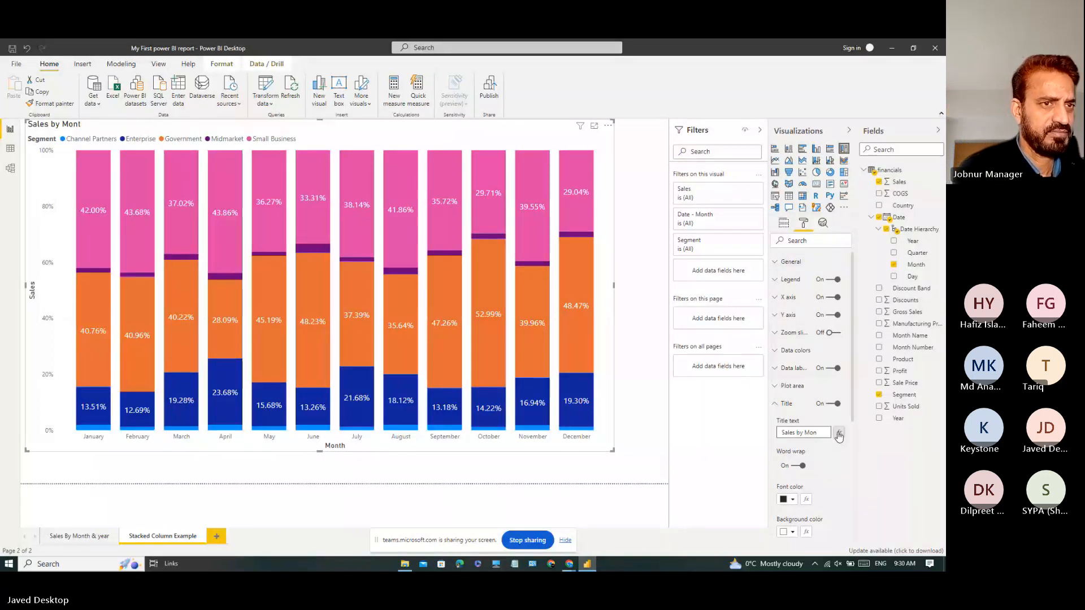
key("BackSpace")
key("BackSpace")
key("BackSpace")
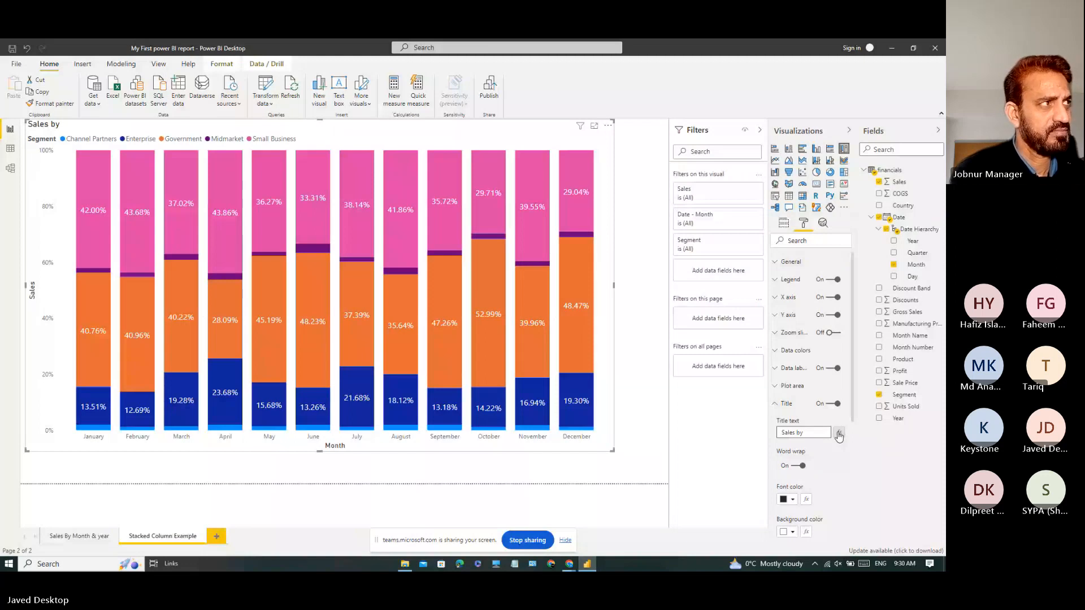
key("BackSpace")
key("BackSpace")
type("Analysis")
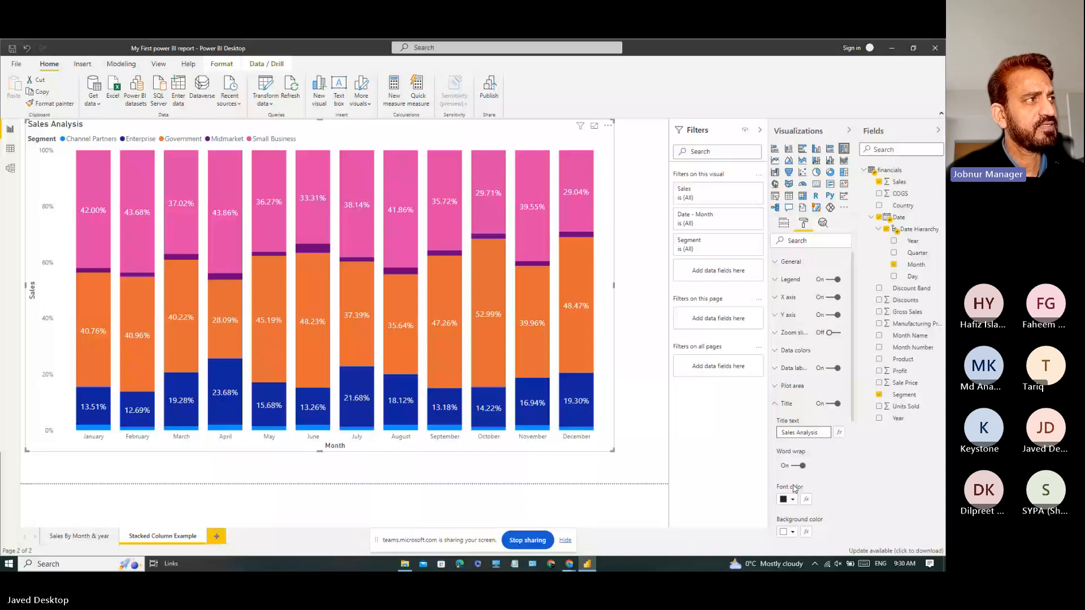
- Enlarge the chart title to 24 pt and extend its text to "Sales Analysis (Segment Contribution to Sales)"
scroll(794, 488, "down", 3)
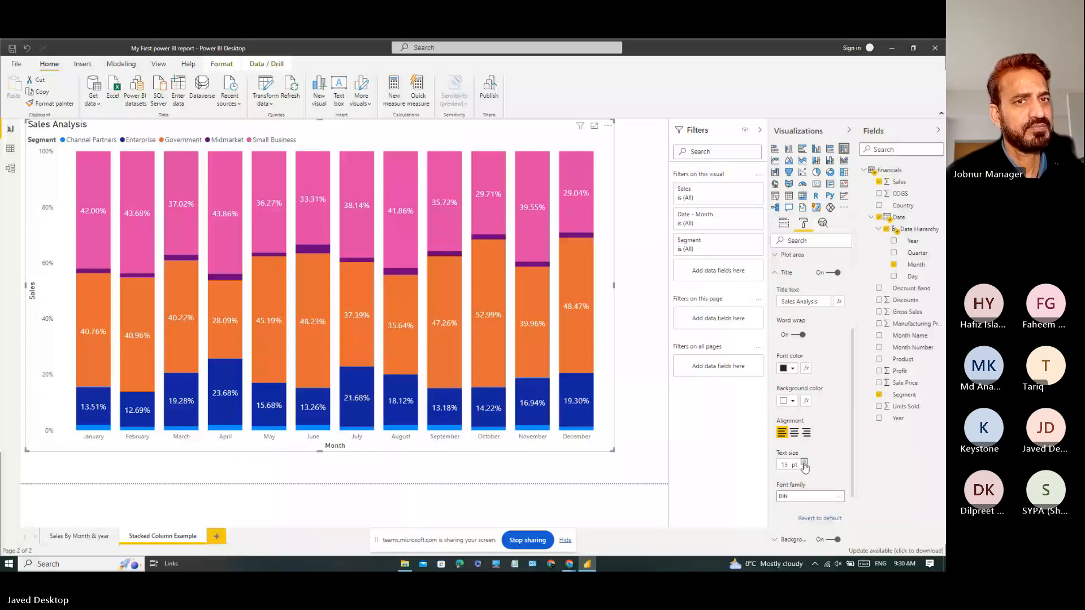
left_click(804, 463)
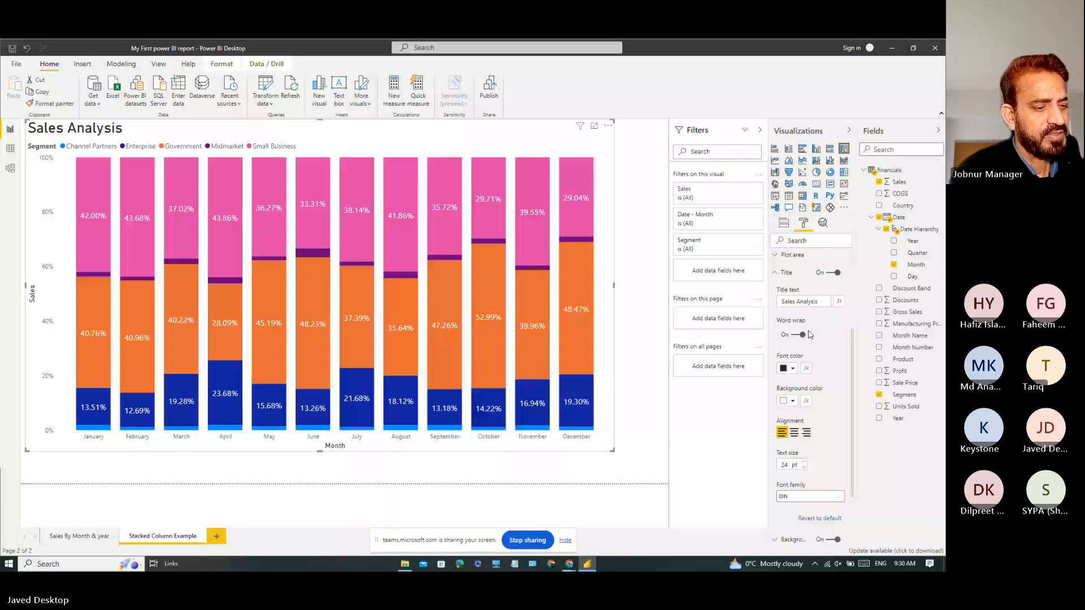
type("(Segment")
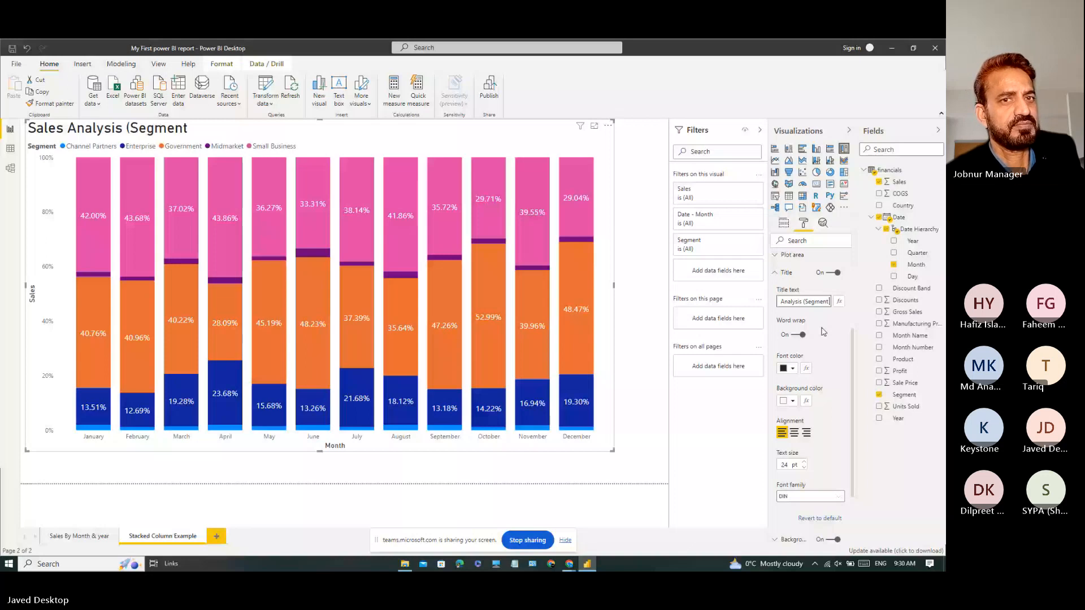
type("Contribution to Sales)")
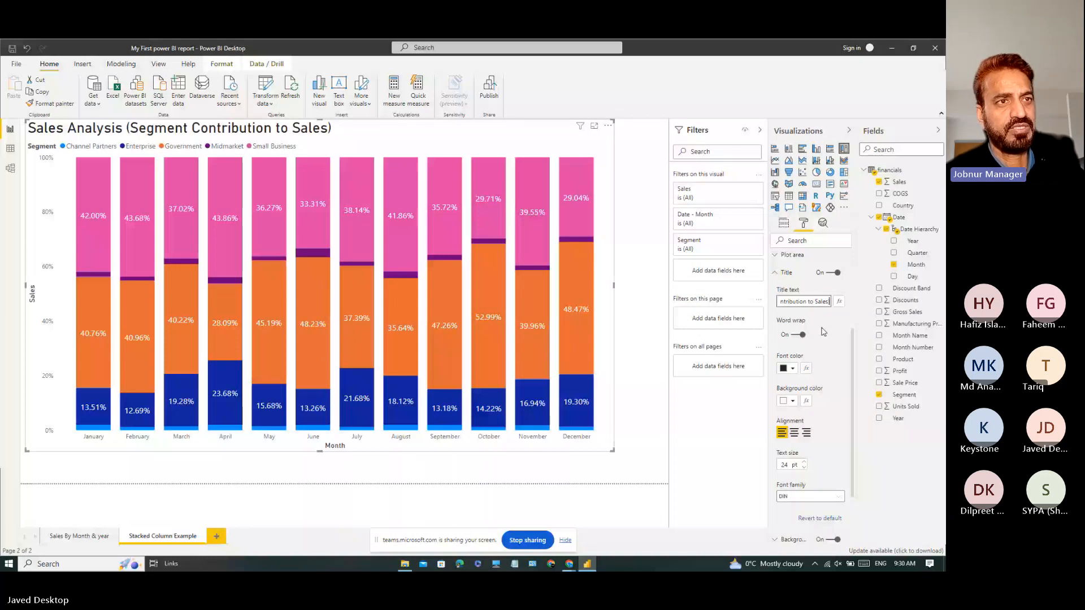
left_click(823, 332)
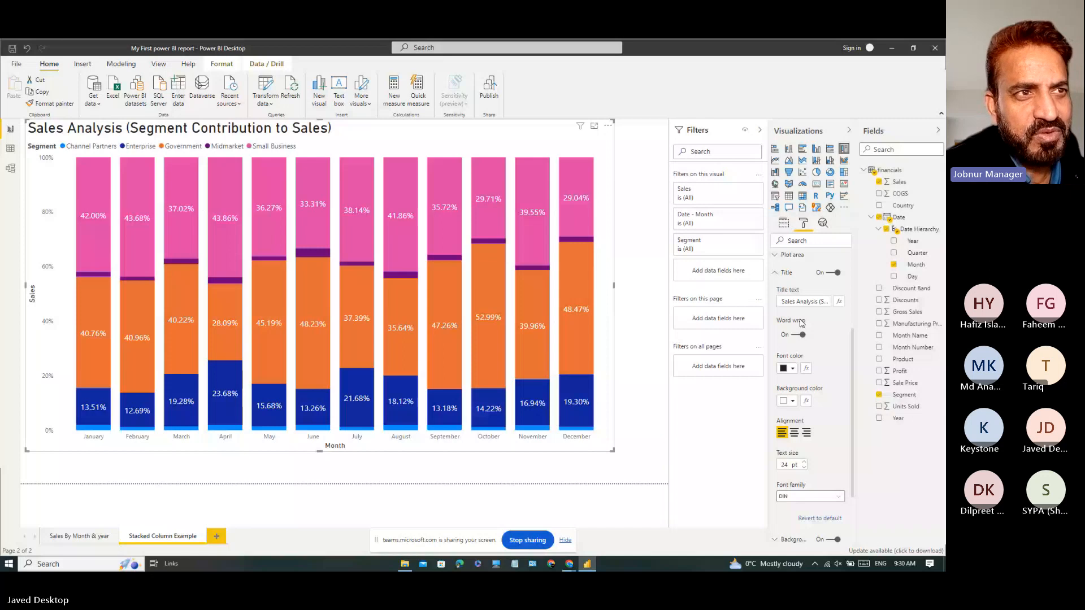
- Give the chart title a light blue background color
scroll(800, 338, "up", 3)
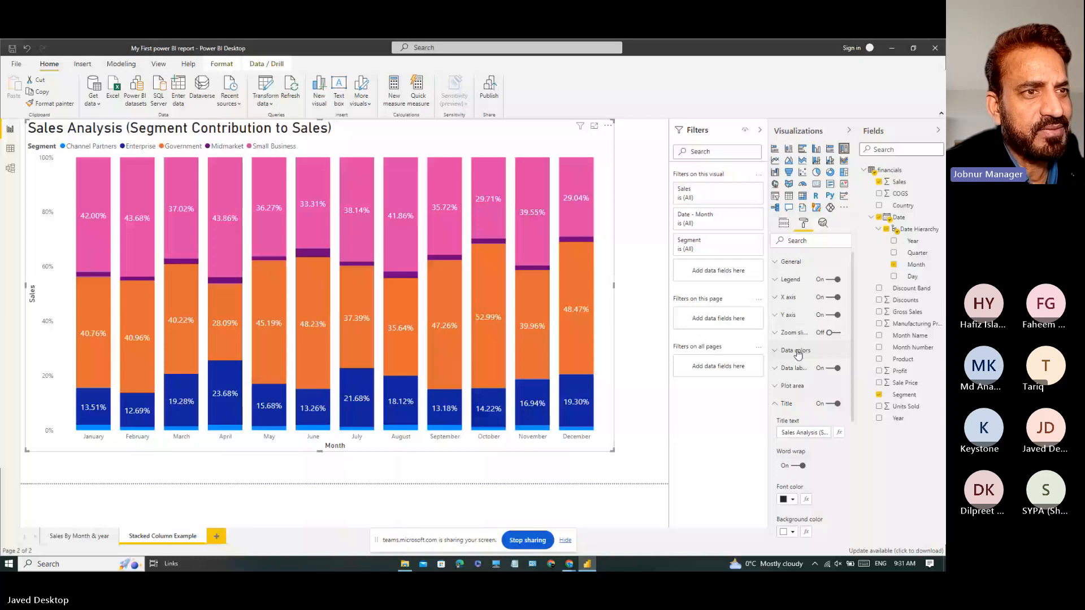
scroll(797, 361, "down", 3)
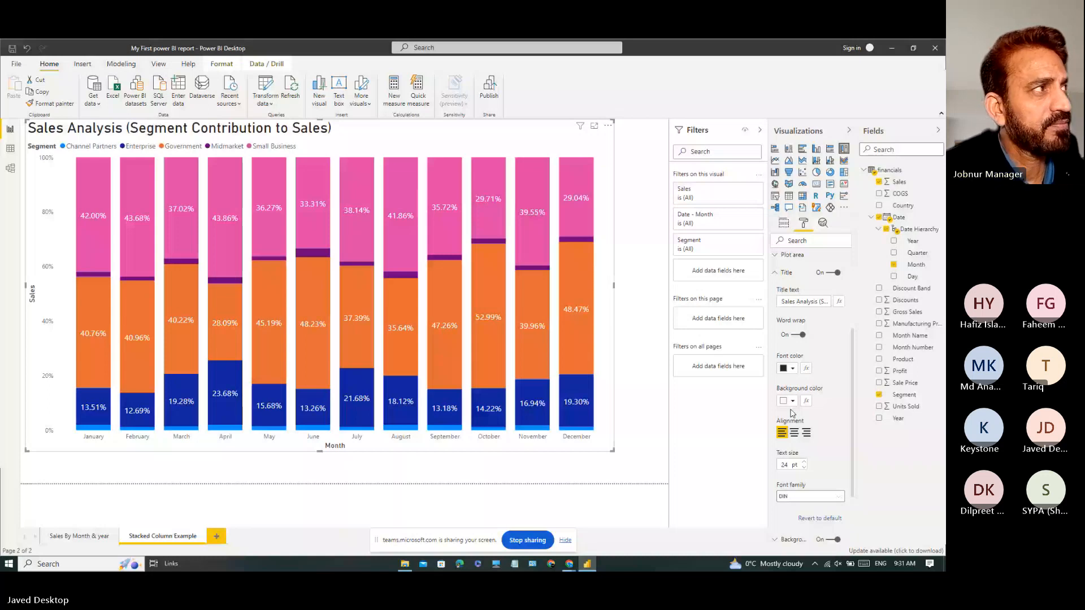
left_click(790, 400)
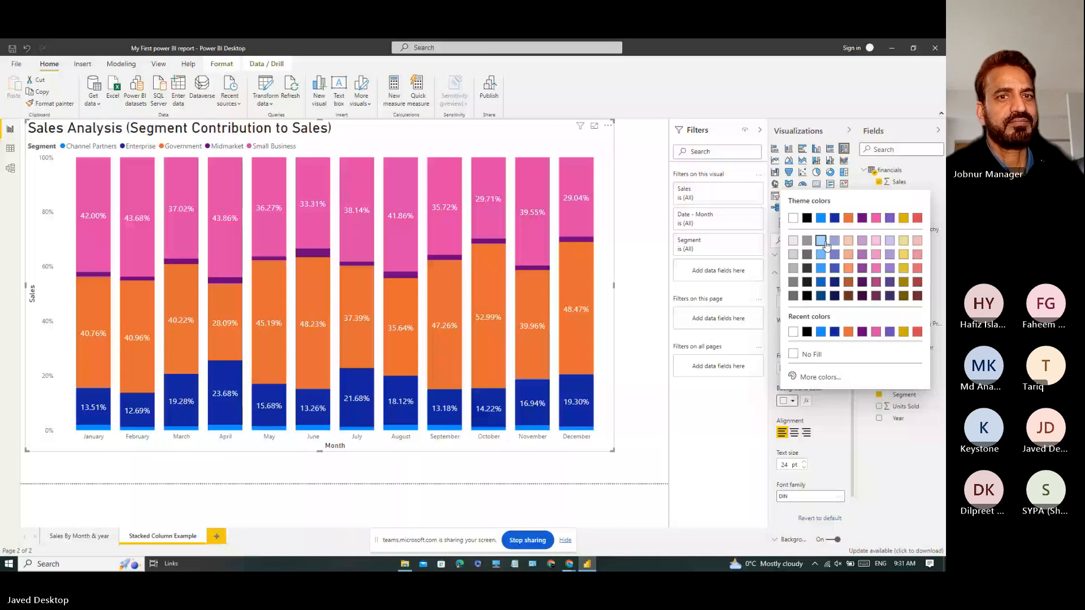
left_click(824, 244)
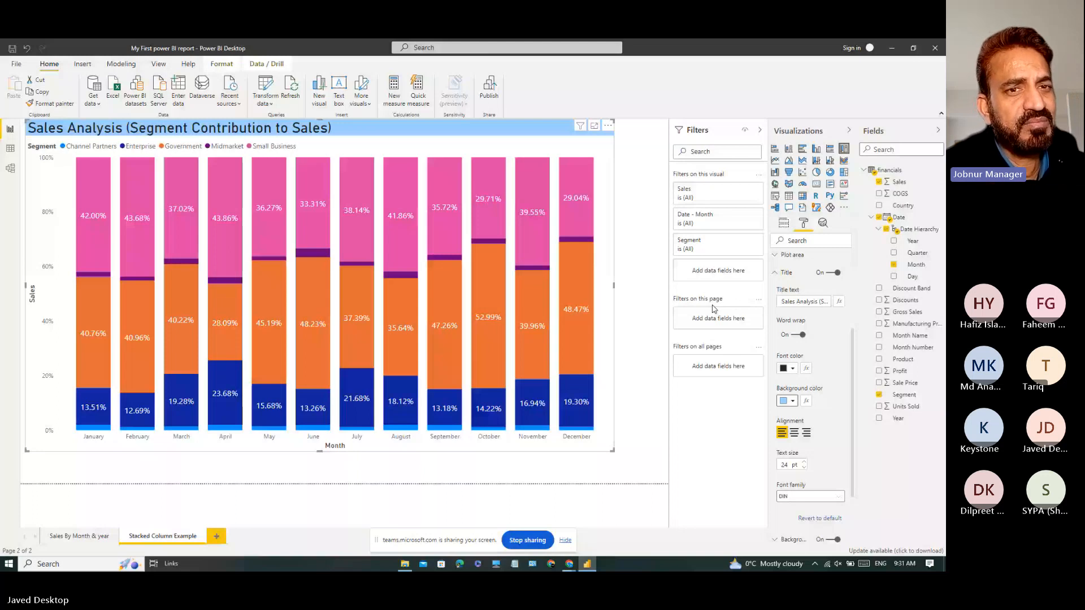
- Try the zoom slider on the chart's Y axis, narrowing the range and restoring it to 100%, and switch the slider off
mouse_move(575, 216)
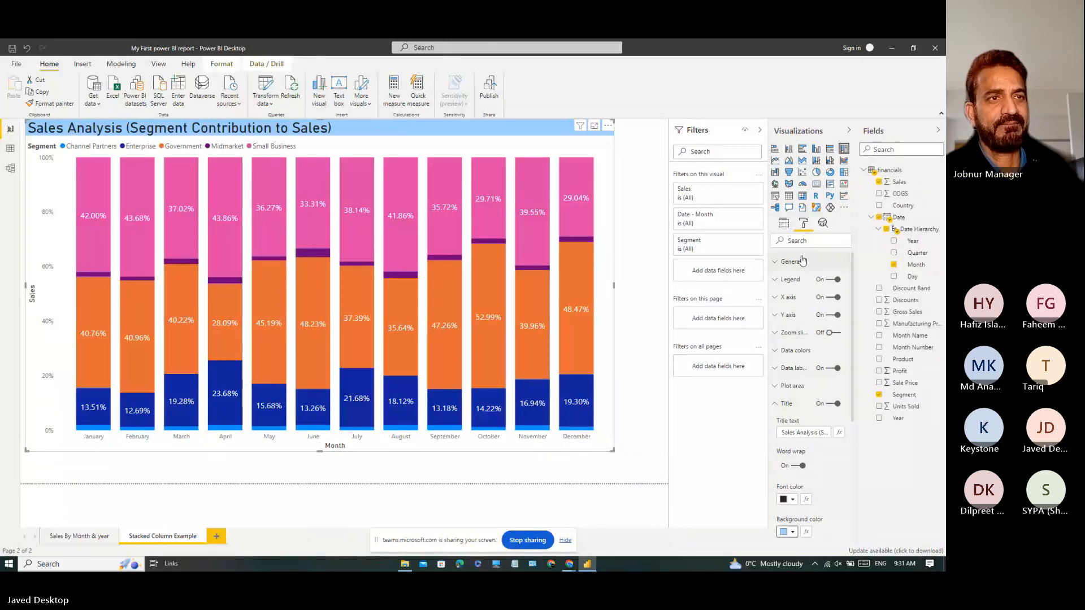
left_click(820, 334)
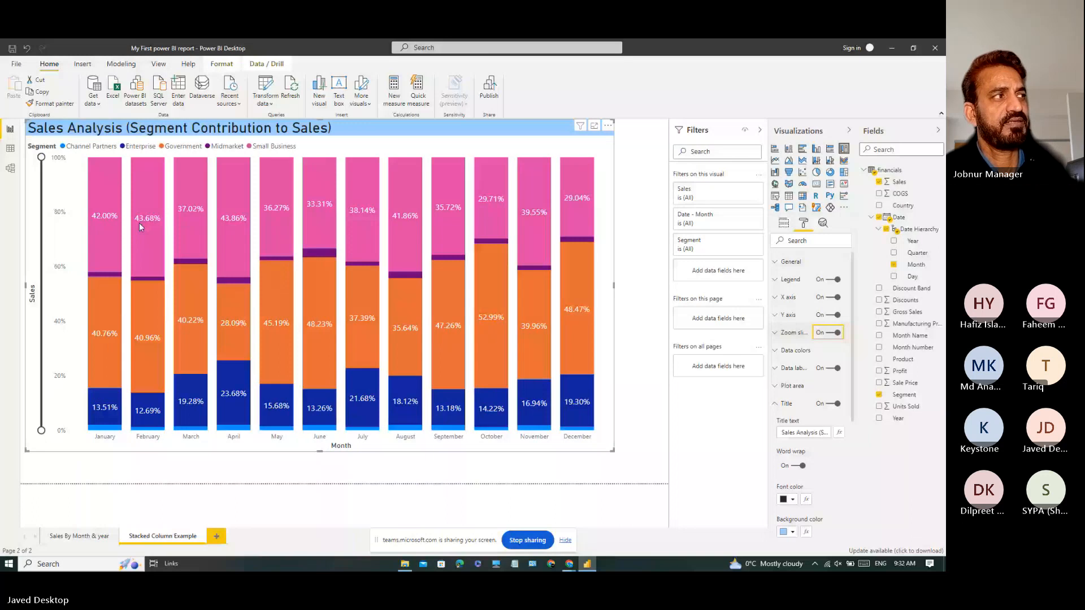
left_click(39, 158)
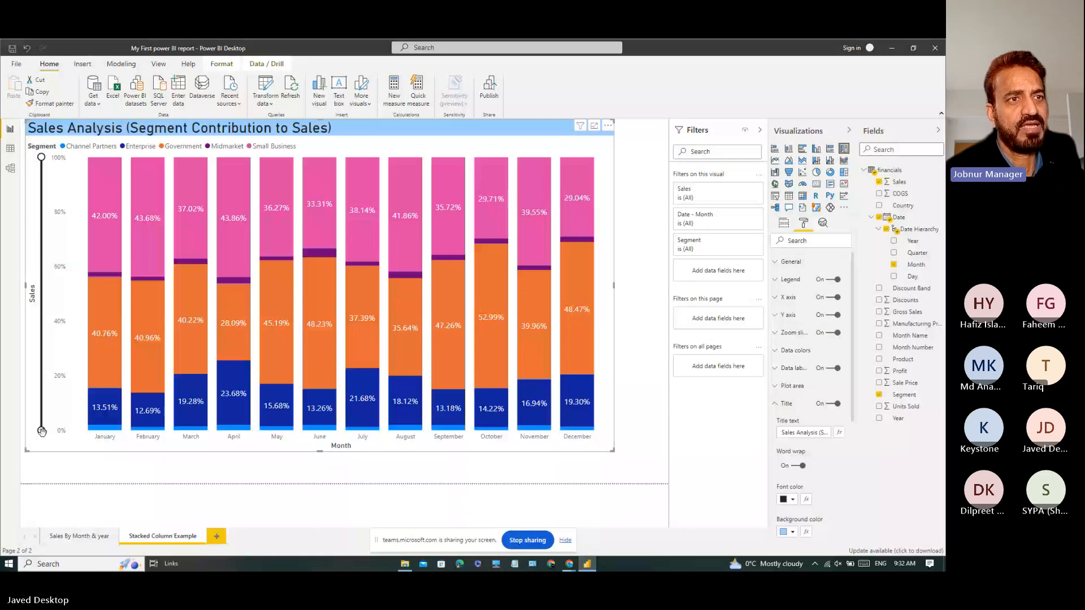
left_click(778, 334)
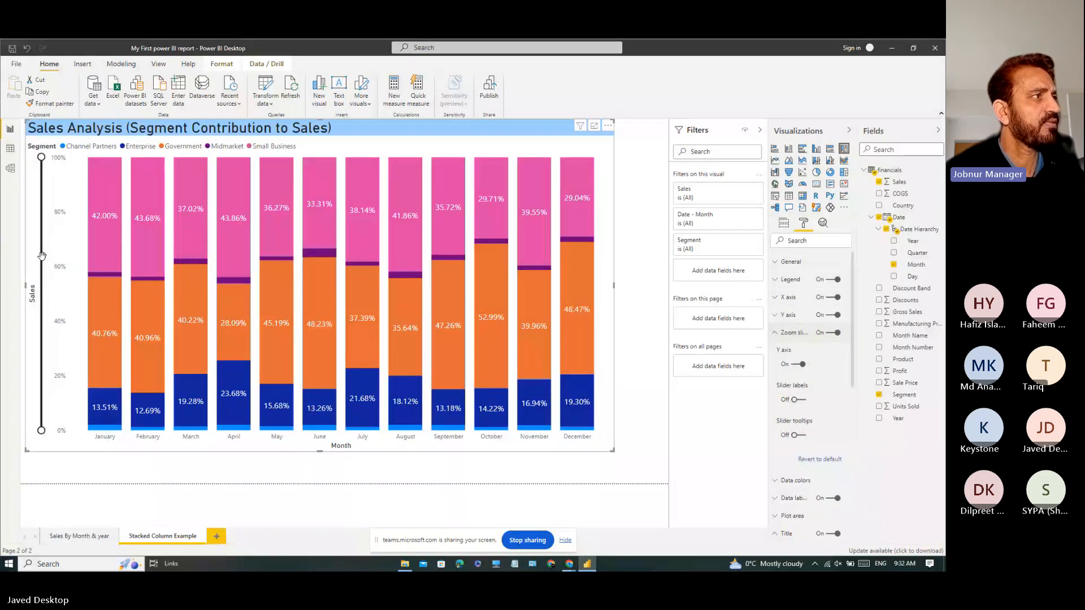
mouse_move(41, 256)
left_mouse_down()
mouse_move(41, 233)
mouse_move(41, 244)
left_mouse_up()
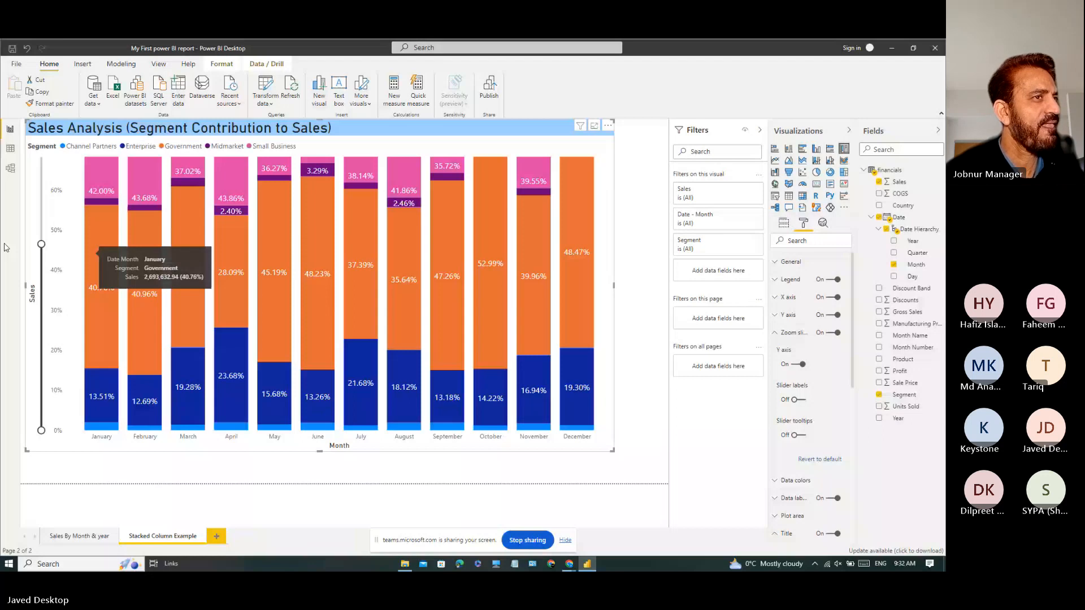
left_click_drag(42, 244, 38, 176)
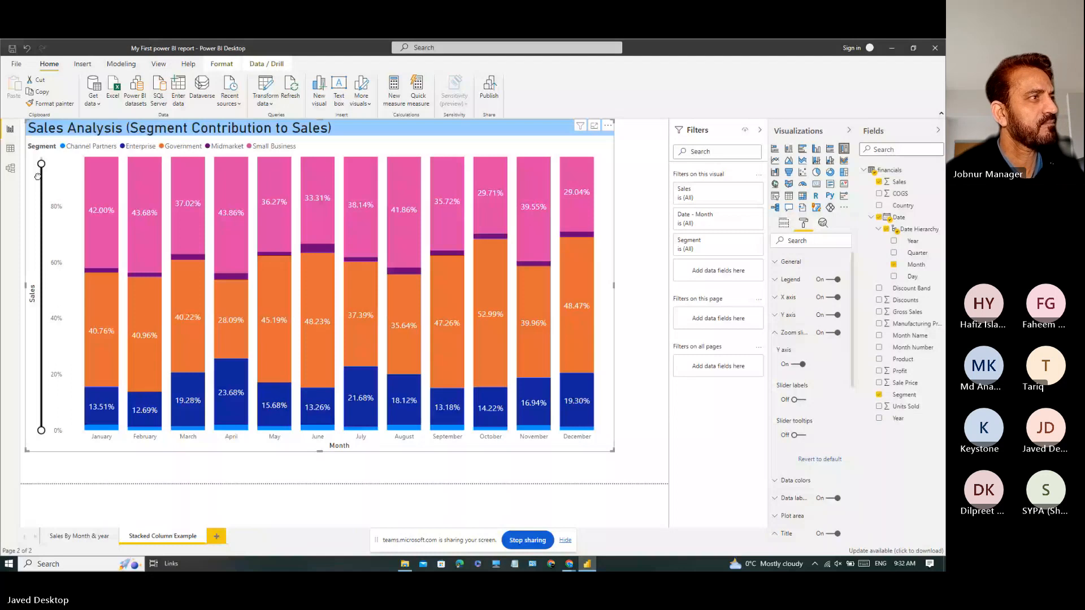
left_click_drag(38, 177, 41, 156)
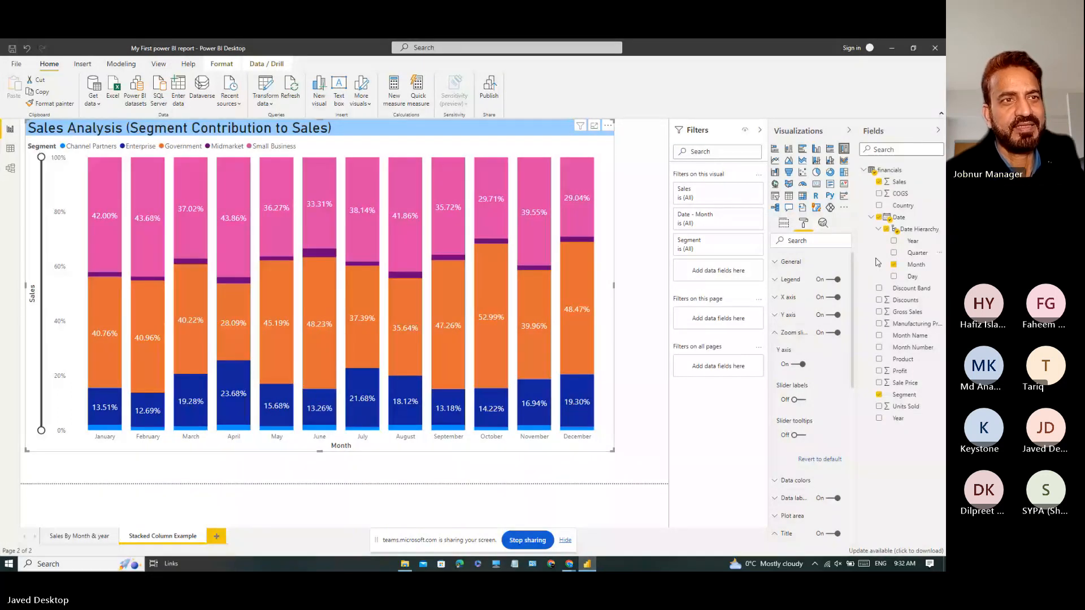
left_click(826, 334)
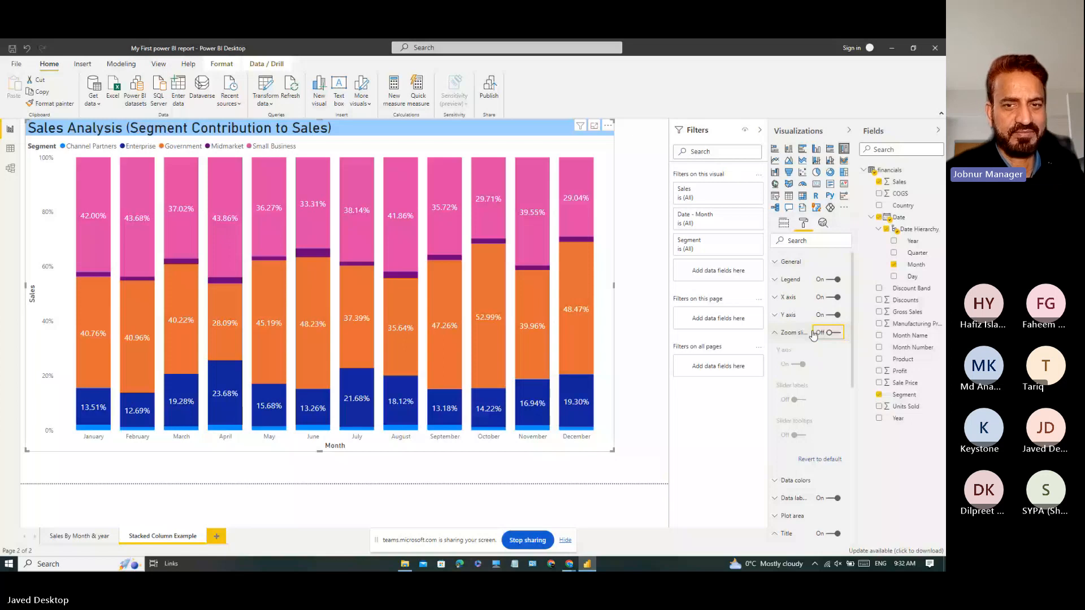
- Open the chart's X axis formatting options and bring up the open windows for switching
left_click(788, 297)
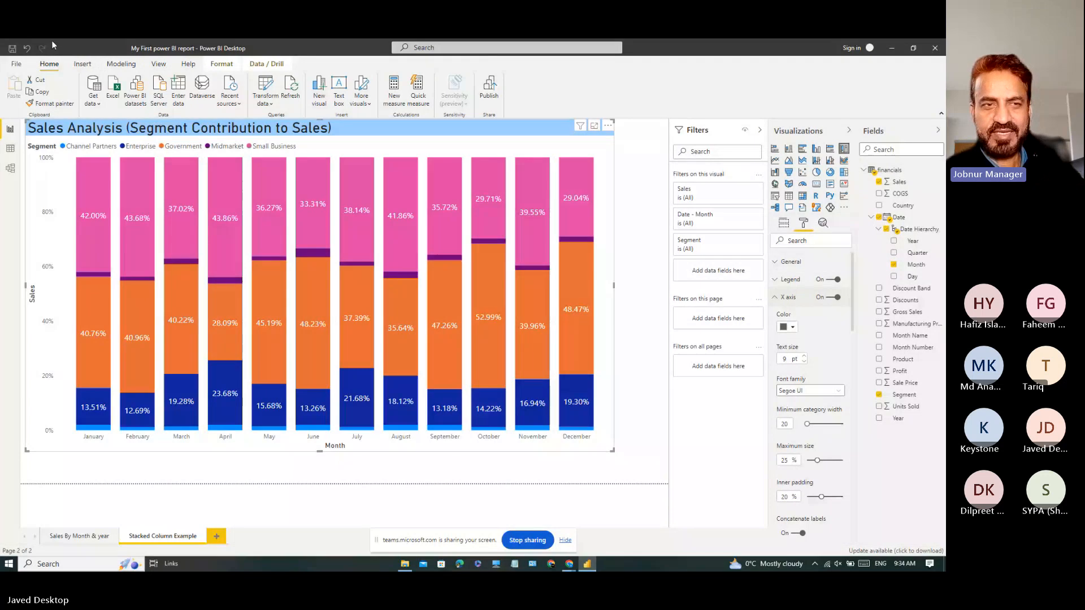
key("alt+Tab")
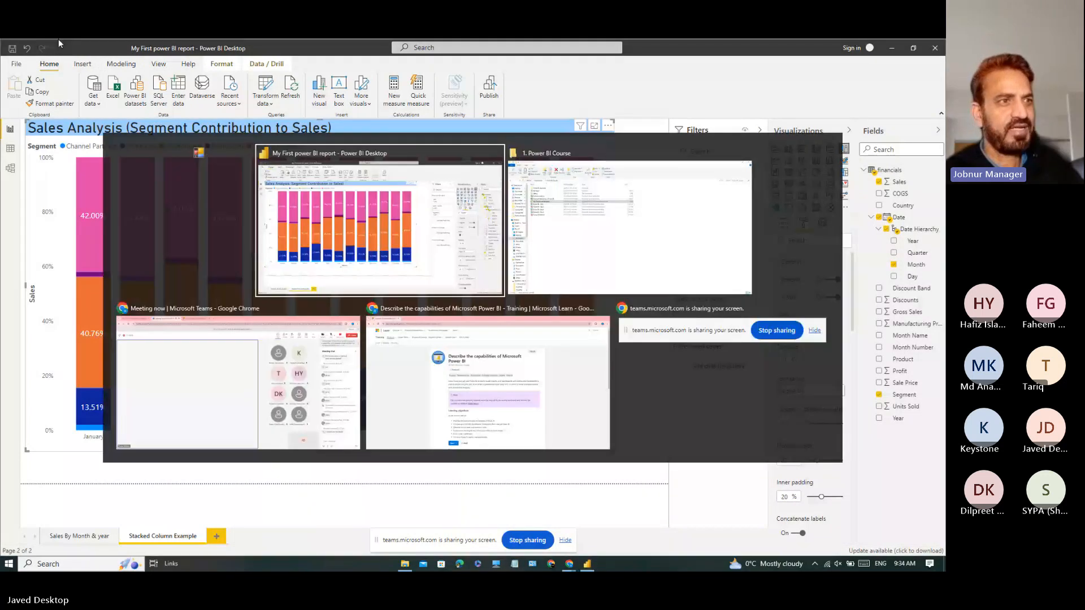